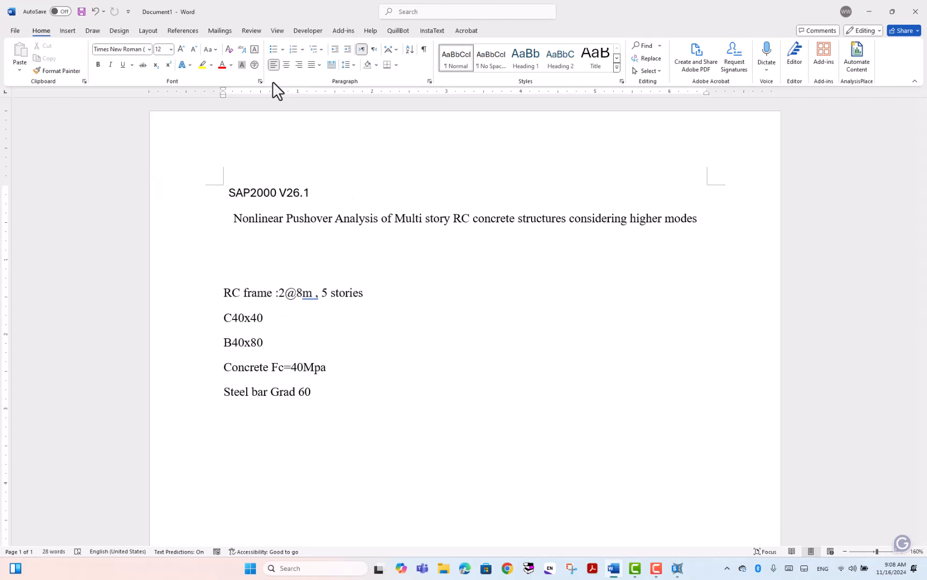
Switch to SAP2000 and start a new model with default units of KN, m, C.
{"action": "key", "text": "F9"}
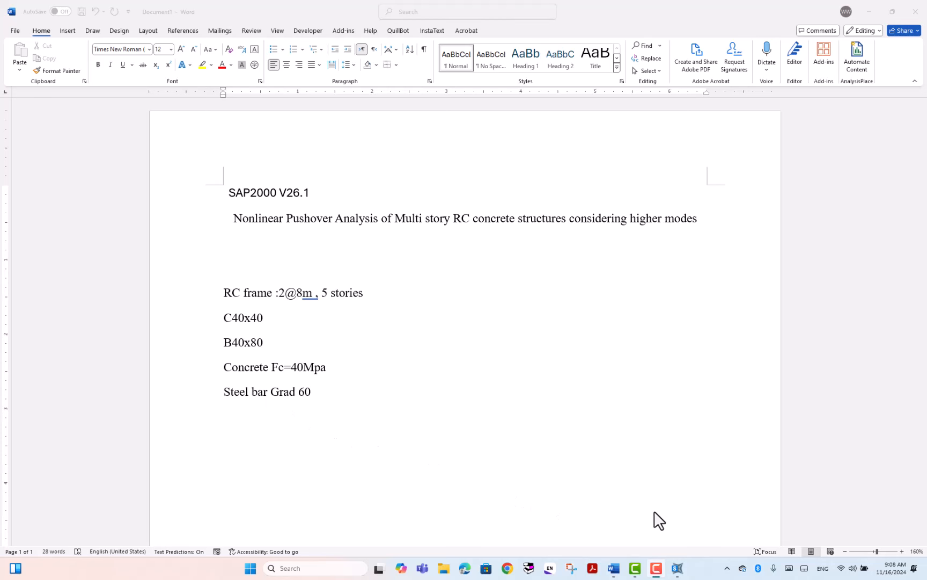
{"action": "left_click", "coordinate": [677, 566]}
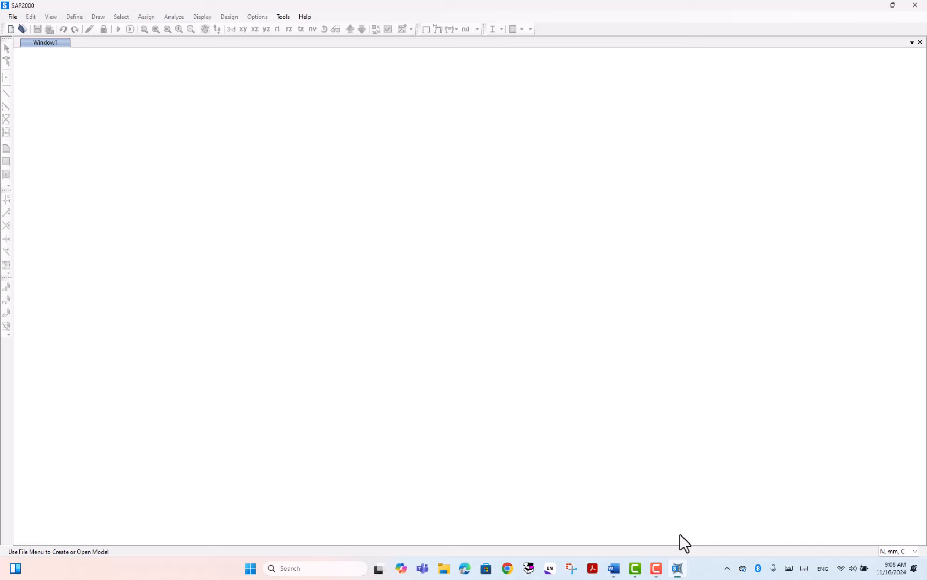
{"action": "left_click", "coordinate": [11, 28]}
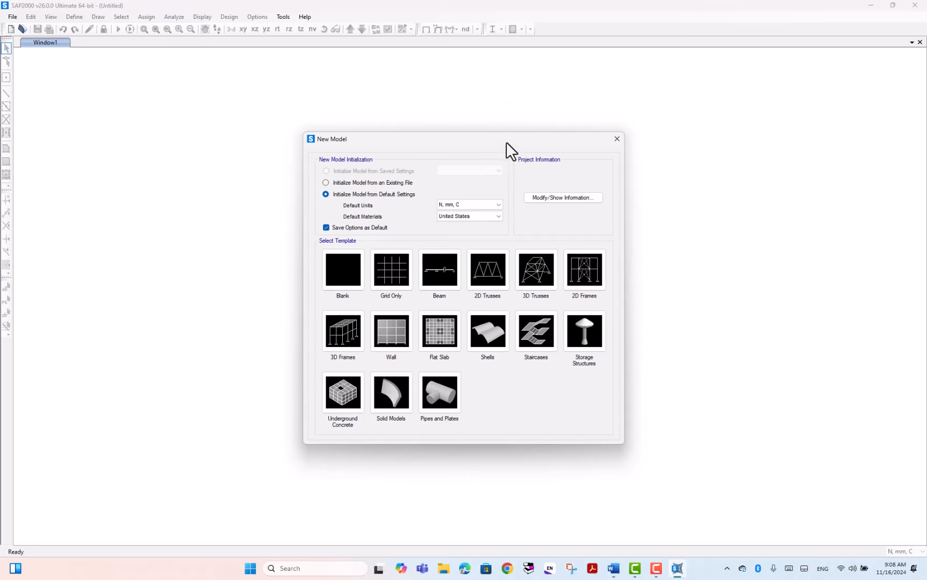
{"action": "left_click_drag", "start_coordinate": [507, 141], "coordinate": [476, 122]}
{"action": "left_click", "coordinate": [438, 187]}
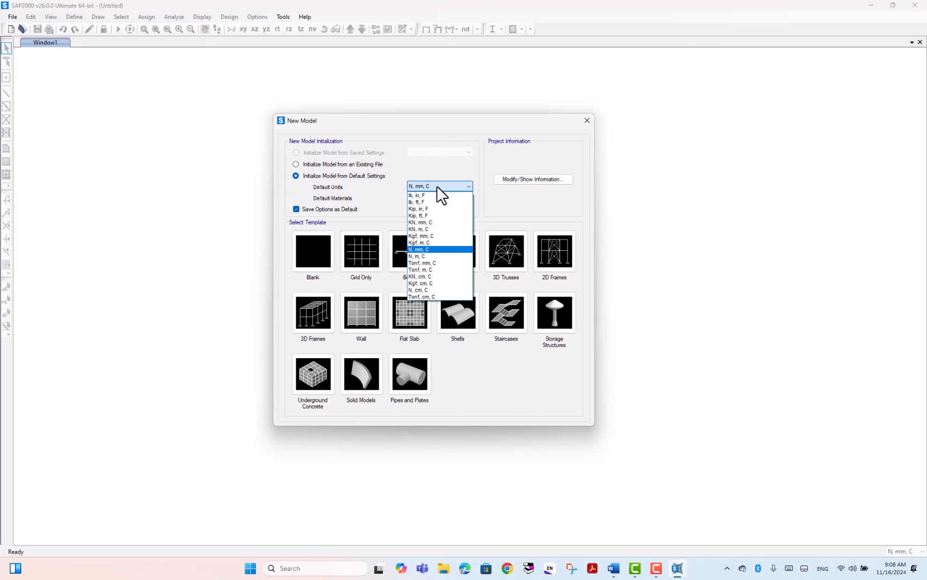
{"action": "left_click", "coordinate": [424, 228]}
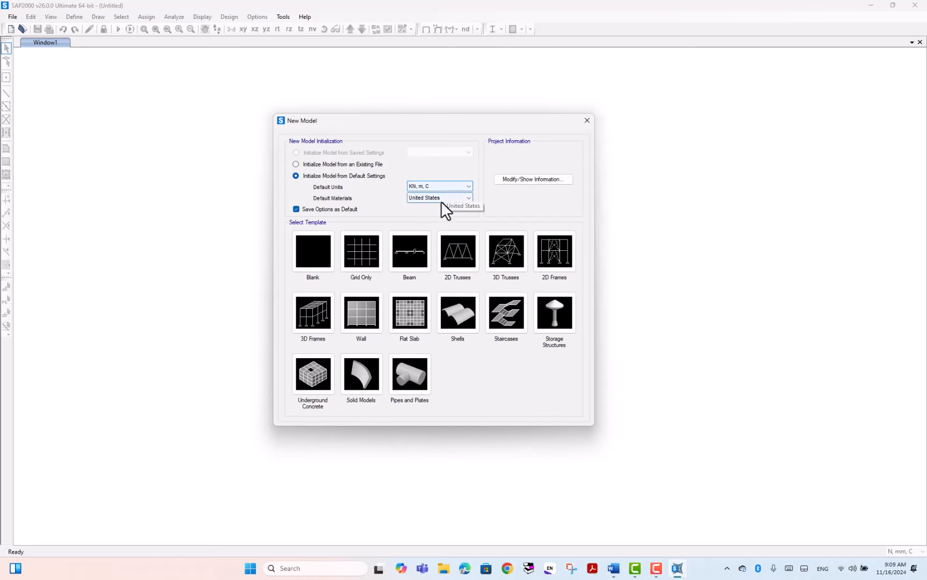
{"action": "left_click", "coordinate": [441, 200]}
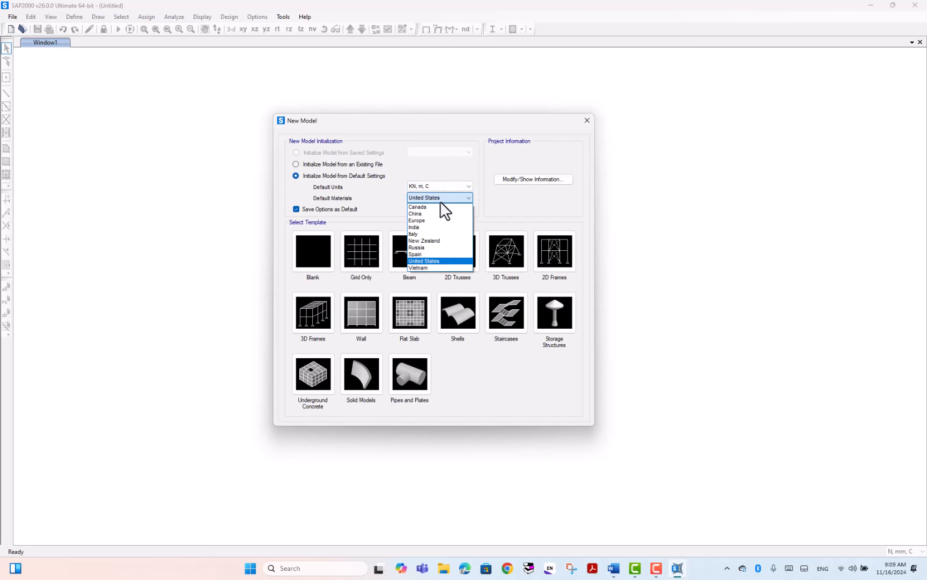
{"action": "left_click", "coordinate": [433, 220]}
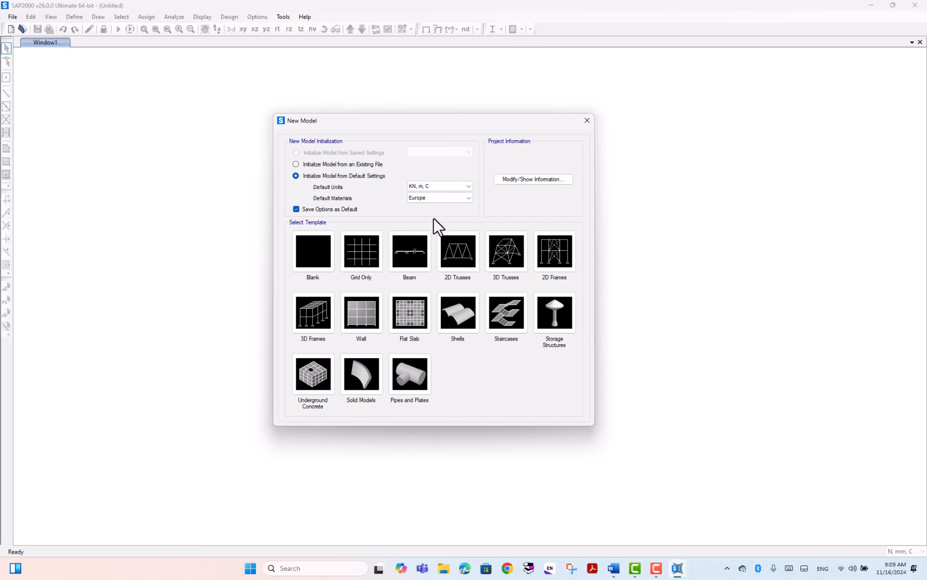
{"action": "left_click", "coordinate": [435, 199]}
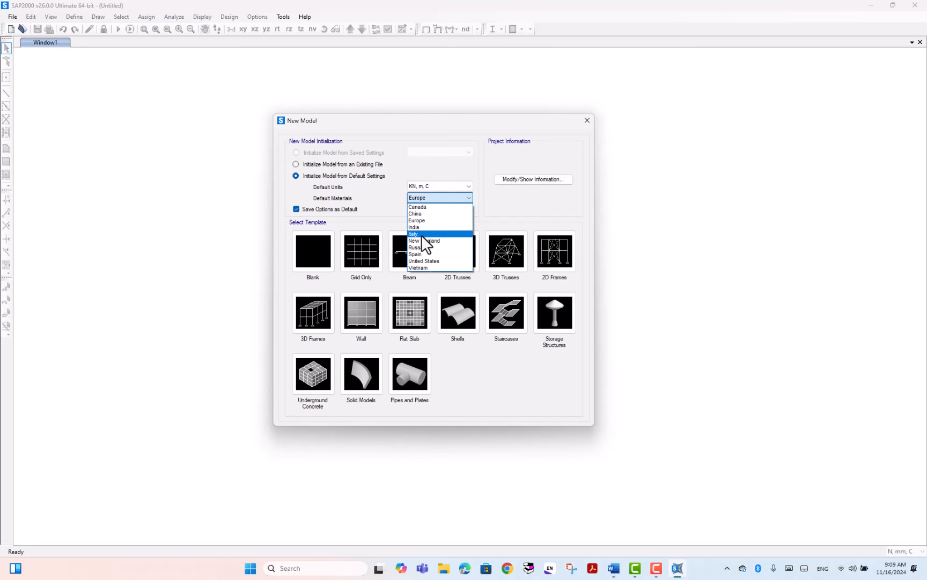
{"action": "left_click", "coordinate": [434, 261]}
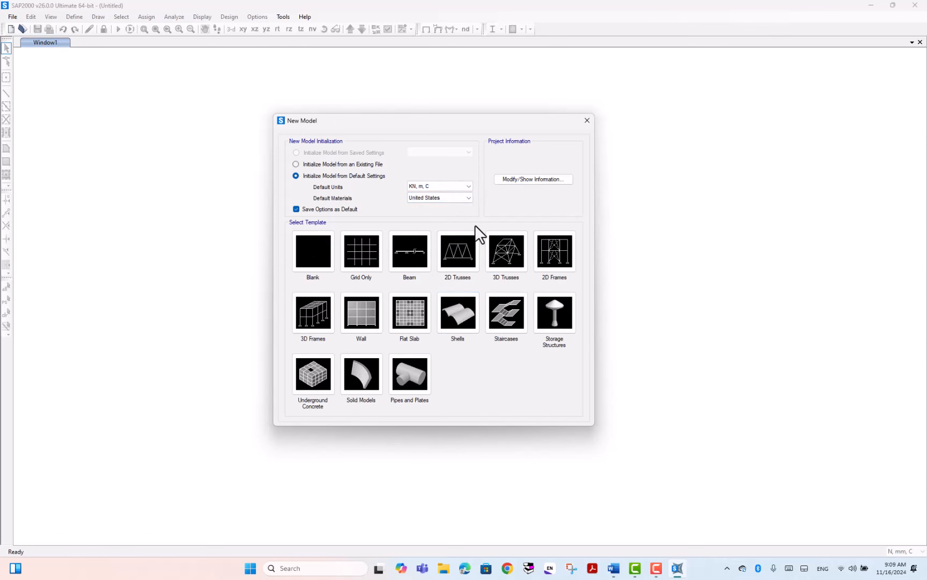
Choose the 2D Frames template and set the portal frame to 5 stories with a bay width of 8 m.
{"action": "left_click", "coordinate": [558, 251]}
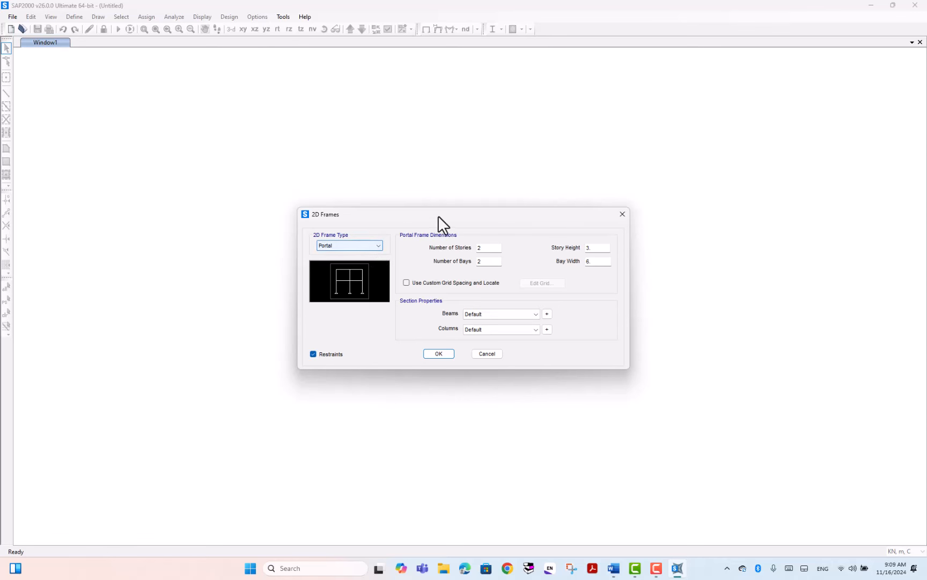
{"action": "left_click_drag", "start_coordinate": [437, 215], "coordinate": [435, 189]}
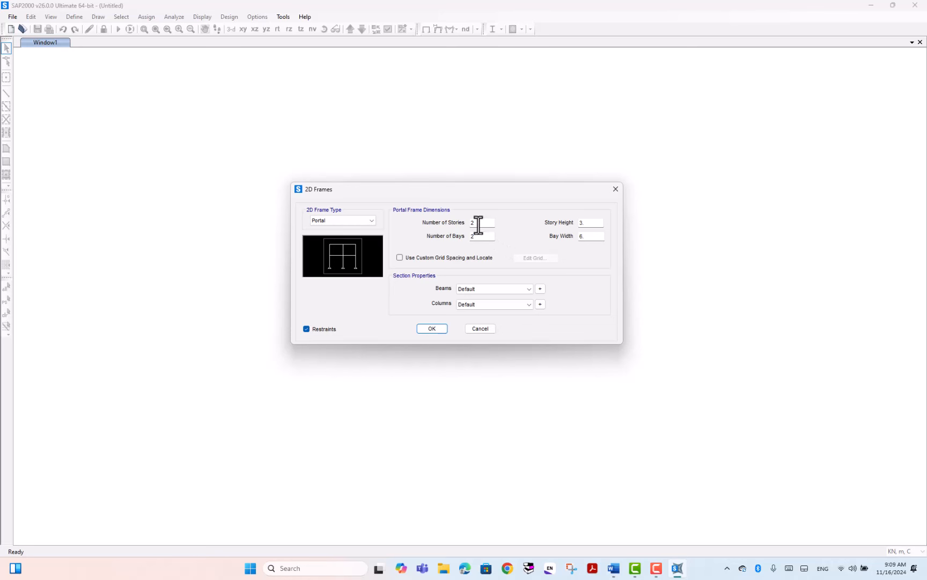
{"action": "left_click_drag", "start_coordinate": [478, 223], "coordinate": [457, 224]}
{"action": "type", "text": "5"}
{"action": "left_click", "coordinate": [484, 238]}
{"action": "left_click", "coordinate": [591, 223]}
{"action": "left_click_drag", "start_coordinate": [594, 237], "coordinate": [573, 239]}
{"action": "type", "text": "8"}
Start a new rectangular concrete frame section for the beams.
{"action": "left_click", "coordinate": [540, 289]}
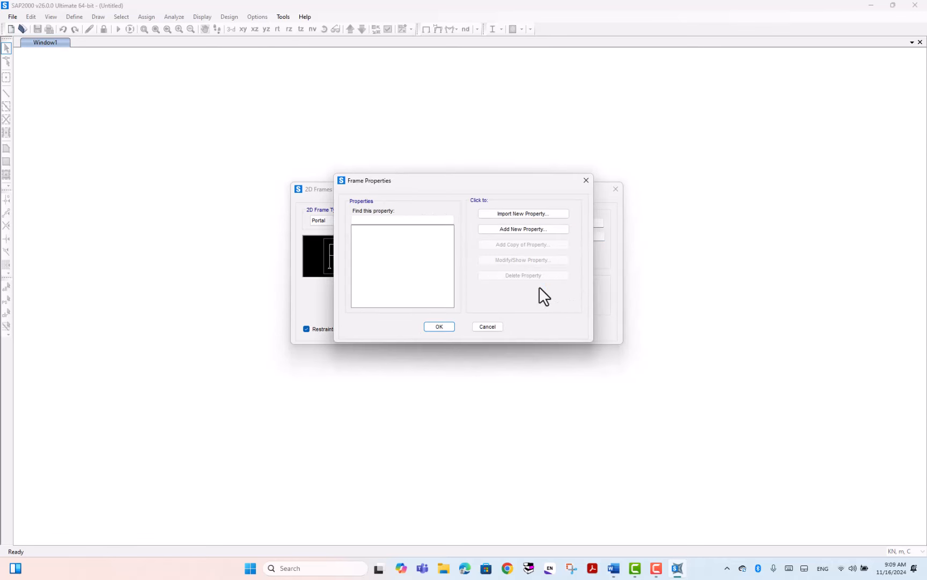
{"action": "left_click", "coordinate": [508, 229]}
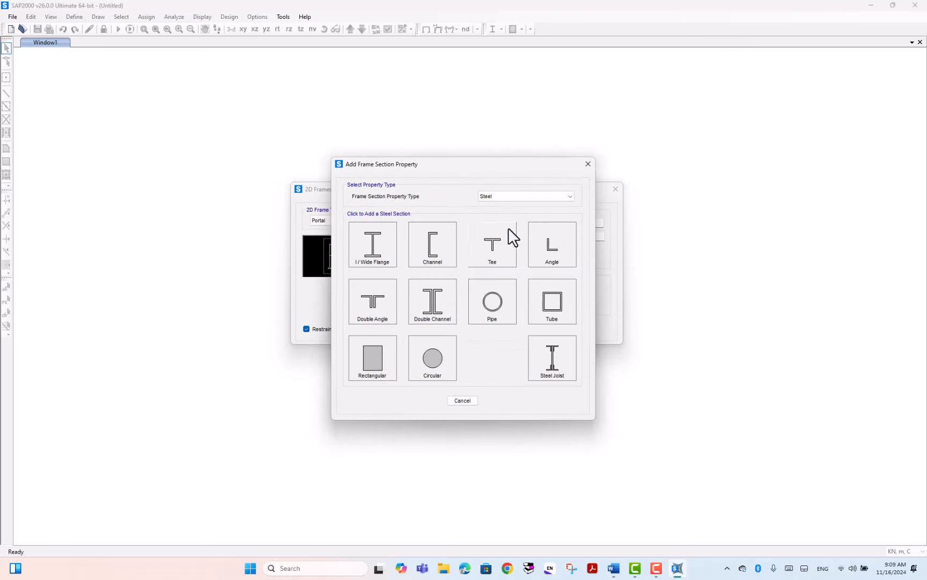
{"action": "left_click", "coordinate": [514, 192]}
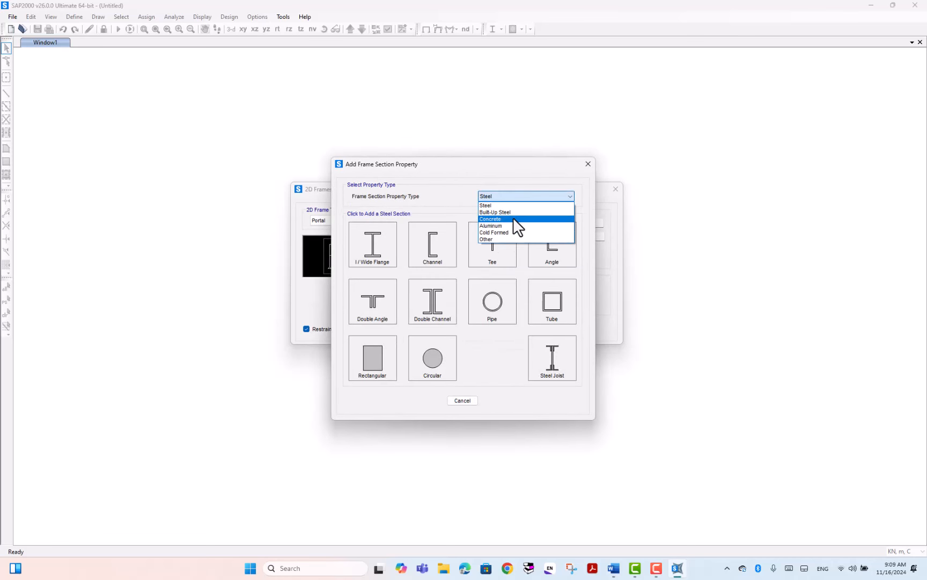
{"action": "left_click", "coordinate": [513, 219]}
{"action": "left_click", "coordinate": [375, 258]}
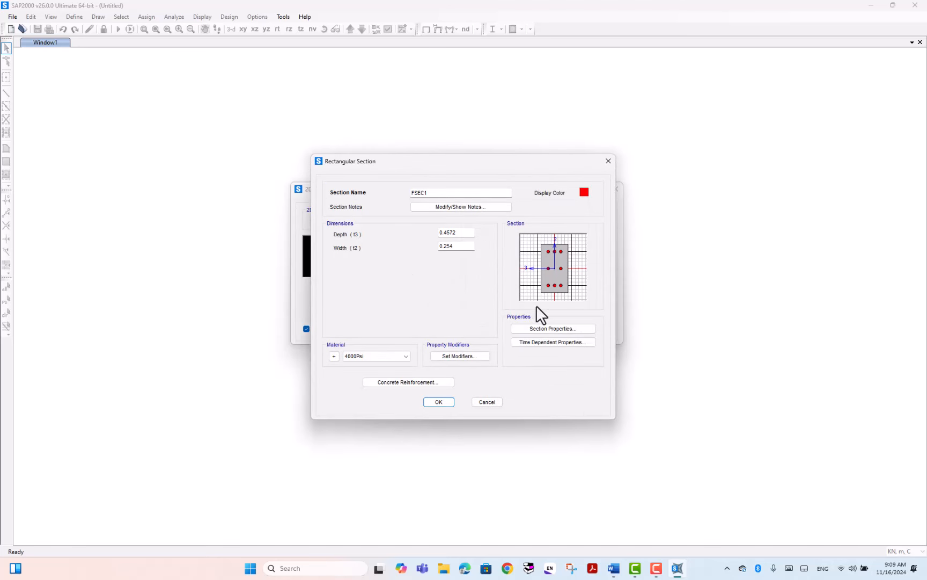
Name the beam section B80x40 and set its depth to 0.8 m and width to 0.4 m.
{"action": "left_click_drag", "start_coordinate": [433, 192], "coordinate": [408, 192]}
{"action": "type", "text": "C40"}
{"action": "key", "text": "BackSpace"}
{"action": "key", "text": "BackSpace"}
{"action": "type", "text": "40"}
{"action": "type", "text": "X"}
{"action": "key", "text": "BackSpace"}
{"action": "key", "text": "BackSpace"}
{"action": "key", "text": "BackSpace"}
{"action": "key", "text": "BackSpace"}
{"action": "type", "text": "B40x800"}
{"action": "key", "text": "BackSpace"}
{"action": "key", "text": "BackSpace"}
{"action": "key", "text": "BackSpace"}
{"action": "key", "text": "BackSpace"}
{"action": "key", "text": "BackSpace"}
{"action": "key", "text": "BackSpace"}
{"action": "type", "text": "80x40"}
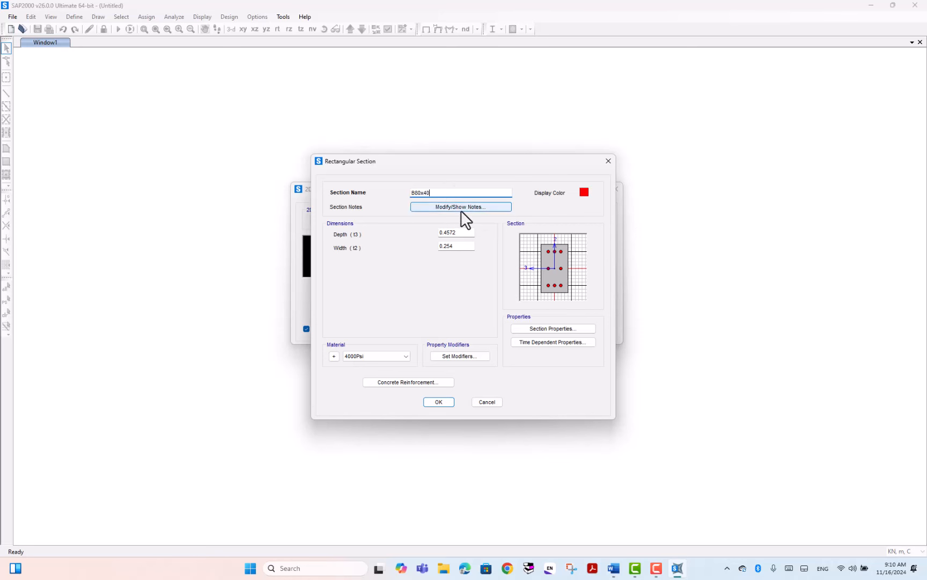
{"action": "mouse_move", "coordinate": [456, 233]}
{"action": "left_mouse_down"}
{"action": "mouse_move", "coordinate": [443, 233]}
{"action": "mouse_move", "coordinate": [444, 247]}
{"action": "left_mouse_up"}
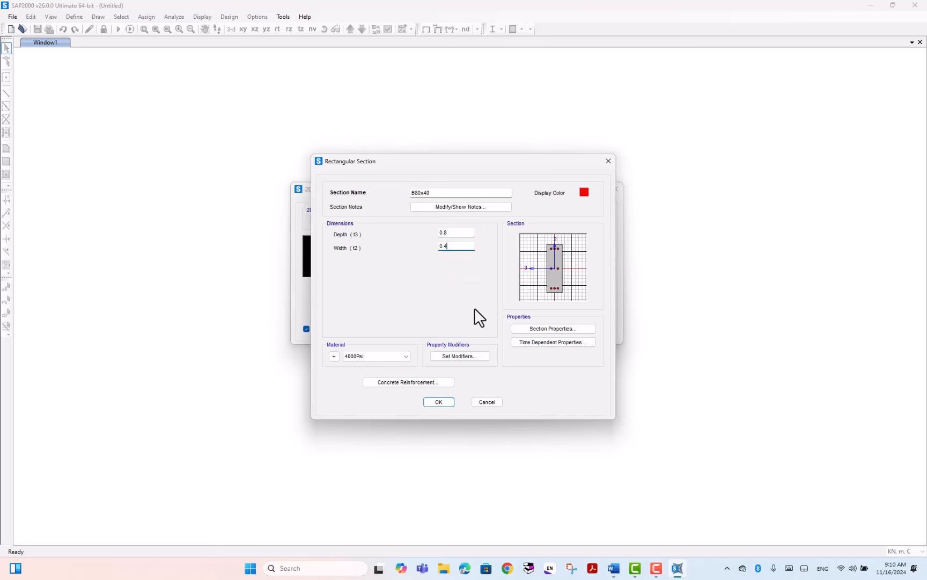
{"action": "type", "text": "4"}
Add a new concrete material from the China region, GB standard, grade GB50010 C40.
{"action": "left_click", "coordinate": [371, 356]}
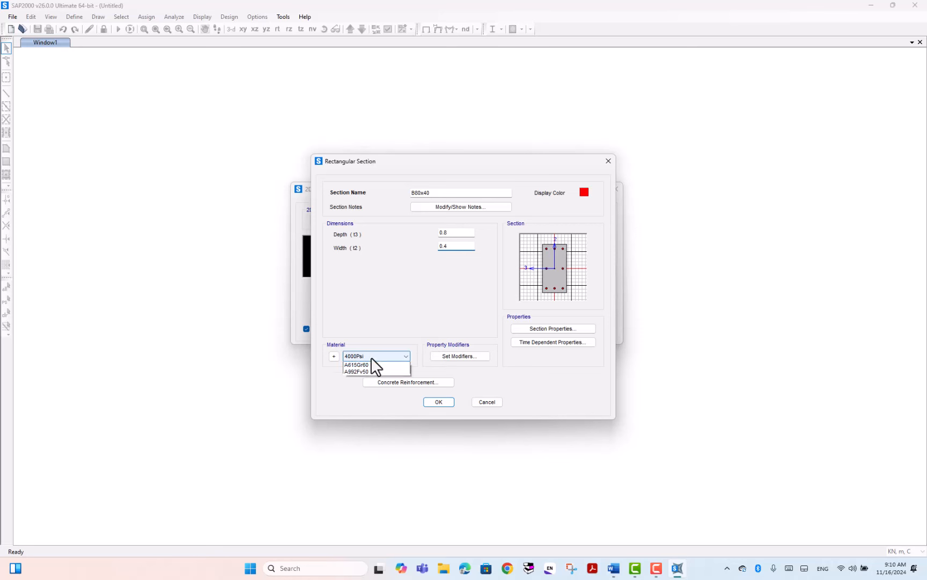
{"action": "left_click", "coordinate": [371, 356]}
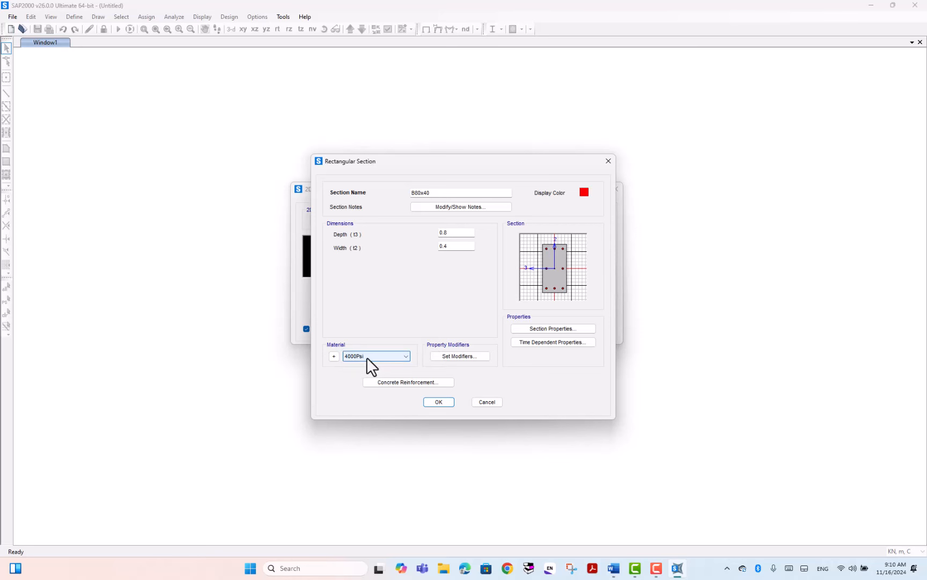
{"action": "left_click", "coordinate": [333, 357]}
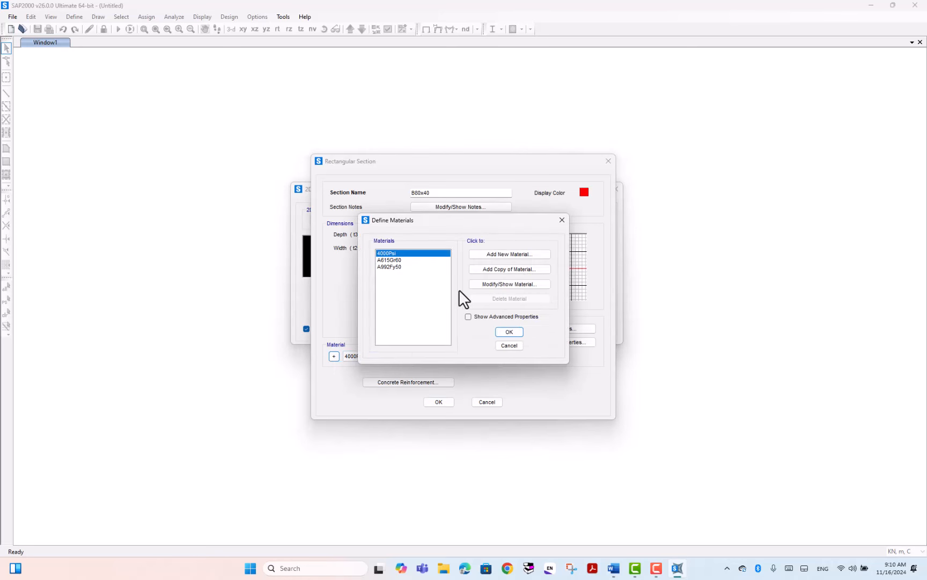
{"action": "left_click", "coordinate": [500, 254]}
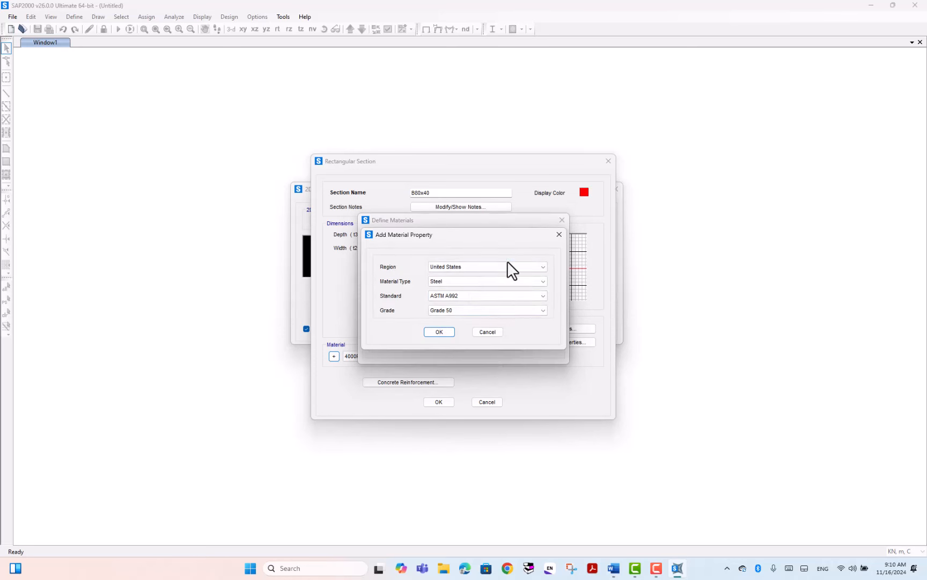
{"action": "left_click_drag", "start_coordinate": [468, 238], "coordinate": [468, 210]}
{"action": "left_click", "coordinate": [469, 243]}
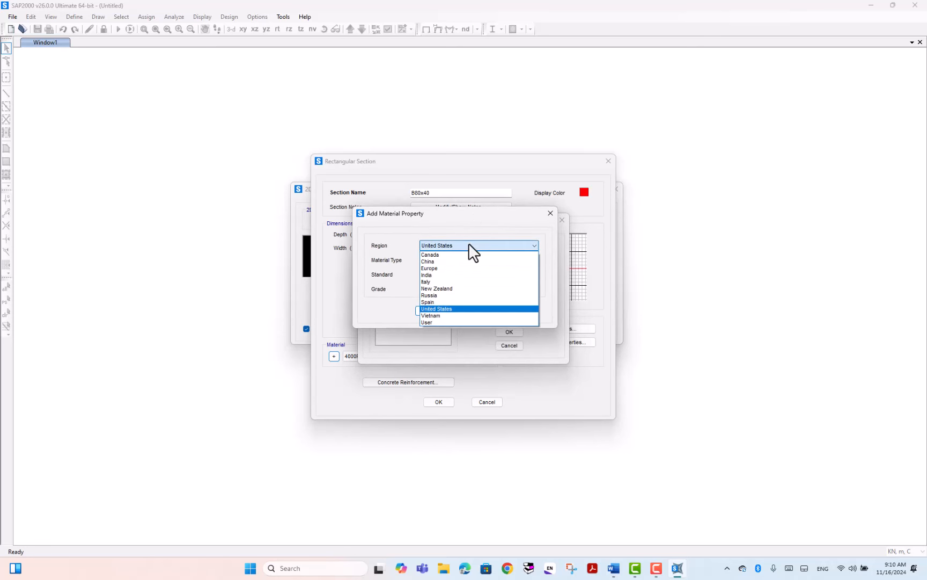
{"action": "left_click", "coordinate": [442, 261]}
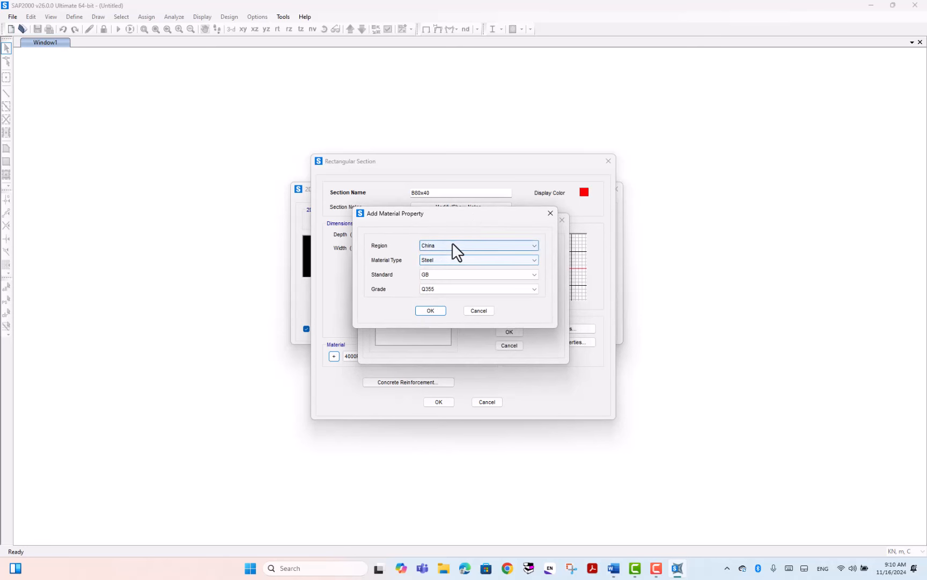
{"action": "left_click", "coordinate": [454, 257]}
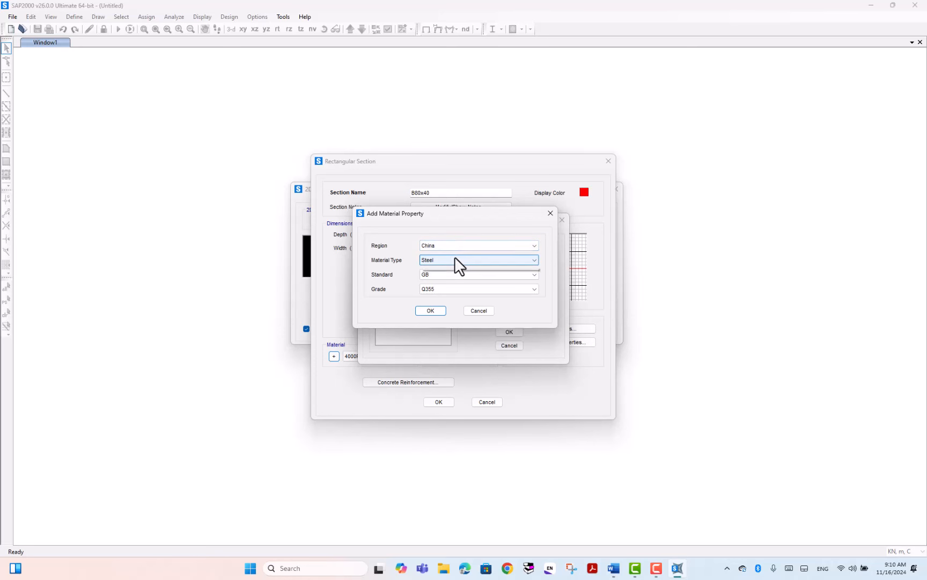
{"action": "left_click", "coordinate": [452, 277]}
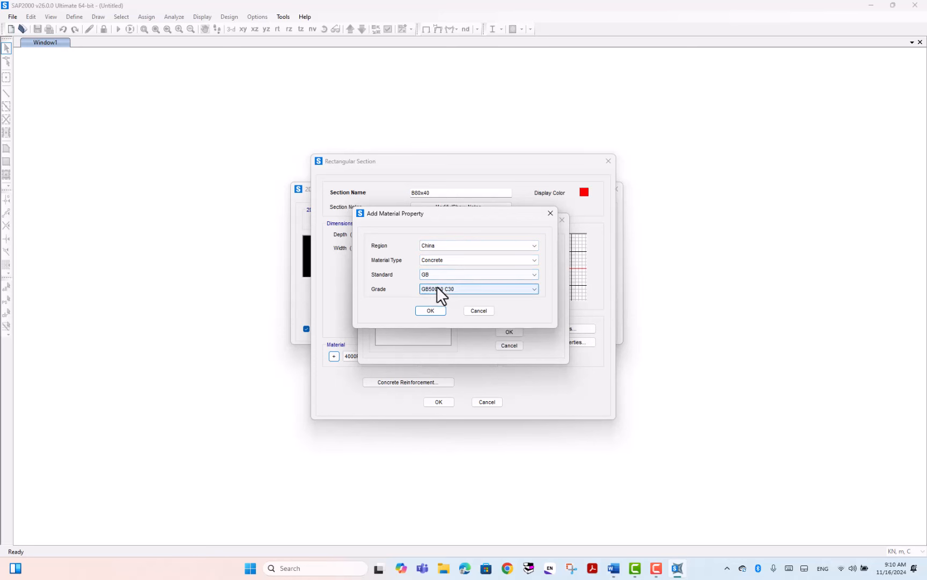
{"action": "left_click", "coordinate": [441, 289]}
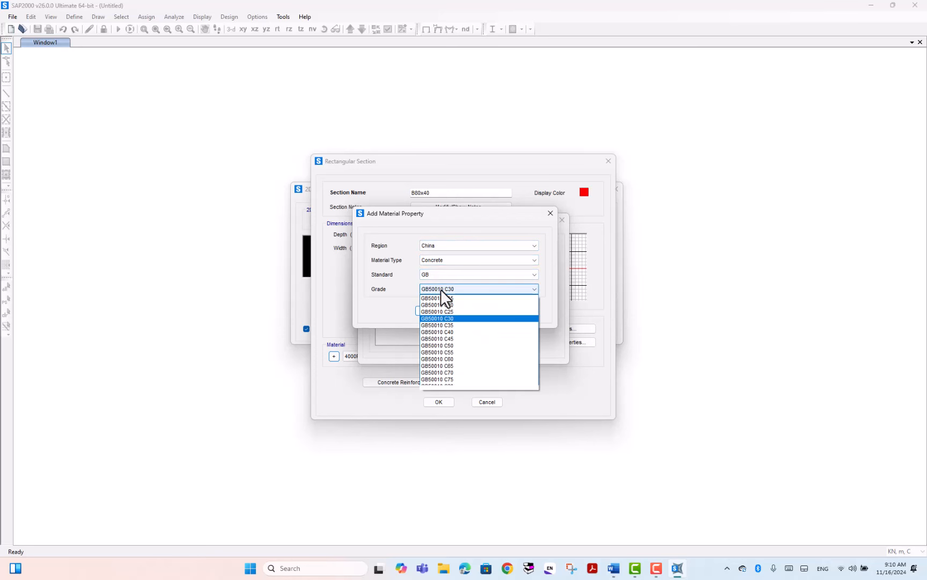
{"action": "left_click", "coordinate": [441, 331]}
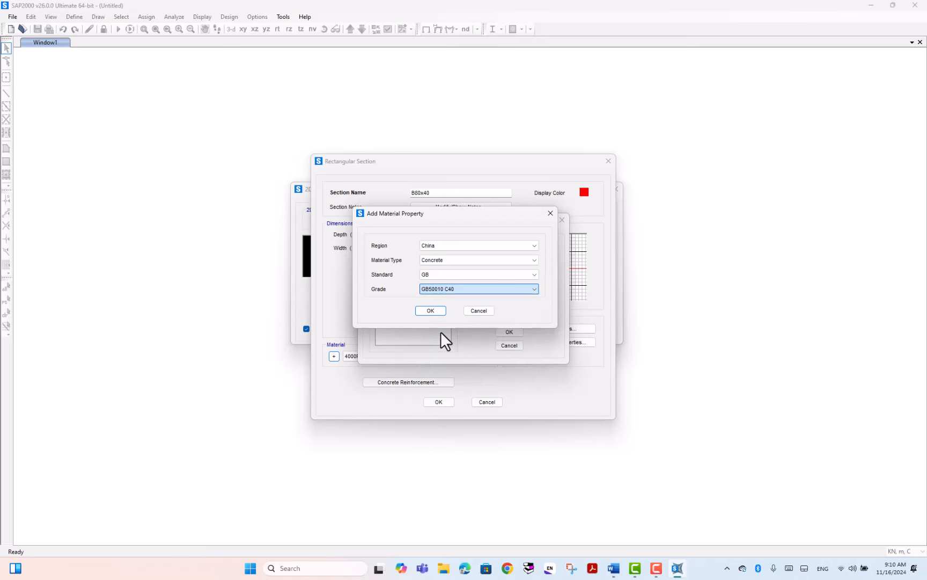
{"action": "left_click", "coordinate": [444, 290]}
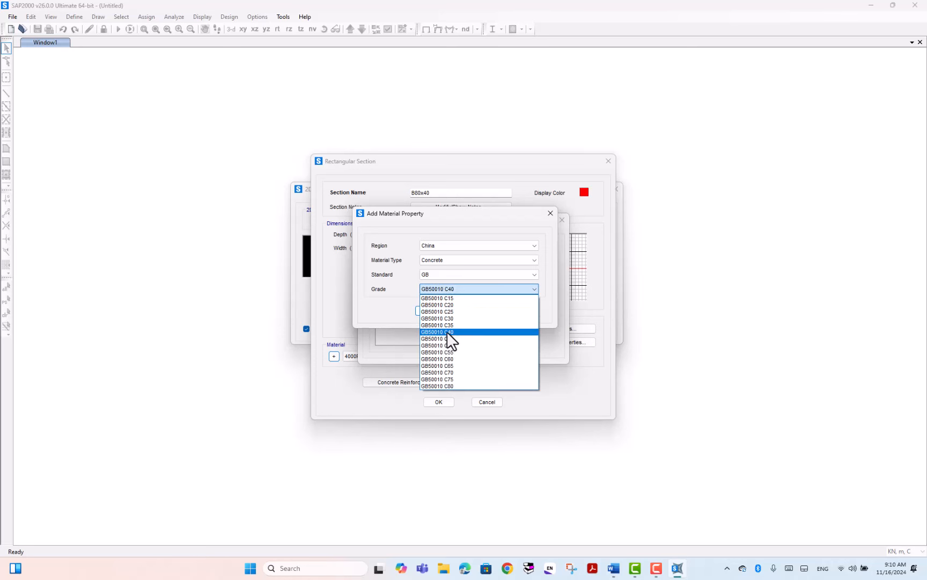
{"action": "left_click", "coordinate": [447, 331]}
{"action": "left_click", "coordinate": [431, 311]}
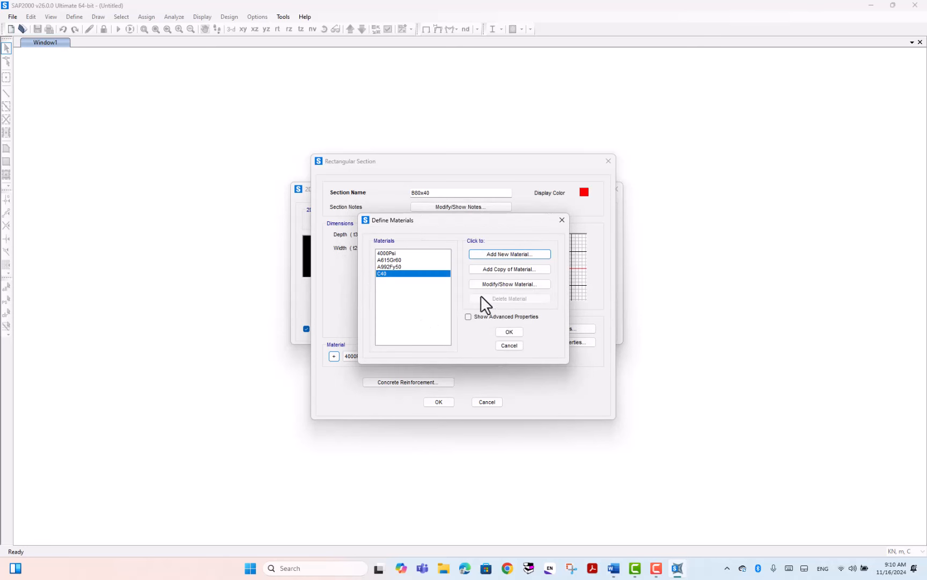
Accept the material definitions and assign C40 as the beam section's material.
{"action": "left_click", "coordinate": [507, 331]}
{"action": "left_click", "coordinate": [383, 357]}
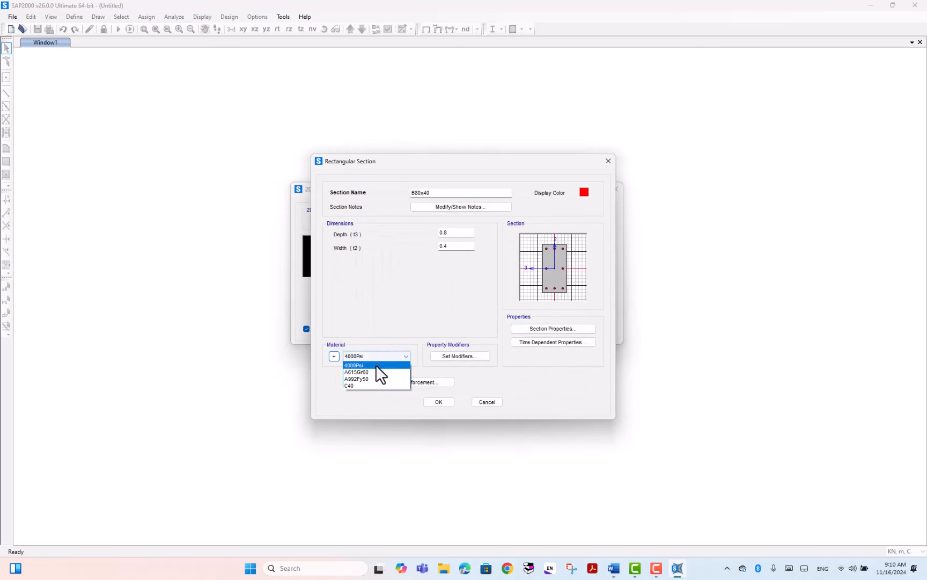
{"action": "left_click", "coordinate": [366, 385]}
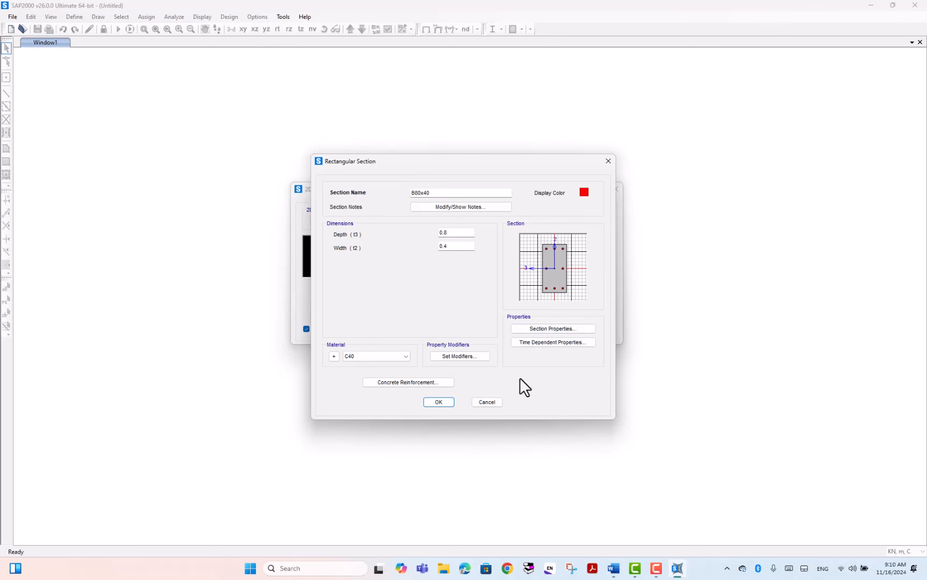
Accept the default concrete reinforcement data for the B80x40 section and save the section.
{"action": "left_click", "coordinate": [393, 383]}
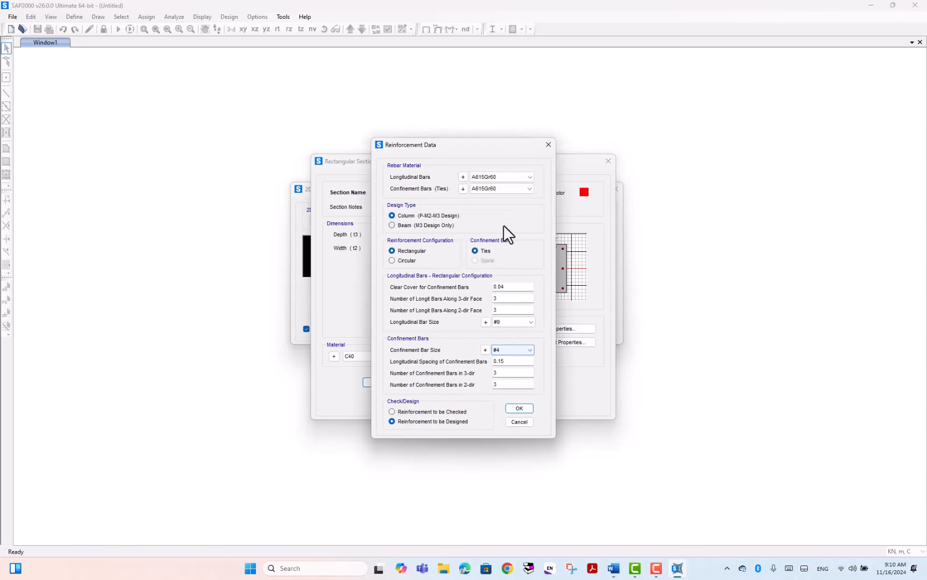
{"action": "left_click_drag", "start_coordinate": [494, 145], "coordinate": [477, 132]}
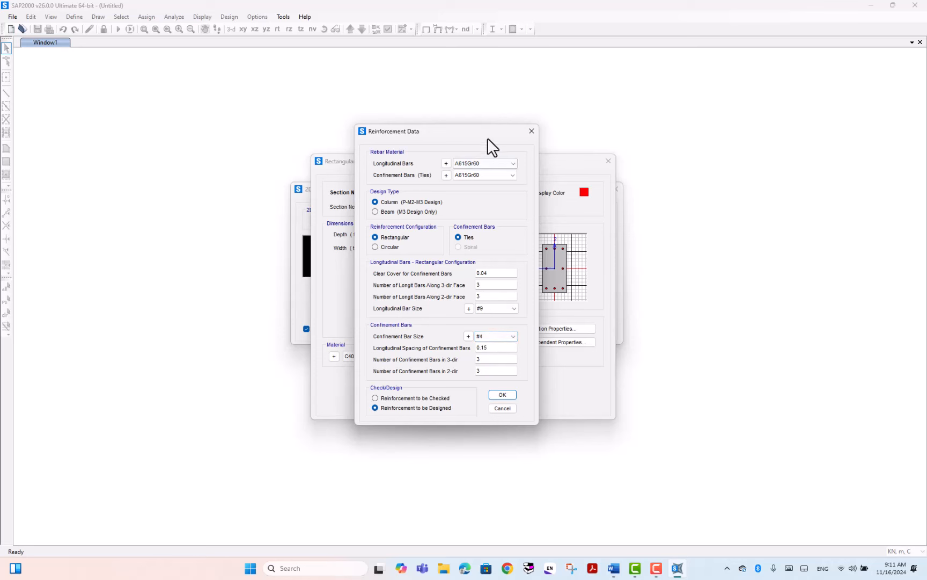
{"action": "left_click_drag", "start_coordinate": [488, 137], "coordinate": [402, 115]}
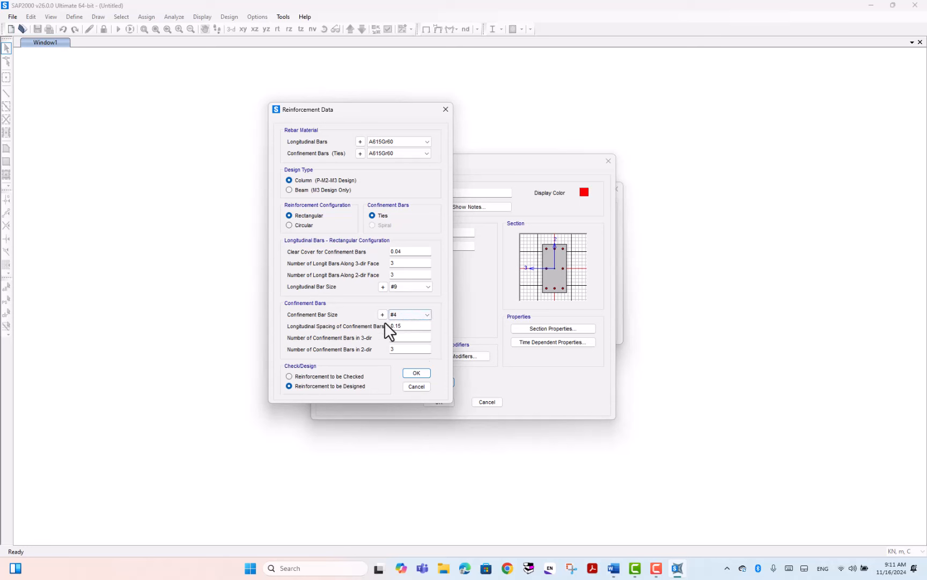
{"action": "left_click", "coordinate": [413, 373]}
{"action": "left_click", "coordinate": [439, 402]}
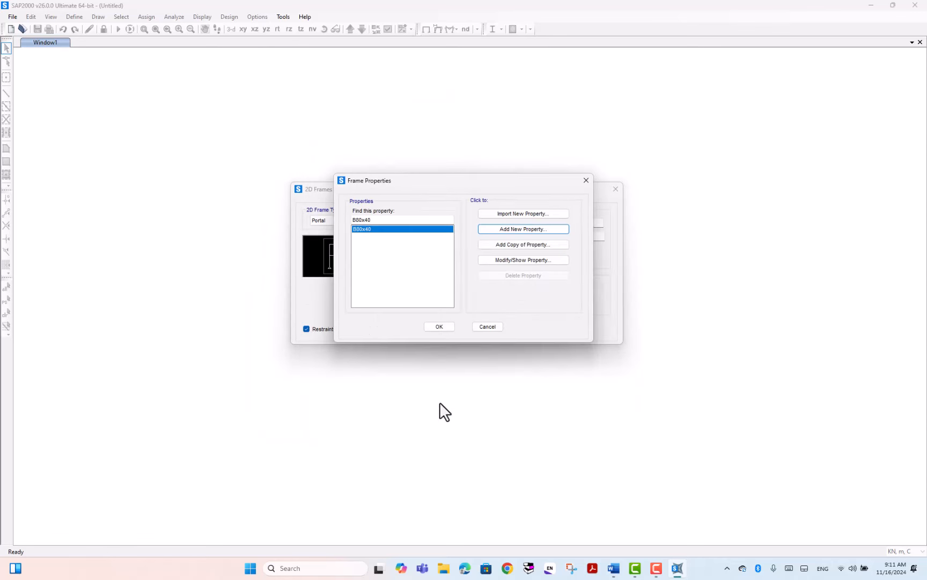
Copy the B80x40 section as a new column section named C40x40 and set its depth to 0.4 m.
{"action": "left_click", "coordinate": [501, 243]}
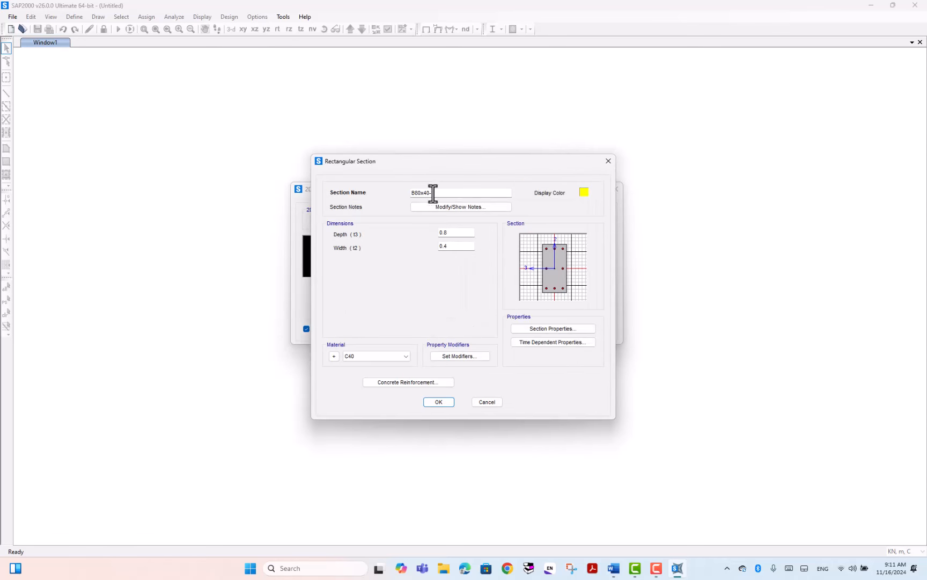
{"action": "left_click", "coordinate": [410, 192]}
{"action": "left_click_drag", "start_coordinate": [447, 192], "coordinate": [408, 193]}
{"action": "type", "text": "C"}
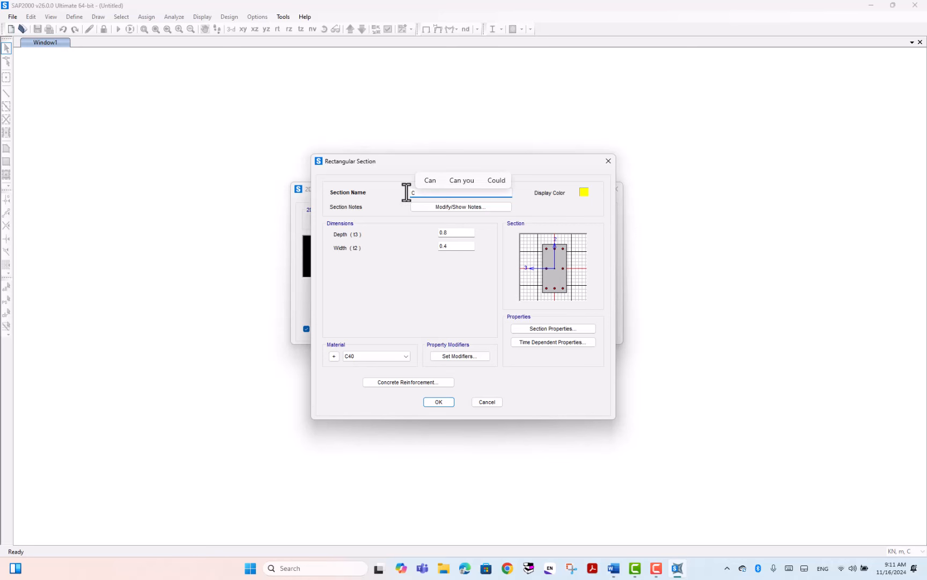
{"action": "type", "text": "40"}
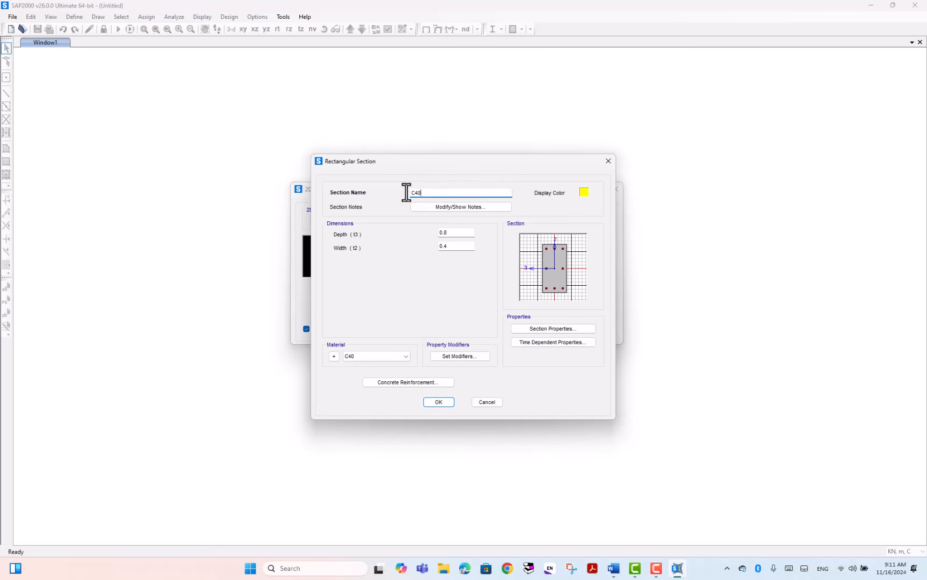
{"action": "type", "text": "x40"}
{"action": "left_click", "coordinate": [454, 234]}
{"action": "key", "text": "BackSpace"}
{"action": "type", "text": "4"}
Accept the column-type concrete reinforcement data for the C40x40 section and save the section.
{"action": "left_click", "coordinate": [406, 383]}
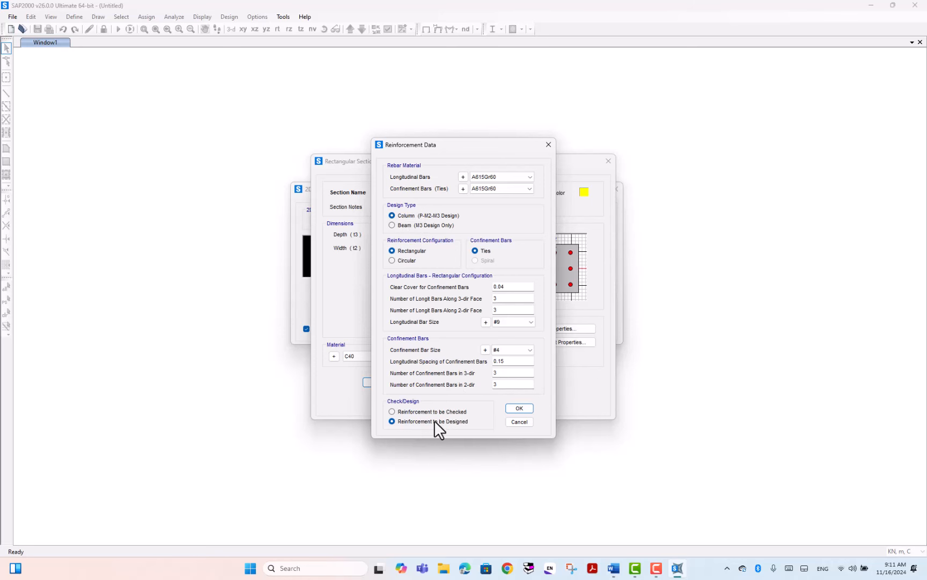
{"action": "left_click", "coordinate": [518, 408]}
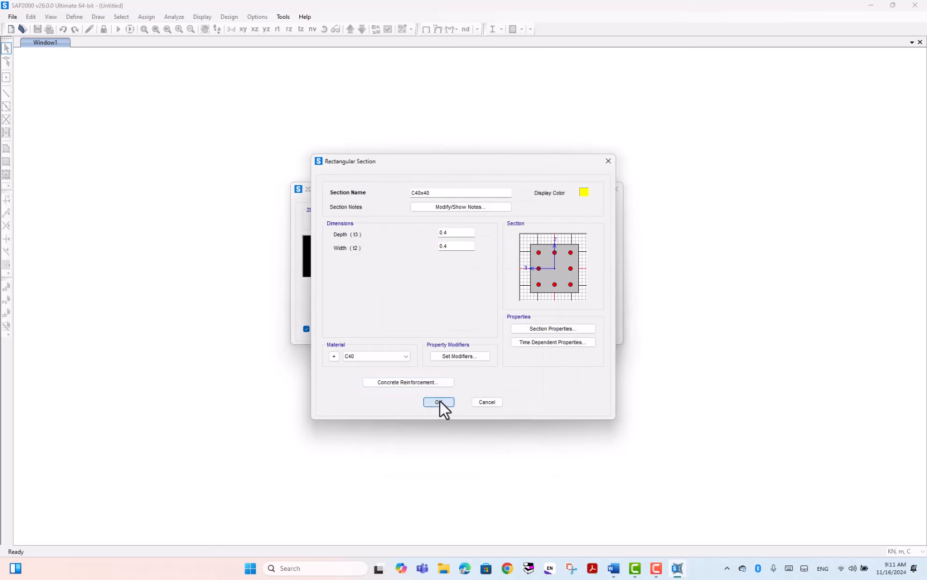
{"action": "left_click", "coordinate": [439, 401]}
Change the B80x40 section's reinforcement design type to Beam (M3 Design Only) and accept the frame properties.
{"action": "left_click", "coordinate": [369, 229]}
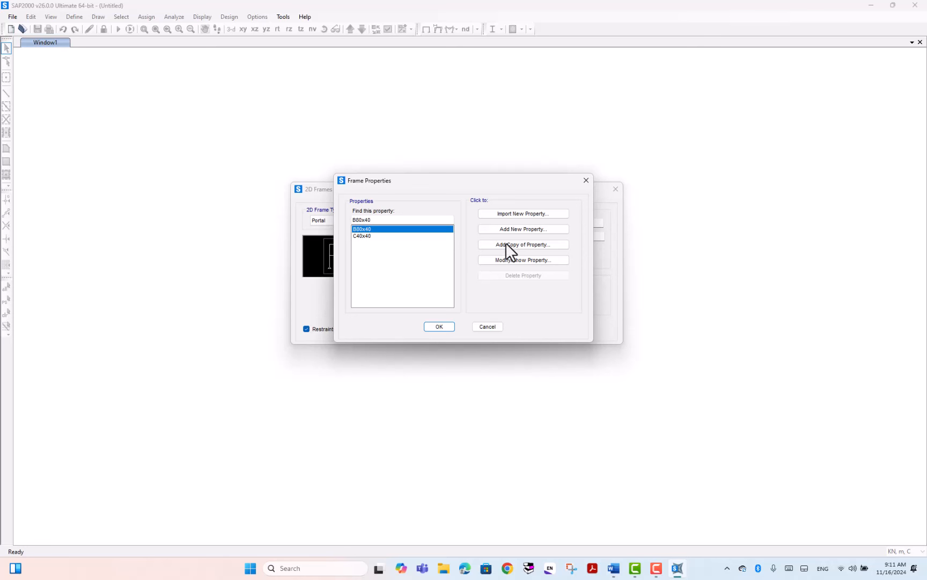
{"action": "left_click", "coordinate": [509, 261]}
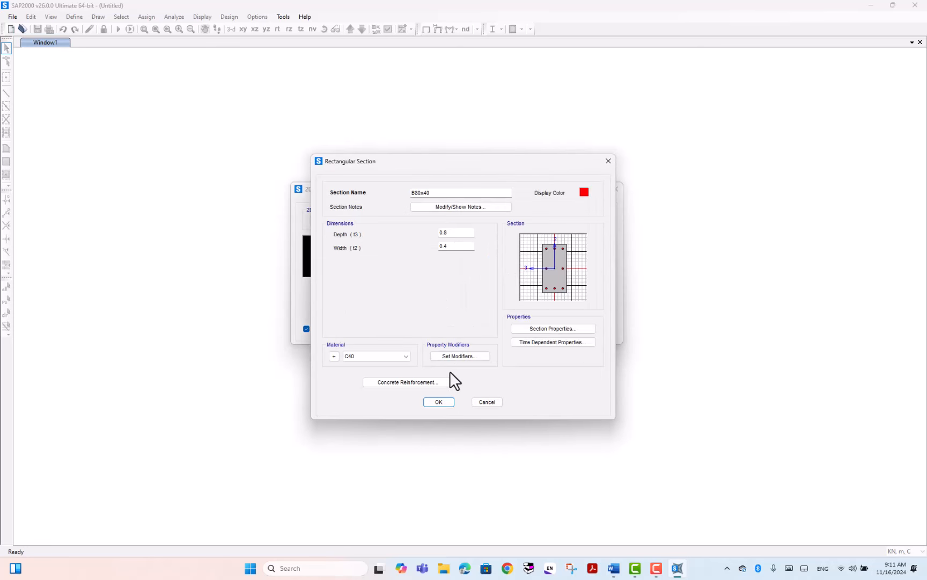
{"action": "left_click", "coordinate": [418, 382]}
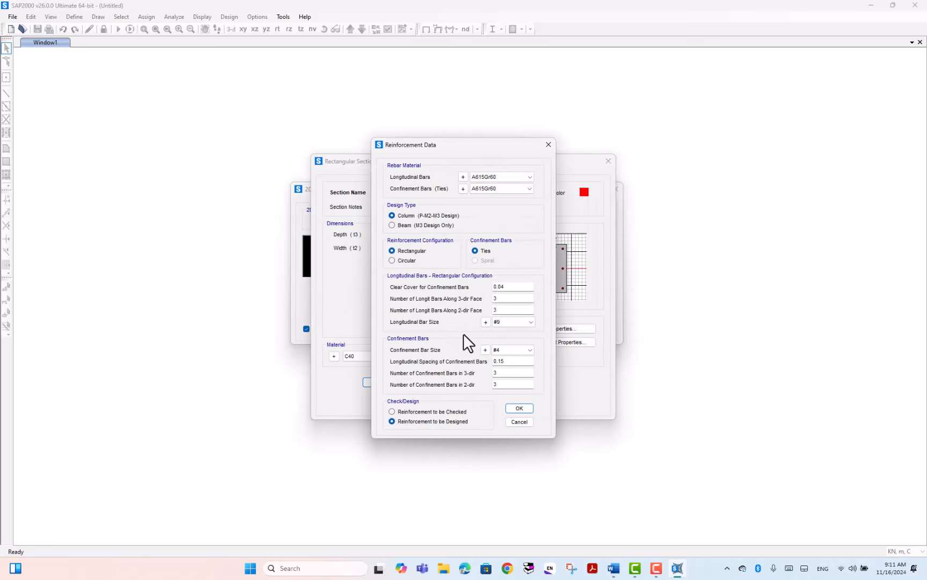
{"action": "left_click", "coordinate": [397, 224]}
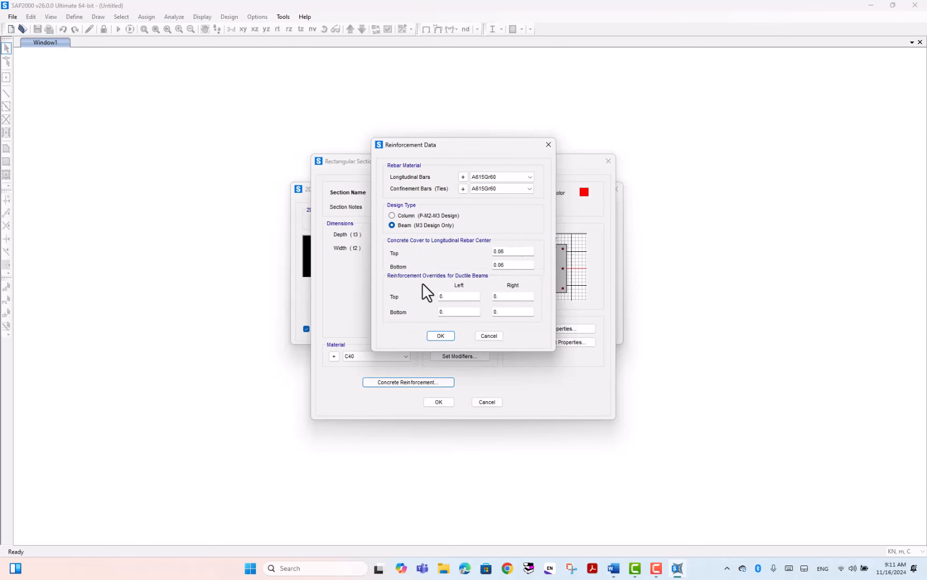
{"action": "left_click", "coordinate": [439, 336]}
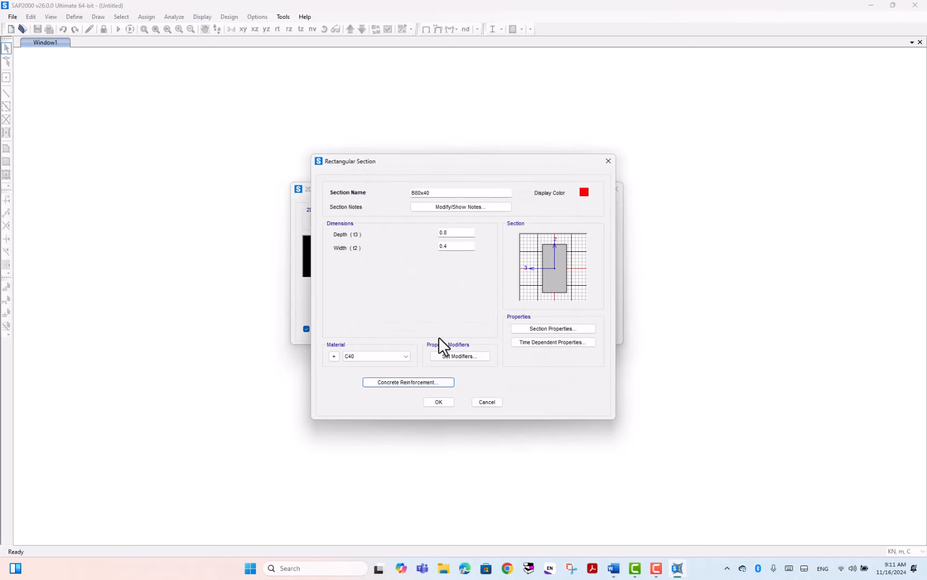
{"action": "left_click", "coordinate": [439, 402]}
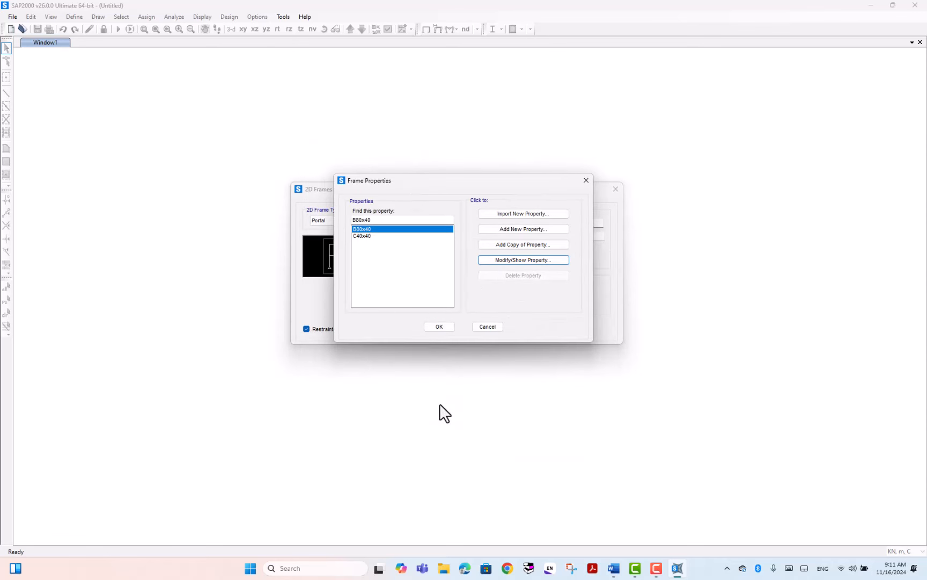
{"action": "left_click", "coordinate": [440, 326]}
Assign C40x40 to the columns of the 2D portal frame and generate the model.
{"action": "left_click_drag", "start_coordinate": [532, 191], "coordinate": [510, 174]}
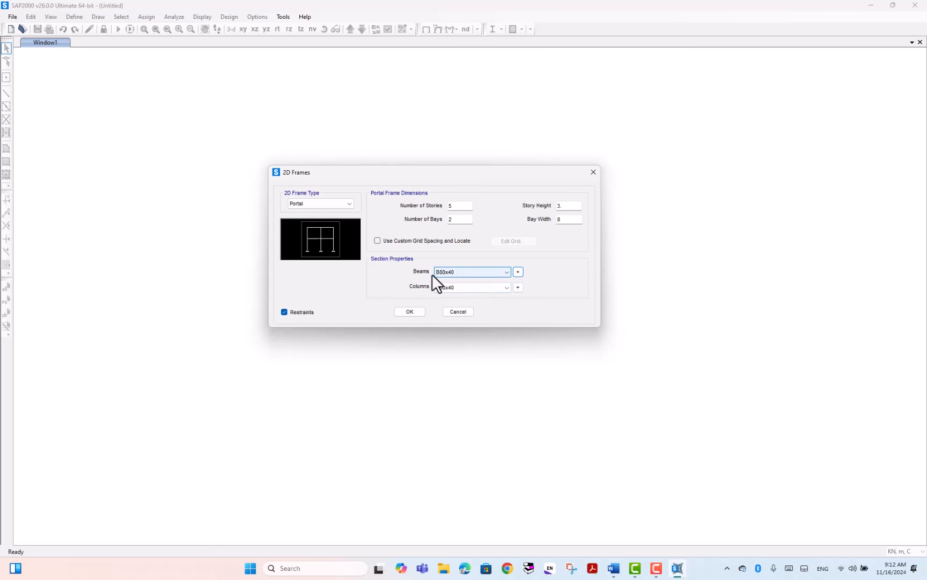
{"action": "left_click", "coordinate": [452, 285]}
{"action": "left_click", "coordinate": [457, 304]}
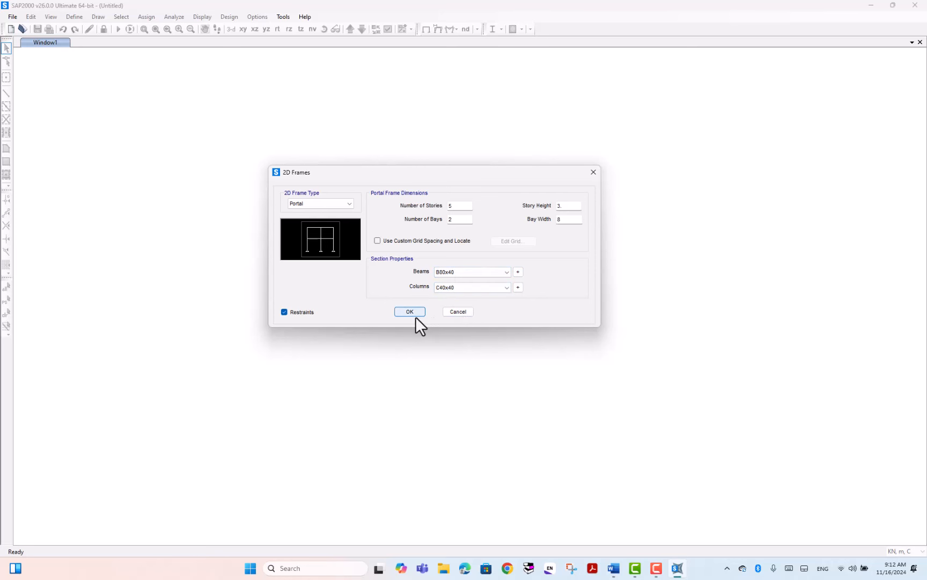
{"action": "left_click", "coordinate": [409, 312]}
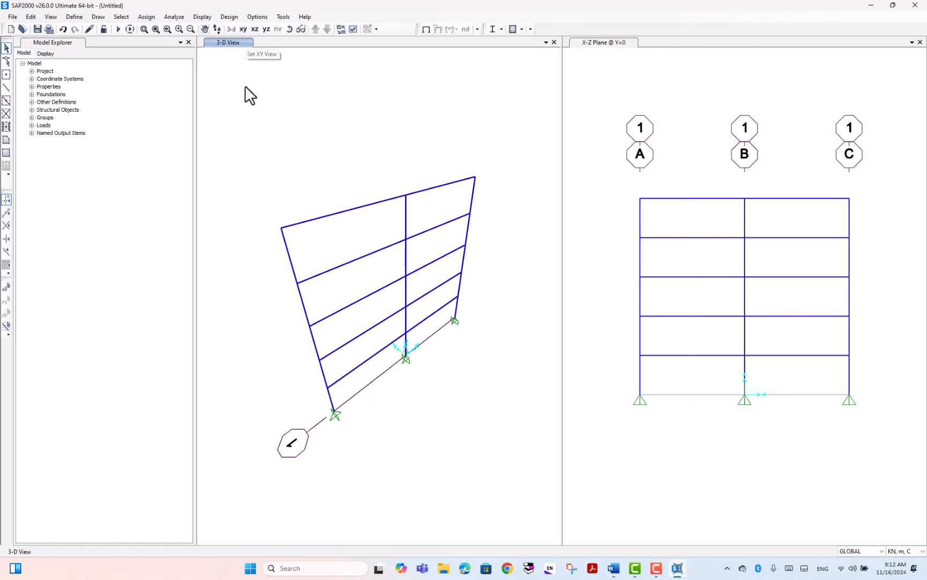
Show the frame in the XZ plane and assign fixed restraints to the three base joints.
{"action": "left_click", "coordinate": [252, 29]}
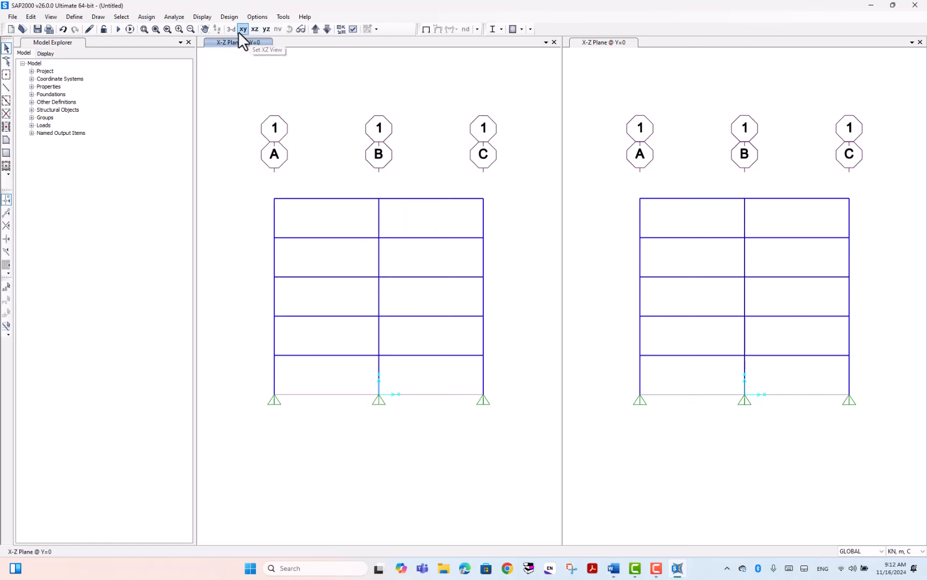
{"action": "left_click_drag", "start_coordinate": [236, 385], "coordinate": [497, 452]}
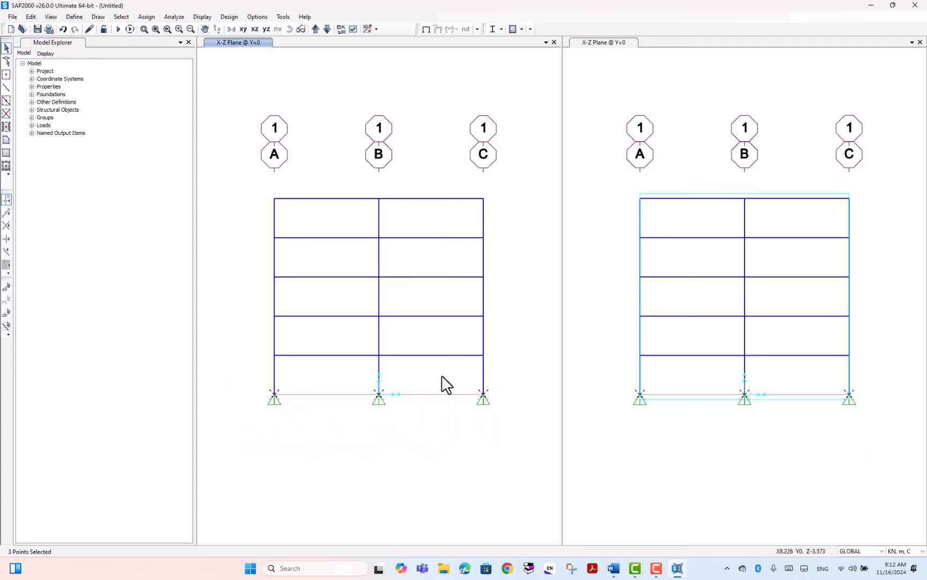
{"action": "left_click", "coordinate": [174, 16]}
{"action": "mouse_move", "coordinate": [146, 17]}
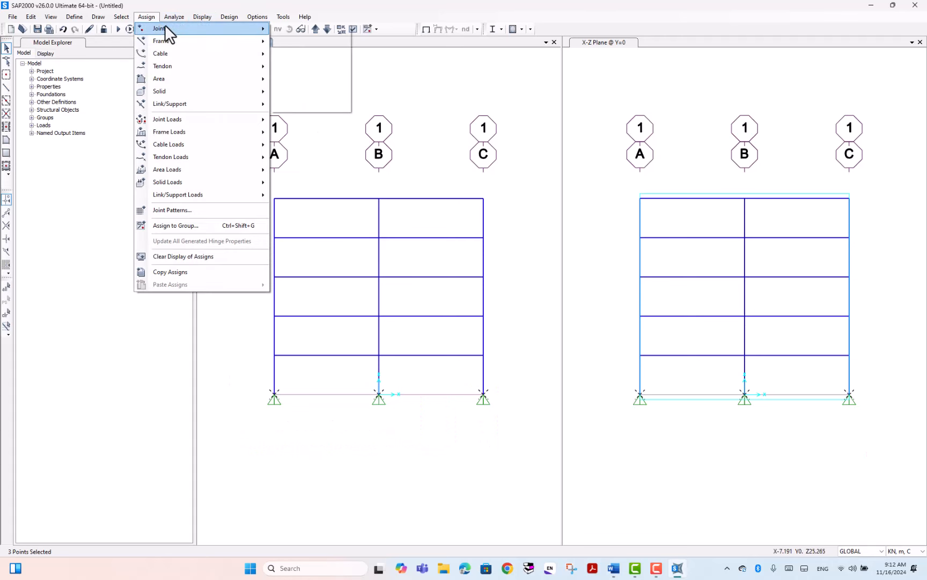
{"action": "left_click", "coordinate": [299, 31]}
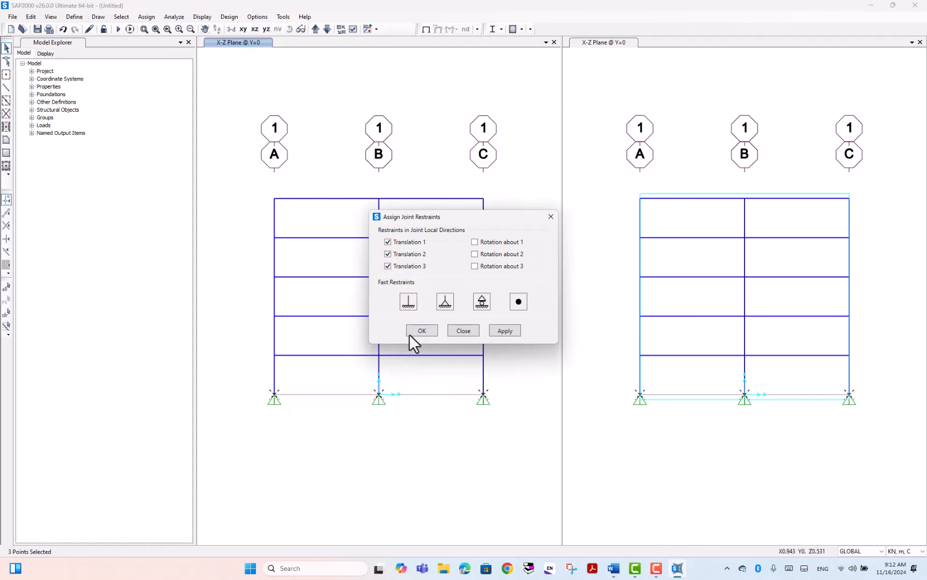
{"action": "left_click", "coordinate": [408, 301]}
{"action": "left_click", "coordinate": [421, 330]}
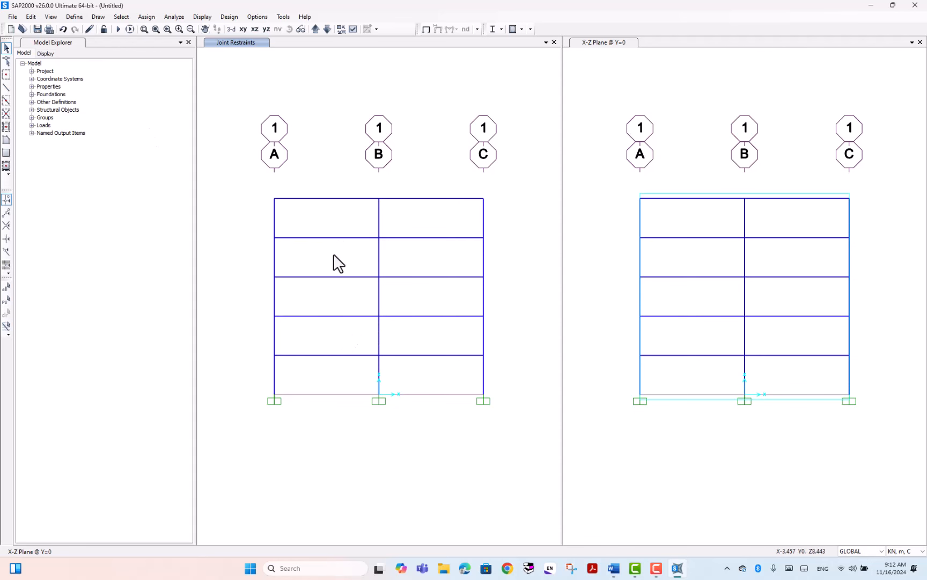
Select all the beams of the frame and add a load pattern named LL of type Live.
{"action": "left_click_drag", "start_coordinate": [341, 186], "coordinate": [311, 363]}
{"action": "left_click_drag", "start_coordinate": [443, 186], "coordinate": [400, 385]}
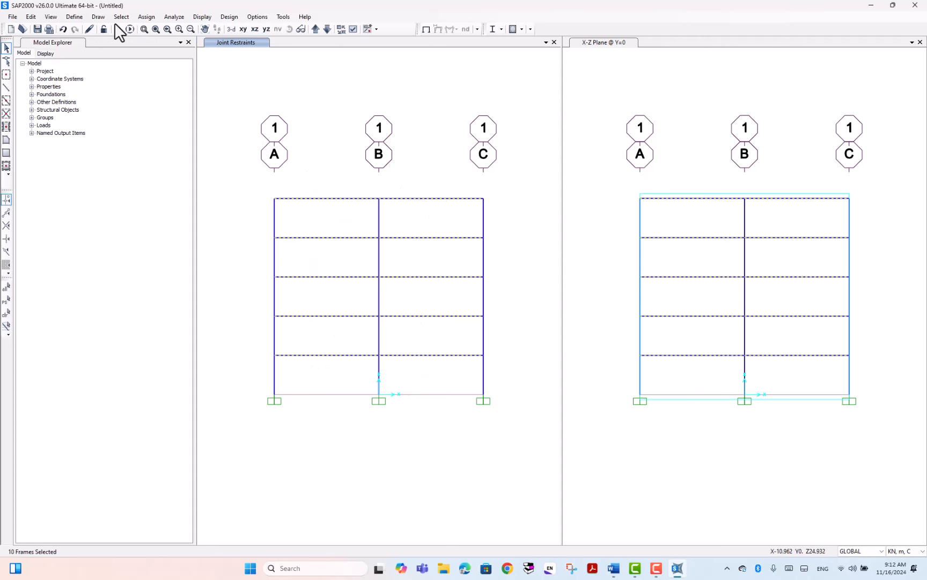
{"action": "left_click", "coordinate": [74, 17]}
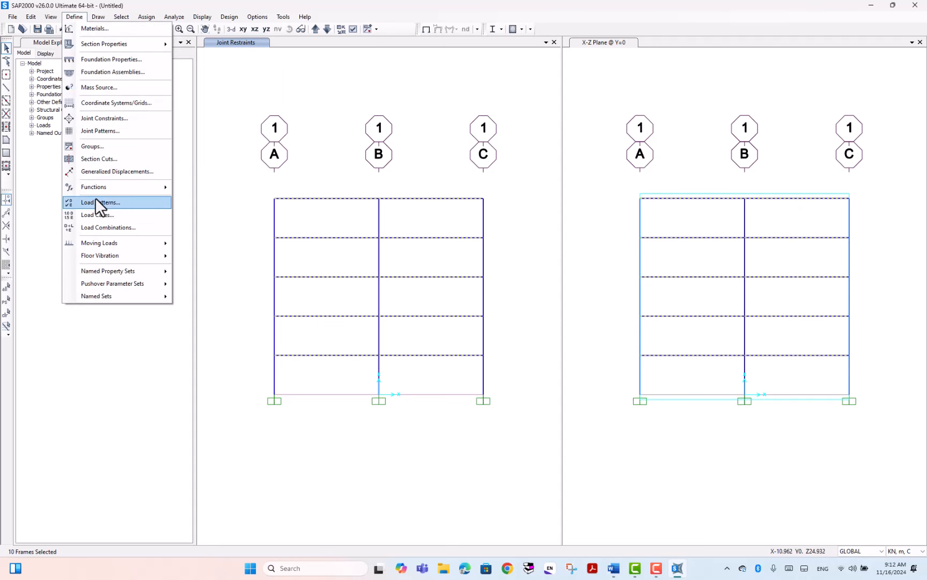
{"action": "left_click", "coordinate": [116, 200]}
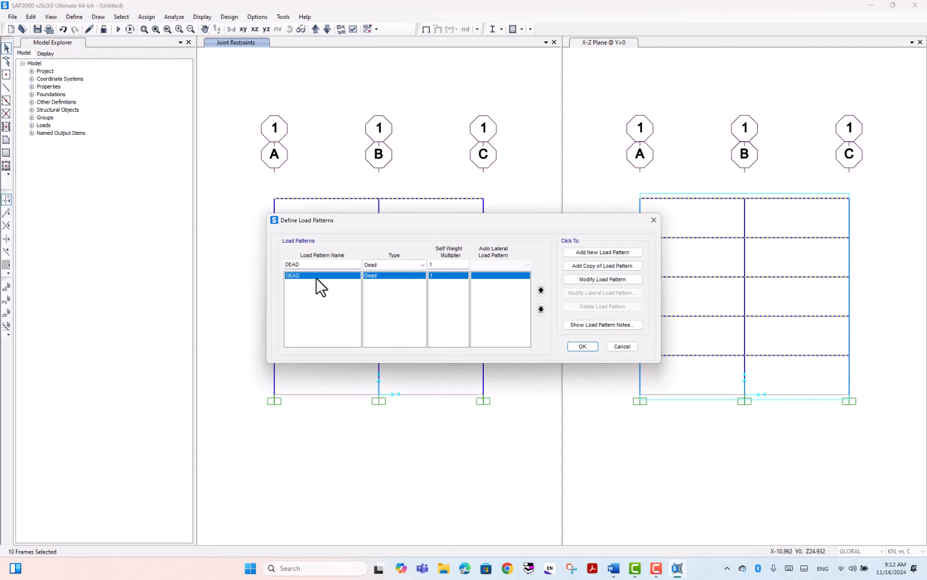
{"action": "left_click_drag", "start_coordinate": [319, 267], "coordinate": [284, 263]}
{"action": "type", "text": "LL"}
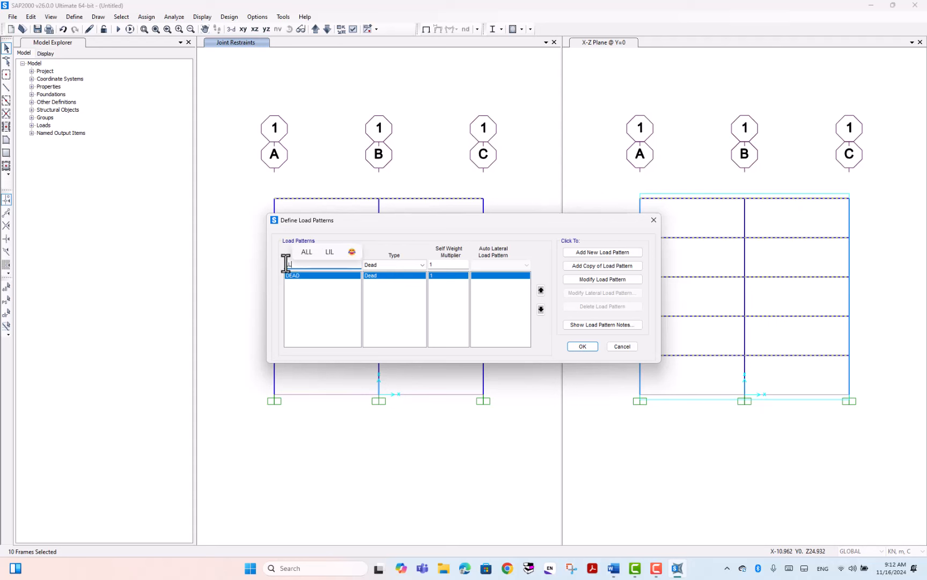
{"action": "left_click", "coordinate": [389, 264]}
{"action": "left_click", "coordinate": [392, 278]}
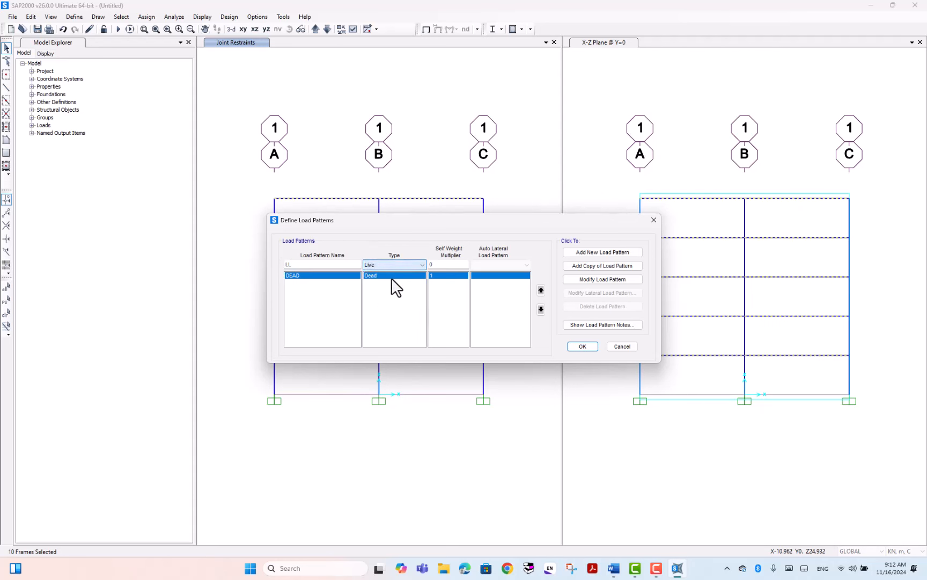
{"action": "left_click", "coordinate": [594, 251]}
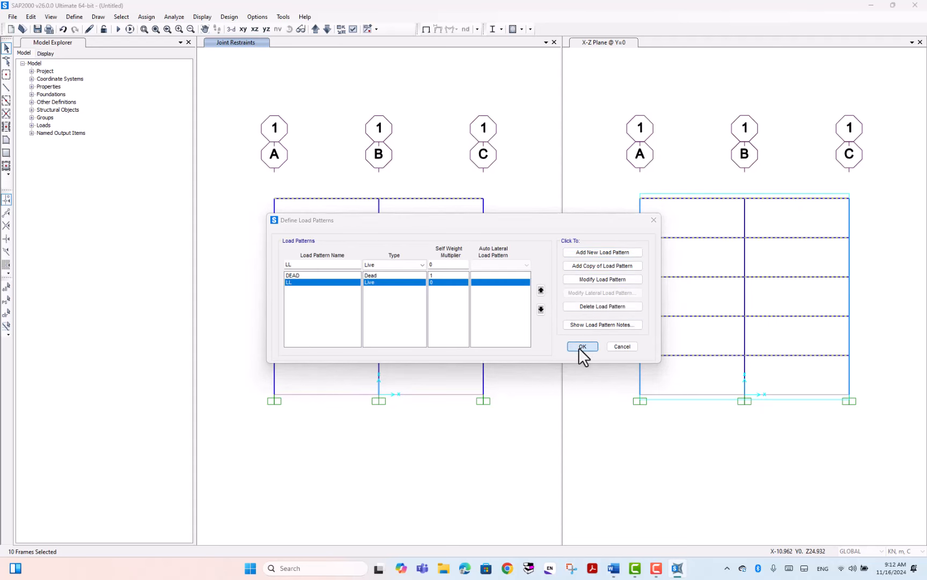
{"action": "left_click", "coordinate": [580, 346]}
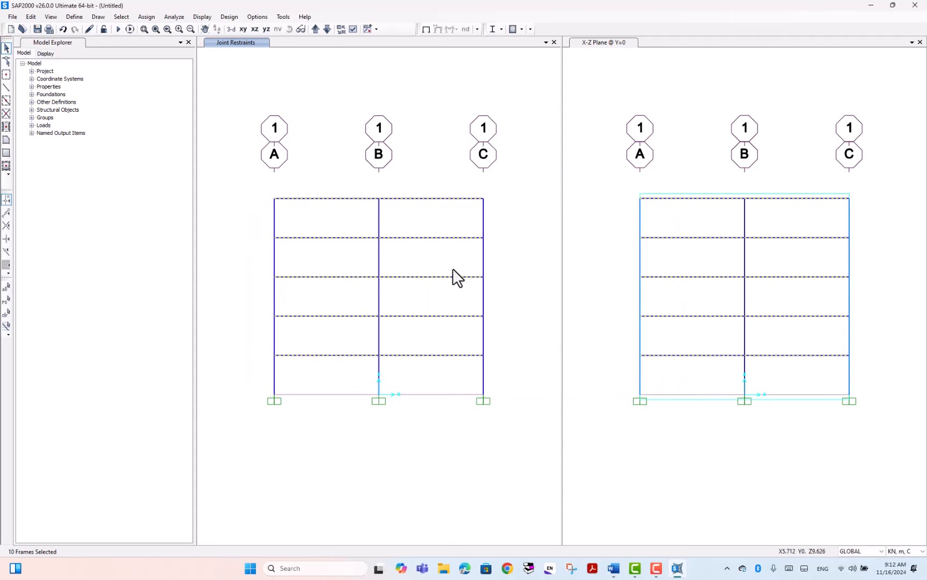
Apply a uniform distributed gravity load of 10 kN/m to the selected beams under the DEAD pattern.
{"action": "left_click", "coordinate": [145, 16]}
{"action": "mouse_move", "coordinate": [178, 170]}
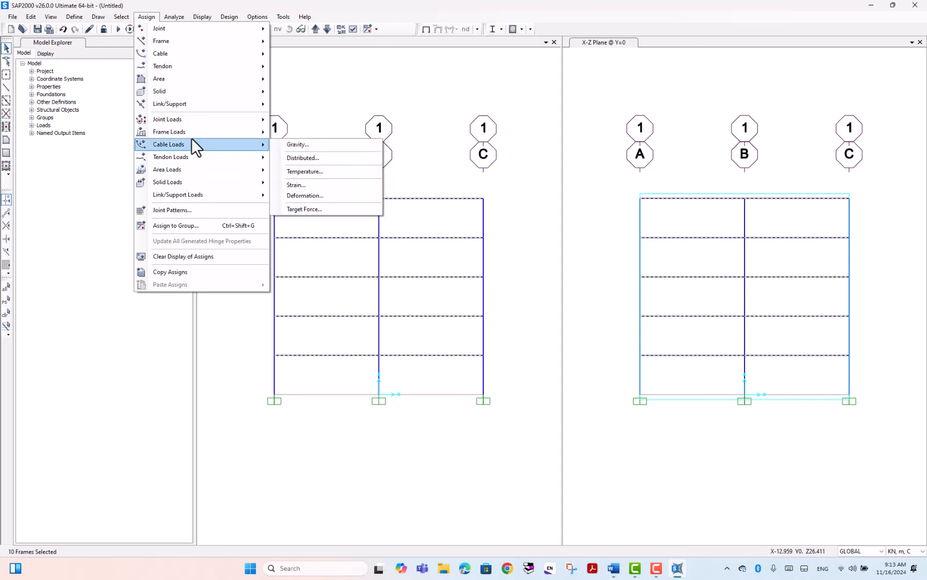
{"action": "mouse_move", "coordinate": [200, 131]}
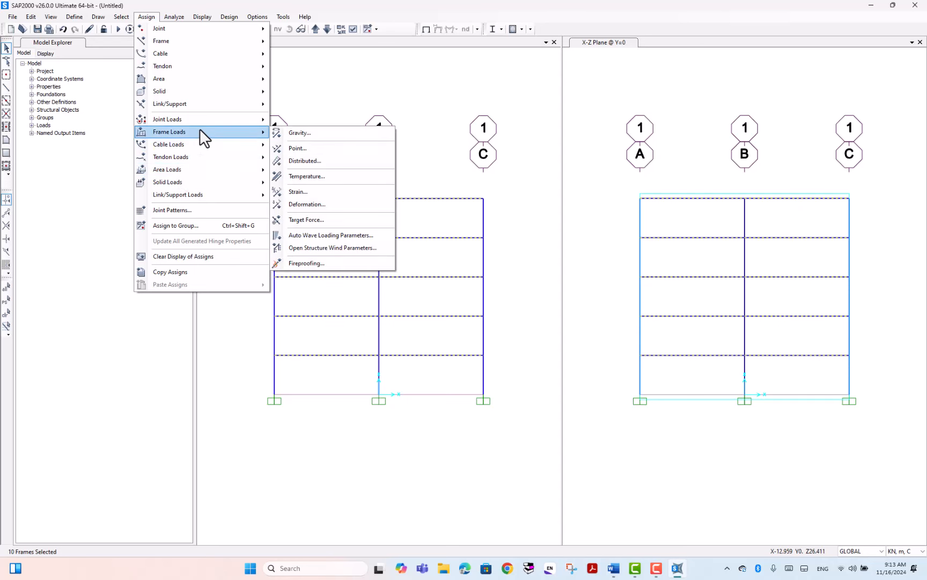
{"action": "left_click", "coordinate": [326, 160]}
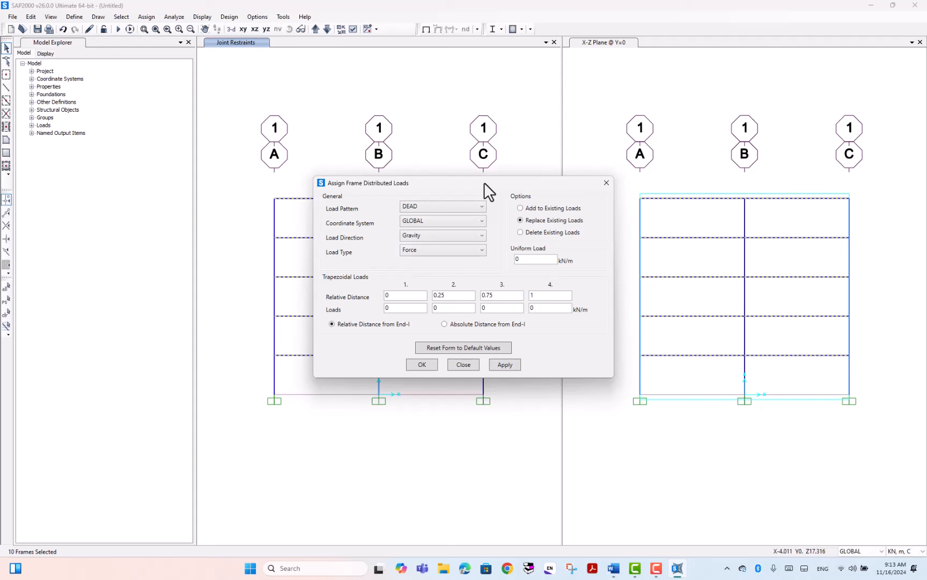
{"action": "left_click_drag", "start_coordinate": [485, 182], "coordinate": [571, 161]}
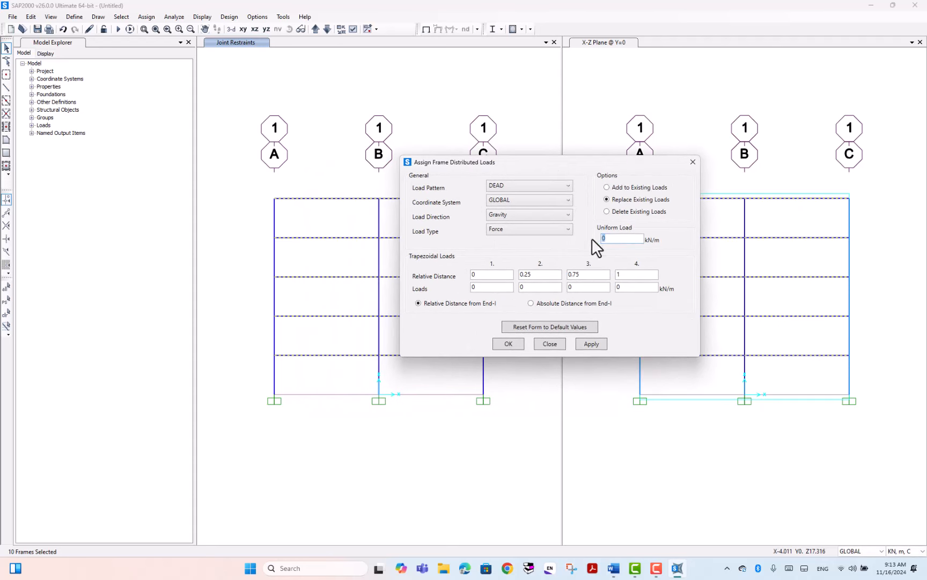
{"action": "type", "text": "10"}
{"action": "left_click", "coordinate": [590, 343]}
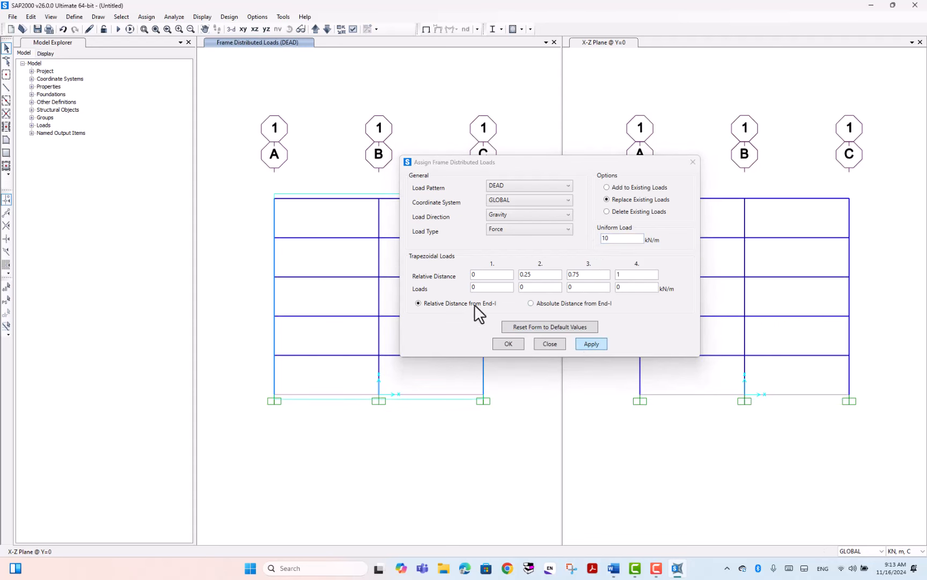
Reselect the same beams and apply a uniform distributed gravity load of 20 kN/m under the LL pattern.
{"action": "left_click", "coordinate": [8, 302]}
{"action": "left_click", "coordinate": [529, 185]}
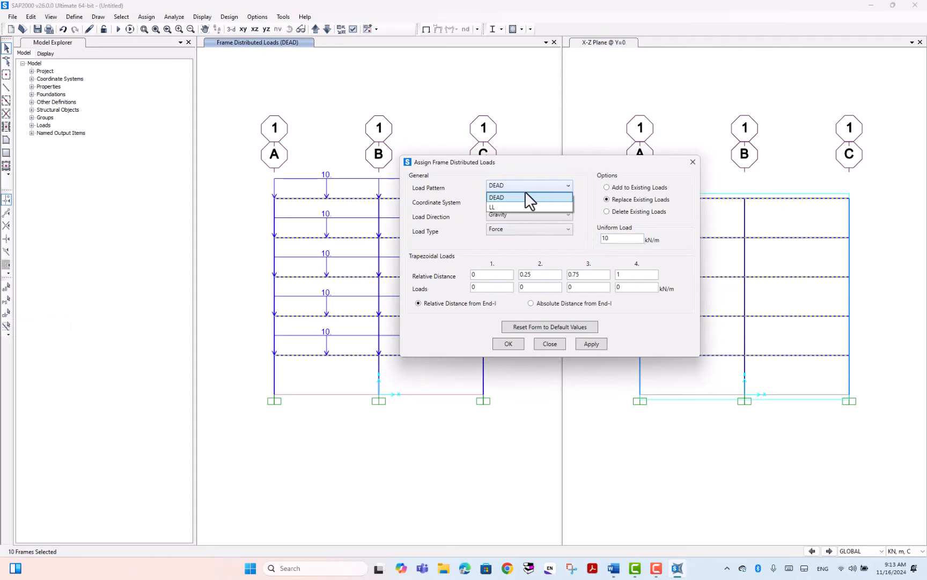
{"action": "left_click", "coordinate": [514, 207]}
{"action": "double_click", "coordinate": [610, 239]}
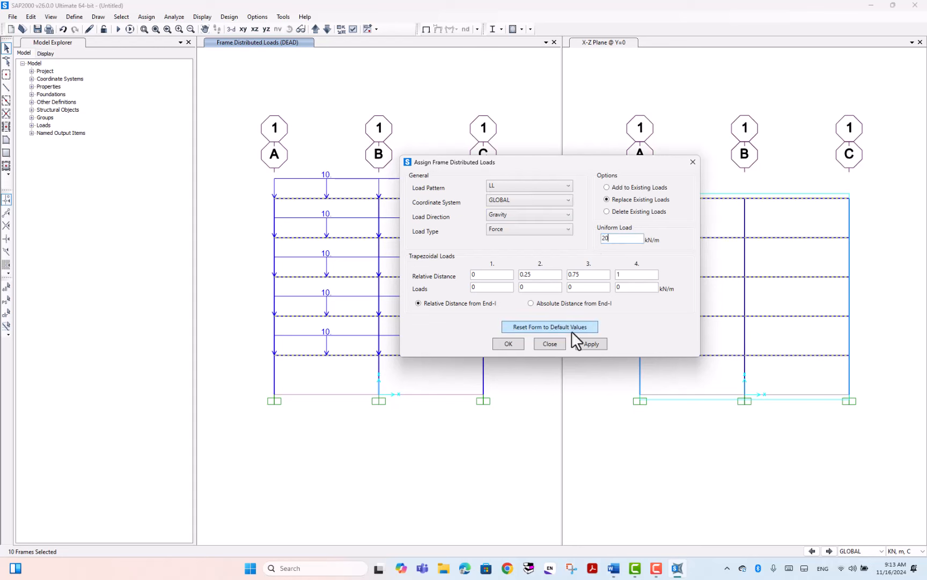
{"action": "left_click", "coordinate": [581, 343]}
{"action": "left_click", "coordinate": [513, 343]}
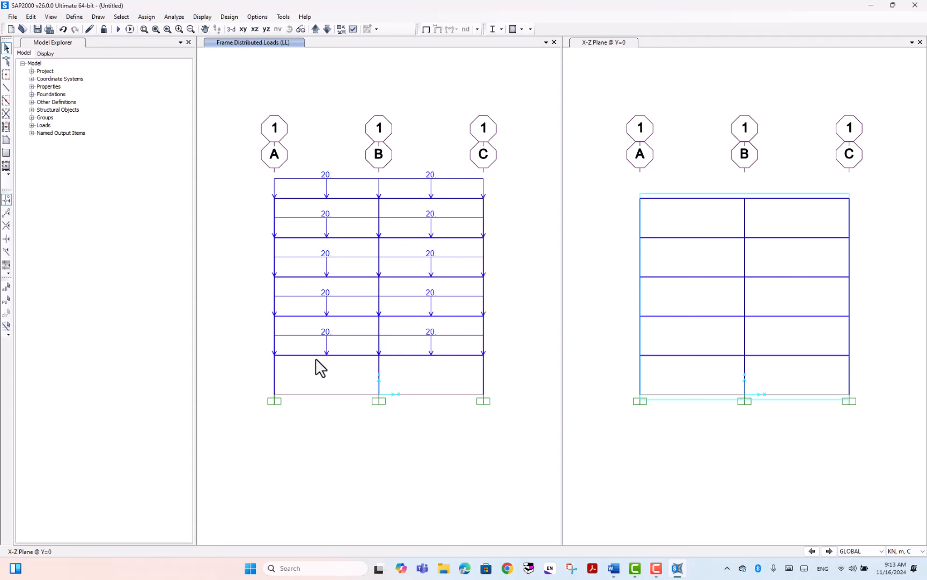
{"action": "middle_click_drag", "start_coordinate": [356, 319], "coordinate": [365, 325]}
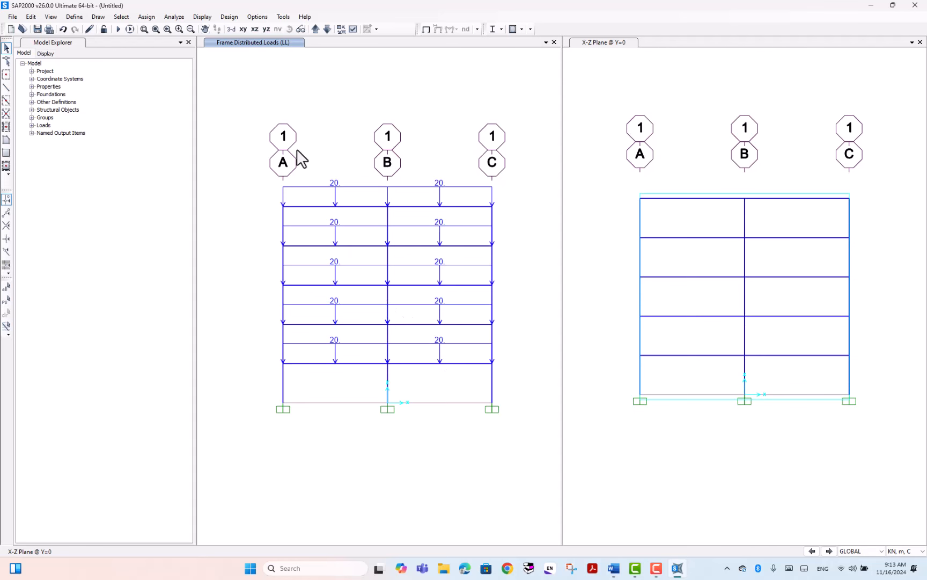
Start a new frame hinge property based on the concrete defaults.
{"action": "left_click", "coordinate": [74, 17]}
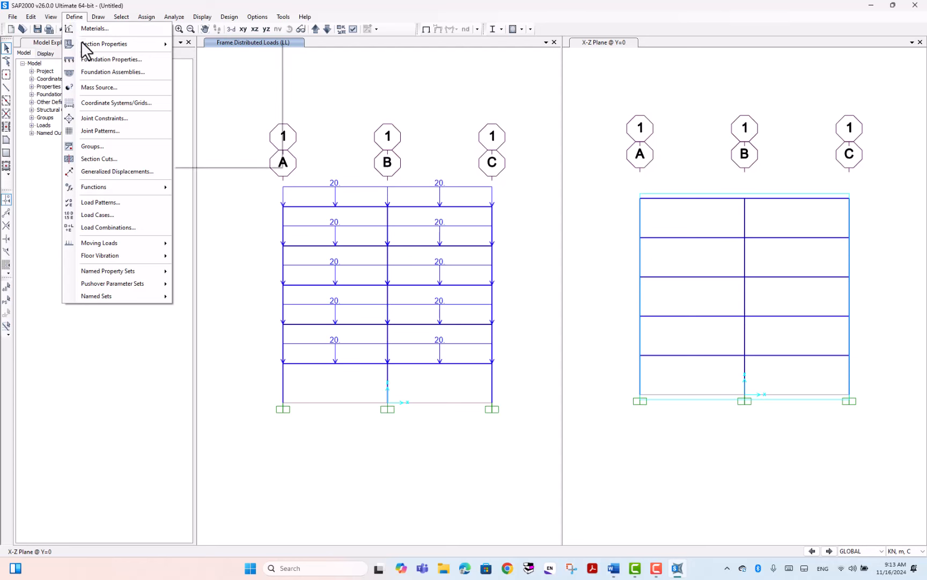
{"action": "mouse_move", "coordinate": [84, 44]}
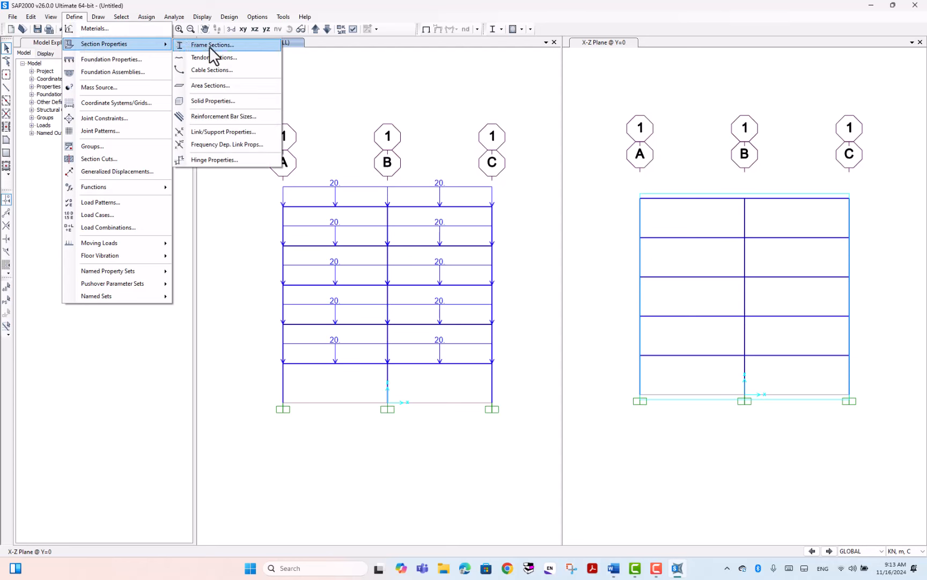
{"action": "left_click", "coordinate": [229, 160]}
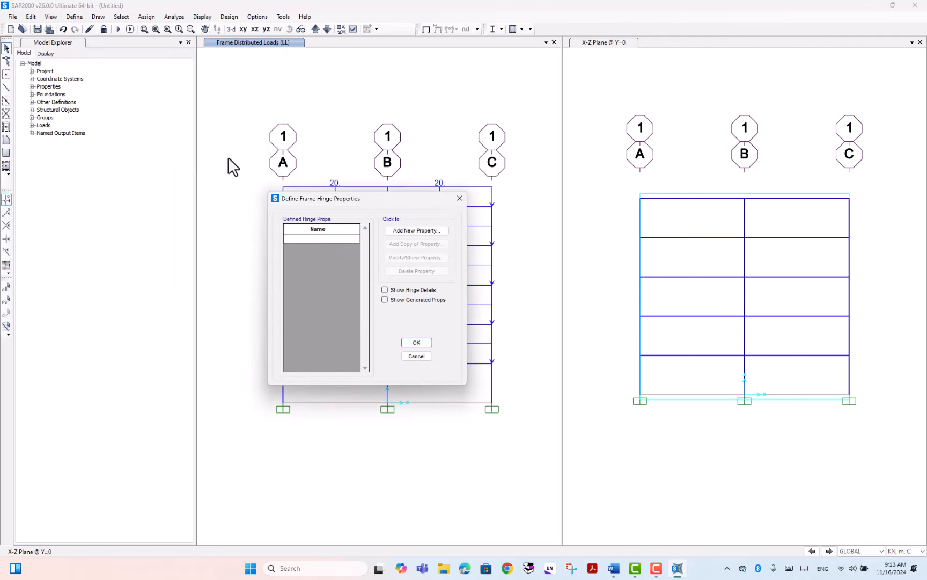
{"action": "left_click_drag", "start_coordinate": [381, 197], "coordinate": [639, 235]}
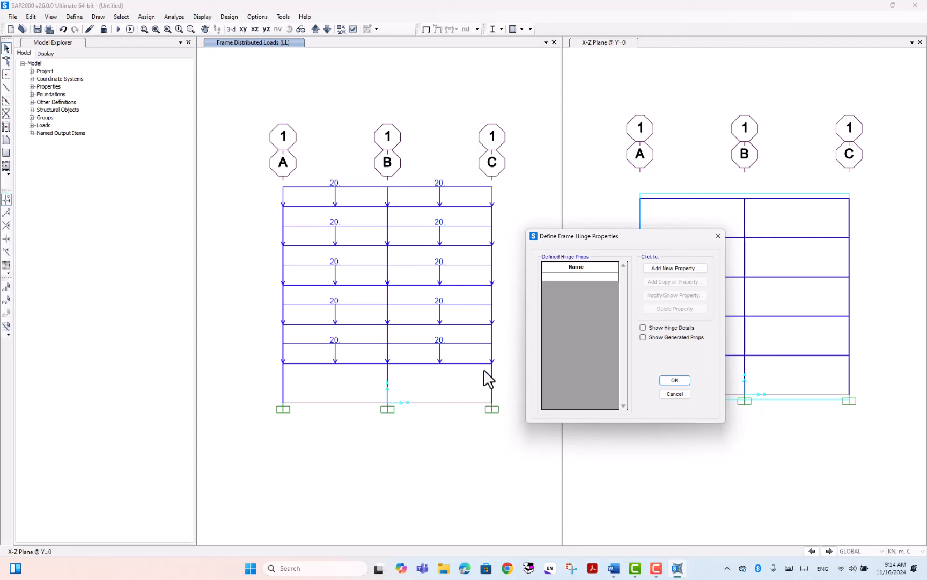
{"action": "left_click", "coordinate": [677, 267]}
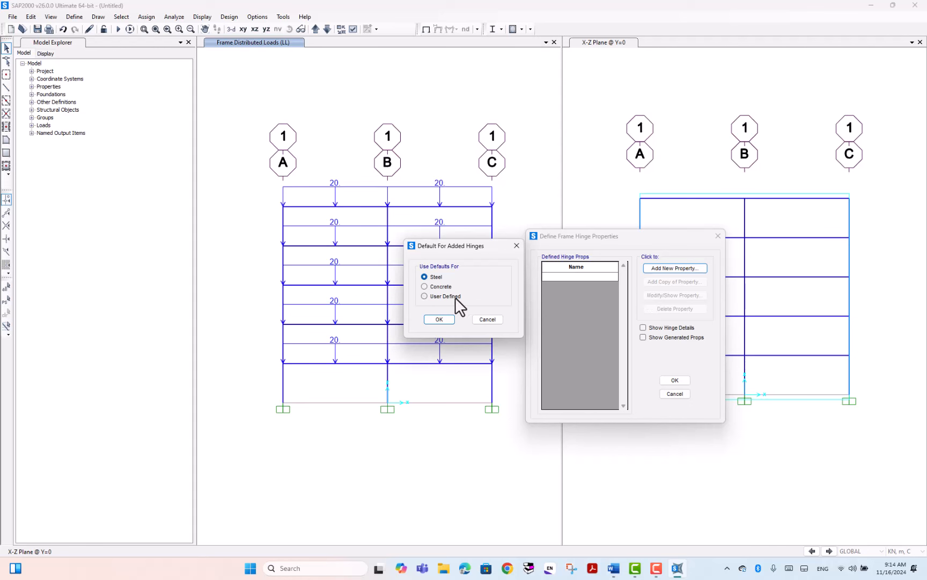
{"action": "left_click", "coordinate": [425, 286]}
{"action": "left_click", "coordinate": [439, 320]}
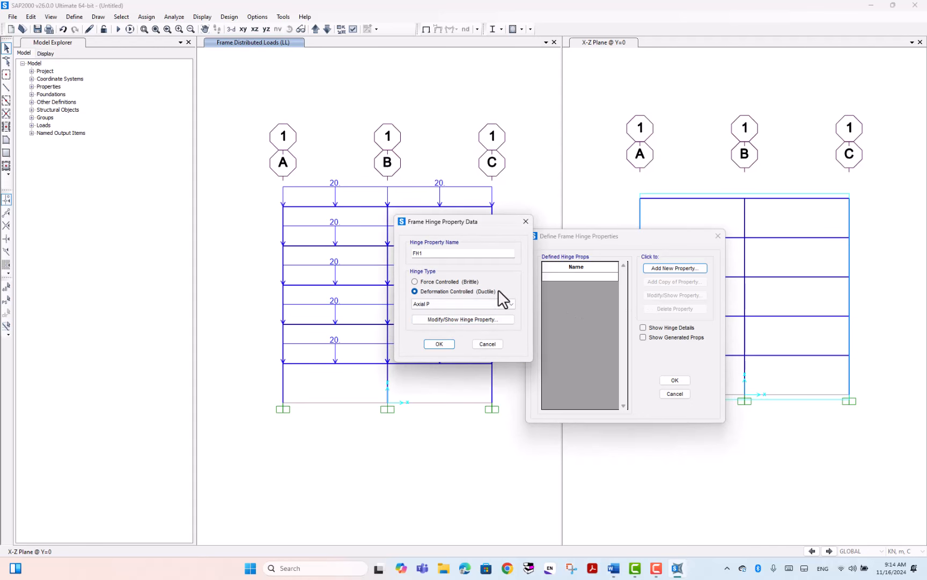
Make the deformation-controlled hinge a Moment M3 type and review its moment-rotation backbone points.
{"action": "left_click_drag", "start_coordinate": [484, 224], "coordinate": [529, 218]}
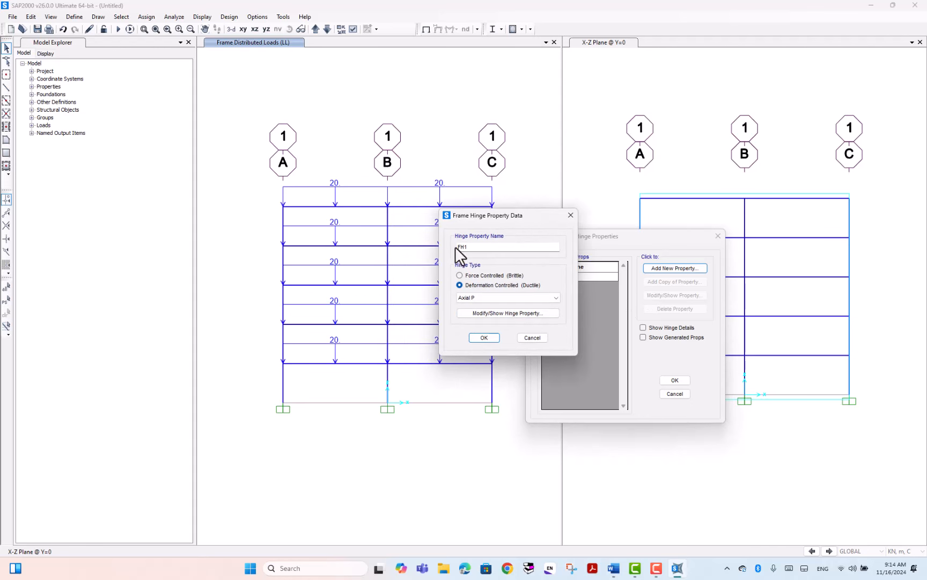
{"action": "left_click_drag", "start_coordinate": [461, 249], "coordinate": [454, 249]}
{"action": "left_click", "coordinate": [470, 248]}
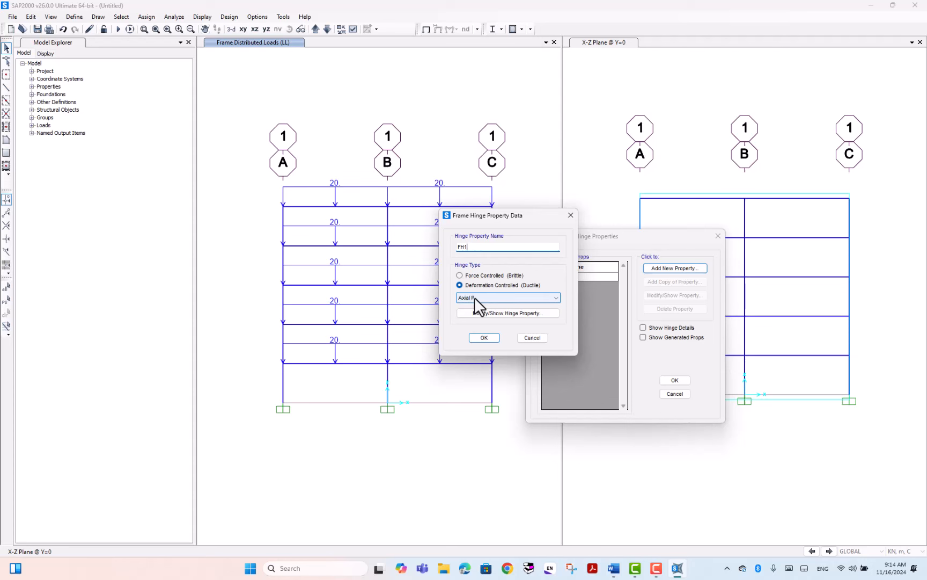
{"action": "left_click_drag", "start_coordinate": [519, 220], "coordinate": [613, 239]}
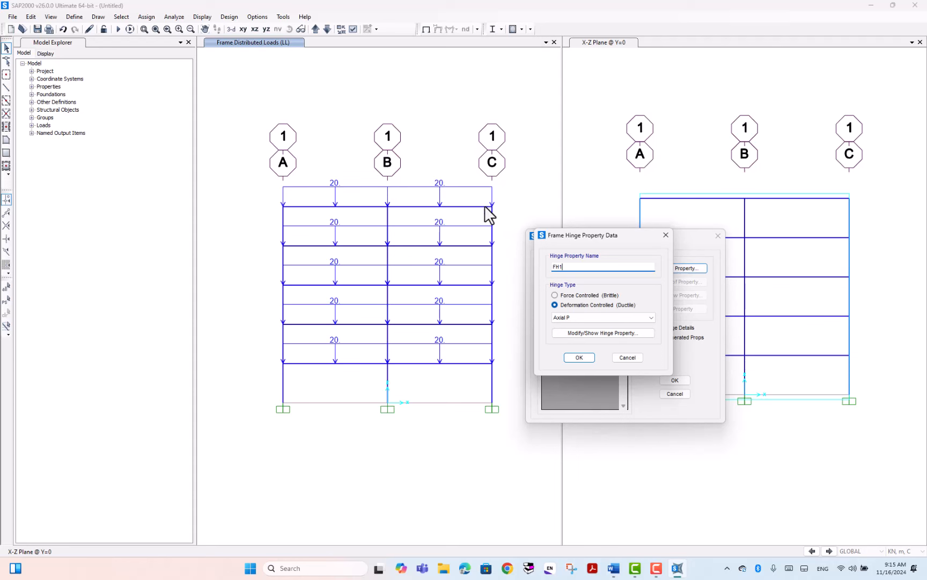
{"action": "left_click", "coordinate": [575, 317]}
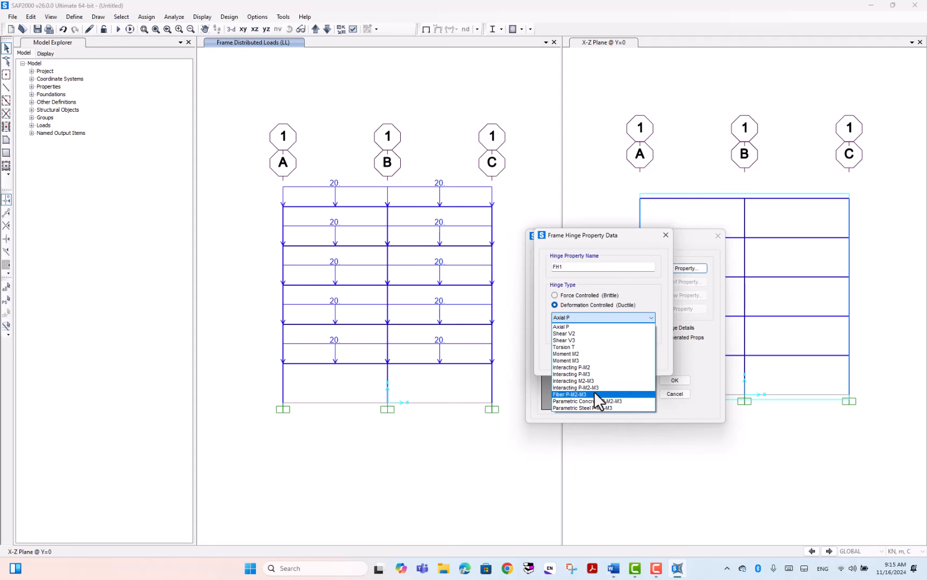
{"action": "left_click", "coordinate": [590, 360]}
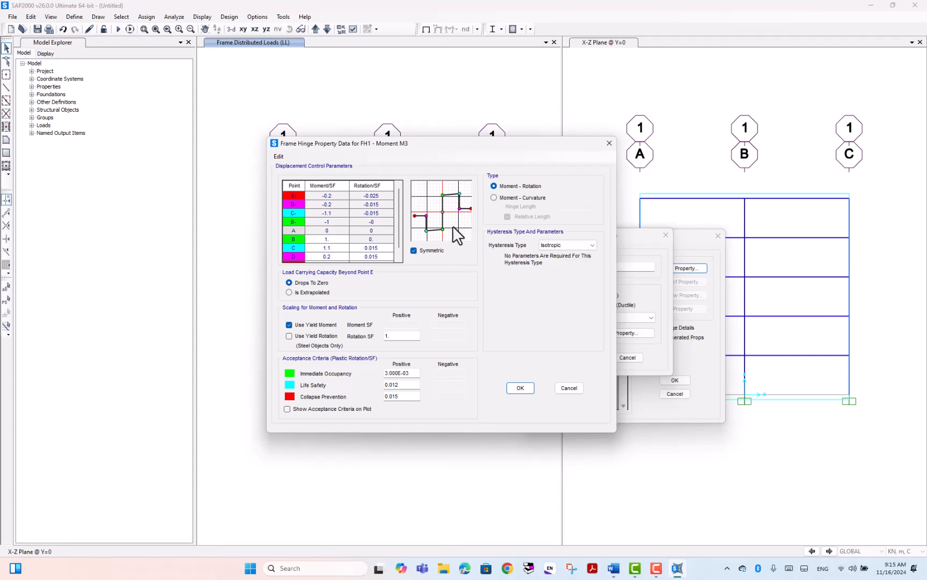
{"action": "left_click_drag", "start_coordinate": [544, 145], "coordinate": [470, 185]}
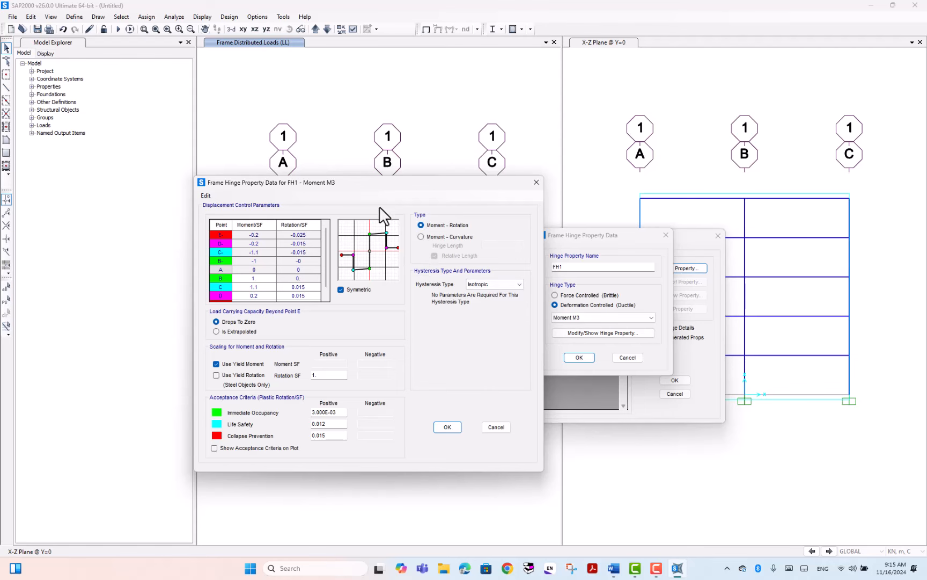
{"action": "left_click_drag", "start_coordinate": [408, 188], "coordinate": [479, 177]}
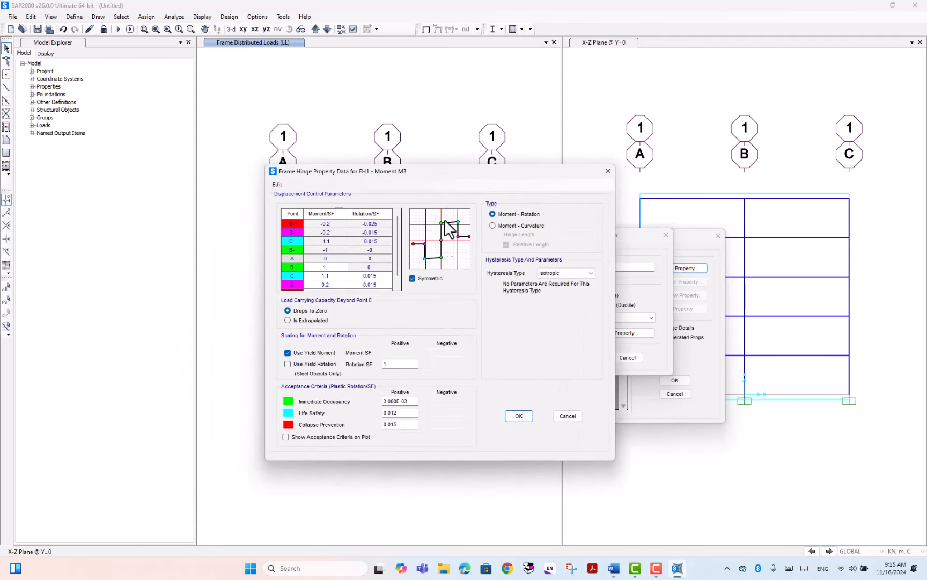
{"action": "scroll", "coordinate": [343, 244], "scroll_direction": "down", "scroll_amount": 1}
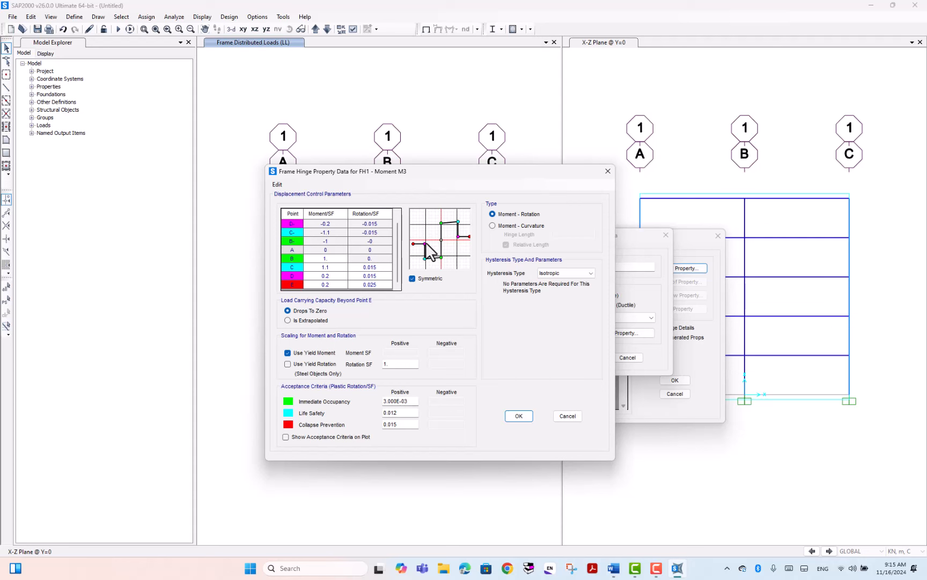
{"action": "scroll", "coordinate": [385, 252], "scroll_direction": "up", "scroll_amount": 1}
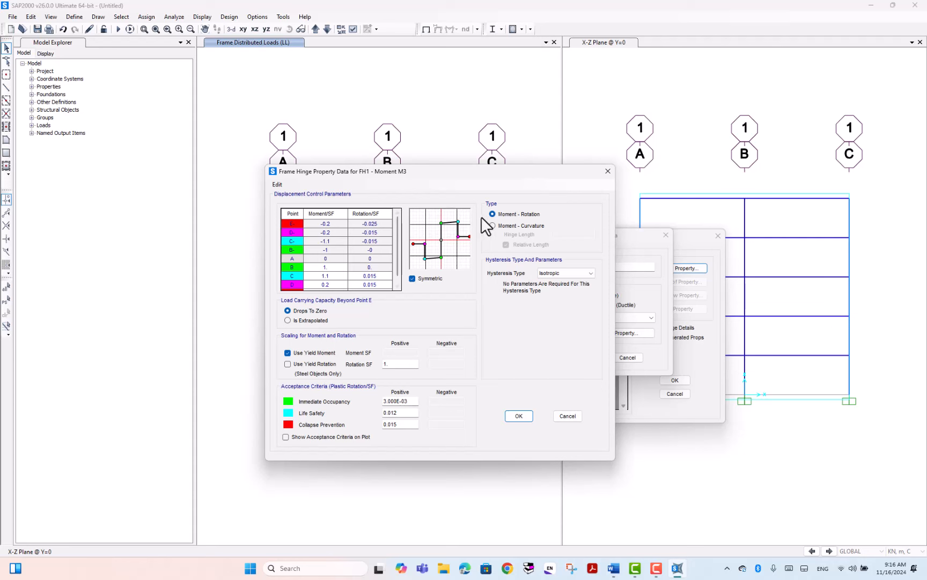
Set the Moment M3 hinge's hysteresis type to Concrete with an energy degradation factor of 0.5.
{"action": "left_click", "coordinate": [573, 272]}
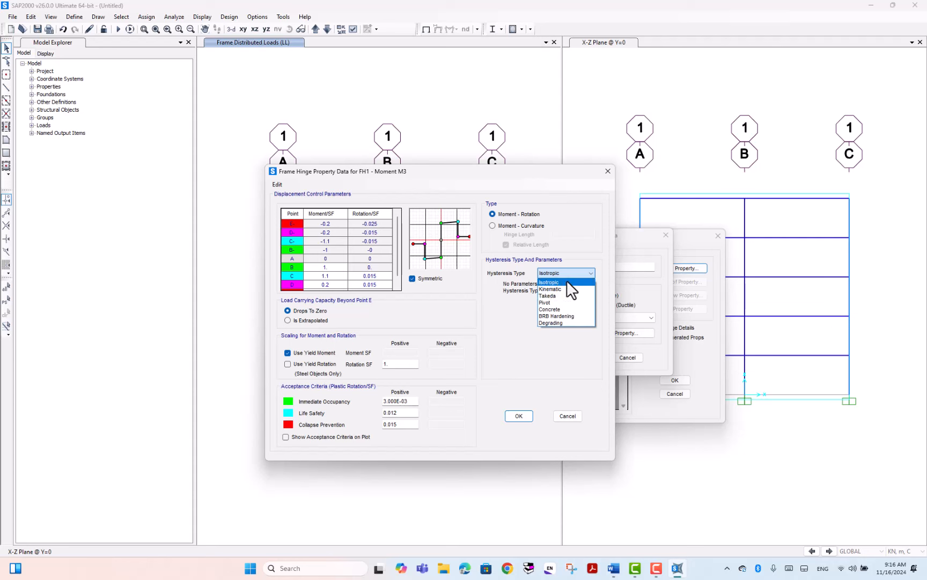
{"action": "left_click", "coordinate": [567, 309]}
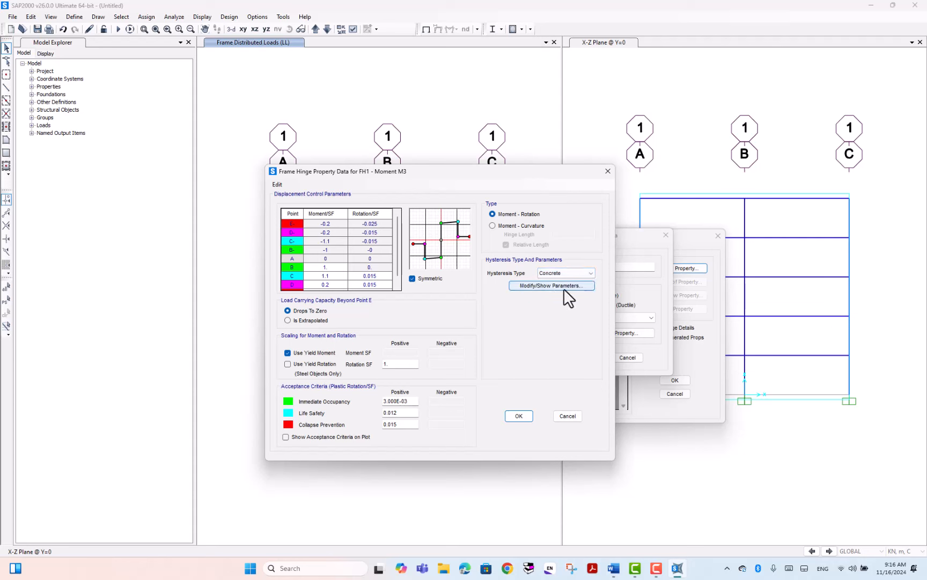
{"action": "left_click", "coordinate": [561, 286]}
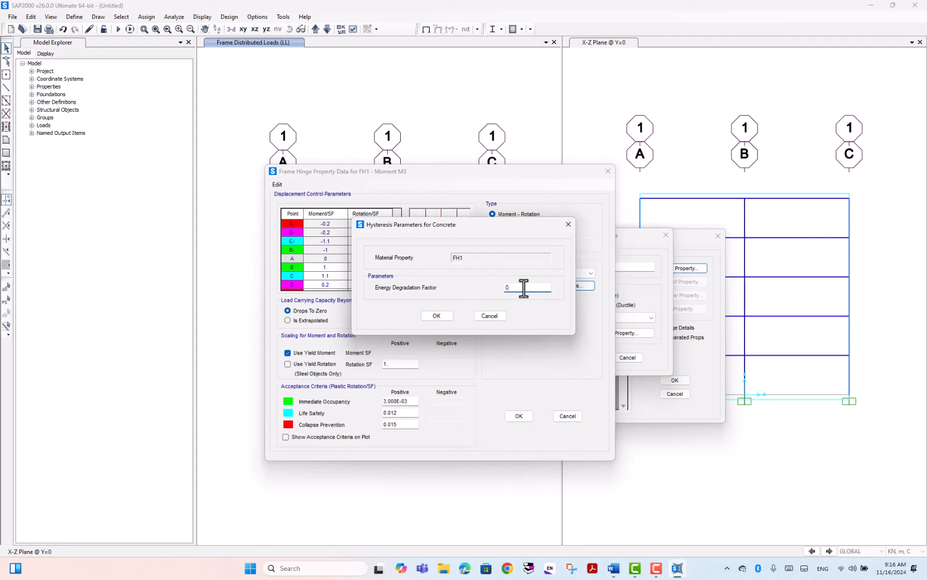
{"action": "type", "text": "5"}
{"action": "left_click", "coordinate": [440, 317]}
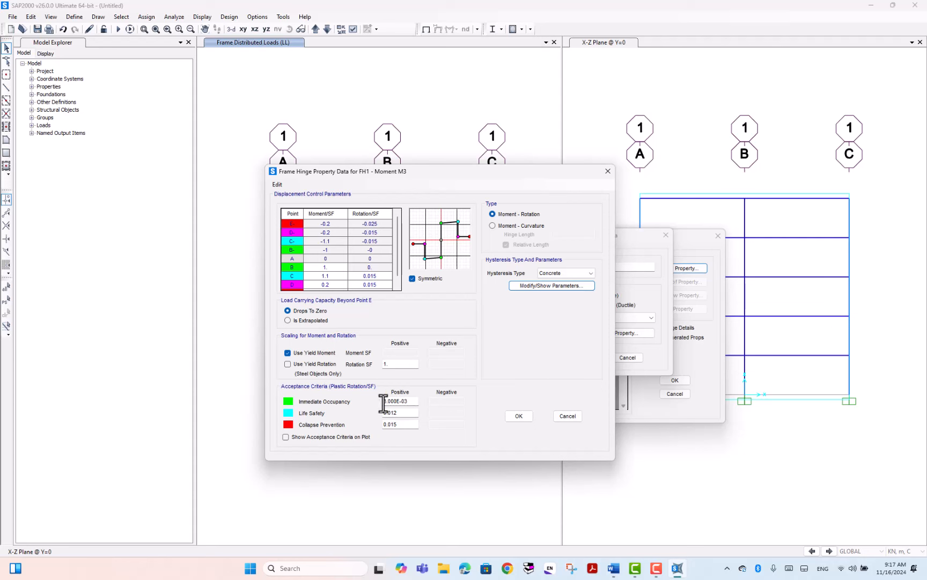
Check the hinge's rotation values, accept the moment-rotation data and save the hinge property as Beams.
{"action": "left_click", "coordinate": [371, 242]}
{"action": "left_click", "coordinate": [371, 232]}
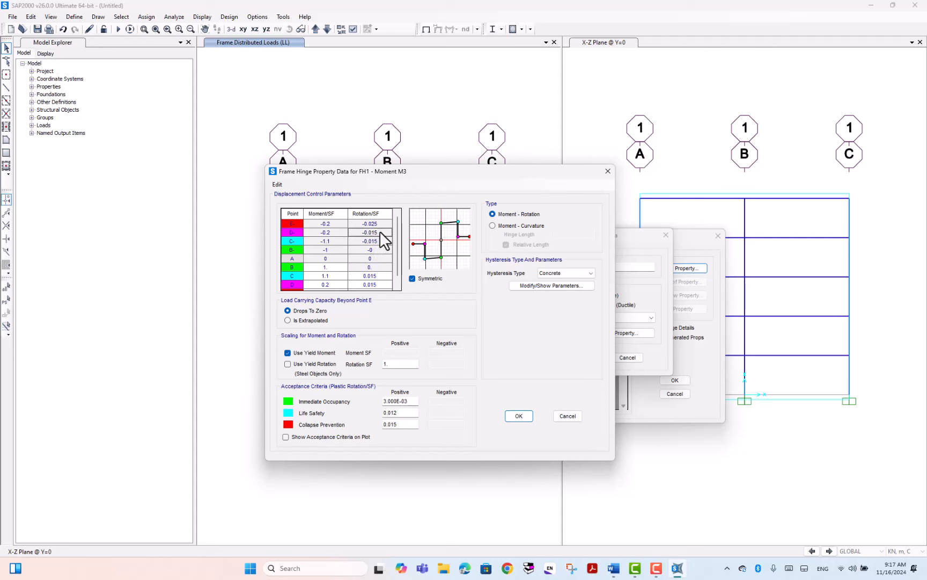
{"action": "left_click", "coordinate": [375, 284]}
{"action": "left_click", "coordinate": [519, 416]}
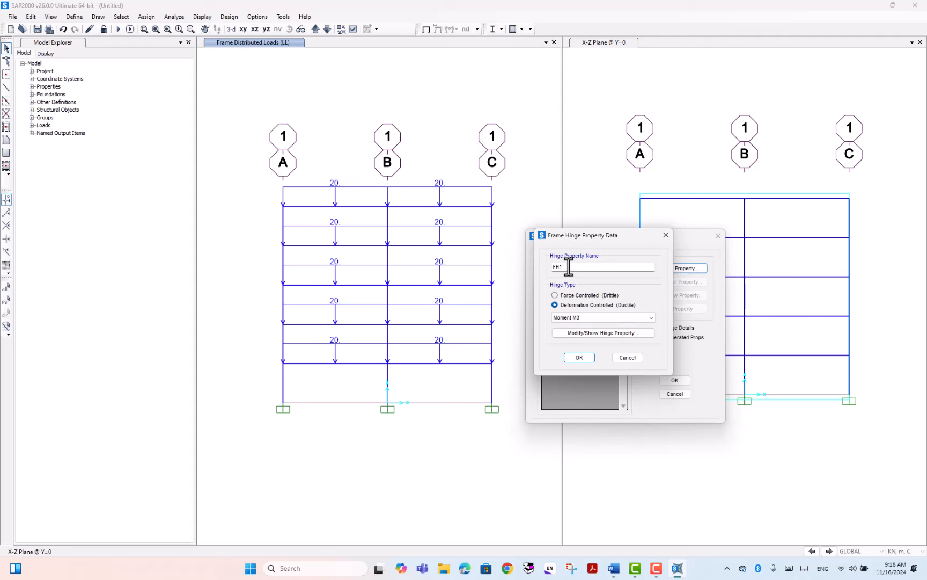
{"action": "left_click_drag", "start_coordinate": [563, 266], "coordinate": [544, 266]}
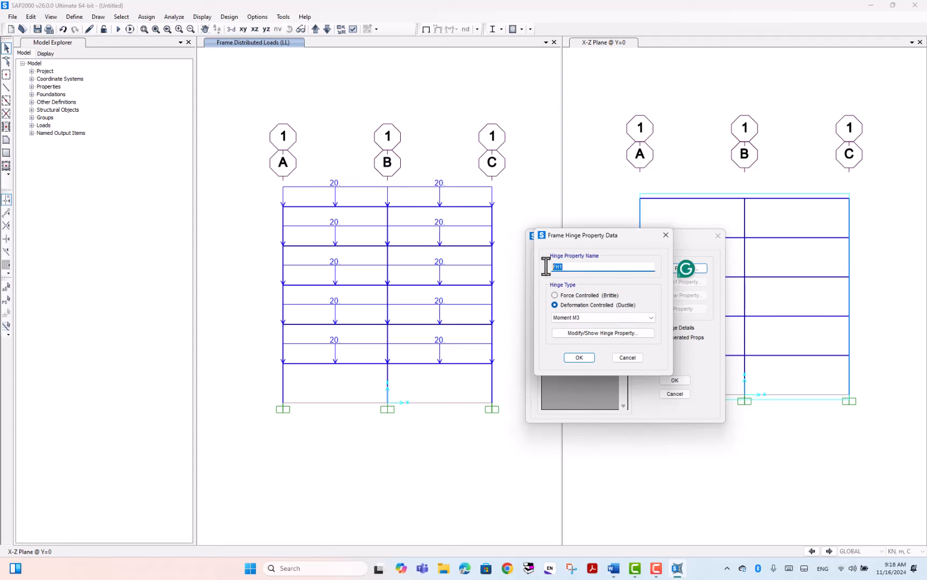
{"action": "type", "text": "Beam"}
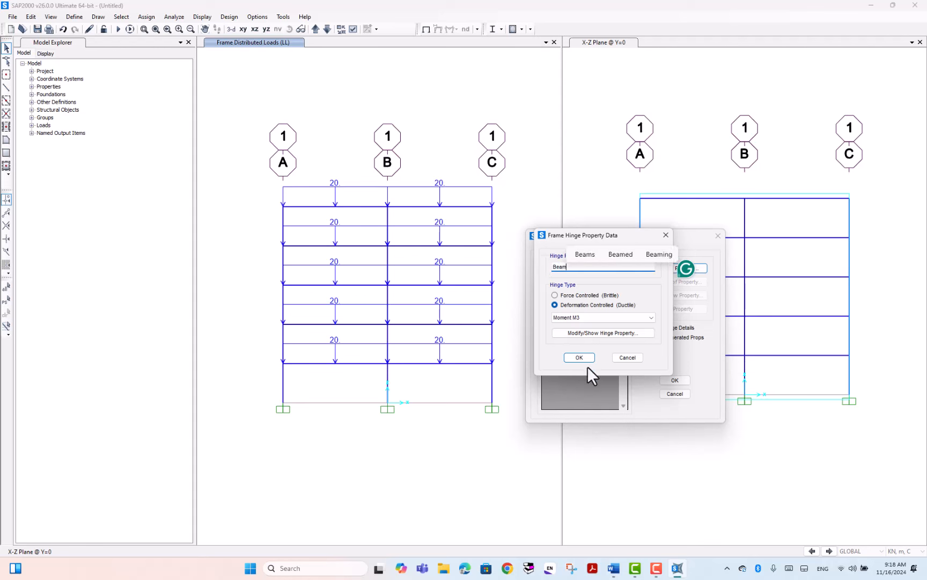
{"action": "type", "text": "s"}
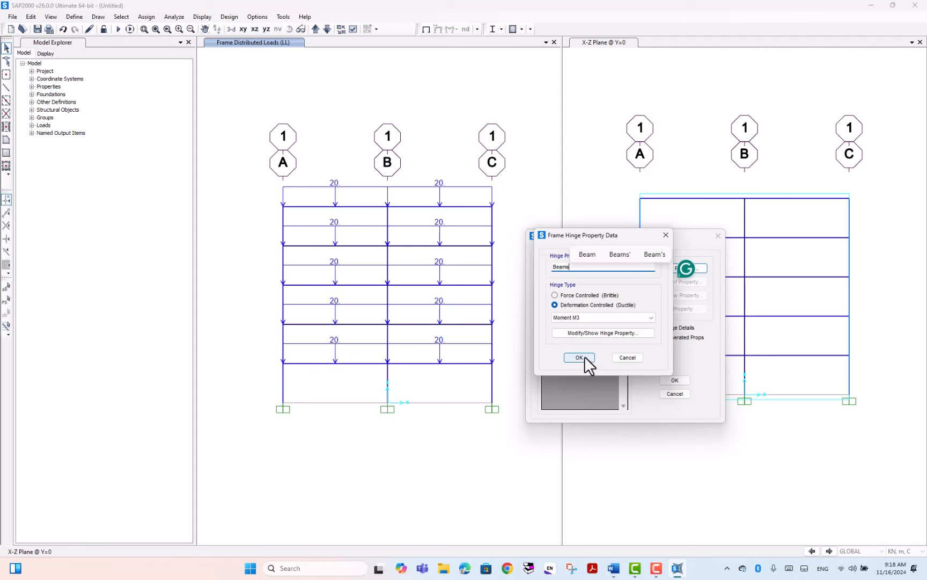
{"action": "left_click", "coordinate": [584, 356]}
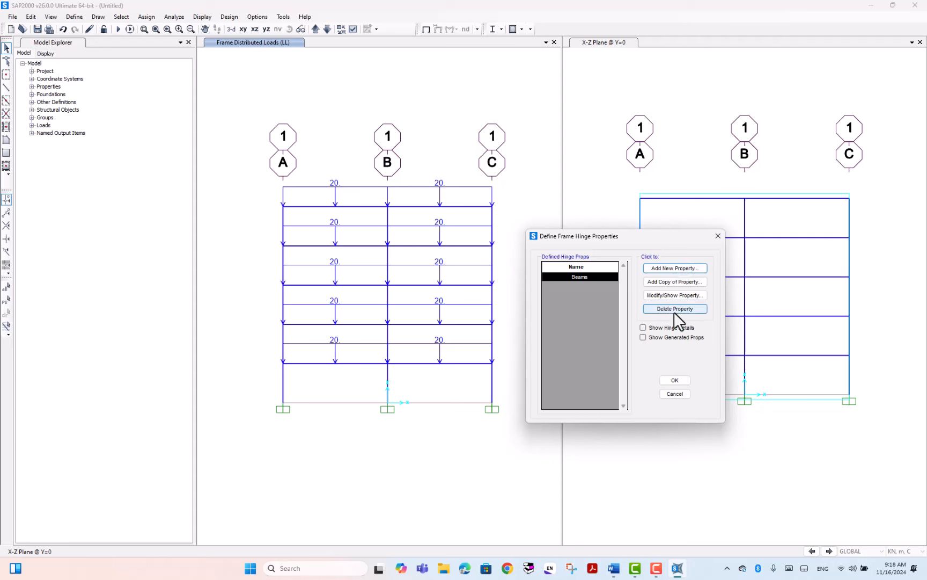
Copy the Beams hinge property, name the copy Columns and set its type to Interacting P-M3.
{"action": "left_click", "coordinate": [663, 281]}
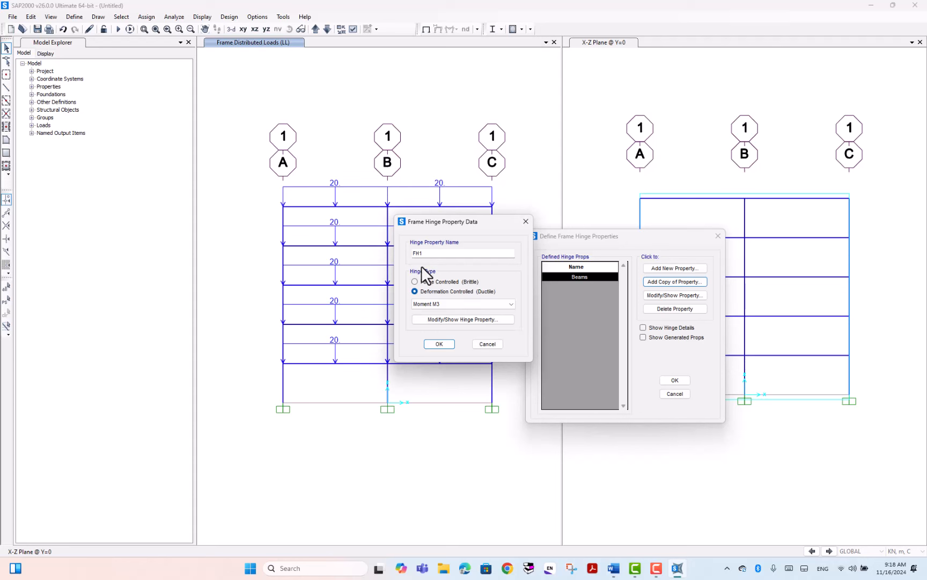
{"action": "left_click_drag", "start_coordinate": [432, 248], "coordinate": [397, 249]}
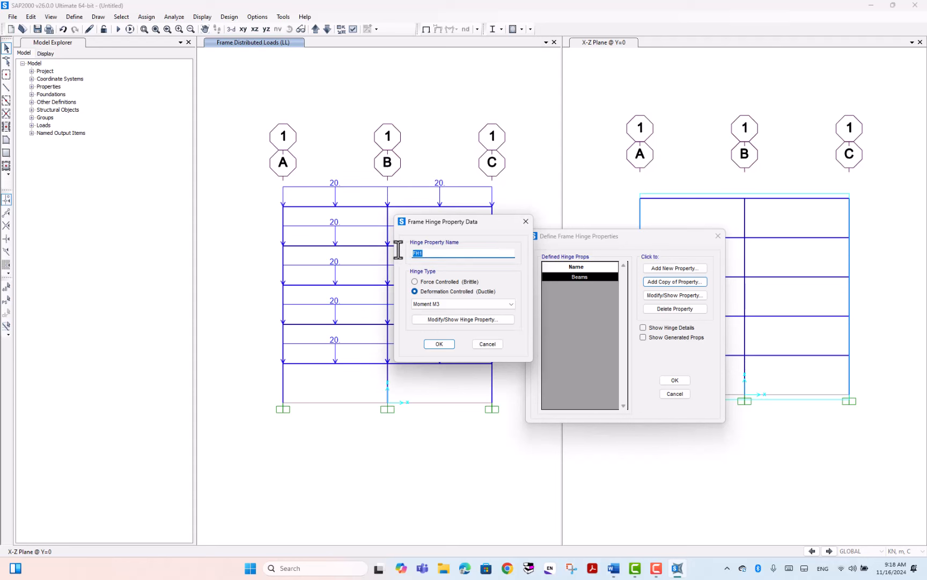
{"action": "type", "text": "Column"}
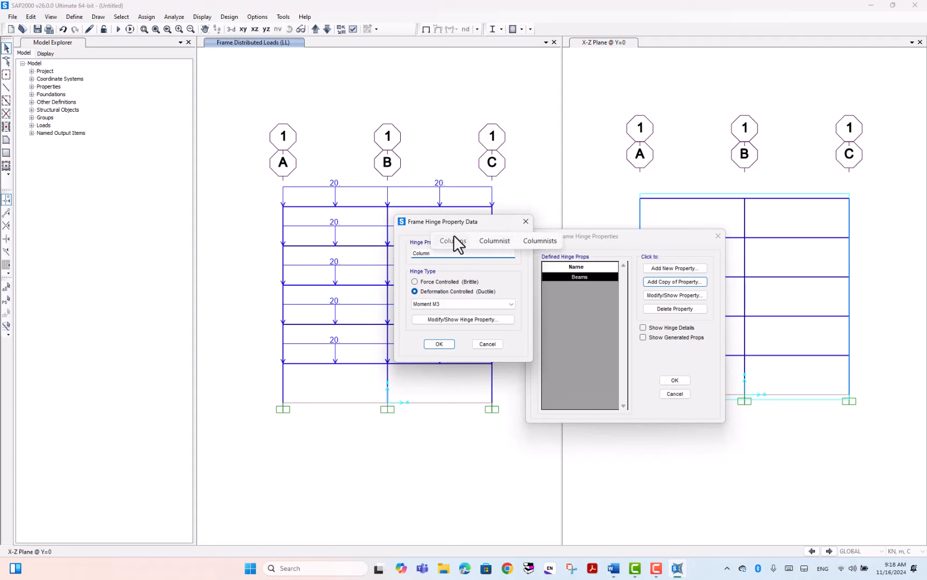
{"action": "left_click", "coordinate": [453, 241]}
{"action": "left_click", "coordinate": [437, 305]}
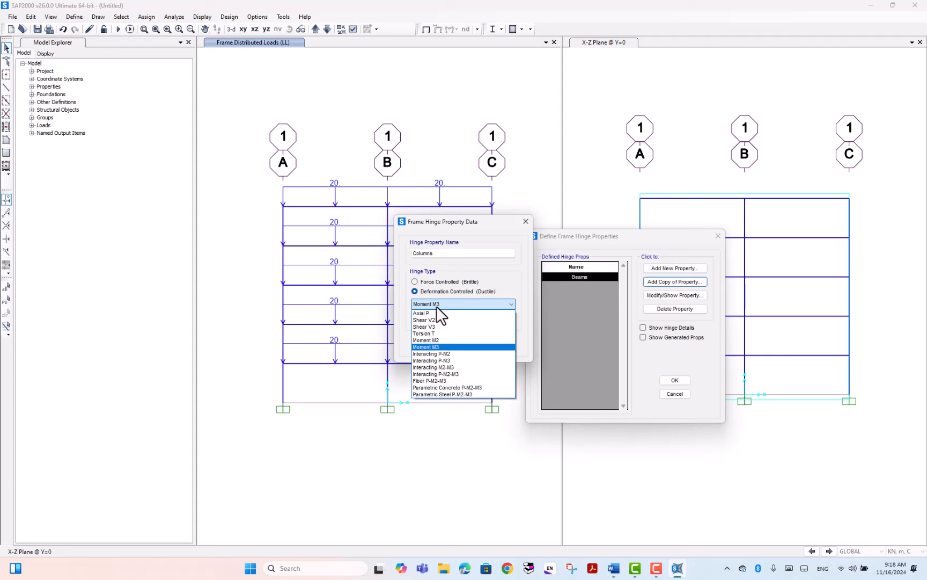
{"action": "left_click", "coordinate": [452, 362]}
Compare the Moment - Curvature specification for the Columns hinge with Moment - Rotation and keep Moment - Rotation.
{"action": "left_click_drag", "start_coordinate": [572, 158], "coordinate": [598, 174]}
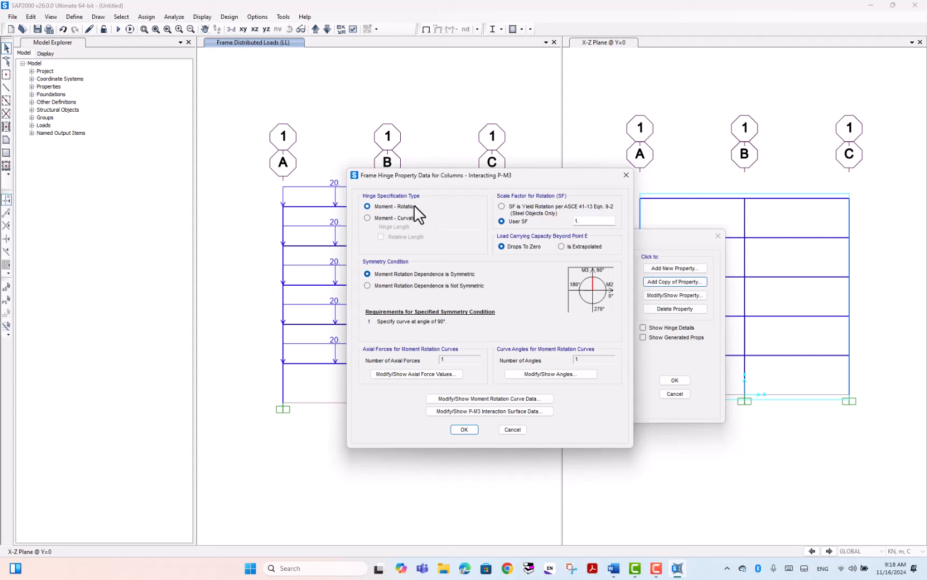
{"action": "left_click", "coordinate": [378, 218]}
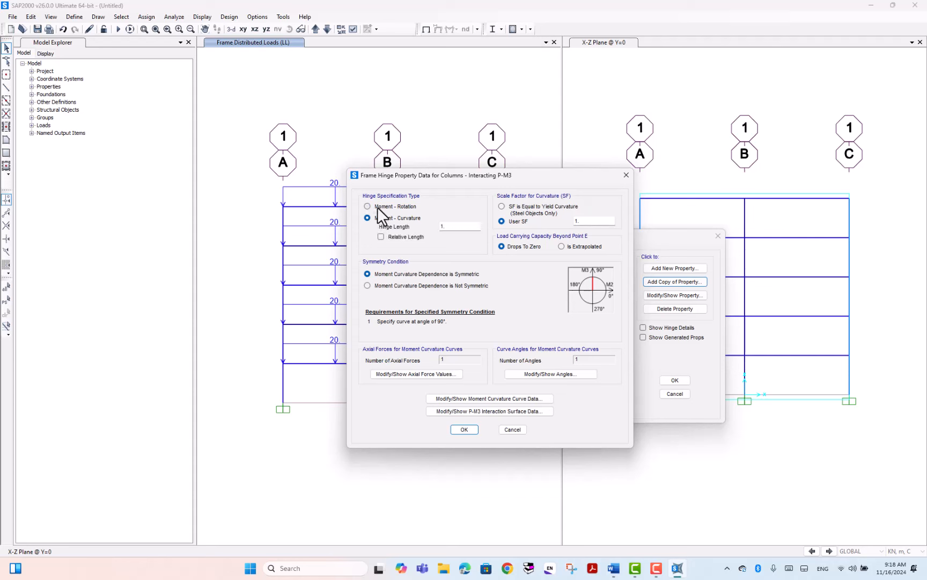
{"action": "left_click", "coordinate": [377, 207]}
{"action": "left_click_drag", "start_coordinate": [588, 175], "coordinate": [434, 289]}
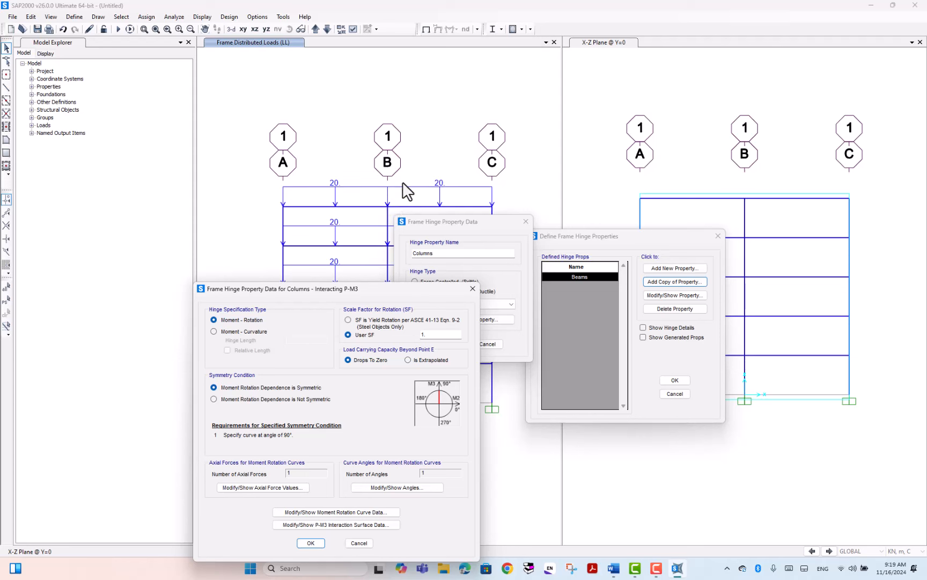
{"action": "left_click_drag", "start_coordinate": [389, 288], "coordinate": [419, 211]}
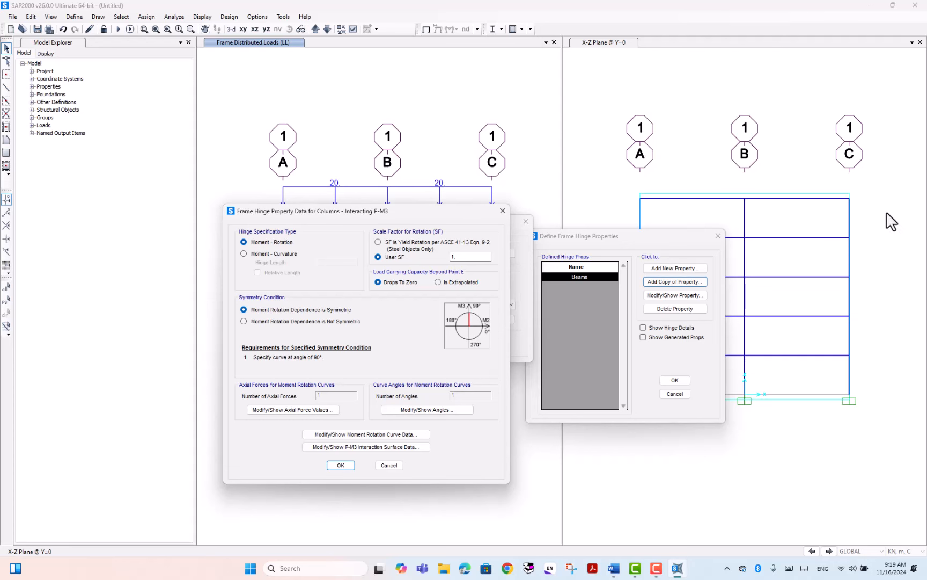
{"action": "left_click", "coordinate": [848, 135]}
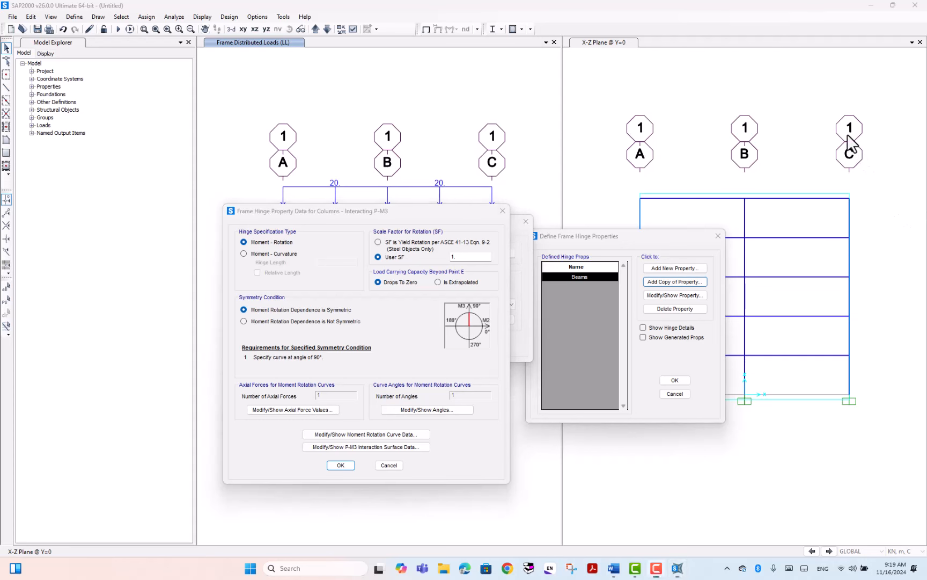
Review the Columns hinge's moment-rotation curve data, accept it and save the hinge property definitions.
{"action": "left_click", "coordinate": [341, 434]}
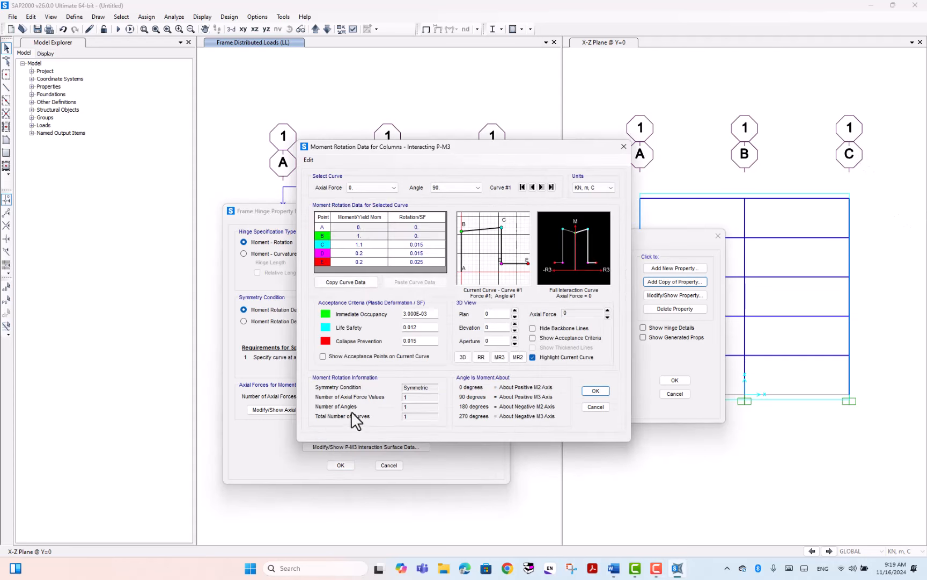
{"action": "left_click_drag", "start_coordinate": [558, 141], "coordinate": [488, 140]}
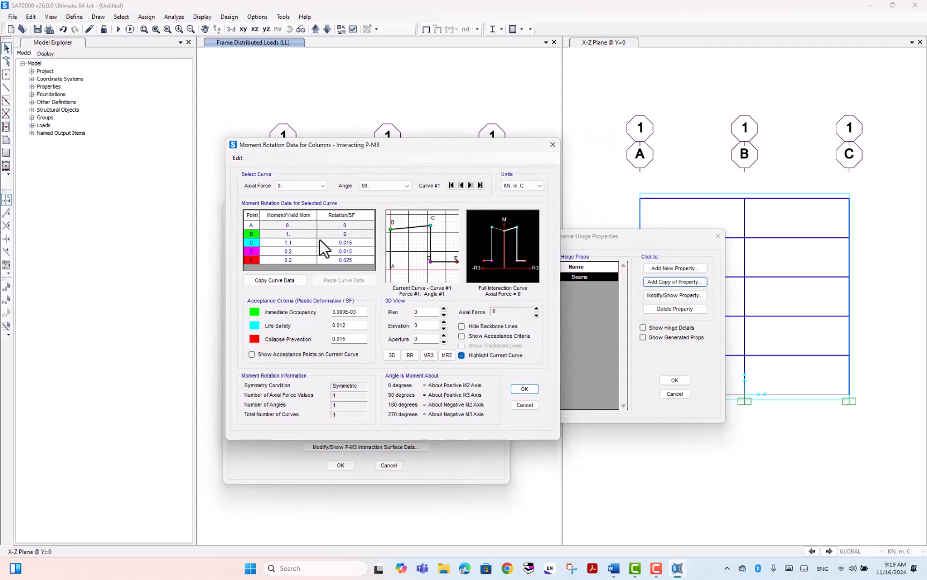
{"action": "left_click", "coordinate": [346, 339]}
{"action": "left_click", "coordinate": [527, 387]}
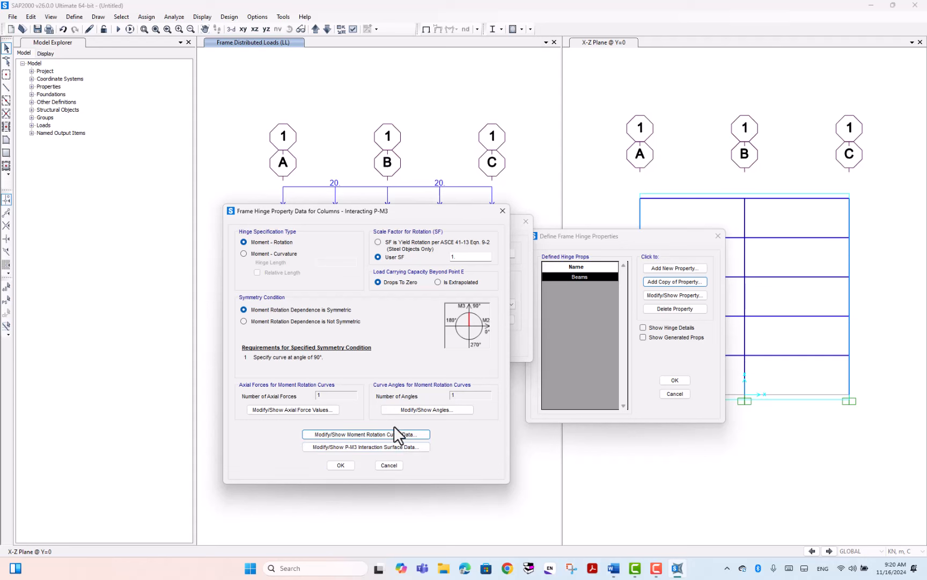
{"action": "left_click", "coordinate": [341, 466]}
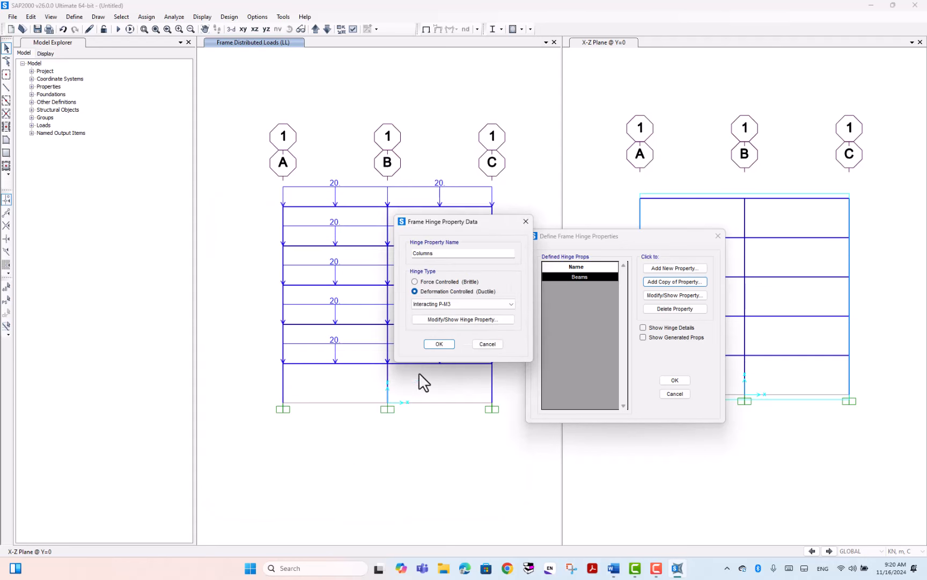
{"action": "left_click", "coordinate": [439, 343]}
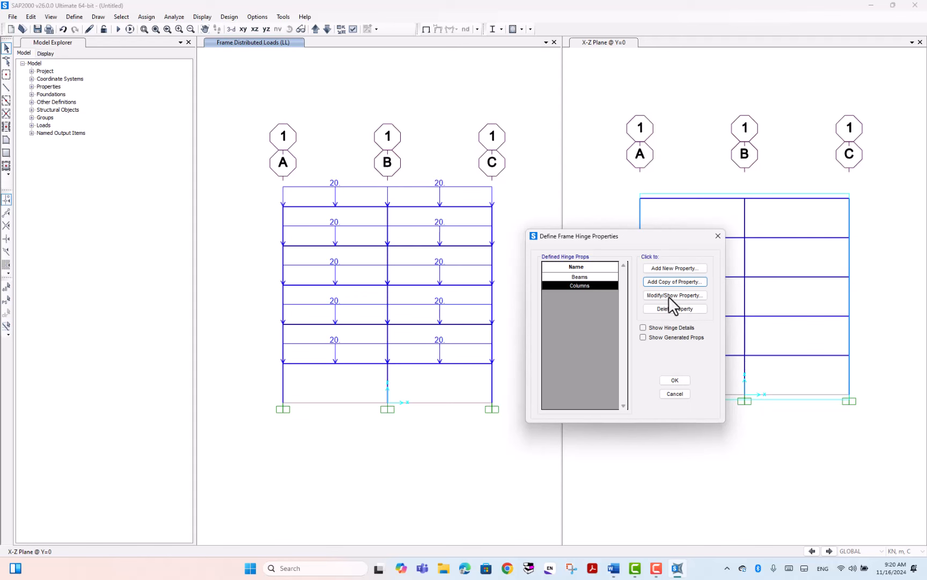
{"action": "left_click", "coordinate": [674, 380]}
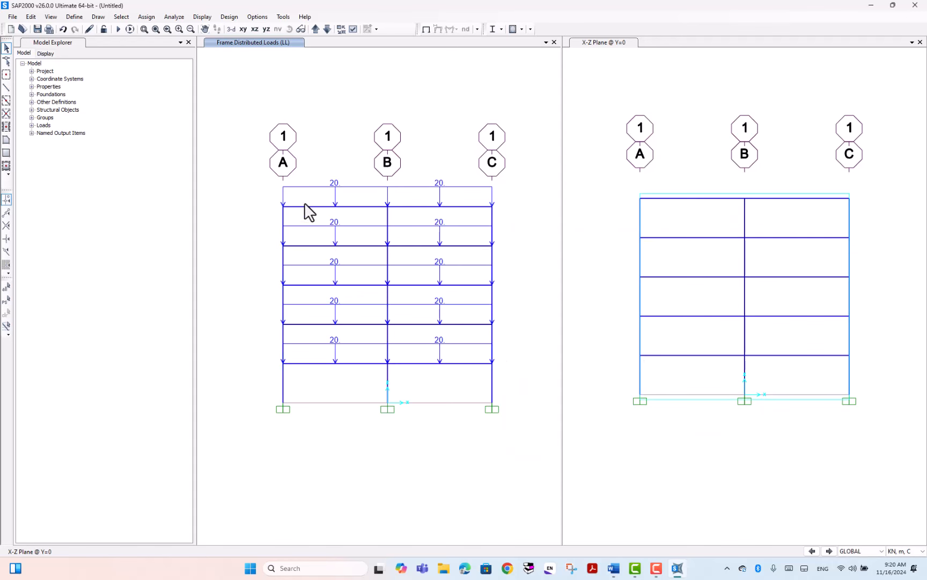
Select all ten beams across both bays and open the frame hinge assignment for them.
{"action": "left_click_drag", "start_coordinate": [348, 186], "coordinate": [313, 389]}
{"action": "left_click_drag", "start_coordinate": [486, 184], "coordinate": [421, 391]}
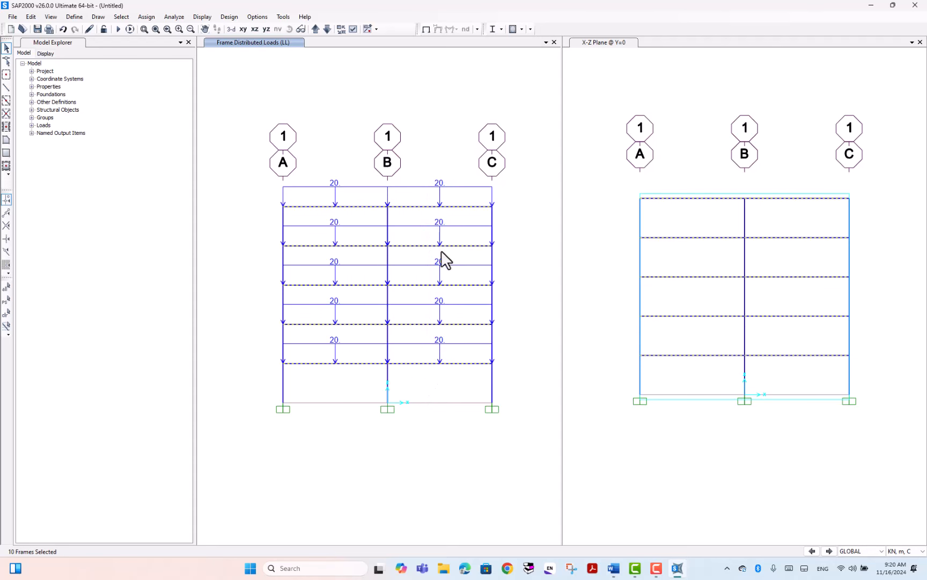
{"action": "left_click", "coordinate": [140, 18]}
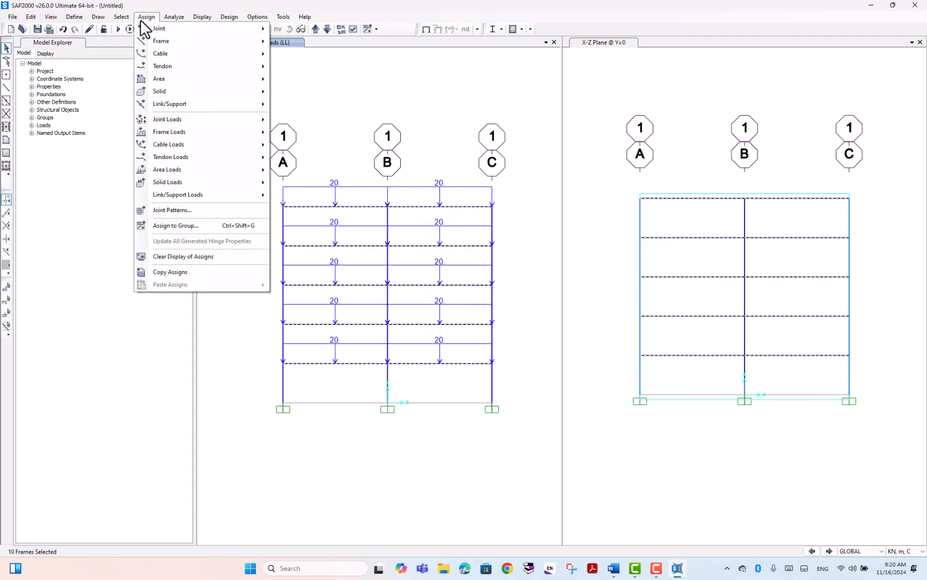
{"action": "mouse_move", "coordinate": [167, 78]}
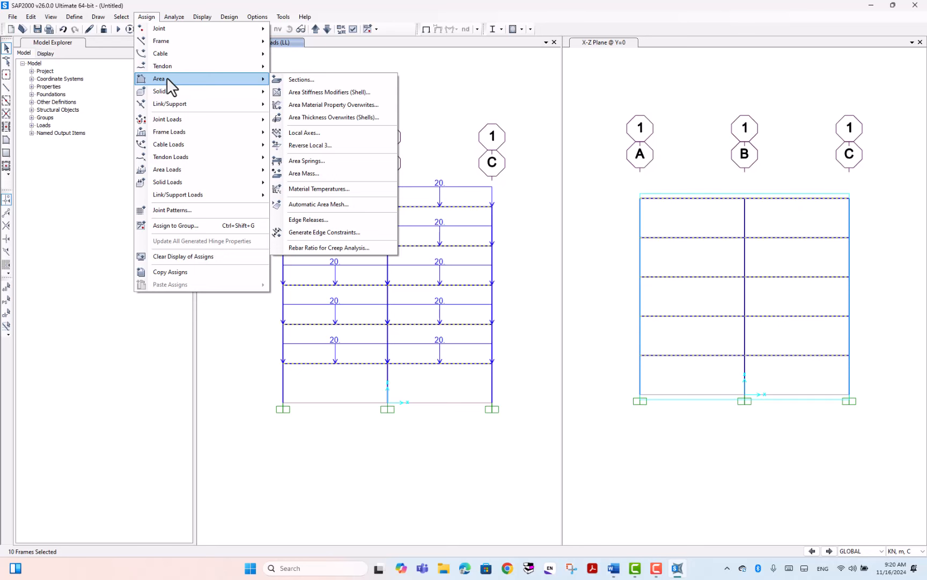
{"action": "mouse_move", "coordinate": [185, 43]}
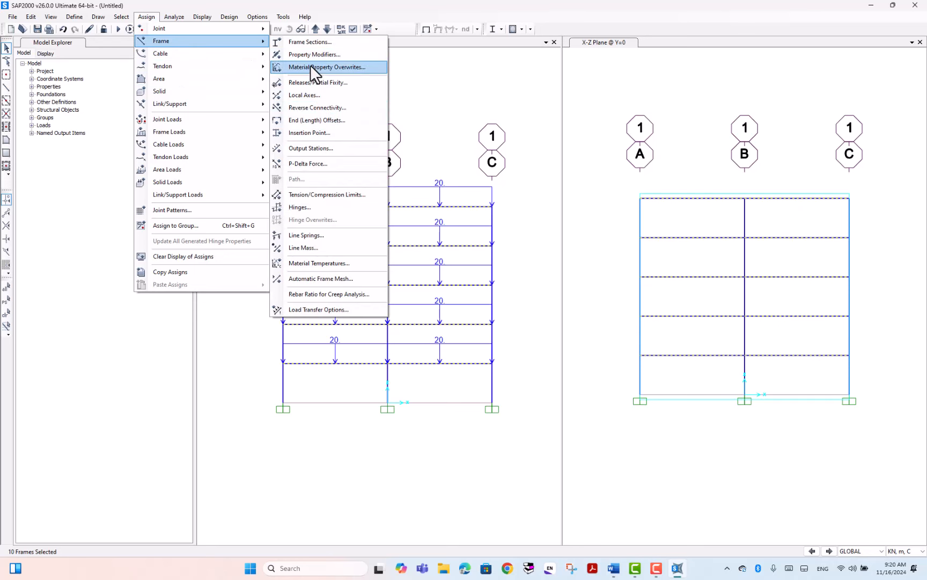
{"action": "mouse_move", "coordinate": [253, 53]}
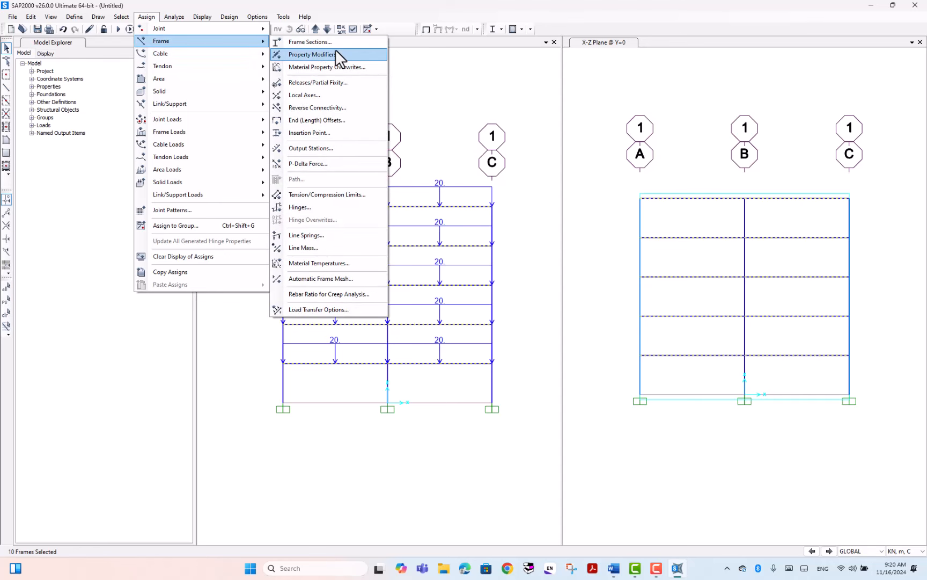
{"action": "left_click", "coordinate": [322, 206]}
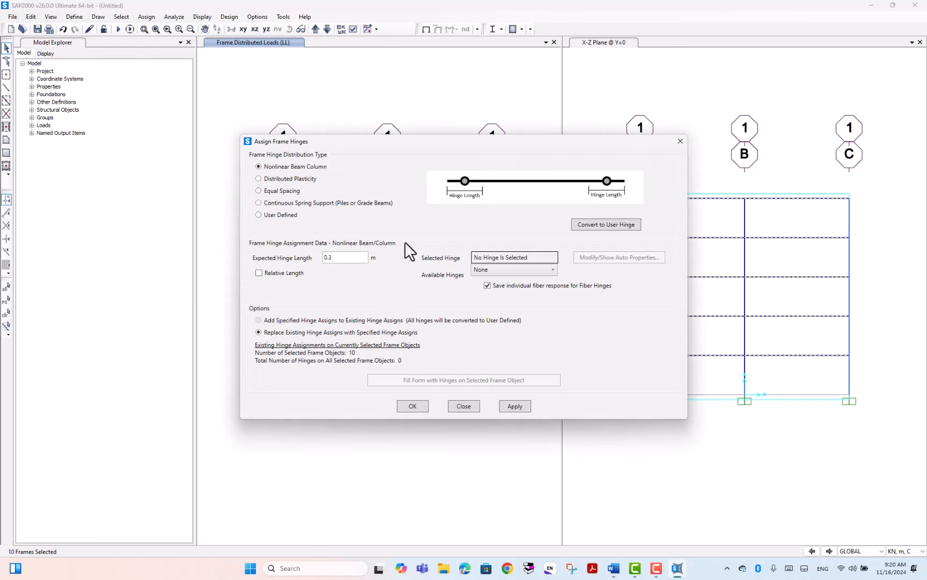
Assign the Beams hinge to the selected beams as Nonlinear Beam Column with a relative hinge length of 0.1.
{"action": "left_click_drag", "start_coordinate": [491, 145], "coordinate": [561, 164]}
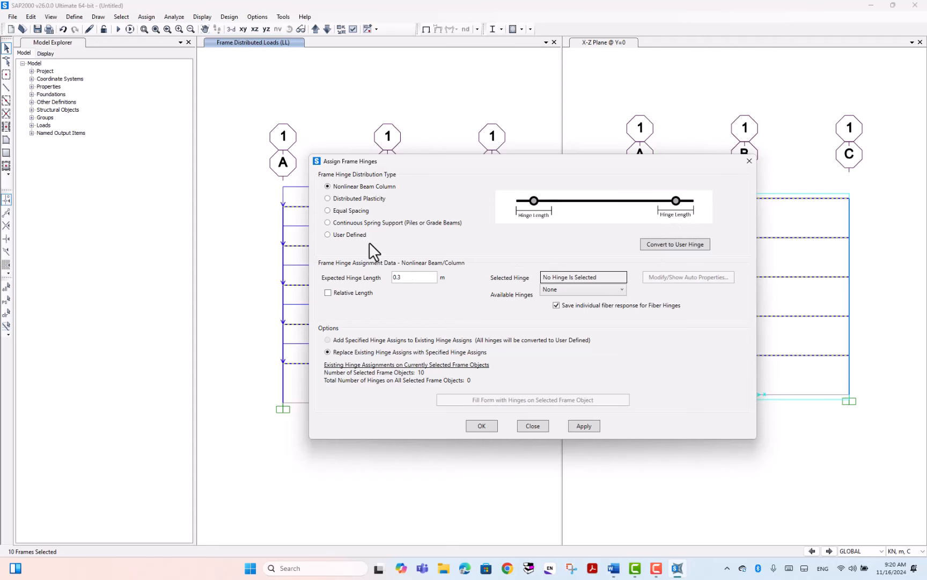
{"action": "left_click_drag", "start_coordinate": [480, 169], "coordinate": [501, 155]}
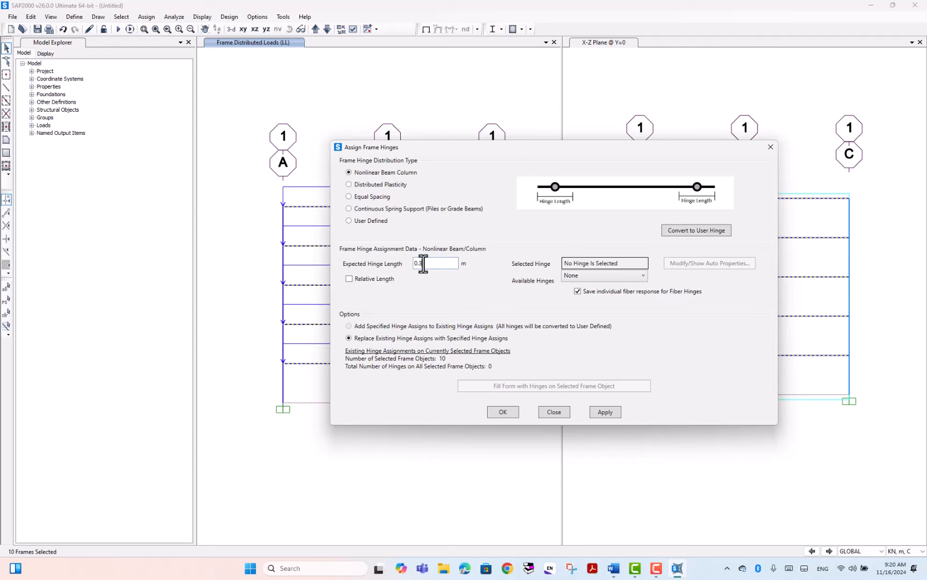
{"action": "left_click", "coordinate": [603, 274]}
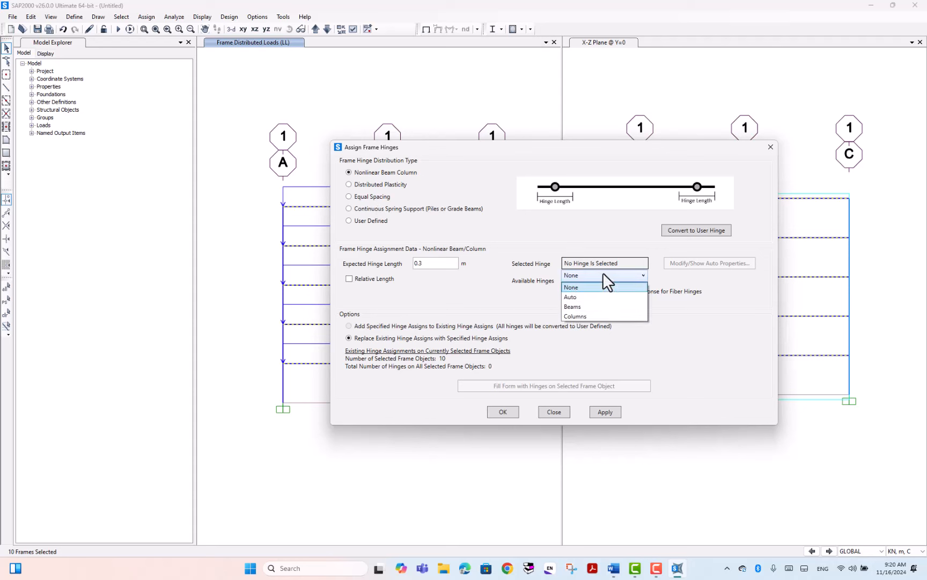
{"action": "left_click", "coordinate": [593, 306]}
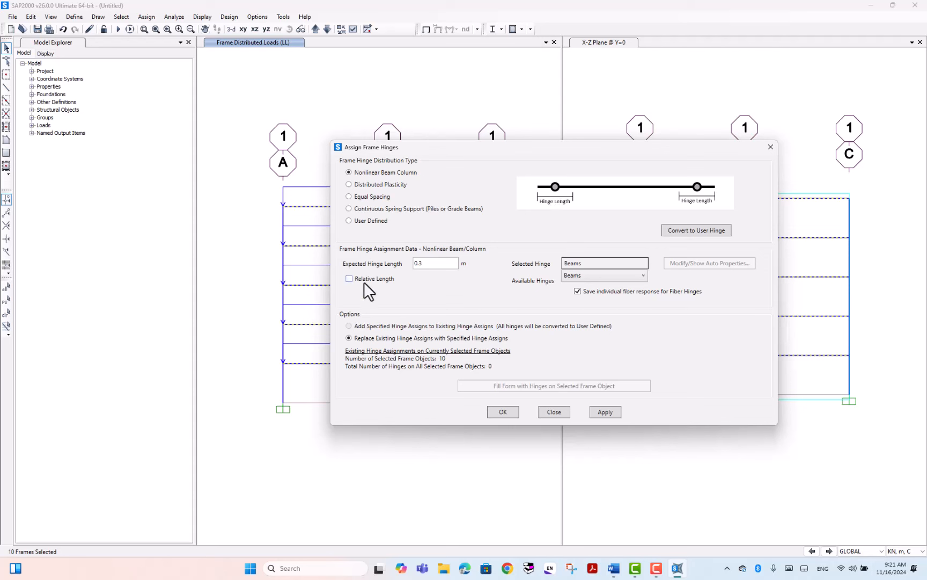
{"action": "left_click", "coordinate": [350, 278]}
{"action": "left_click", "coordinate": [606, 410]}
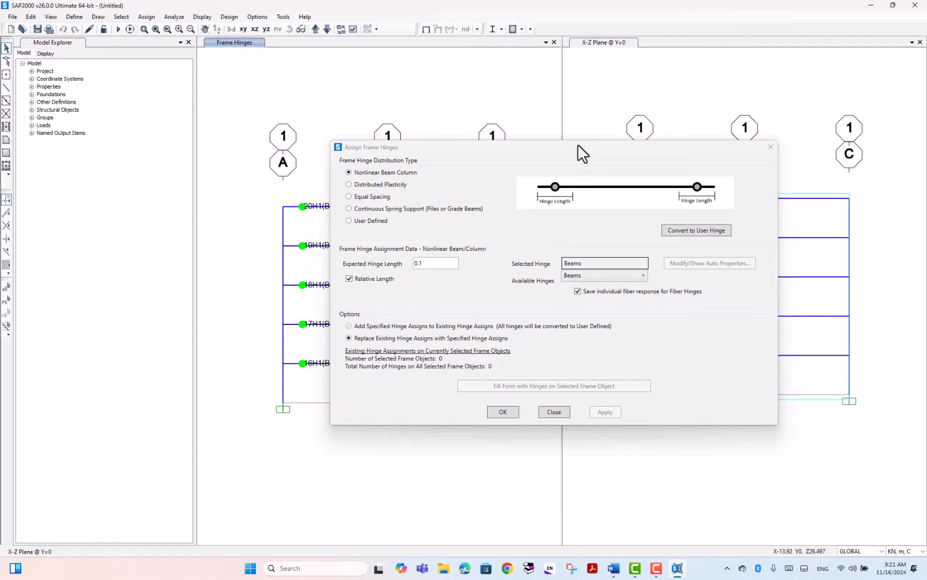
Select all fifteen columns of the frame, story by story, in the elevation view.
{"action": "left_click_drag", "start_coordinate": [577, 145], "coordinate": [791, 236]}
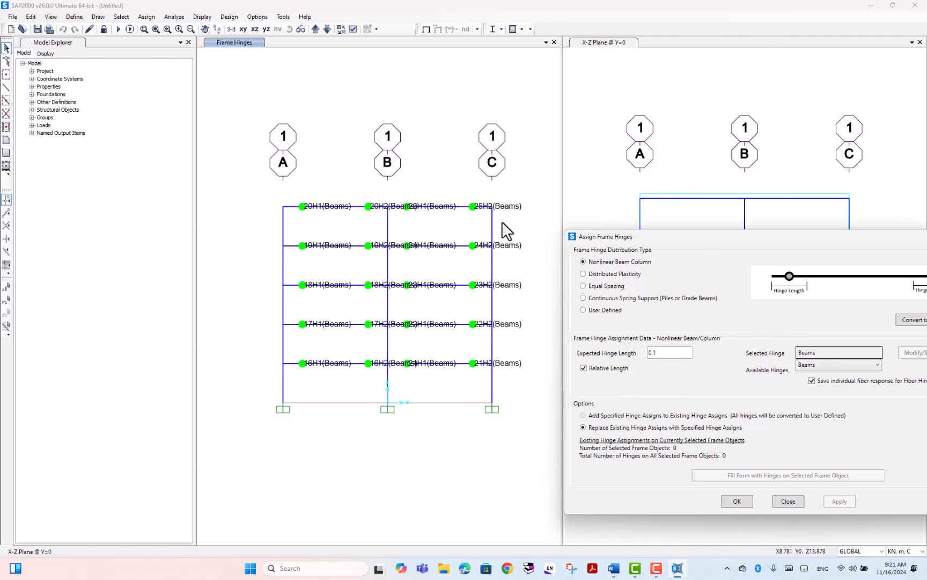
{"action": "left_click_drag", "start_coordinate": [500, 223], "coordinate": [279, 225]}
{"action": "left_click_drag", "start_coordinate": [505, 266], "coordinate": [252, 271]}
{"action": "left_click_drag", "start_coordinate": [505, 300], "coordinate": [231, 298]}
{"action": "left_click_drag", "start_coordinate": [515, 338], "coordinate": [245, 338]}
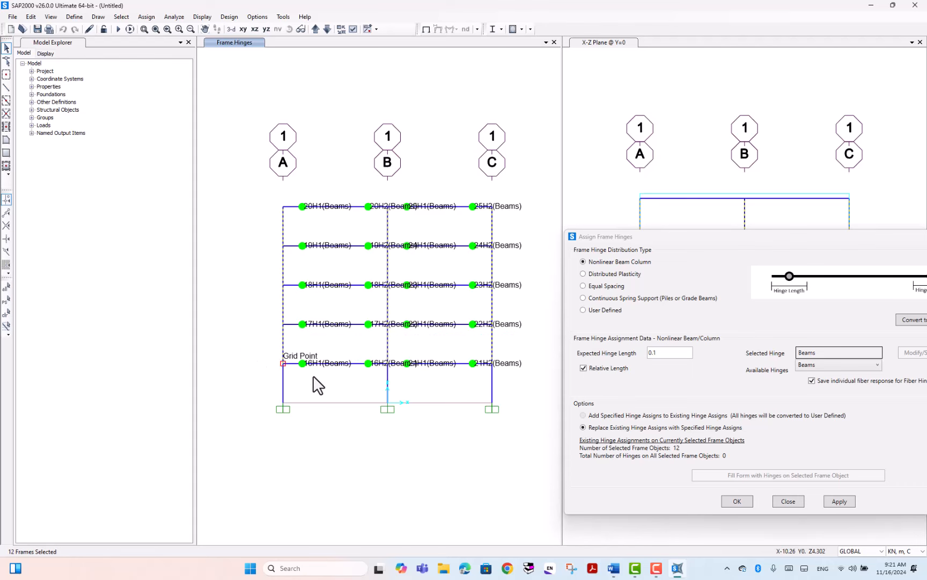
{"action": "left_click_drag", "start_coordinate": [506, 383], "coordinate": [231, 384]}
Assign the Columns hinge to the selected columns with a relative hinge length of 0.1 and finish the hinge assignment.
{"action": "left_click_drag", "start_coordinate": [698, 236], "coordinate": [494, 126]}
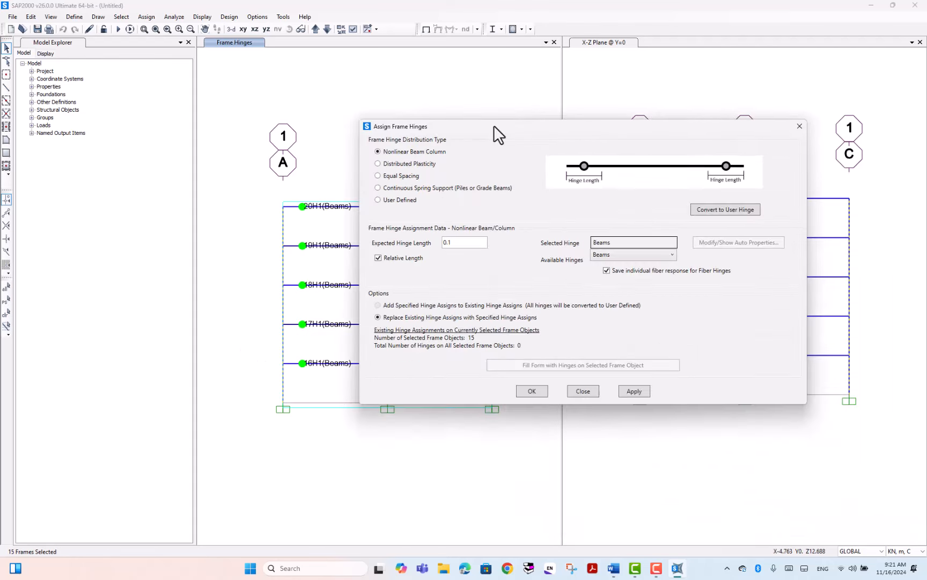
{"action": "left_click", "coordinate": [635, 255]}
{"action": "left_click", "coordinate": [621, 292]}
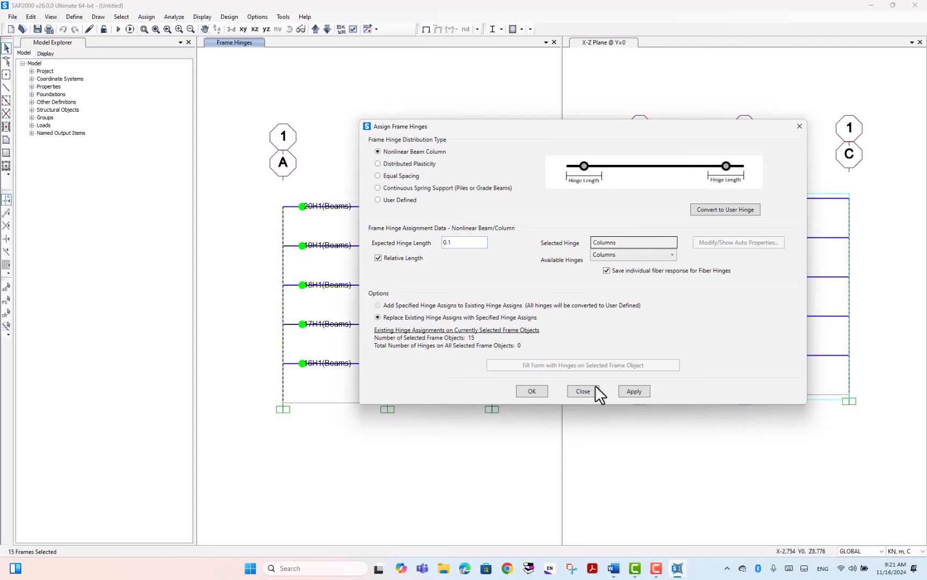
{"action": "left_click", "coordinate": [635, 389]}
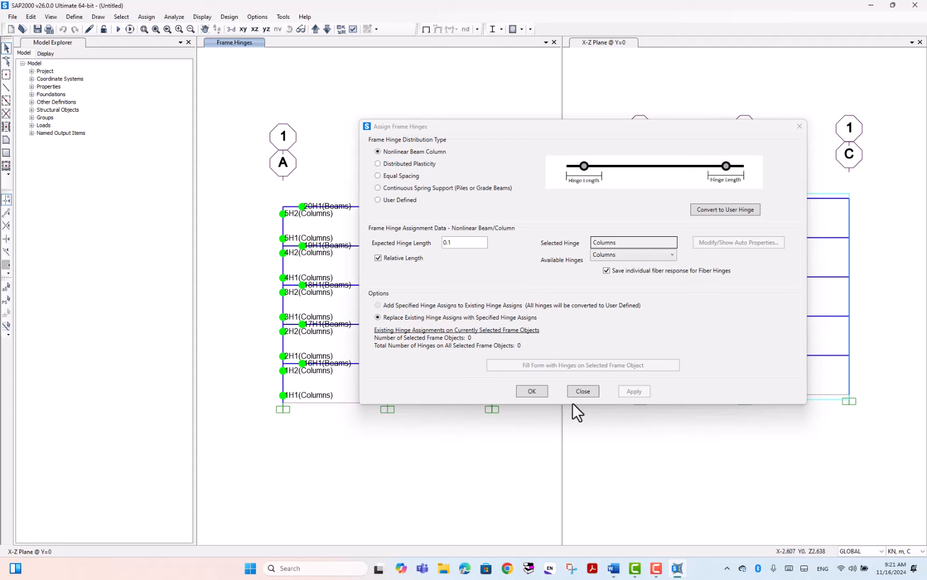
{"action": "left_click", "coordinate": [543, 392]}
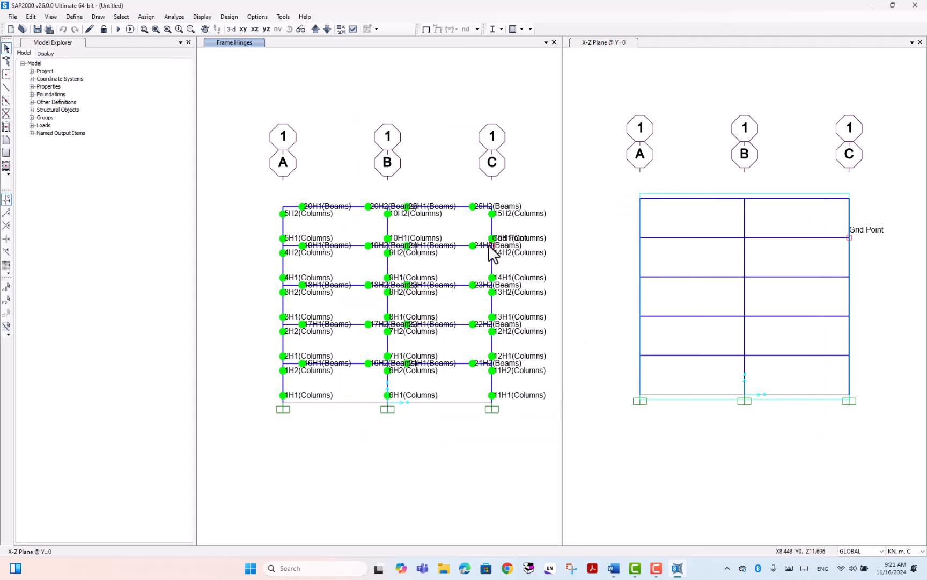
Examine the frame hinge properties with hinge details and generated properties shown, checking the beam and column hinge types.
{"action": "left_click", "coordinate": [75, 17]}
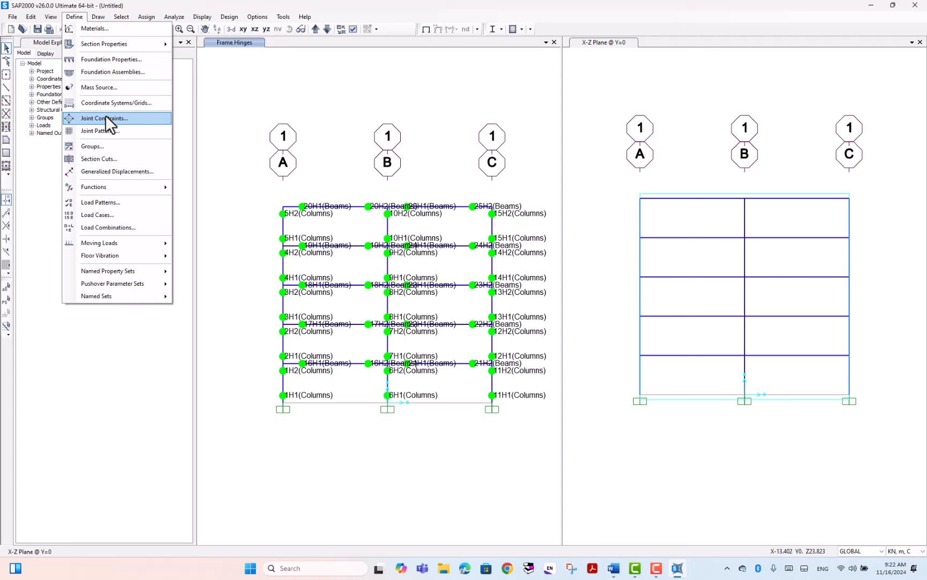
{"action": "mouse_move", "coordinate": [124, 44]}
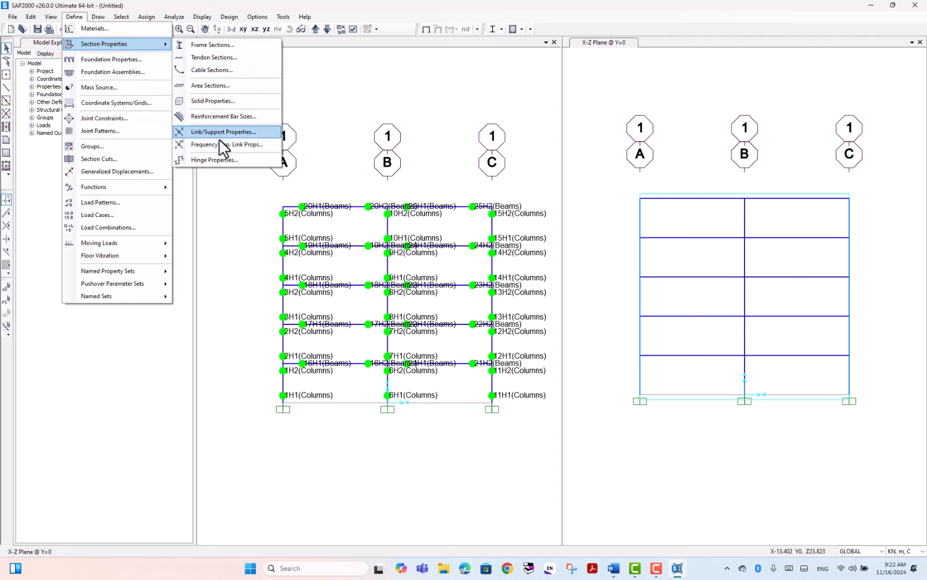
{"action": "left_click", "coordinate": [223, 160]}
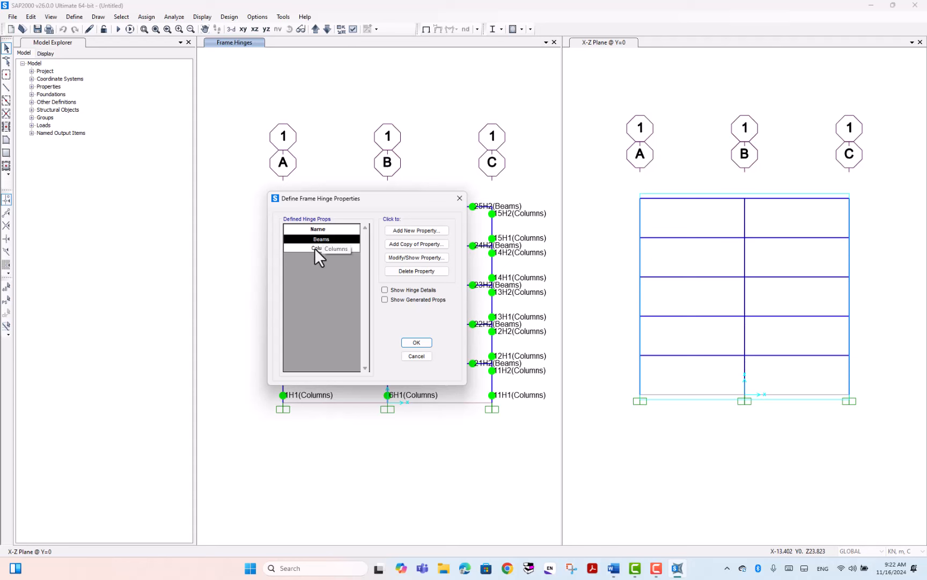
{"action": "left_click", "coordinate": [389, 289]}
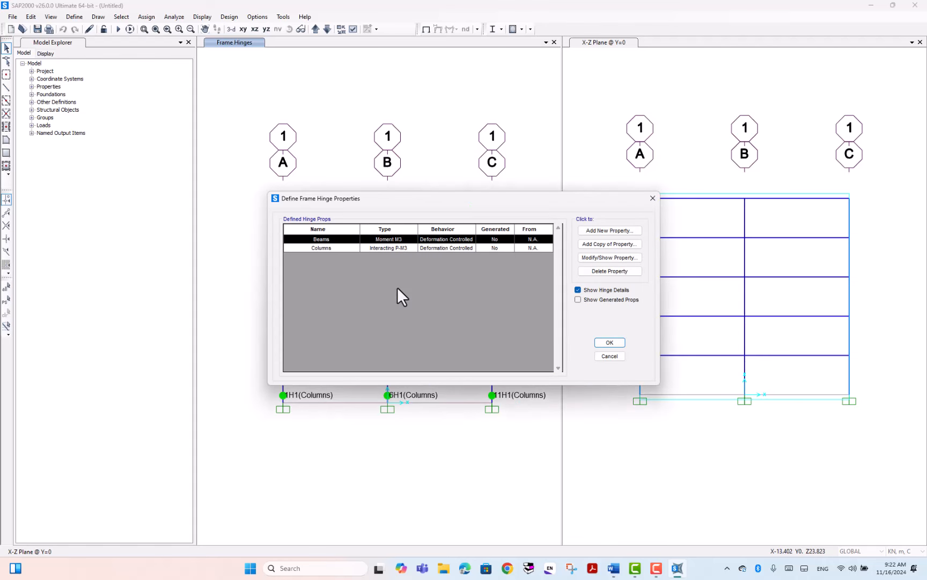
{"action": "left_click", "coordinate": [578, 300]}
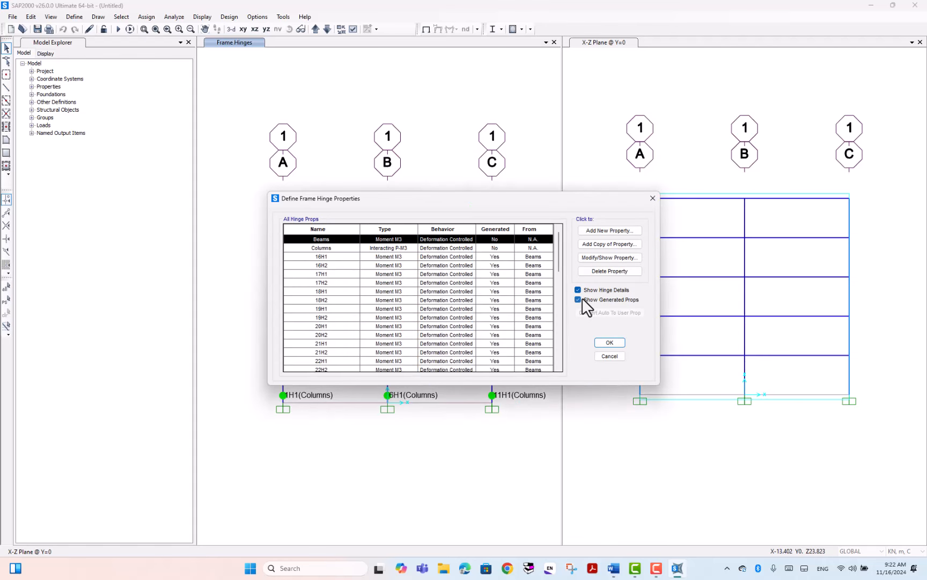
{"action": "left_click", "coordinate": [381, 296]}
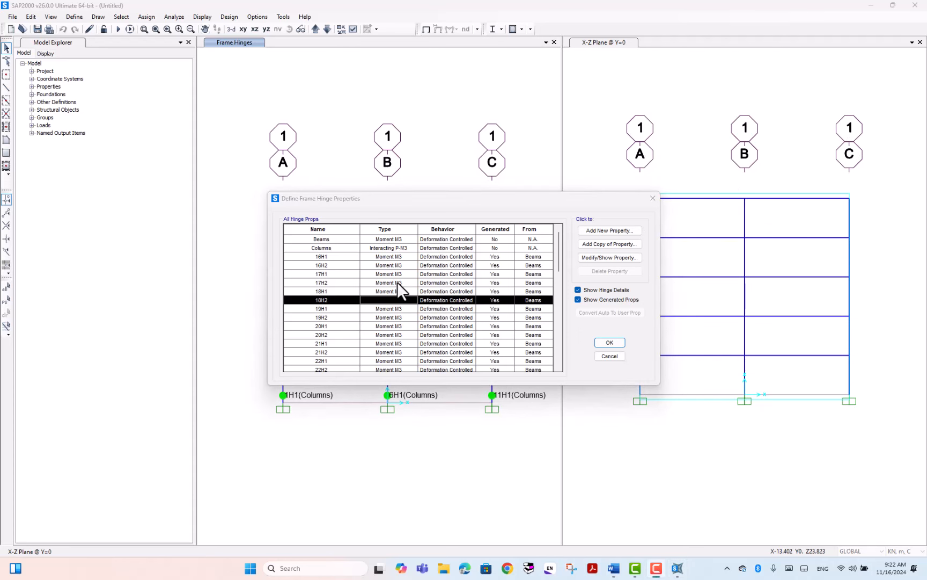
{"action": "left_click", "coordinate": [385, 247]}
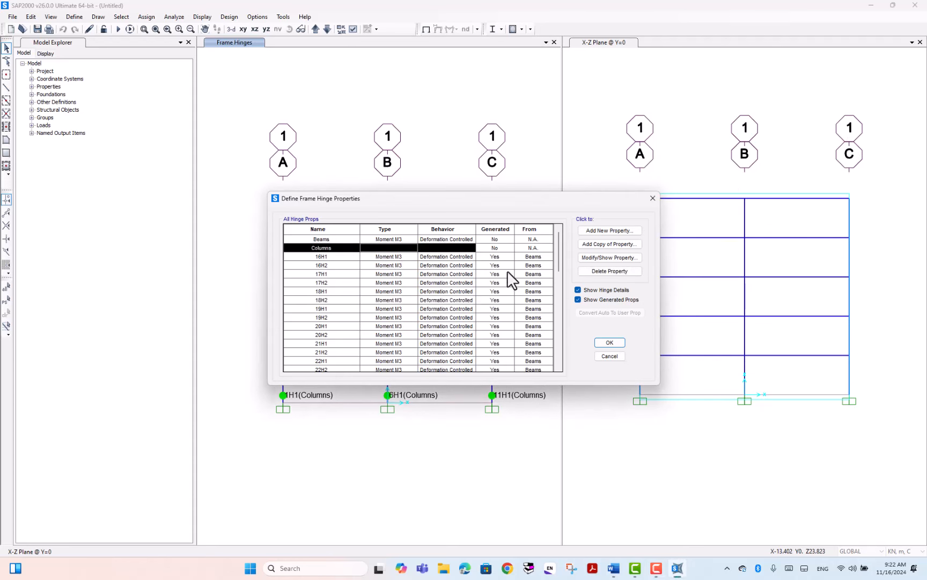
Examine the Columns hinge type and the generated beam and column hinges in the frame hinge property list, and close it.
{"action": "left_click", "coordinate": [617, 257]}
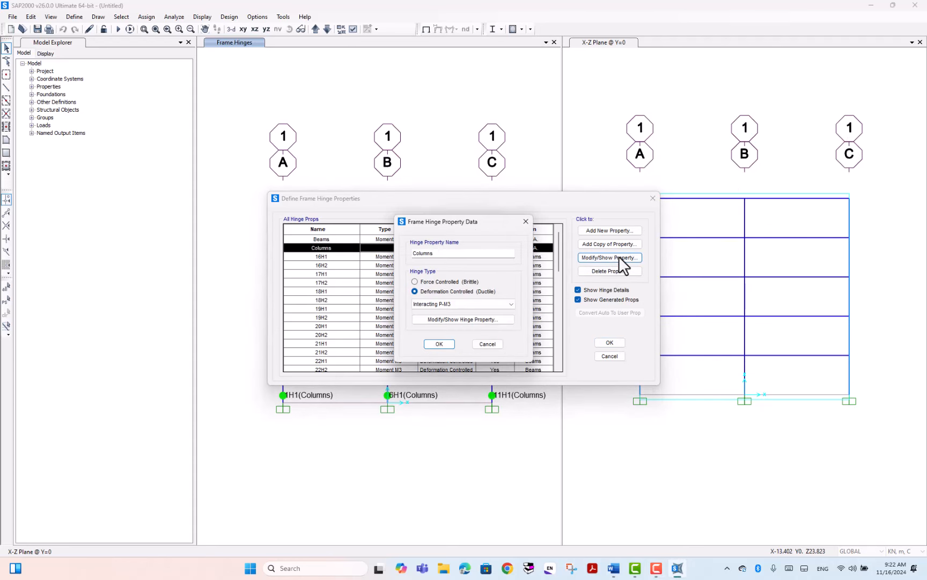
{"action": "left_click", "coordinate": [483, 344]}
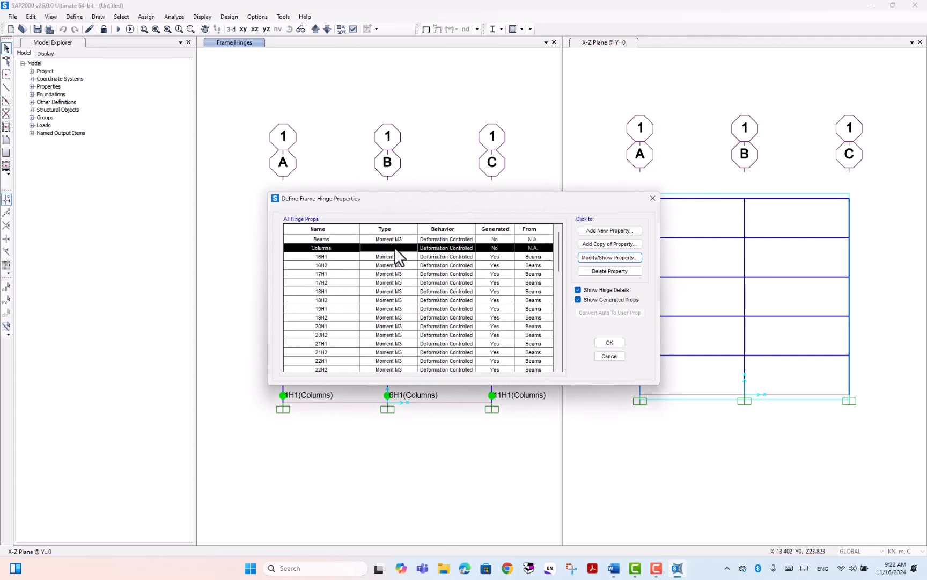
{"action": "left_click", "coordinate": [423, 282]}
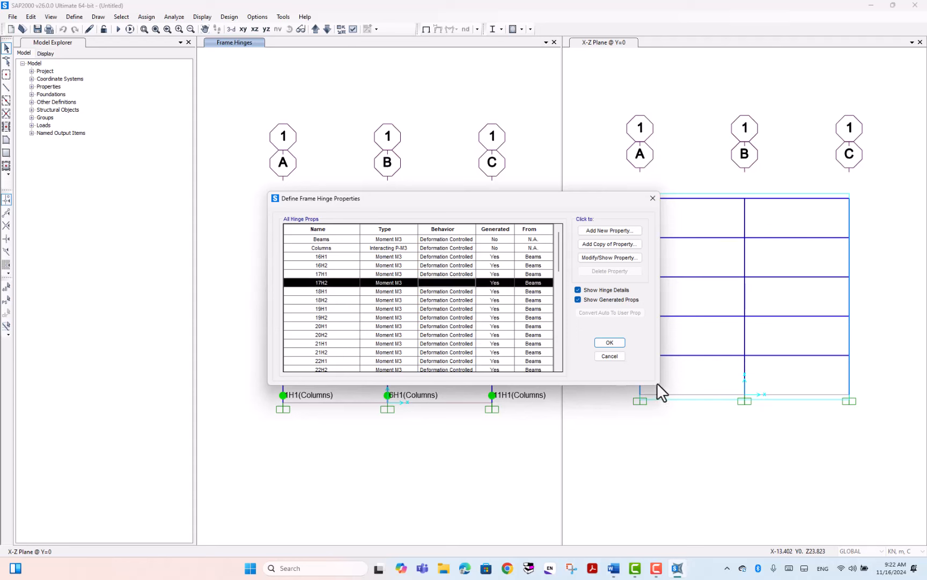
{"action": "scroll", "coordinate": [363, 327], "scroll_direction": "down", "scroll_amount": 2}
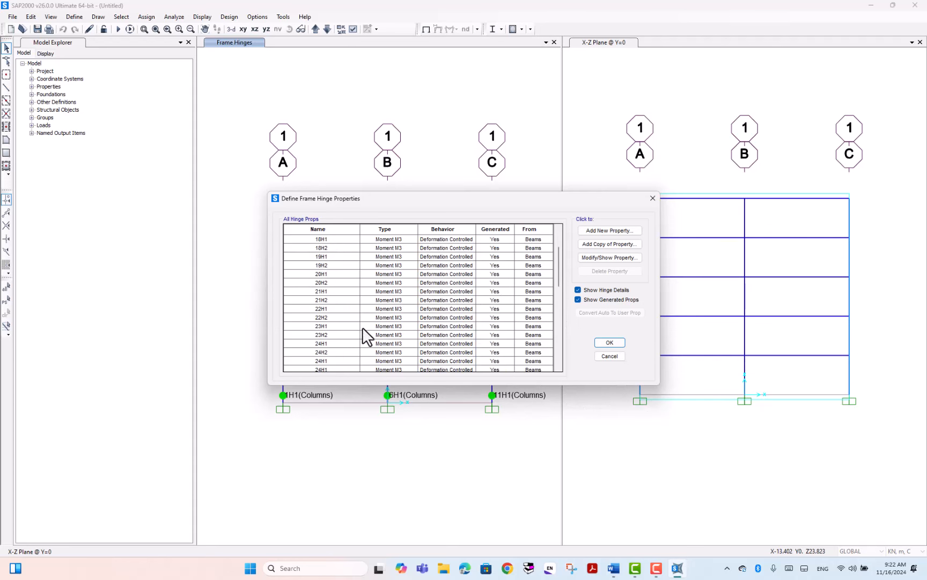
{"action": "left_click", "coordinate": [321, 292]}
{"action": "scroll", "coordinate": [441, 316], "scroll_direction": "down", "scroll_amount": 9}
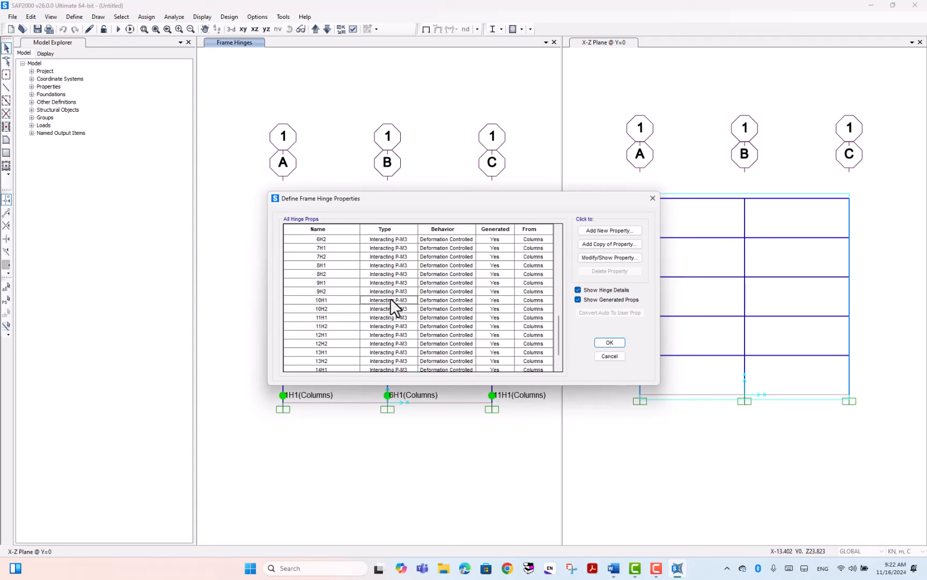
{"action": "left_click", "coordinate": [408, 301]}
{"action": "left_click", "coordinate": [456, 309]}
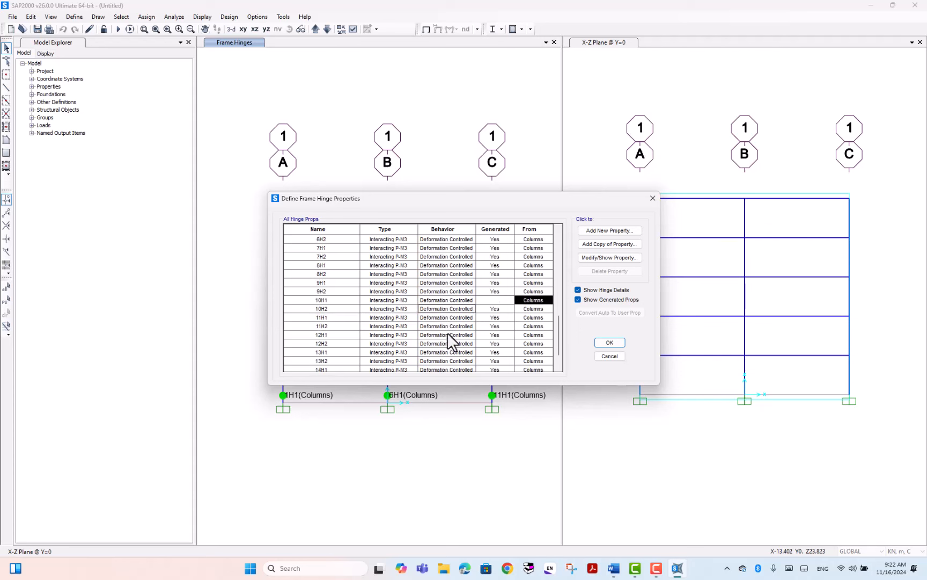
{"action": "scroll", "coordinate": [440, 346], "scroll_direction": "down", "scroll_amount": 2}
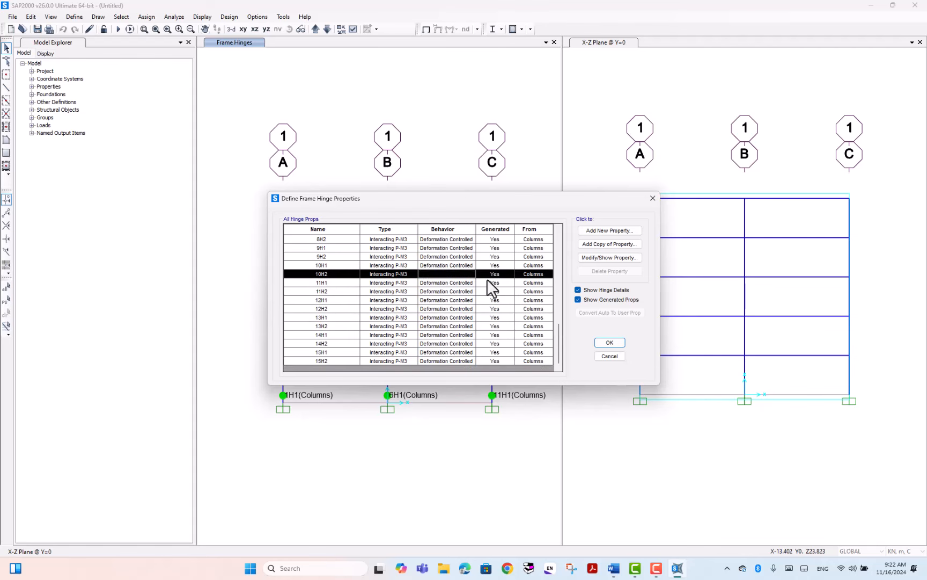
{"action": "left_click", "coordinate": [610, 342]}
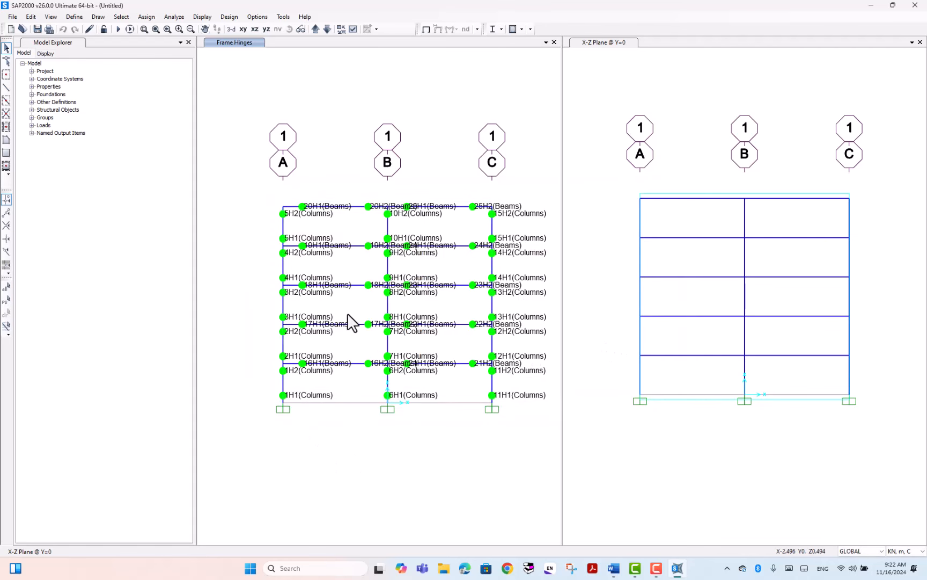
Move the MODAL load case below LL in the load case list.
{"action": "middle_click_drag", "start_coordinate": [422, 314], "coordinate": [370, 324]}
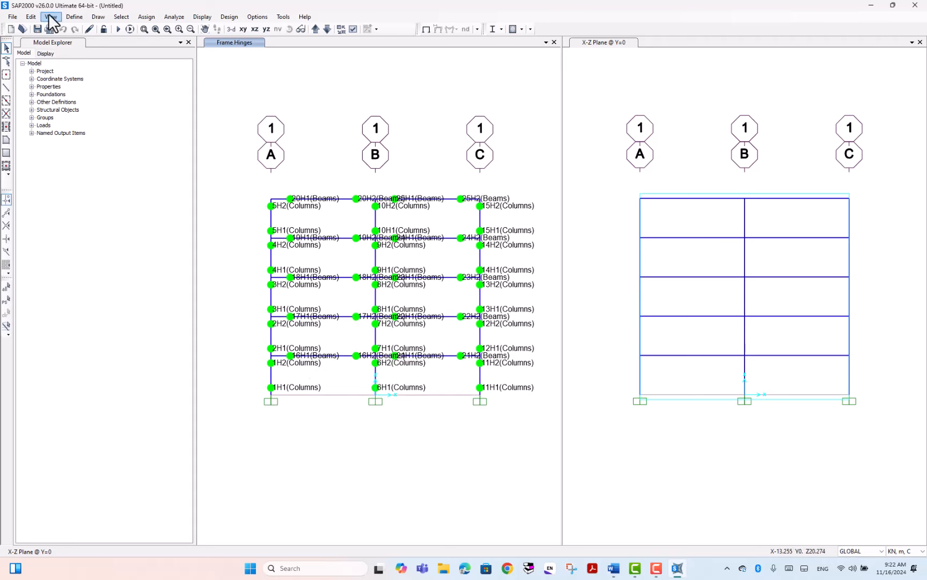
{"action": "left_click", "coordinate": [73, 17]}
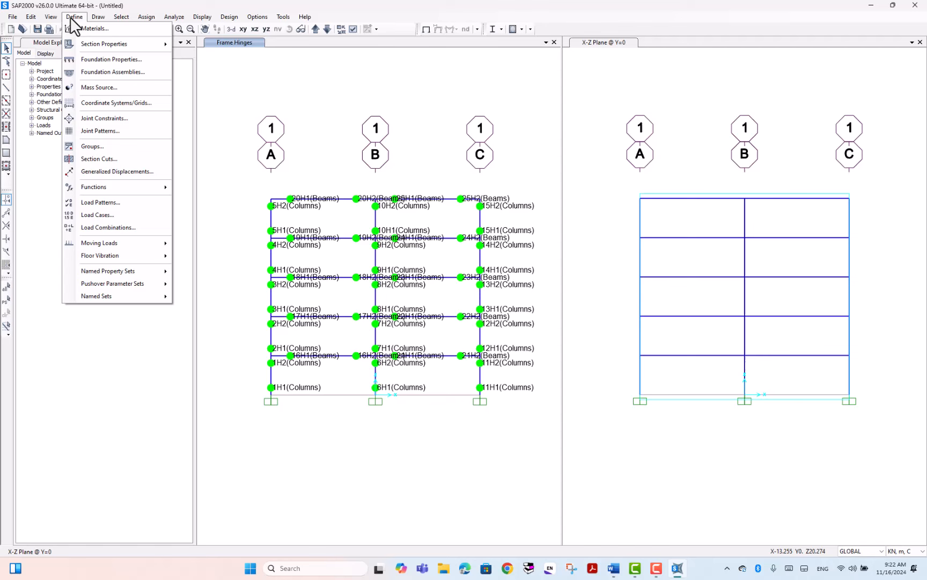
{"action": "left_click", "coordinate": [116, 215]}
{"action": "left_click_drag", "start_coordinate": [471, 222], "coordinate": [443, 235]}
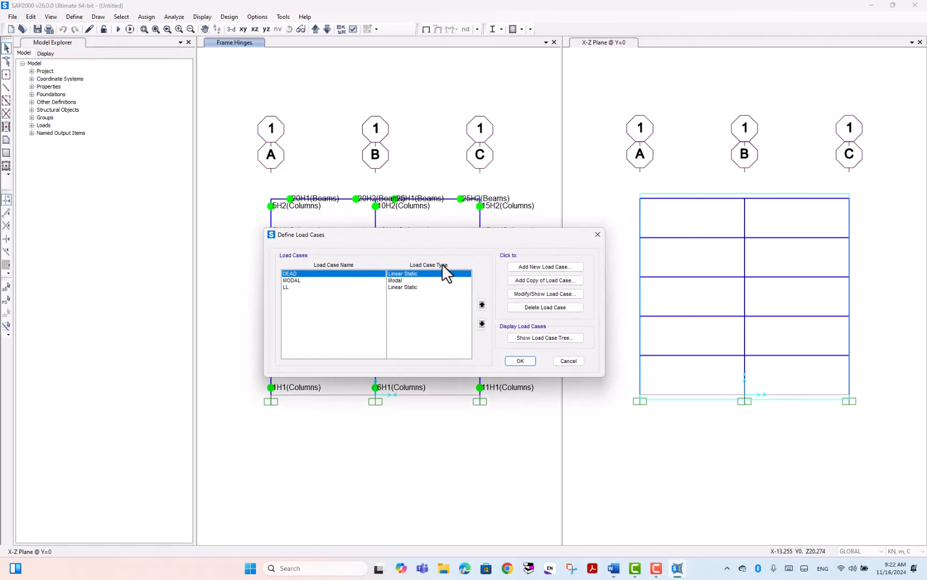
{"action": "left_click", "coordinate": [395, 281]}
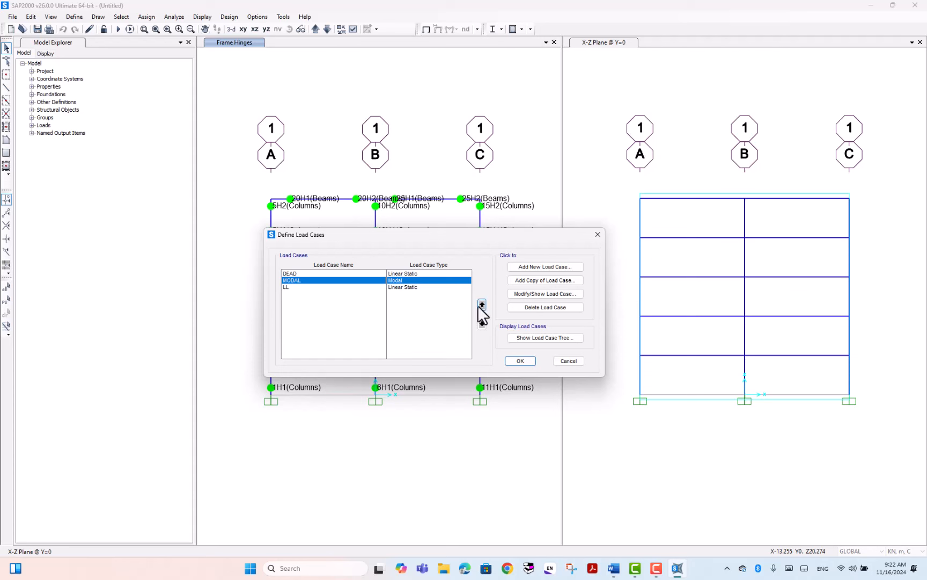
{"action": "left_click", "coordinate": [482, 324]}
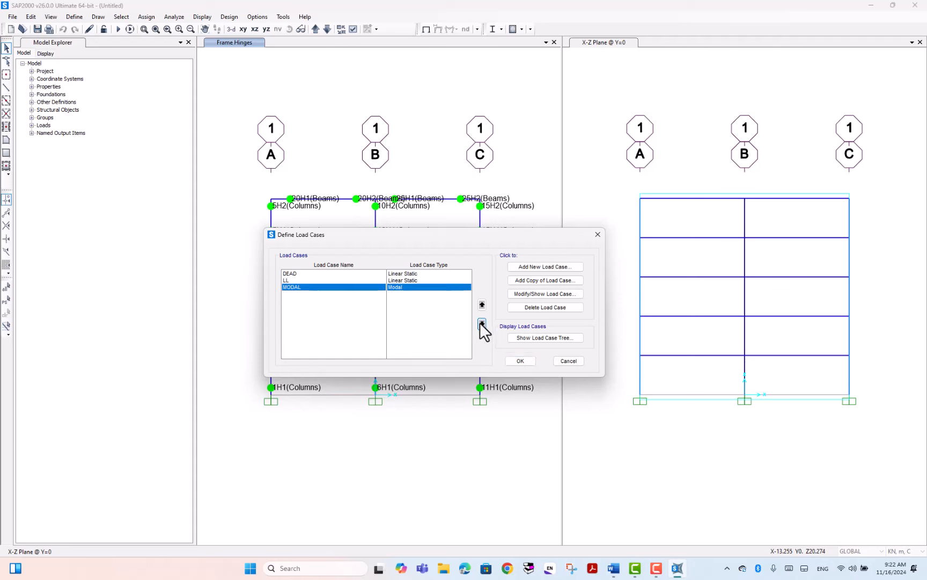
Change the DEAD load case's analysis type to nonlinear static, keeping MODAL as its modal load case.
{"action": "left_click", "coordinate": [369, 274]}
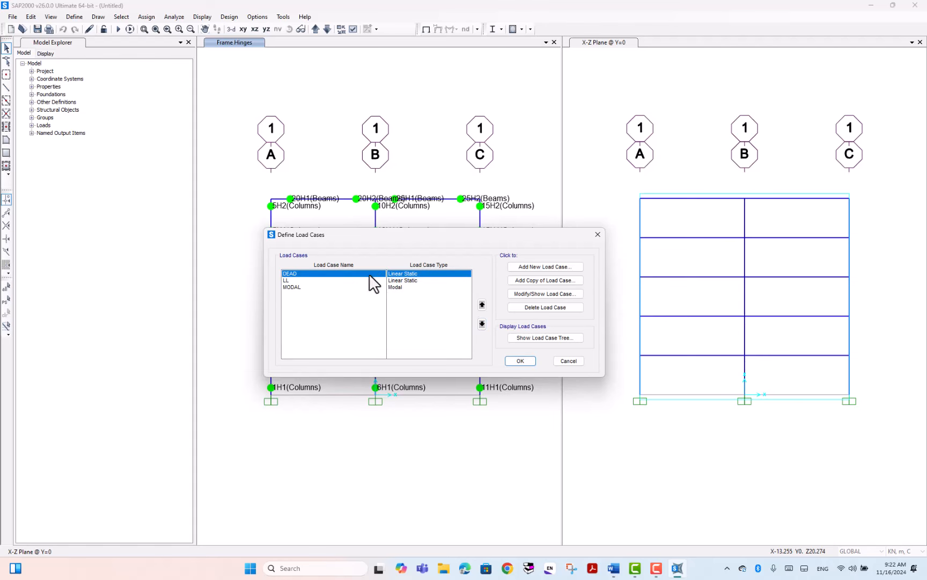
{"action": "left_click", "coordinate": [535, 293]}
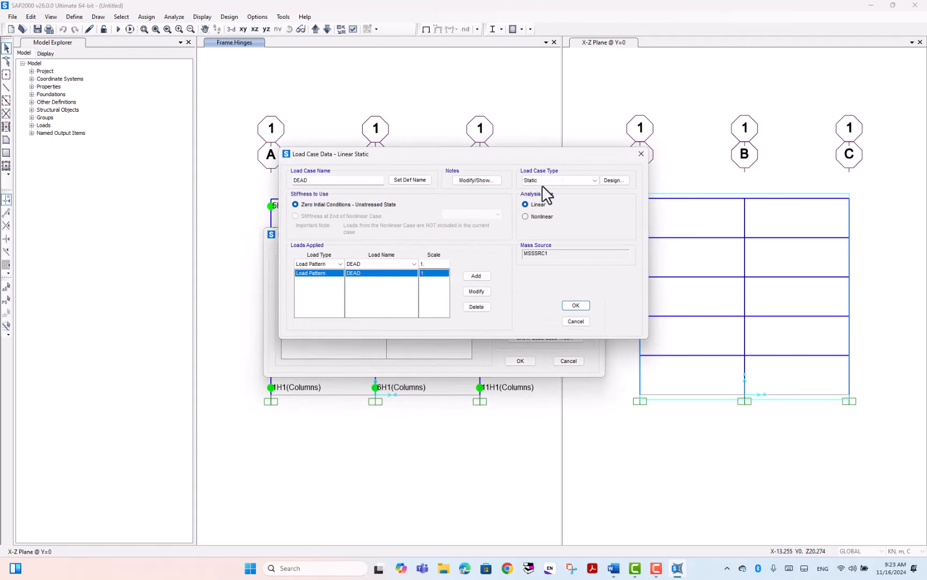
{"action": "left_click", "coordinate": [525, 217]}
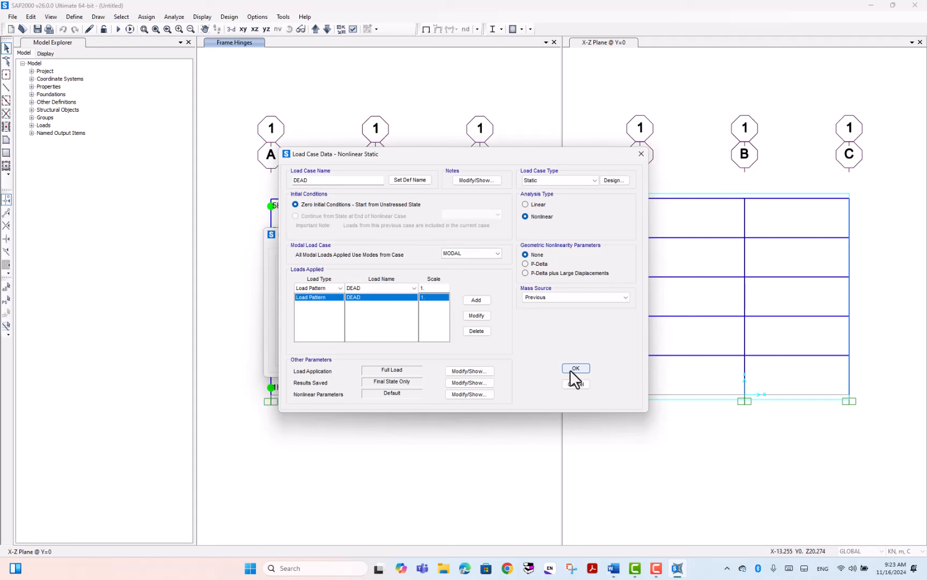
{"action": "left_click", "coordinate": [459, 251]}
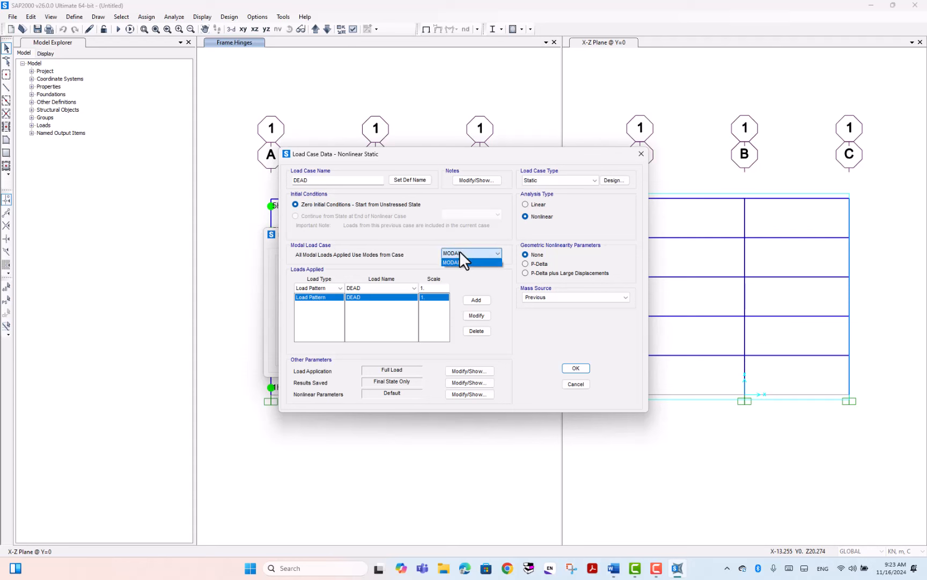
{"action": "left_click", "coordinate": [460, 251]}
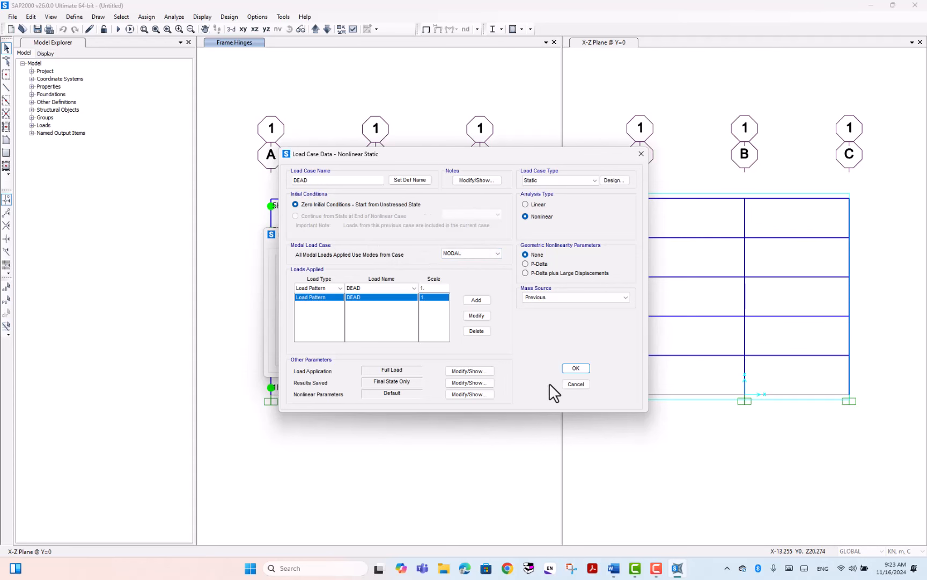
{"action": "left_click", "coordinate": [576, 368]}
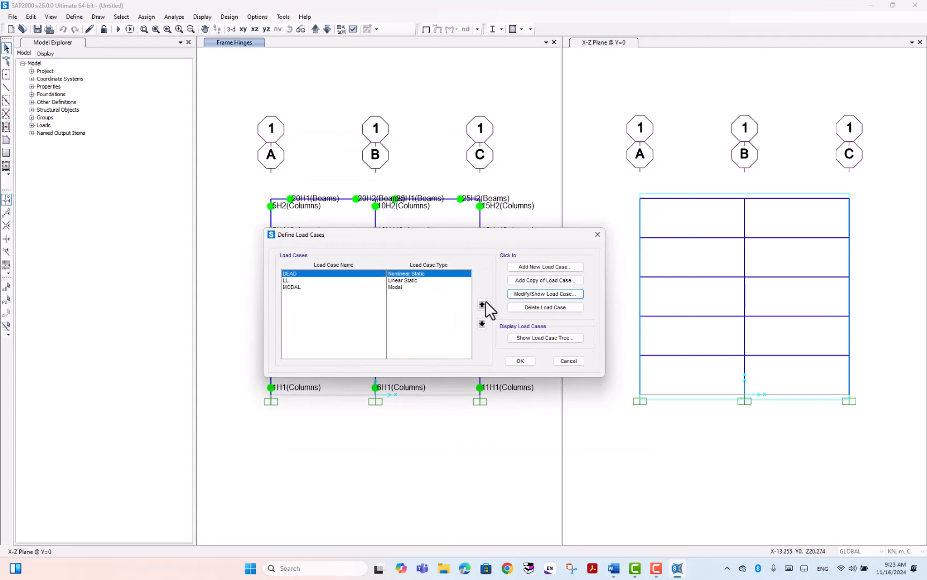
Change the LL load case to nonlinear static, continuing from the state at the end of the DEAD case.
{"action": "left_click", "coordinate": [321, 279]}
{"action": "left_click", "coordinate": [524, 292]}
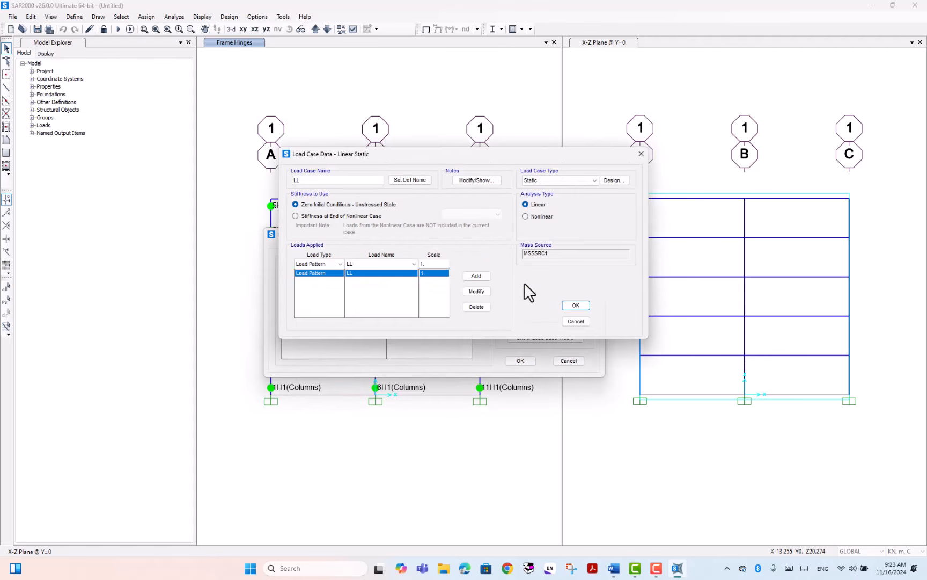
{"action": "left_click", "coordinate": [526, 216]}
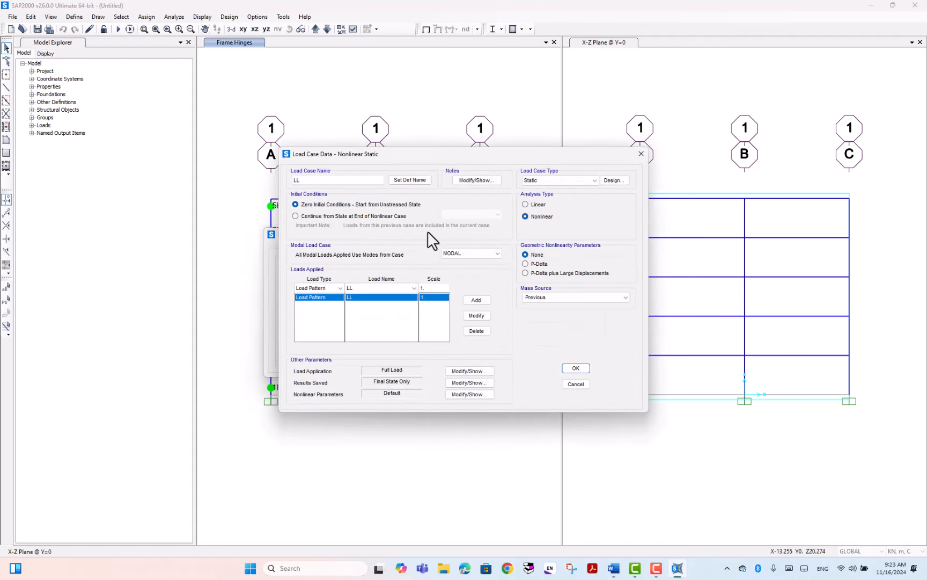
{"action": "left_click", "coordinate": [340, 218]}
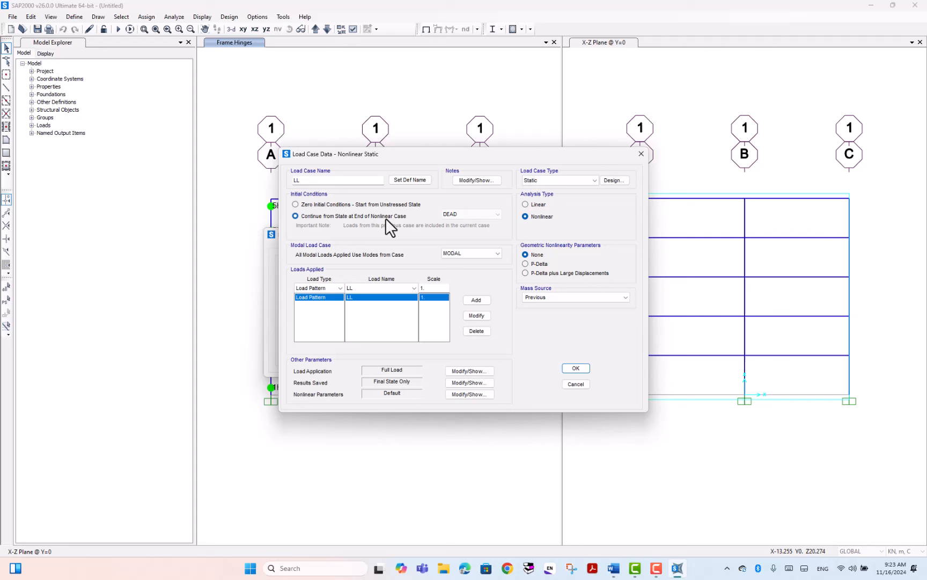
{"action": "left_click", "coordinate": [575, 368]}
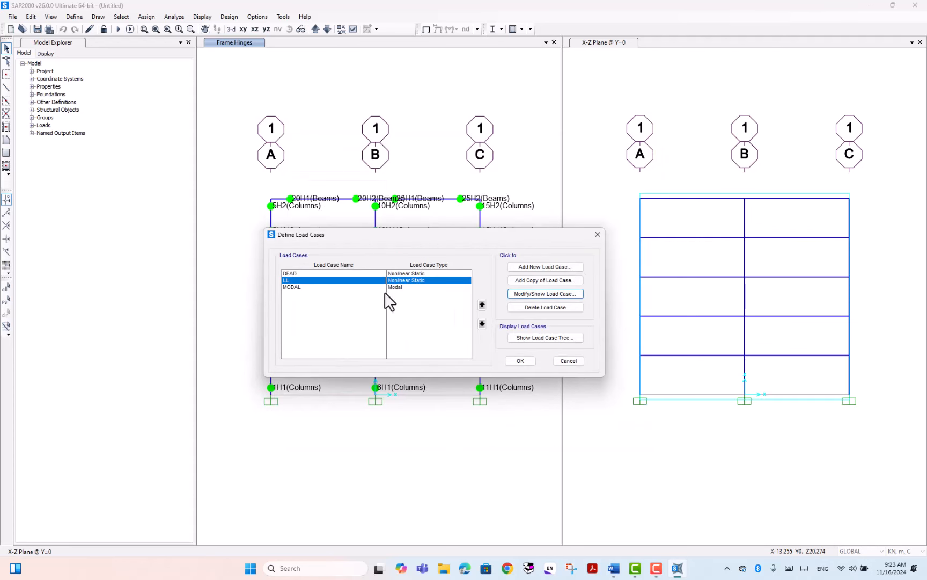
Set the MODAL load case to Ritz vectors using the stiffness at the end of nonlinear case LL.
{"action": "left_click", "coordinate": [401, 288]}
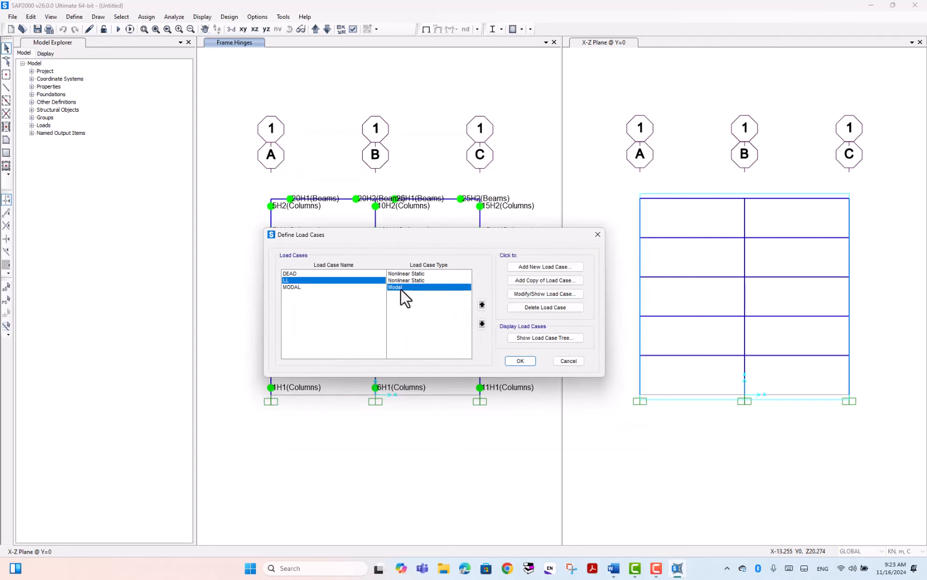
{"action": "left_click", "coordinate": [536, 294]}
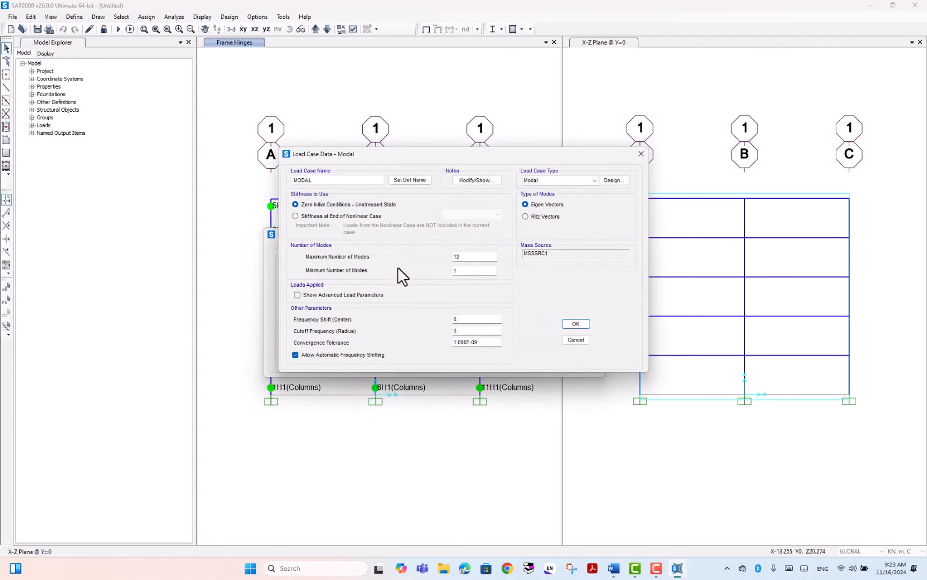
{"action": "left_click", "coordinate": [546, 217]}
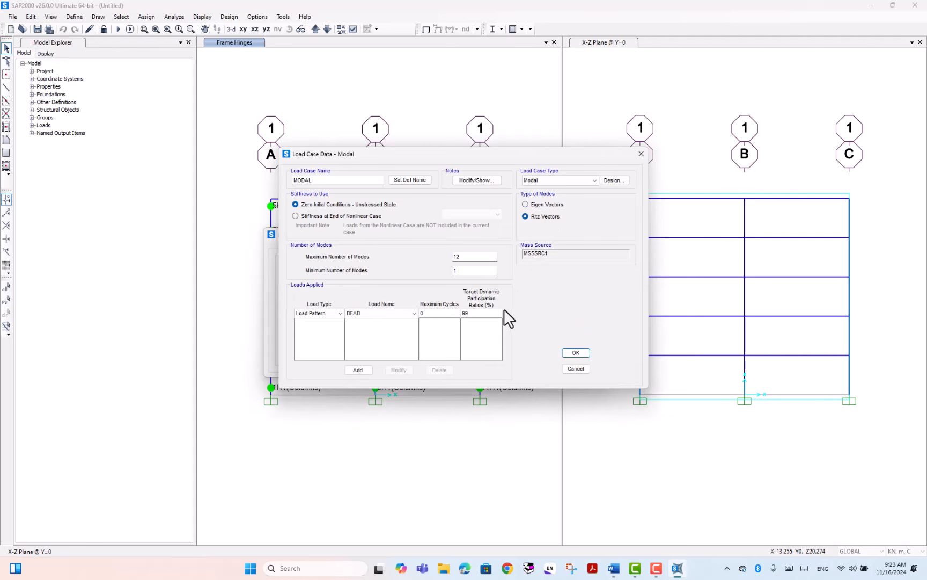
{"action": "left_click", "coordinate": [315, 215]}
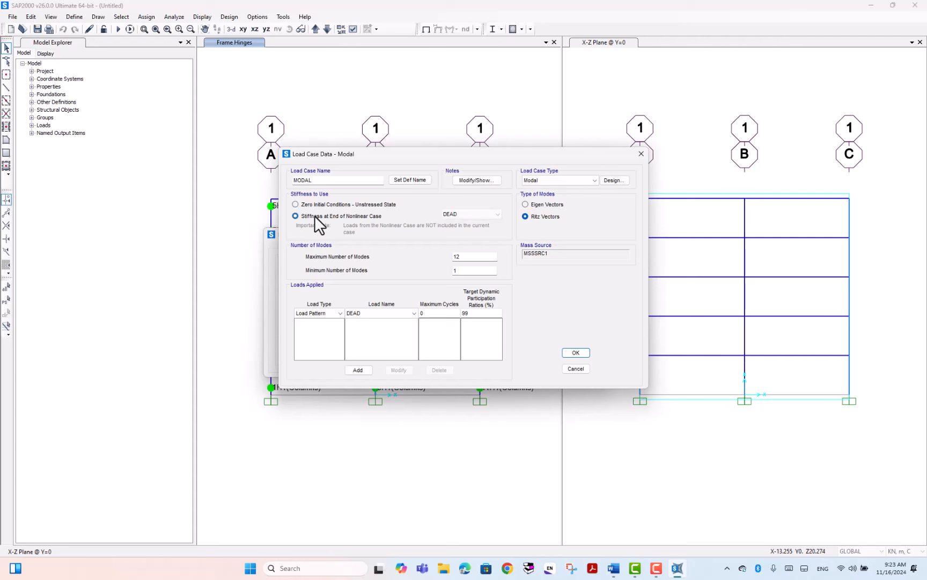
{"action": "left_click", "coordinate": [496, 213]}
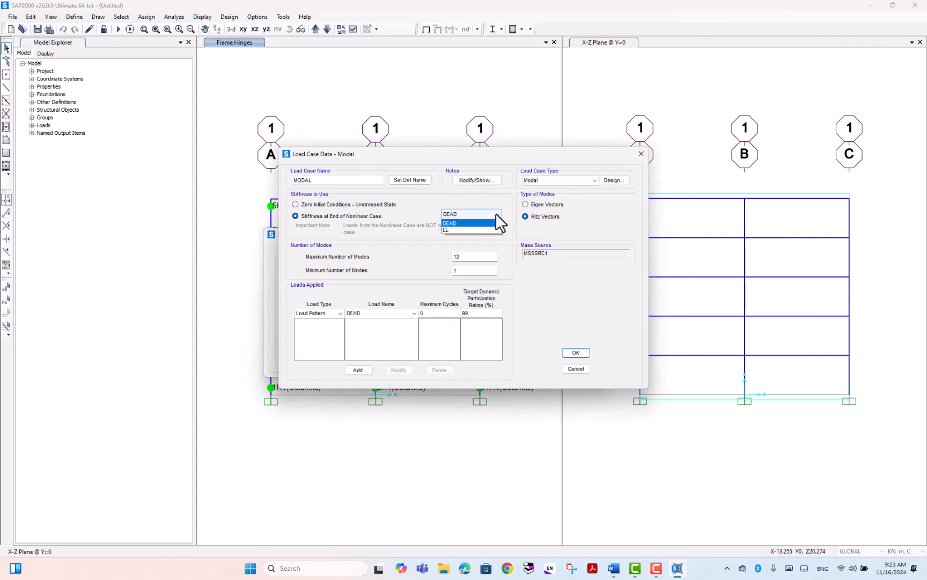
{"action": "left_click", "coordinate": [462, 229]}
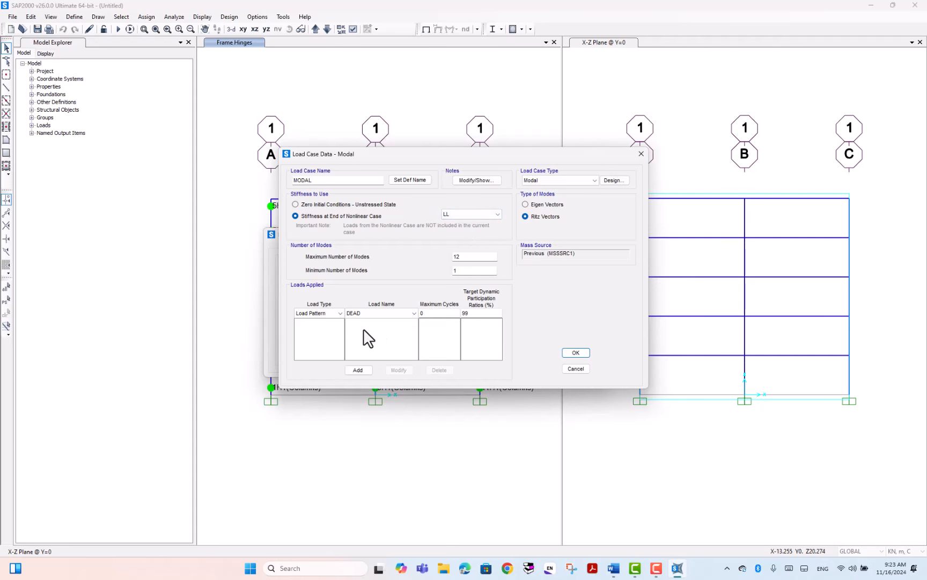
{"action": "mouse_move", "coordinate": [526, 157]}
{"action": "left_mouse_down"}
{"action": "mouse_move", "coordinate": [471, 164]}
{"action": "mouse_move", "coordinate": [512, 163]}
{"action": "left_mouse_up"}
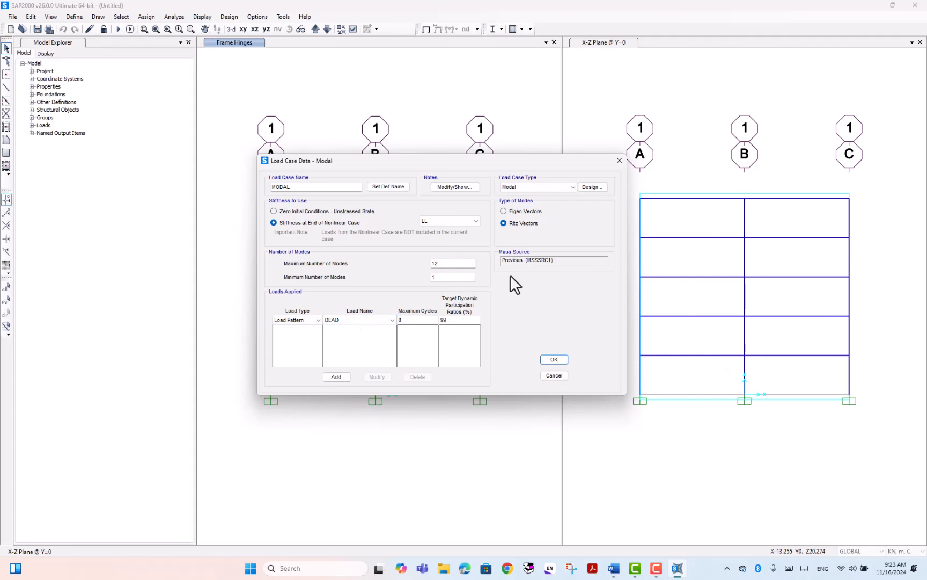
Add a UX acceleration load with a 99% target participation ratio to the MODAL case and accept the case.
{"action": "double_click", "coordinate": [432, 263]}
{"action": "left_click_drag", "start_coordinate": [452, 321], "coordinate": [430, 322]}
{"action": "left_click", "coordinate": [311, 322]}
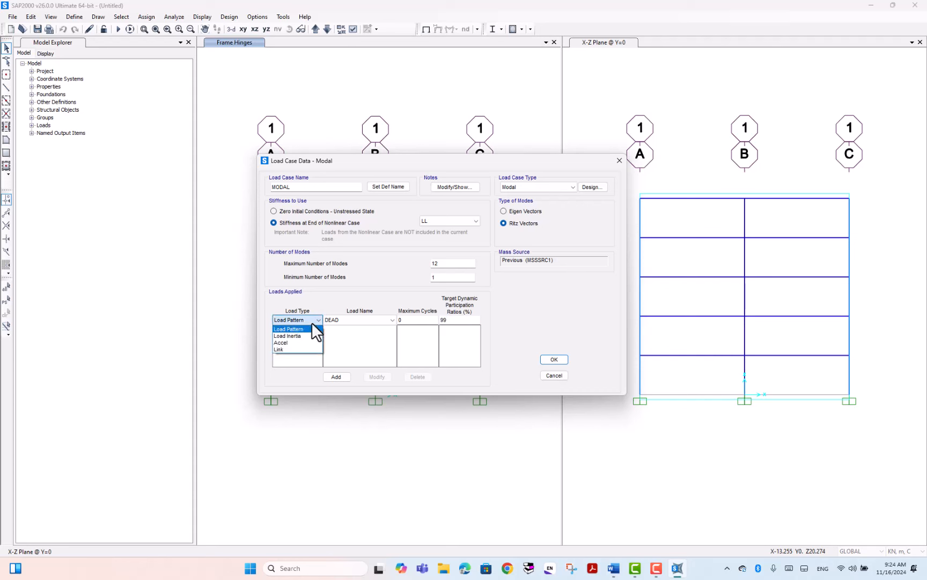
{"action": "left_click", "coordinate": [287, 342]}
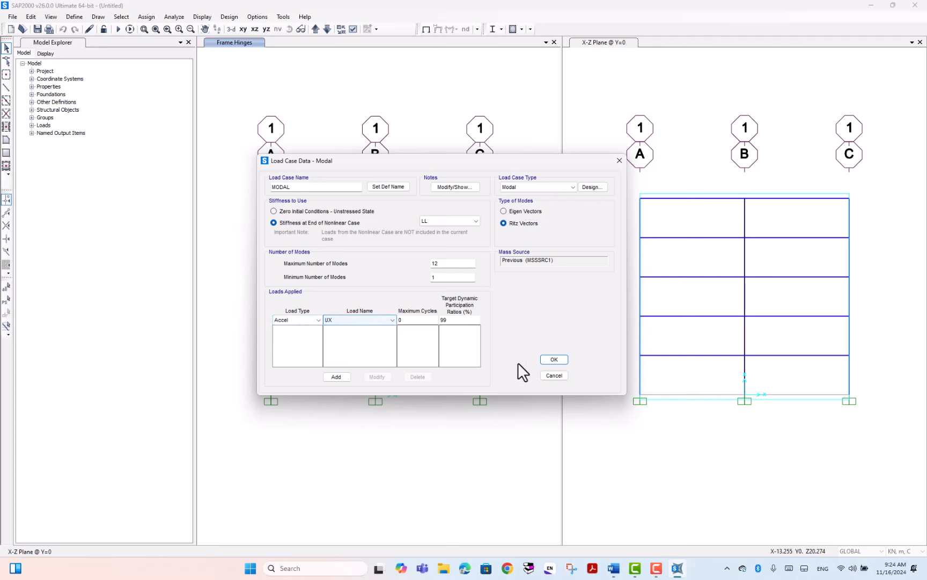
{"action": "left_click", "coordinate": [336, 377]}
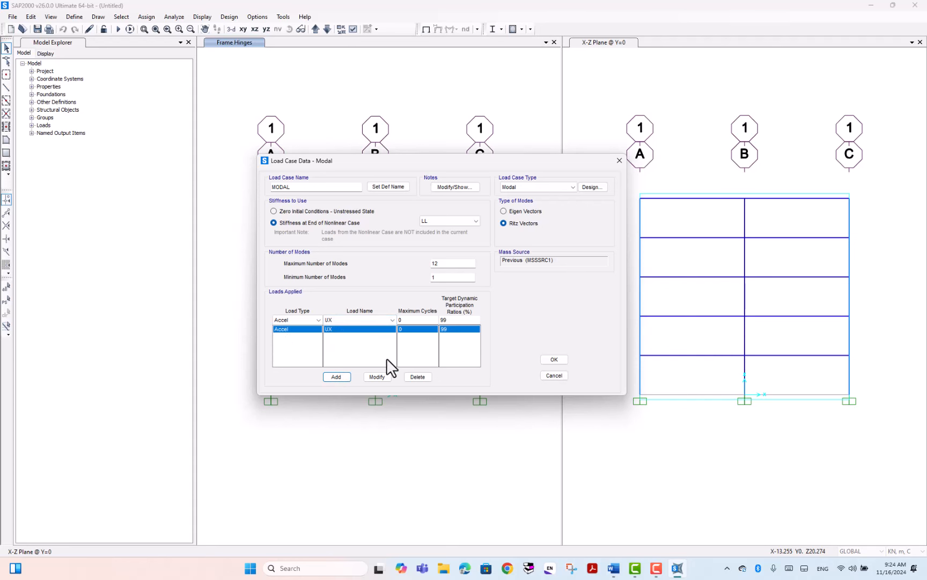
{"action": "left_click", "coordinate": [552, 359]}
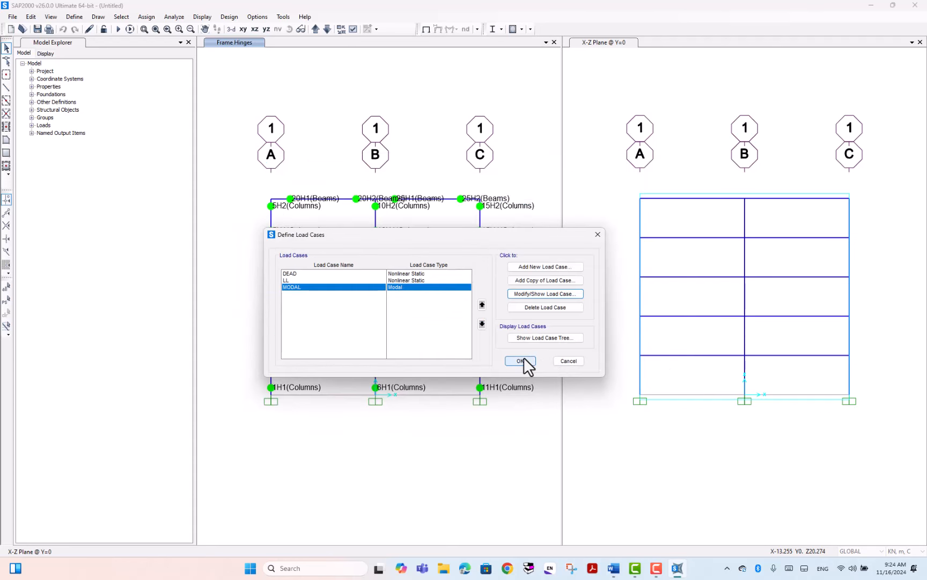
Add a nonlinear static load case named Pushover with P-Delta geometric nonlinearity.
{"action": "left_click", "coordinate": [531, 267]}
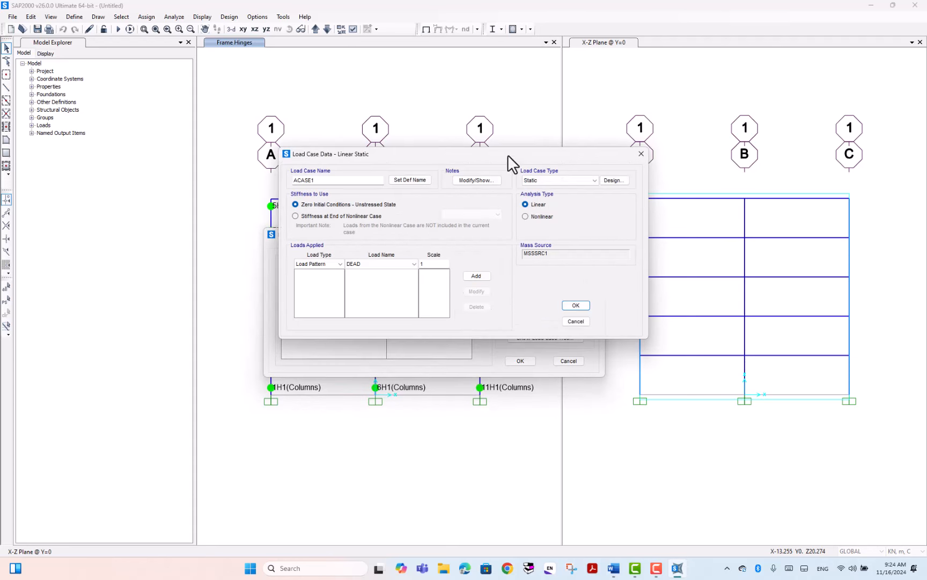
{"action": "left_click_drag", "start_coordinate": [508, 154], "coordinate": [504, 167]}
{"action": "left_click_drag", "start_coordinate": [354, 198], "coordinate": [282, 200]}
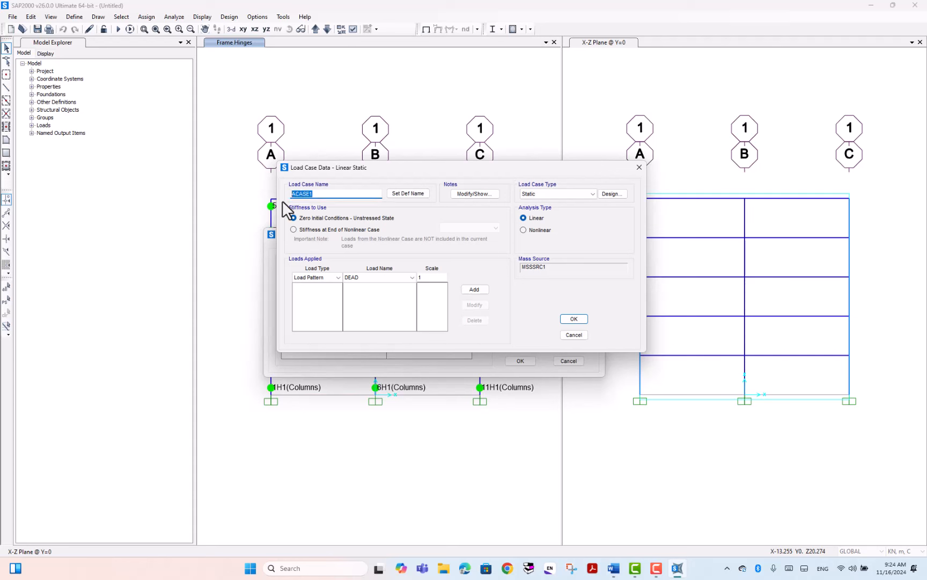
{"action": "type", "text": "Pushover"}
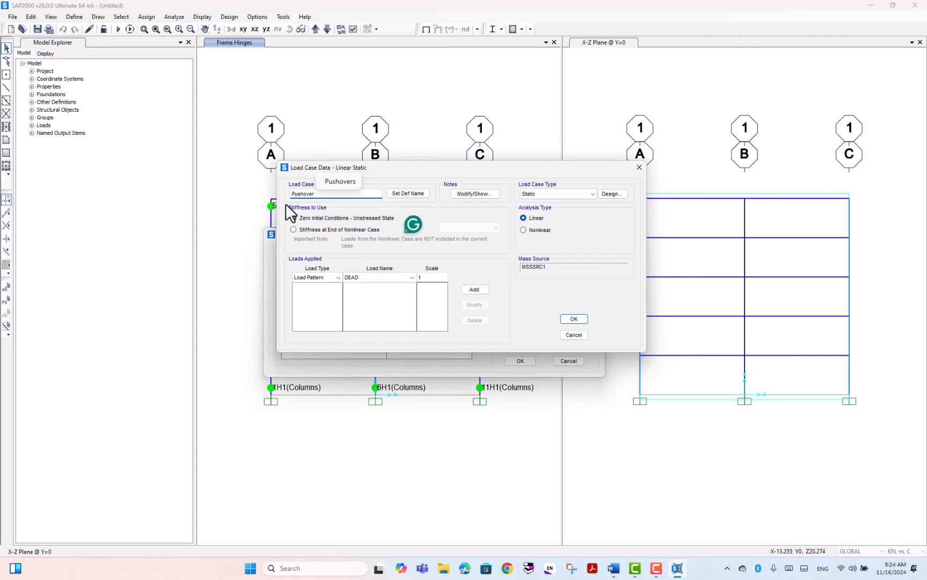
{"action": "left_click", "coordinate": [534, 191]}
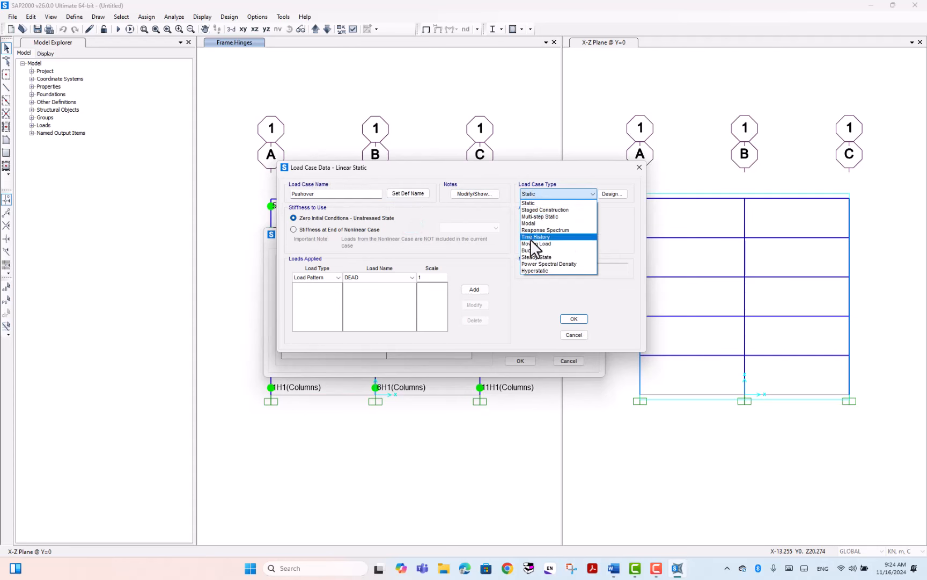
{"action": "left_click", "coordinate": [542, 286]}
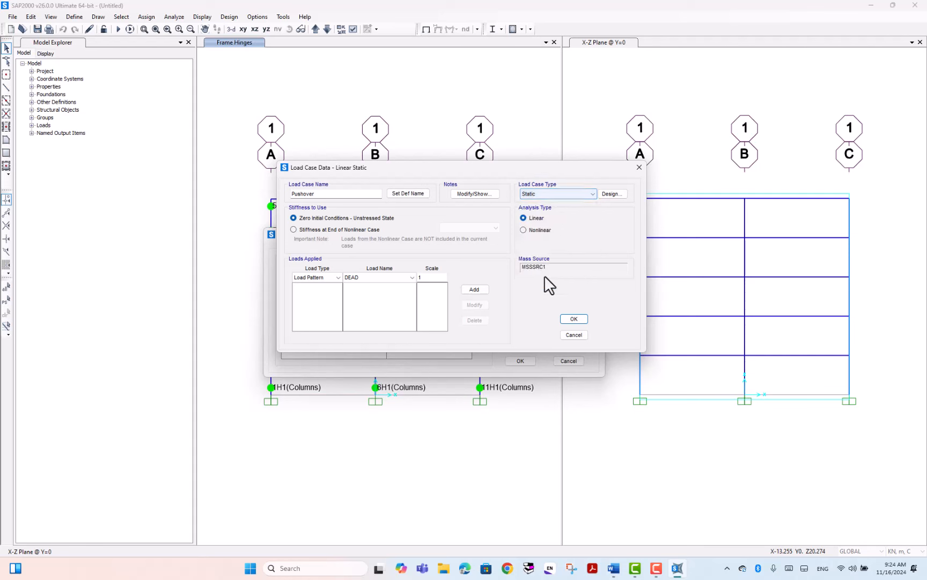
{"action": "left_click", "coordinate": [534, 228]}
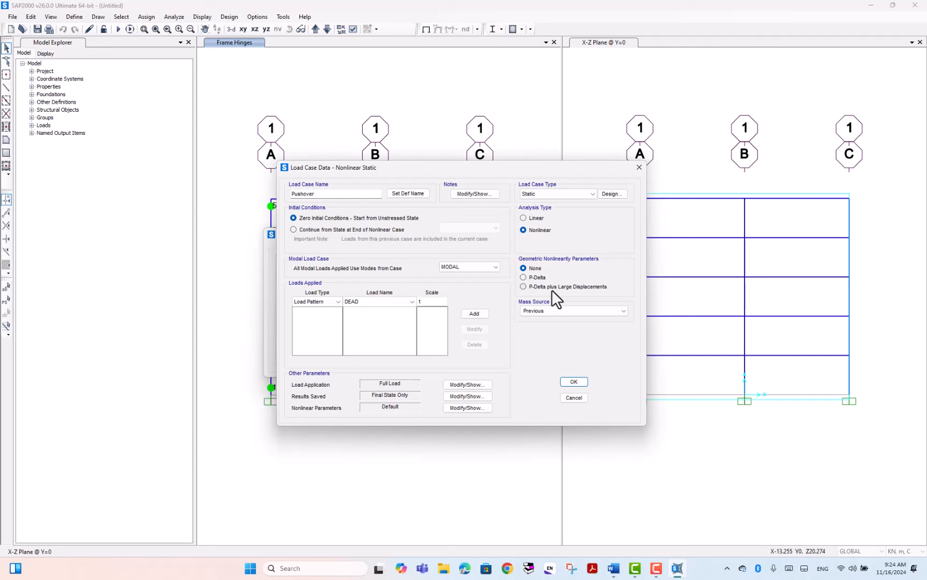
{"action": "left_click", "coordinate": [534, 276]}
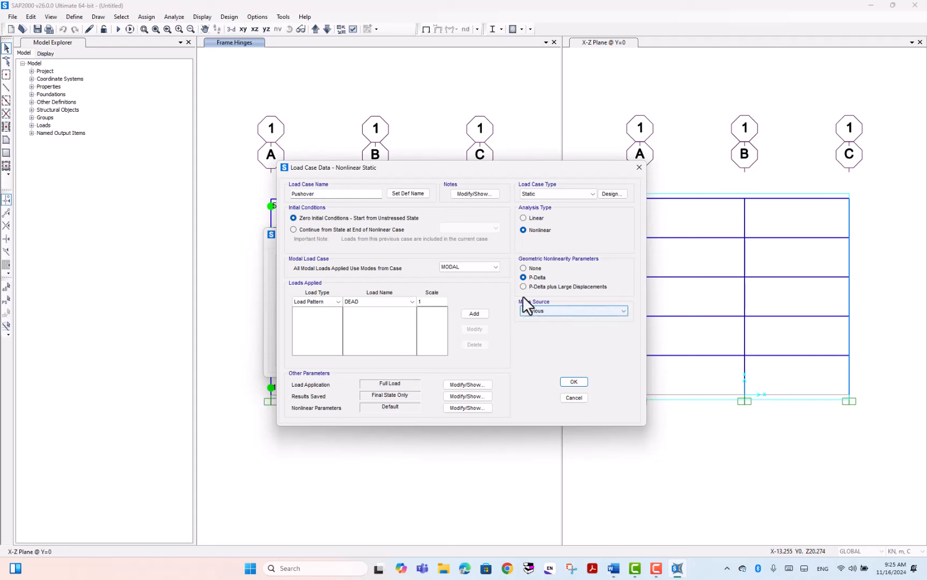
Apply a UX acceleration load with scale factor 1 to the Pushover case, keeping MODAL as its modal load case.
{"action": "left_click", "coordinate": [323, 301]}
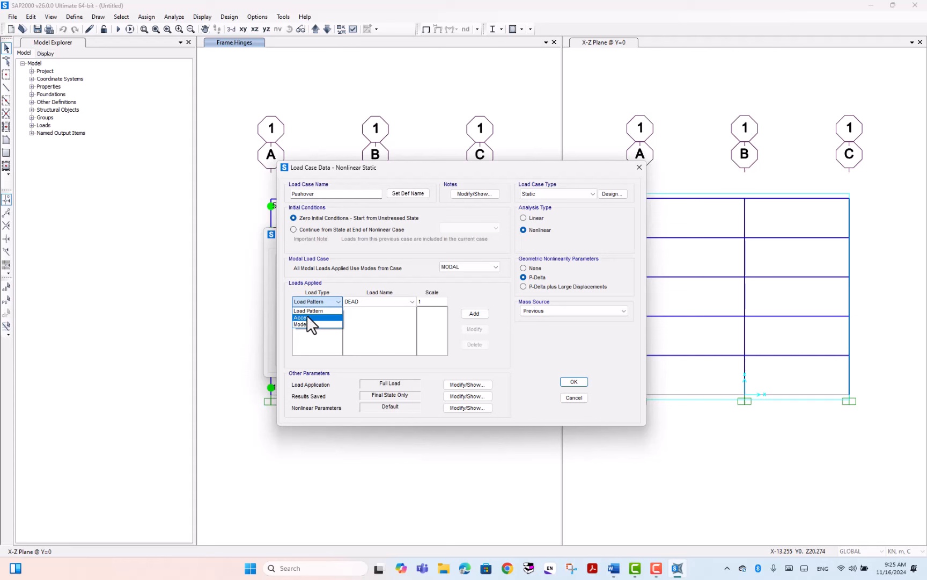
{"action": "left_click", "coordinate": [306, 316]}
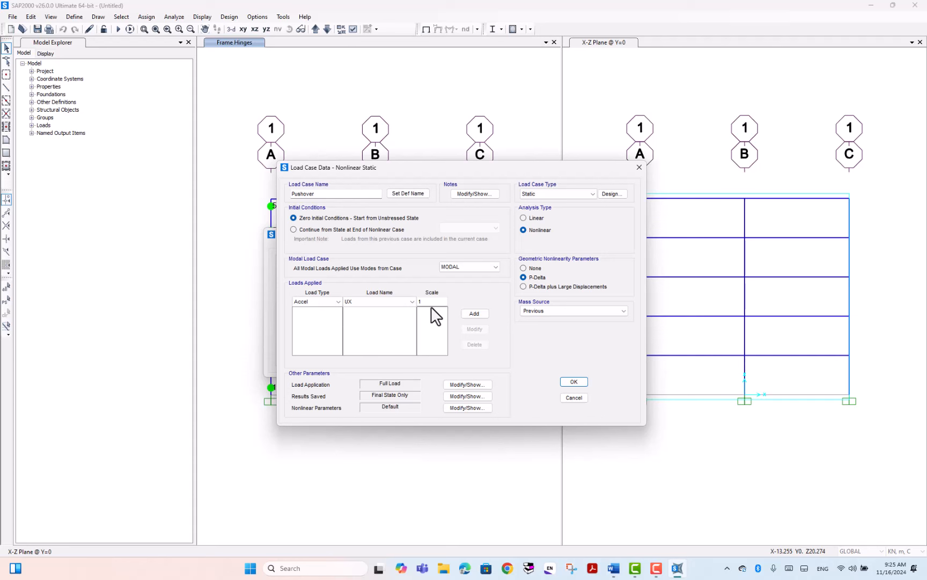
{"action": "left_click", "coordinate": [484, 315]}
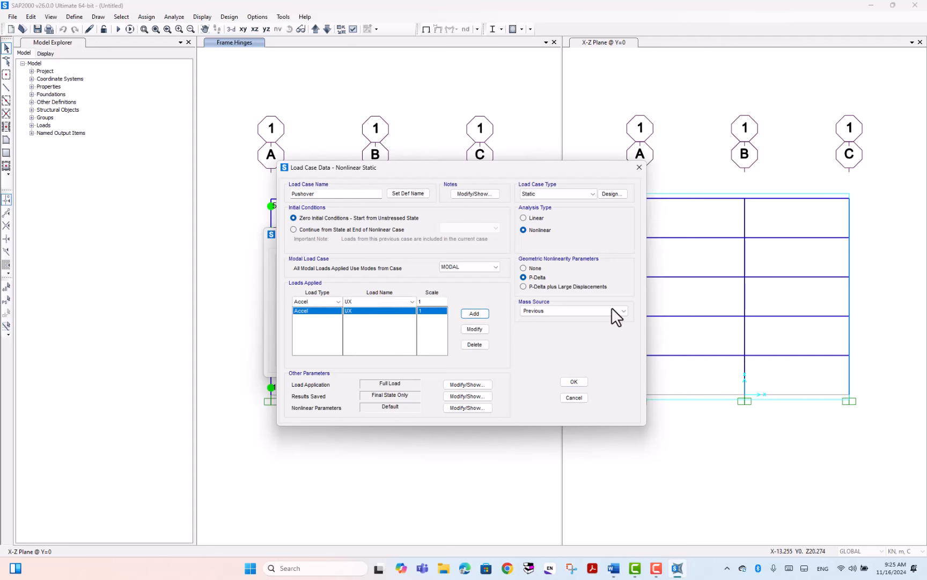
{"action": "left_click", "coordinate": [460, 267]}
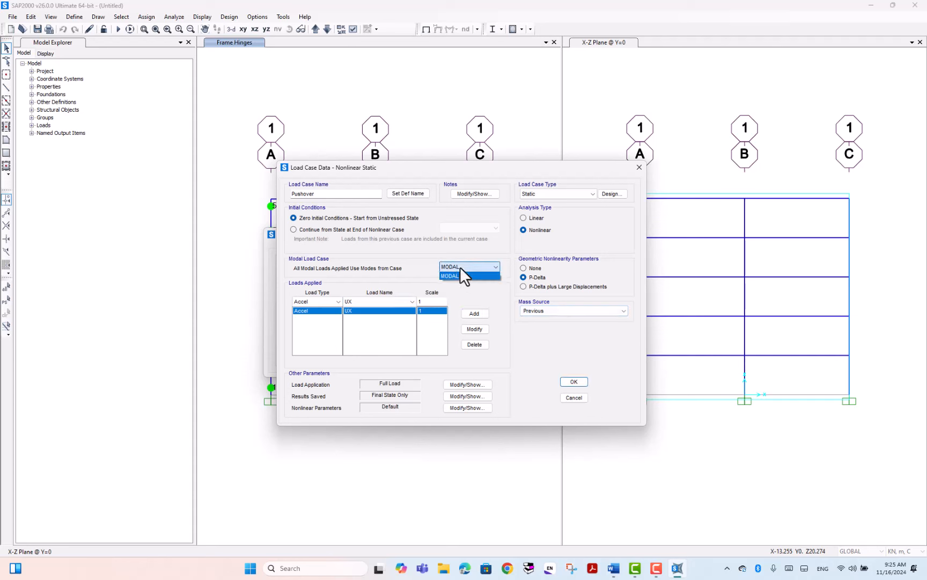
{"action": "left_click", "coordinate": [400, 277]}
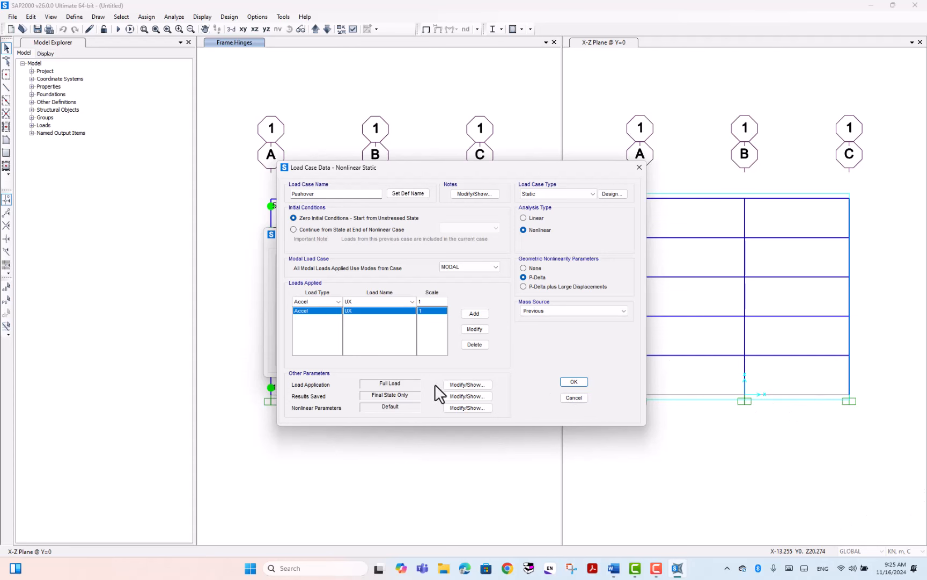
Start the Pushover case from the state at the end of nonlinear case LL.
{"action": "left_click", "coordinate": [452, 385]}
{"action": "left_click", "coordinate": [327, 228]}
{"action": "left_click", "coordinate": [475, 228]}
{"action": "left_click", "coordinate": [465, 240]}
Set Pushover's load application to displacement control with a monitored displacement magnitude of 1 m, keeping DOF U1 at joint 6 and no additional controlled displacements.
{"action": "left_click", "coordinate": [464, 383]}
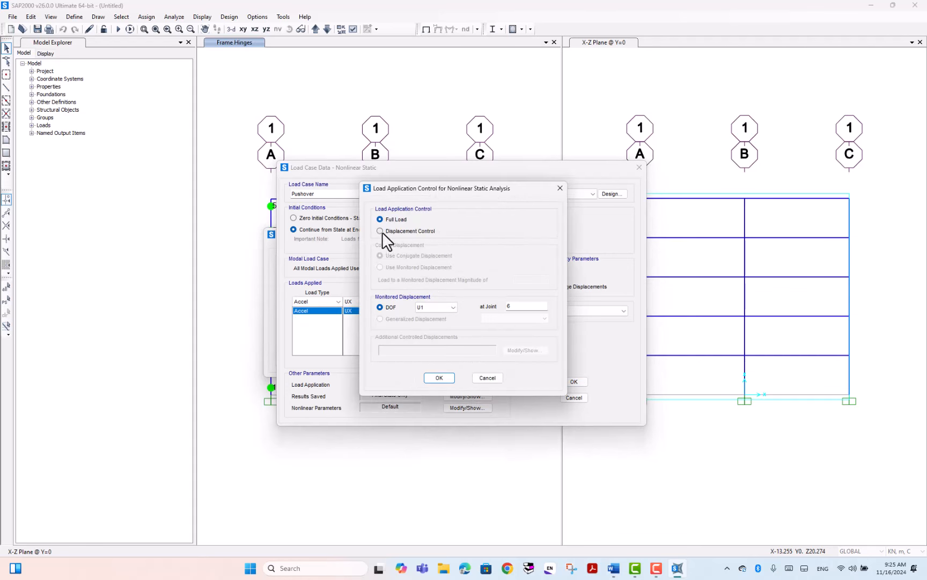
{"action": "left_click", "coordinate": [396, 231]}
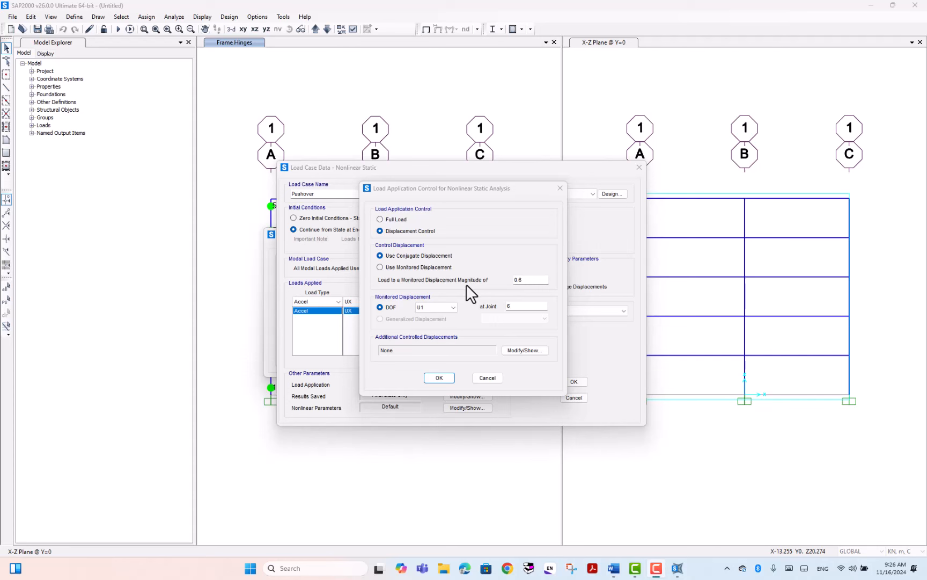
{"action": "left_click", "coordinate": [534, 280]}
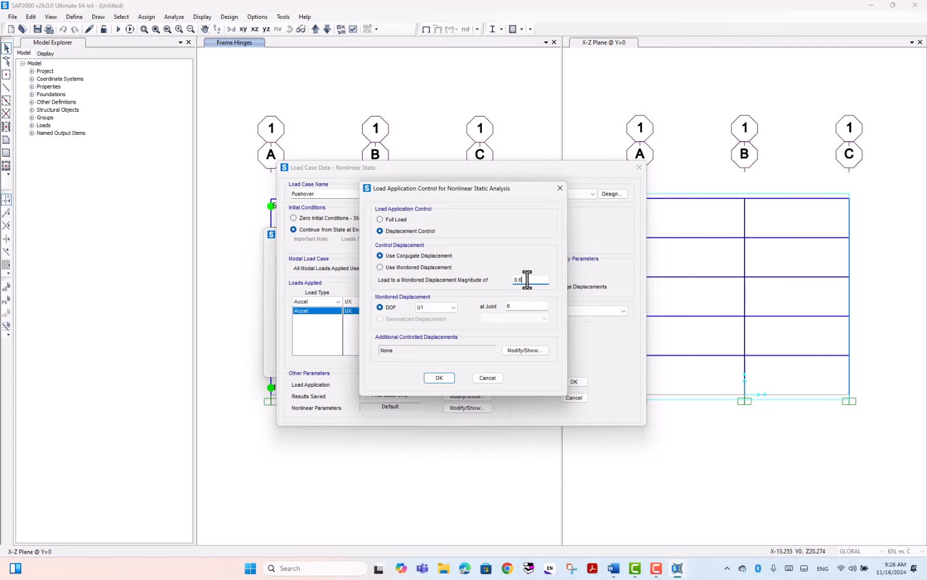
{"action": "left_click_drag", "start_coordinate": [527, 280], "coordinate": [508, 279]}
{"action": "type", "text": "1"}
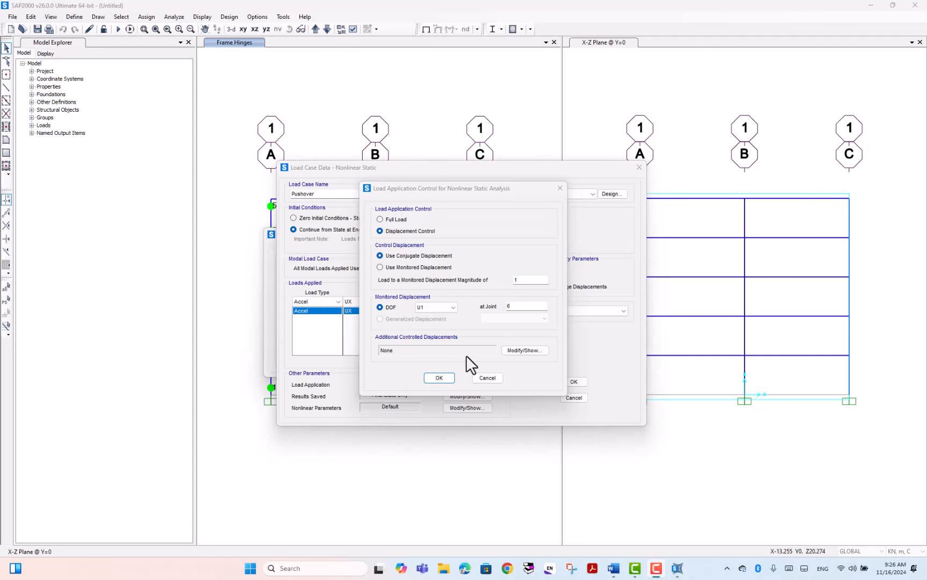
{"action": "left_click", "coordinate": [518, 349]}
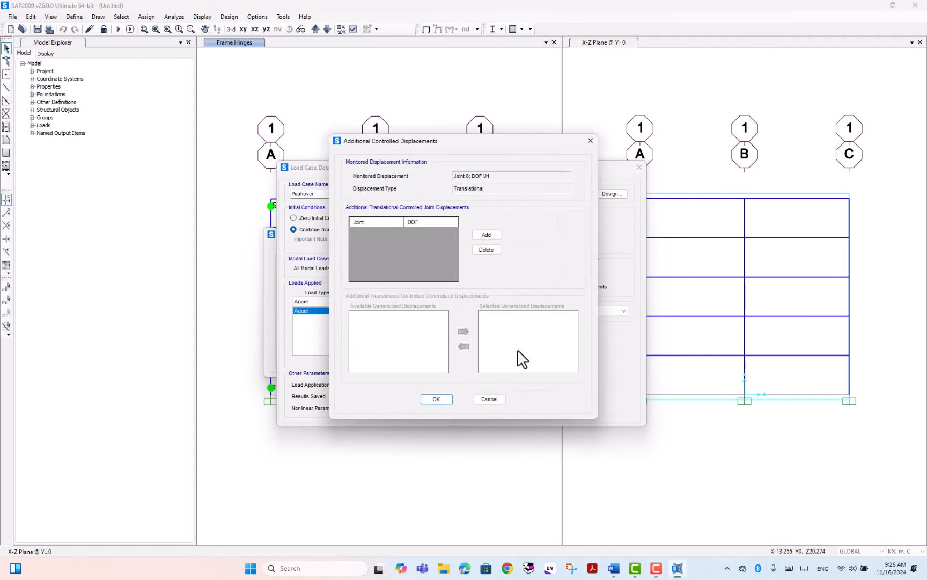
{"action": "left_click_drag", "start_coordinate": [519, 144], "coordinate": [458, 149]}
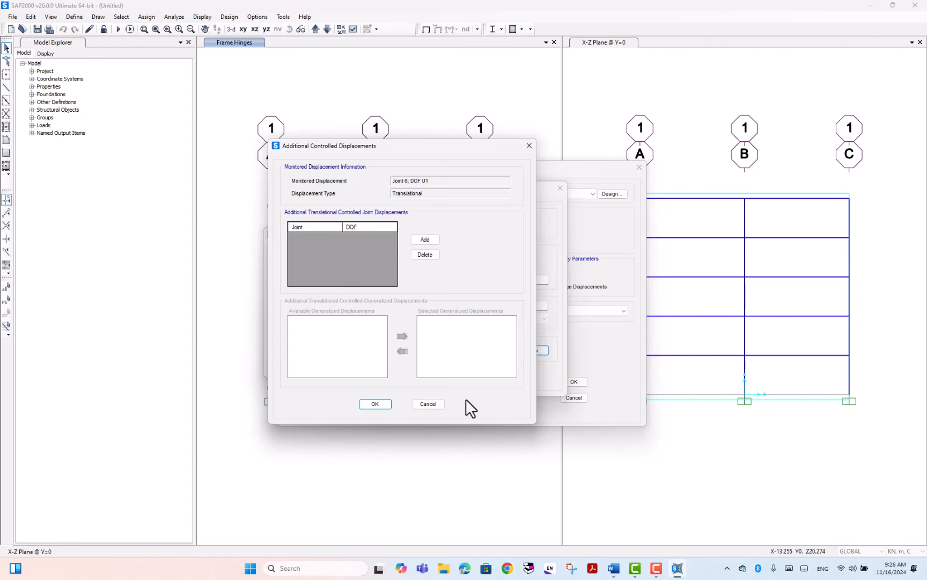
{"action": "left_click", "coordinate": [428, 404]}
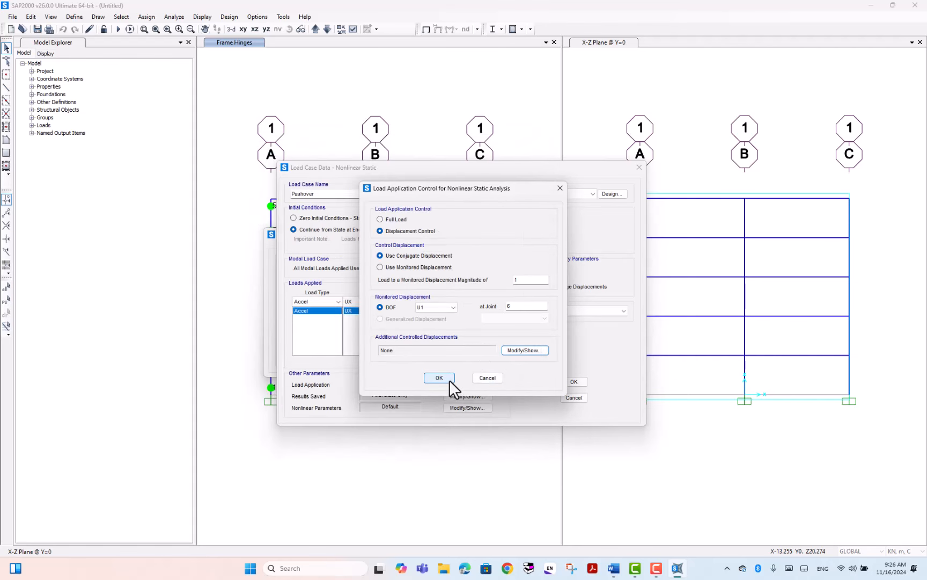
{"action": "left_click", "coordinate": [448, 379]}
Save multiple states for the Pushover results, with a minimum of 10 and a maximum of 100 saved states.
{"action": "left_click", "coordinate": [469, 397]}
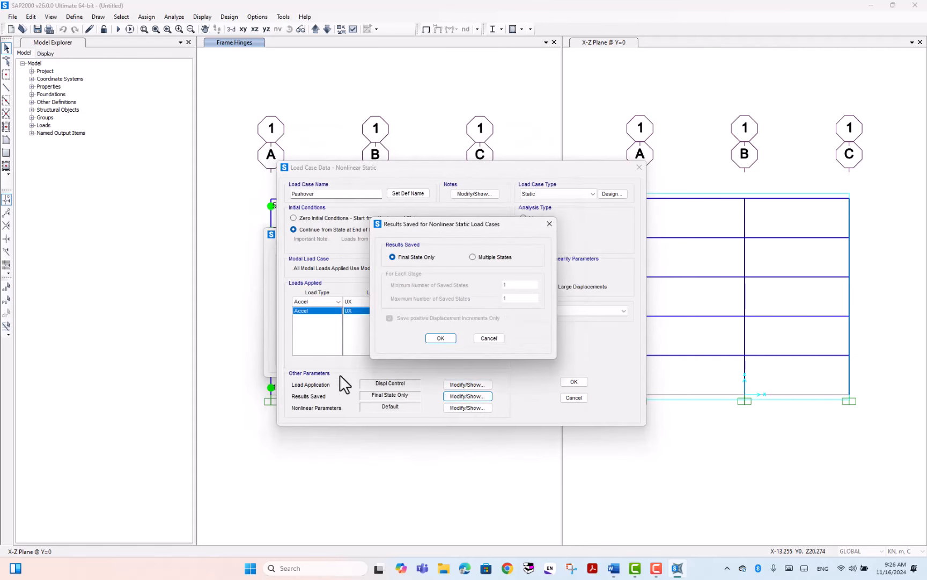
{"action": "left_click", "coordinate": [490, 253]}
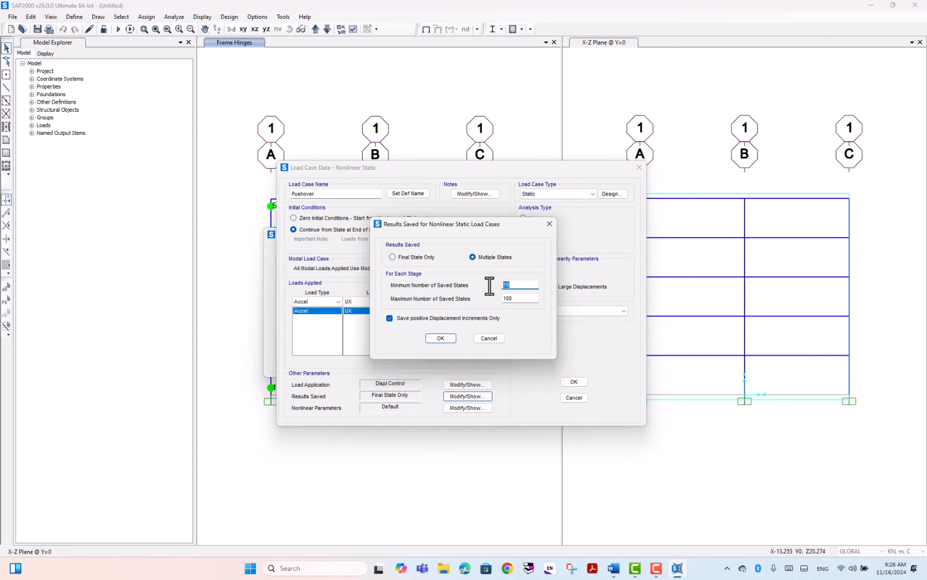
{"action": "left_click", "coordinate": [441, 337]}
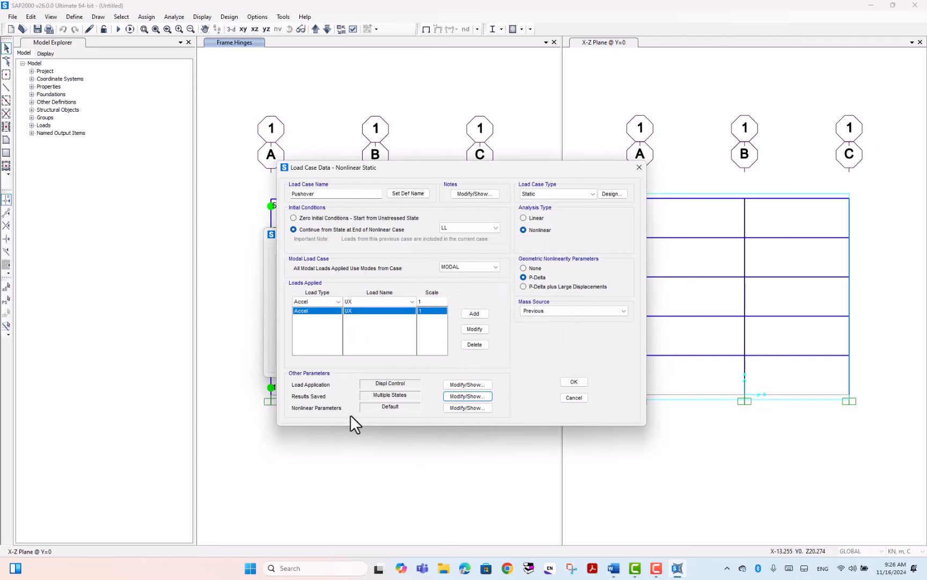
Review the nonlinear solution parameters of the Pushover case, keep the defaults and accept the load case.
{"action": "left_click", "coordinate": [479, 407]}
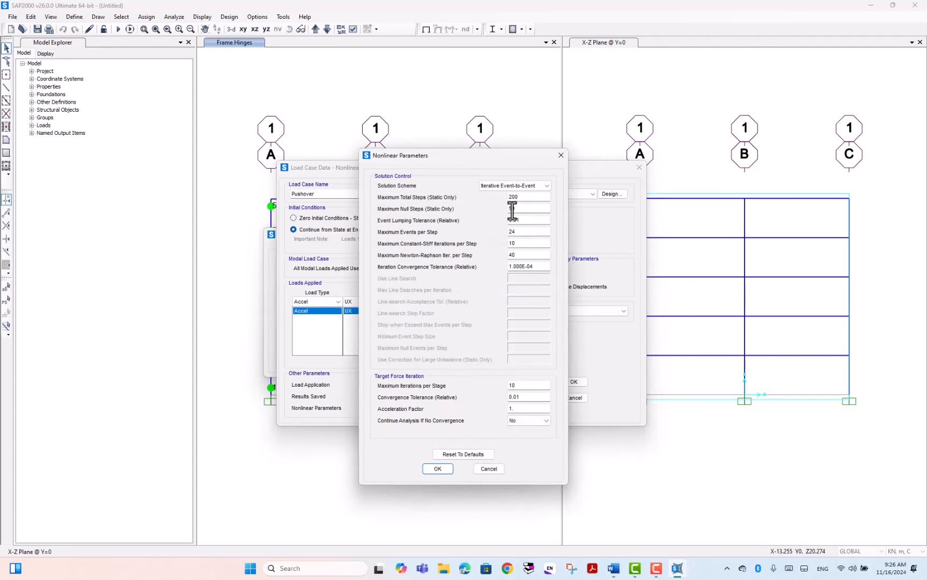
{"action": "left_click_drag", "start_coordinate": [504, 157], "coordinate": [474, 126]}
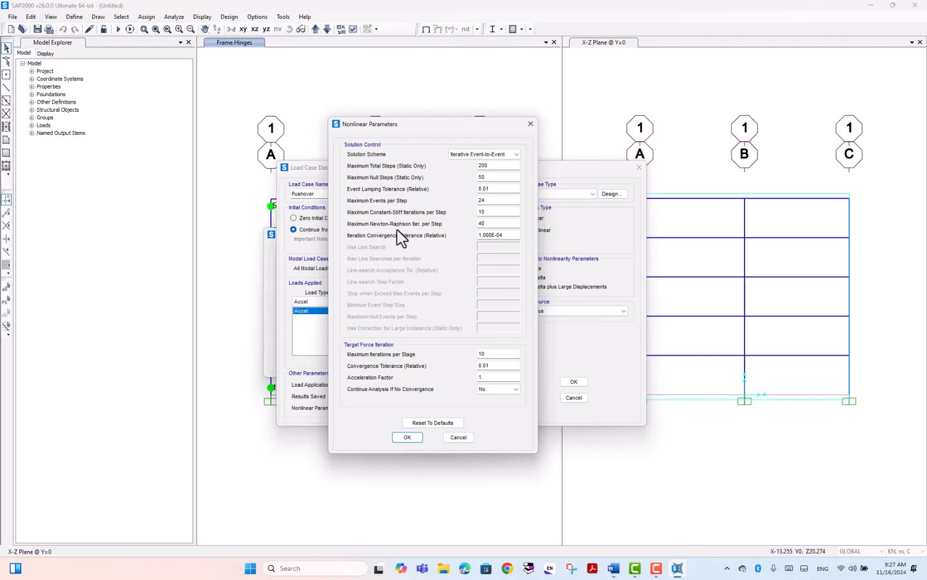
{"action": "double_click", "coordinate": [470, 166]}
{"action": "left_click_drag", "start_coordinate": [497, 121], "coordinate": [416, 124]}
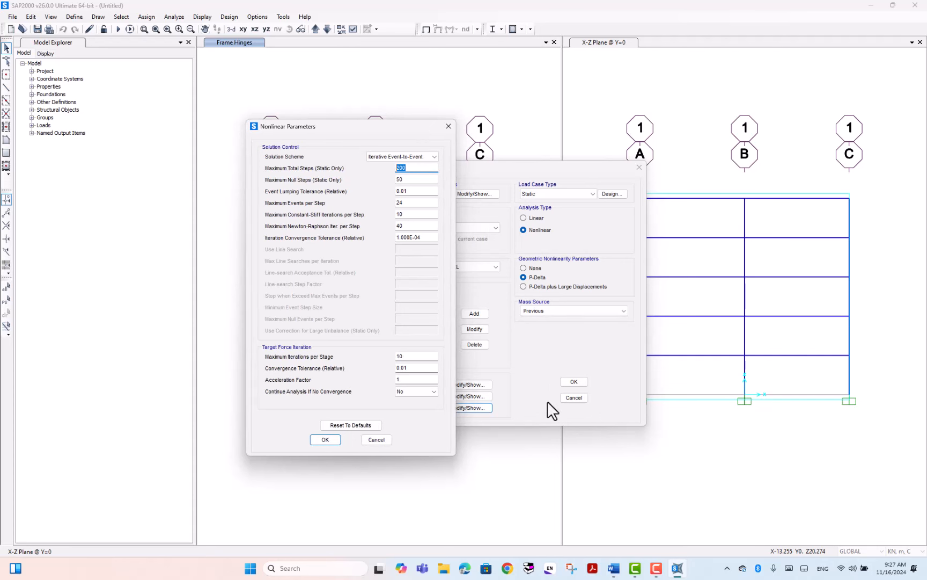
{"action": "double_click", "coordinate": [407, 179]}
{"action": "left_click", "coordinate": [411, 190]}
{"action": "key", "text": "BackSpace"}
{"action": "left_click", "coordinate": [321, 439]}
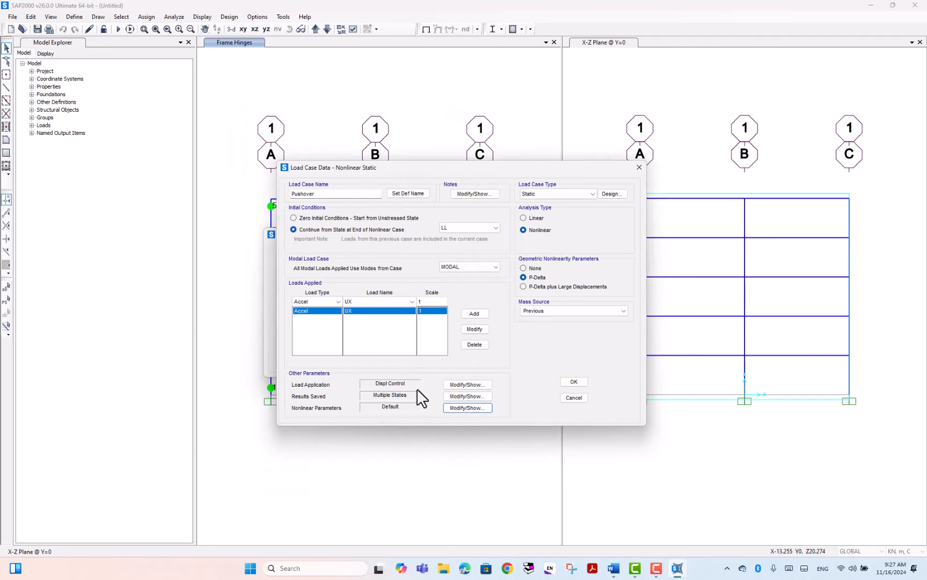
{"action": "left_click", "coordinate": [572, 382]}
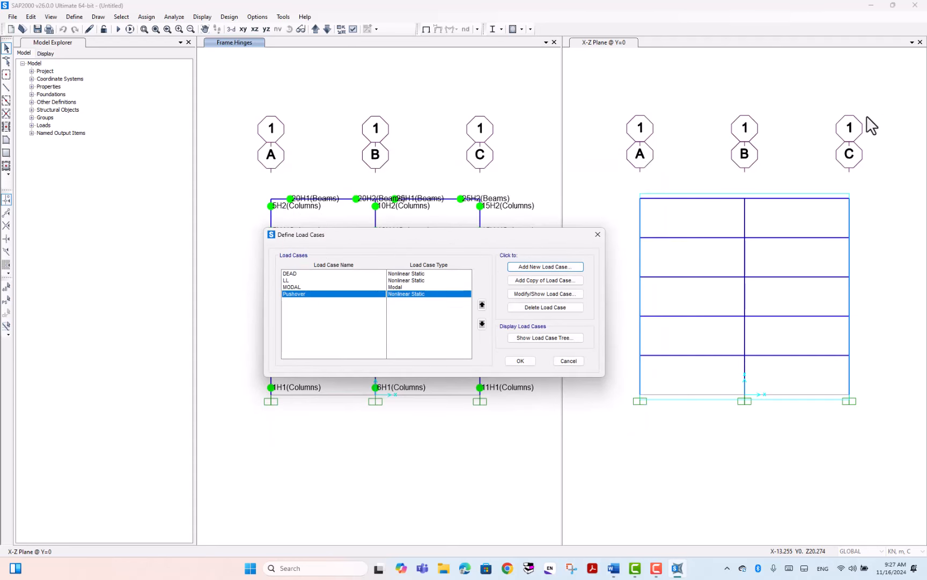
Create a copy of the Pushover load case named Pushover-Mode.
{"action": "left_click", "coordinate": [860, 129]}
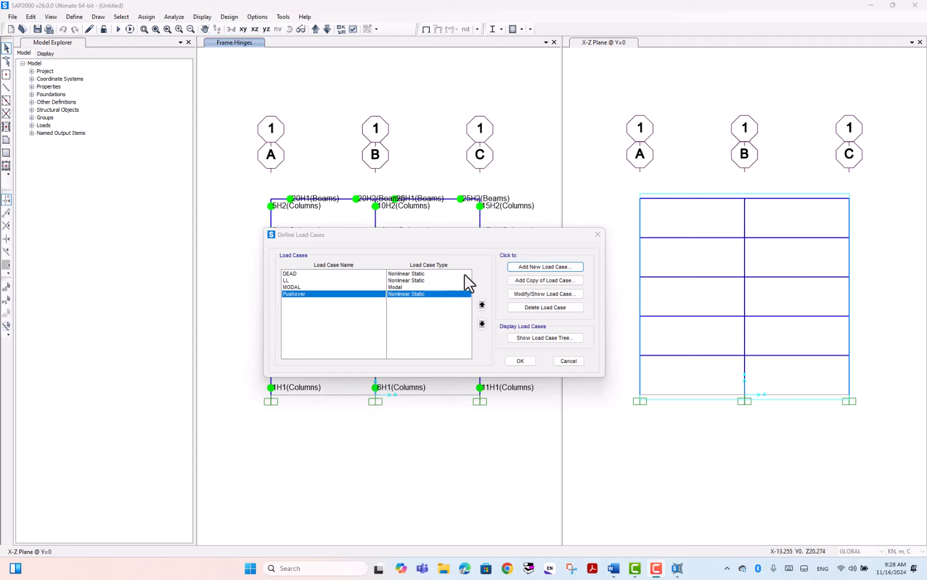
{"action": "left_click", "coordinate": [529, 279]}
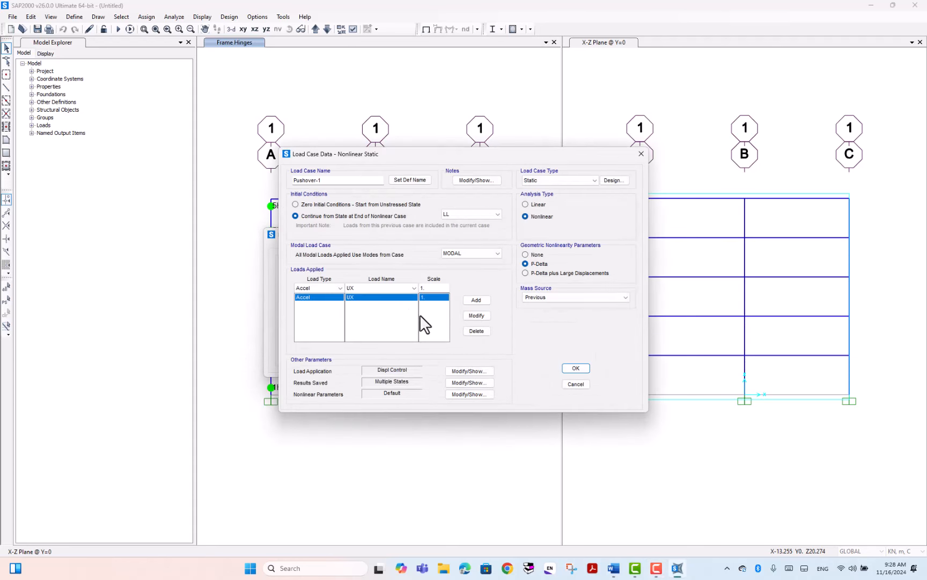
{"action": "left_click", "coordinate": [331, 180]}
{"action": "type", "text": "Mode"}
Replace the UX acceleration load in Pushover-Mode with a Mode 1 load at scale factor 1 and accept the case.
{"action": "left_click", "coordinate": [327, 288]}
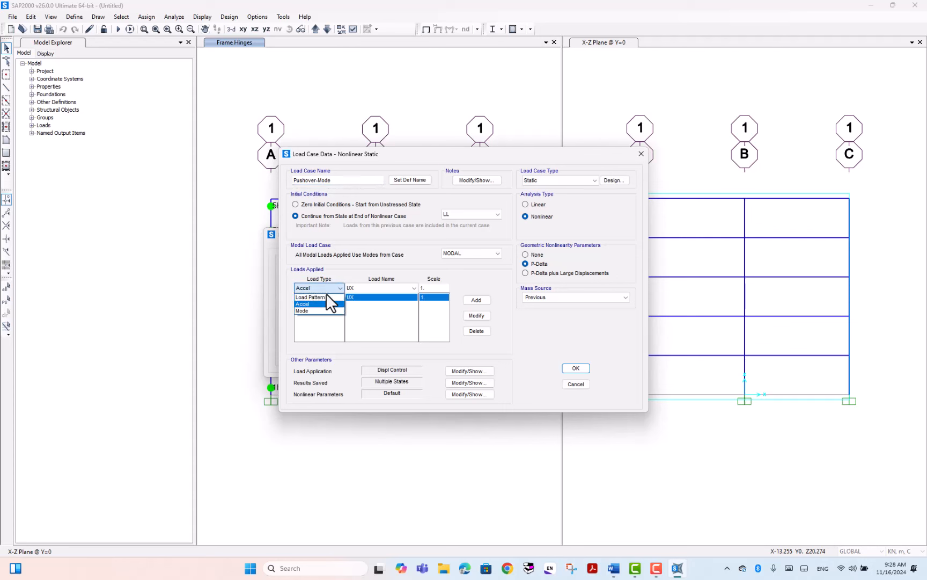
{"action": "left_click", "coordinate": [312, 310]}
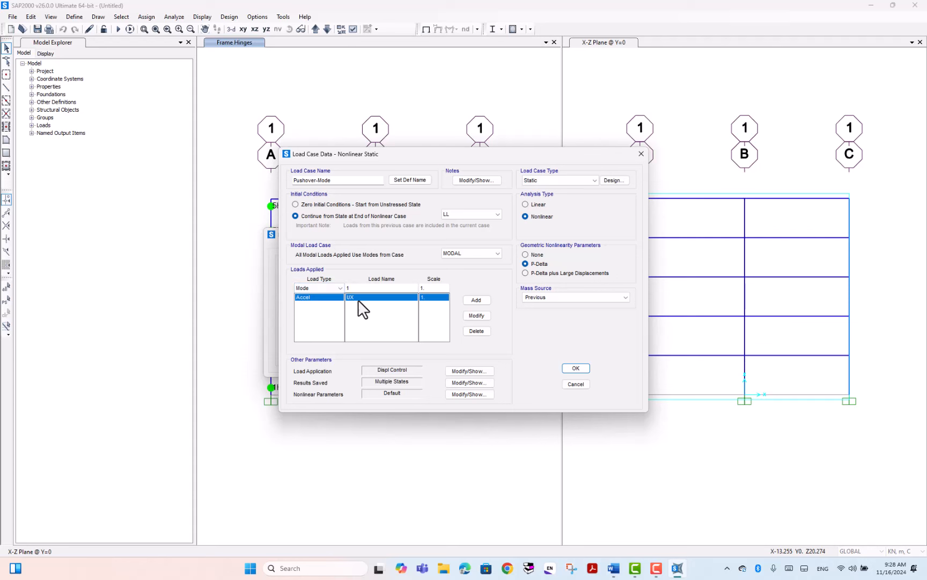
{"action": "left_click", "coordinate": [309, 290]}
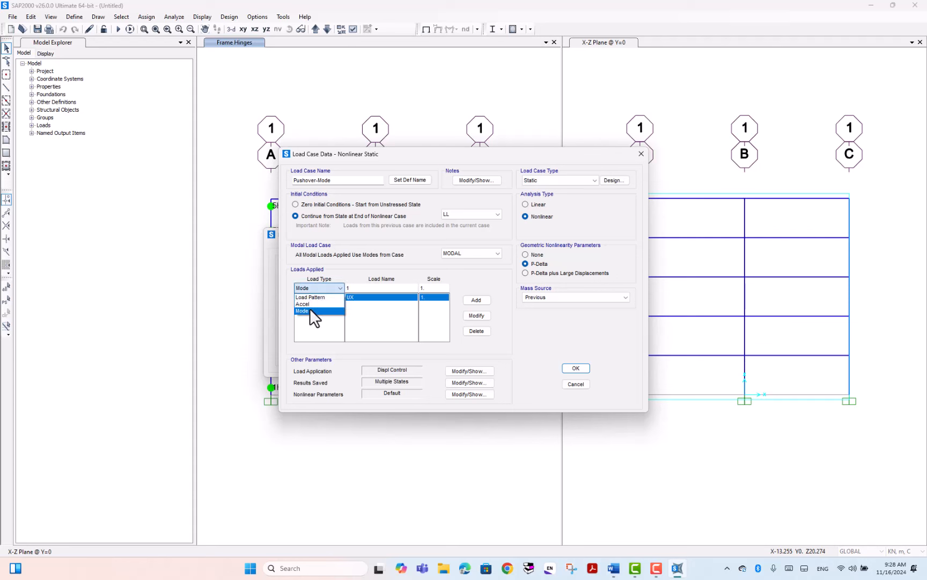
{"action": "left_click", "coordinate": [313, 309]}
{"action": "left_click", "coordinate": [471, 318]}
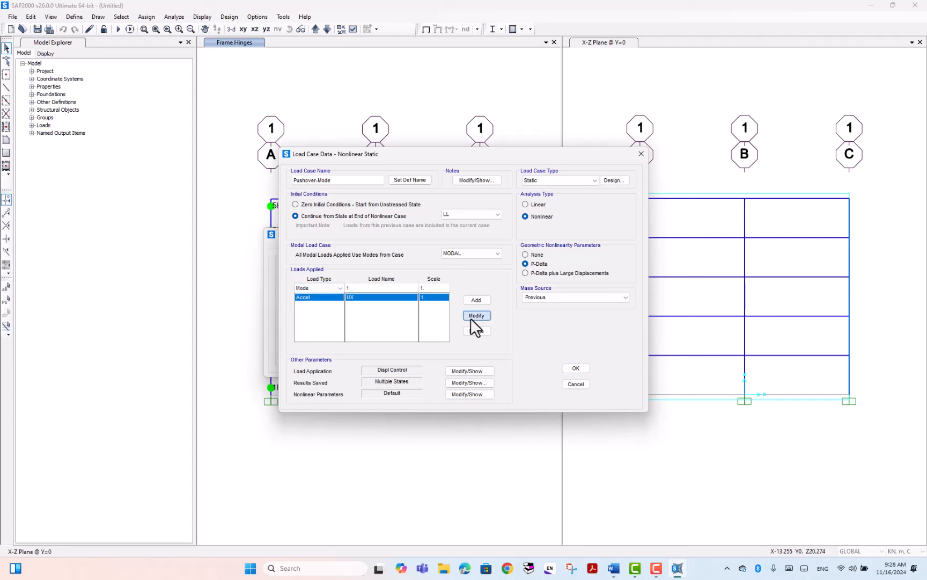
{"action": "left_click", "coordinate": [372, 288]}
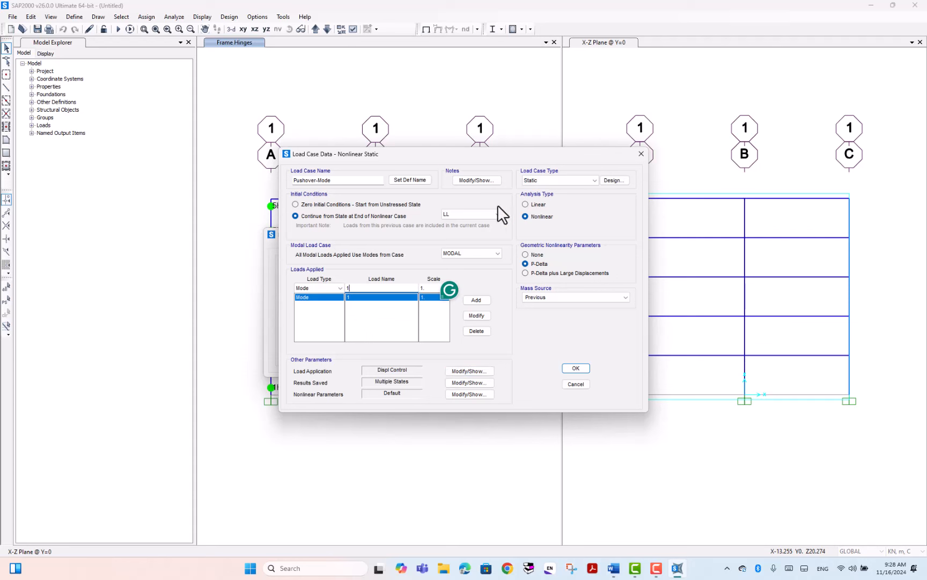
{"action": "left_click", "coordinate": [575, 368]}
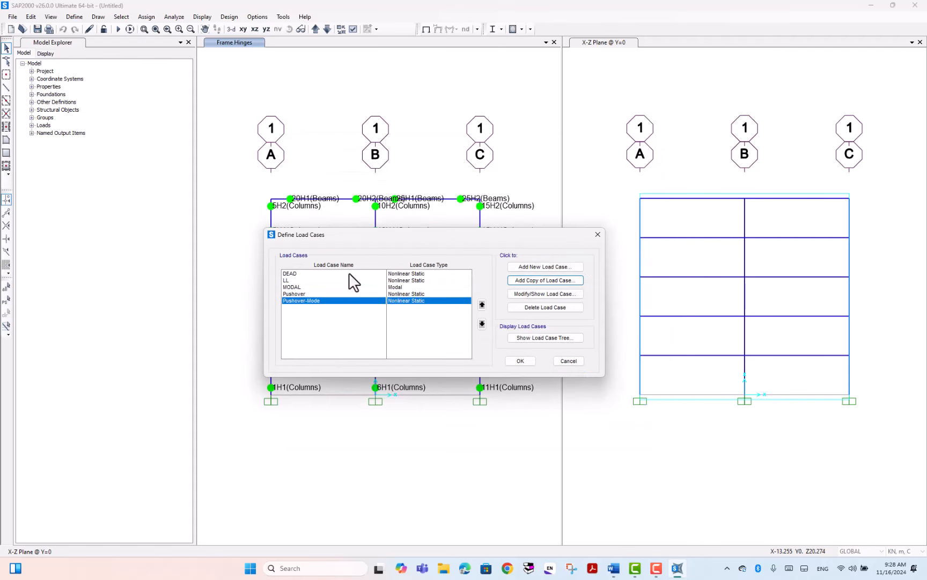
Copy the Pushover-Mode load case as Pushover-Mode2, change its load to Mode 2 at scale factor 1, and accept the load cases.
{"action": "left_click", "coordinate": [529, 280]}
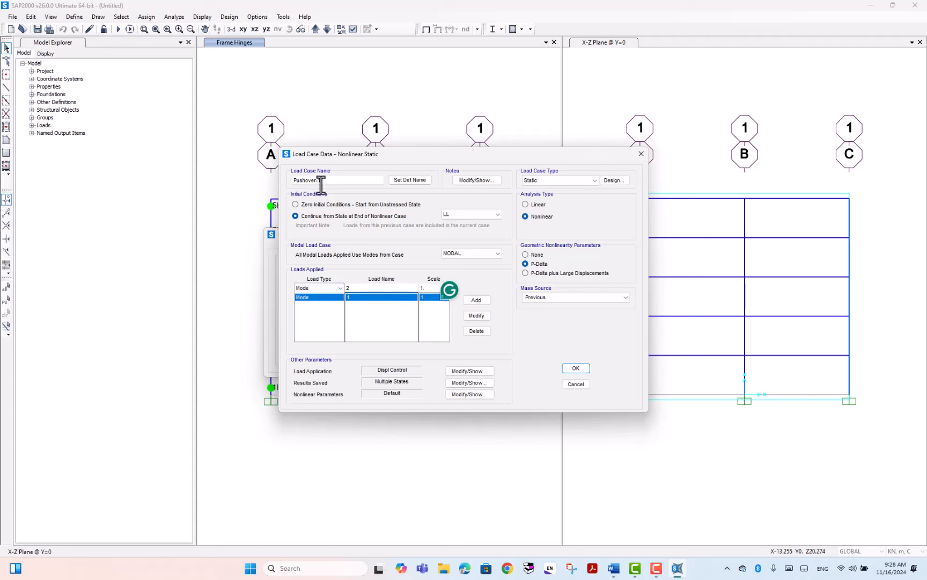
{"action": "left_click", "coordinate": [477, 315]}
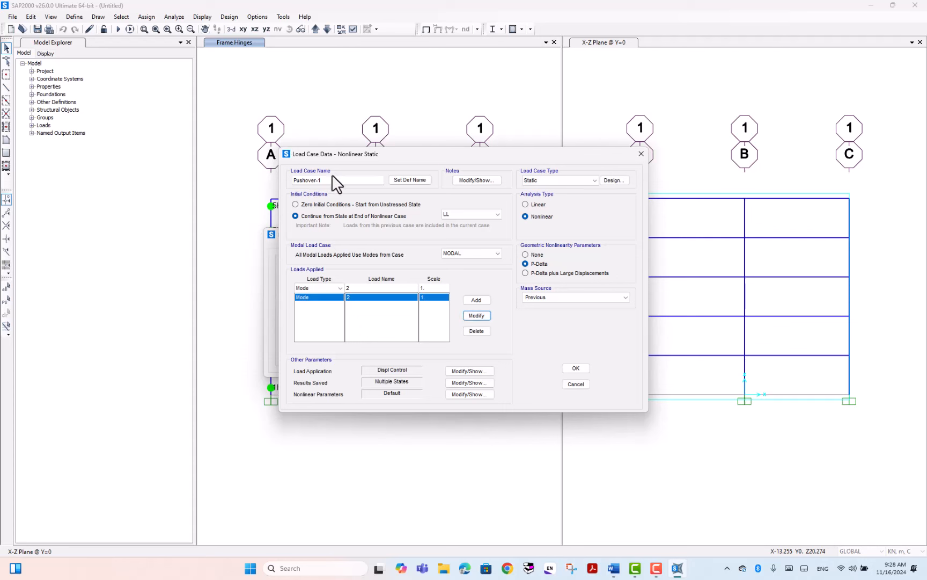
{"action": "double_click", "coordinate": [320, 180]}
{"action": "left_click", "coordinate": [578, 369]}
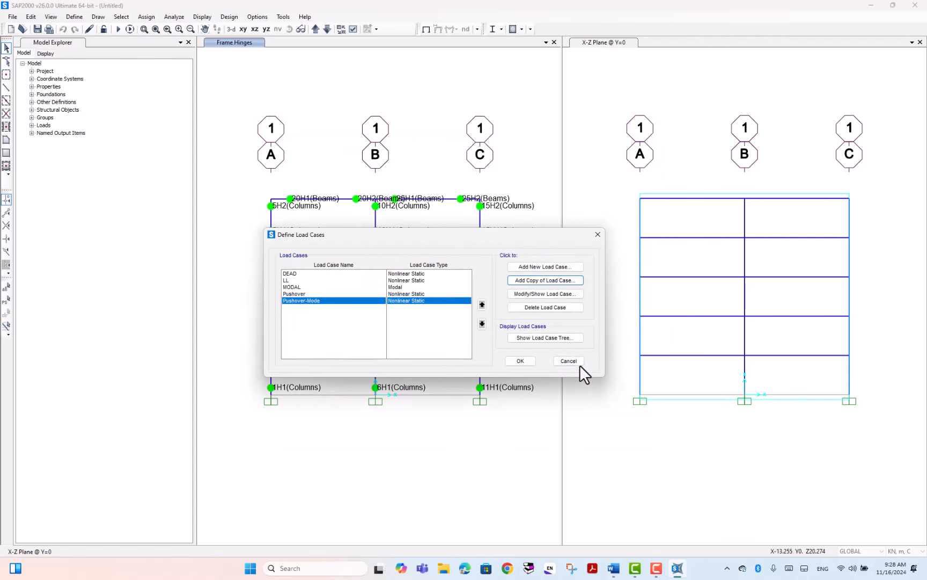
{"action": "left_click", "coordinate": [313, 294]}
{"action": "left_click", "coordinate": [312, 302]}
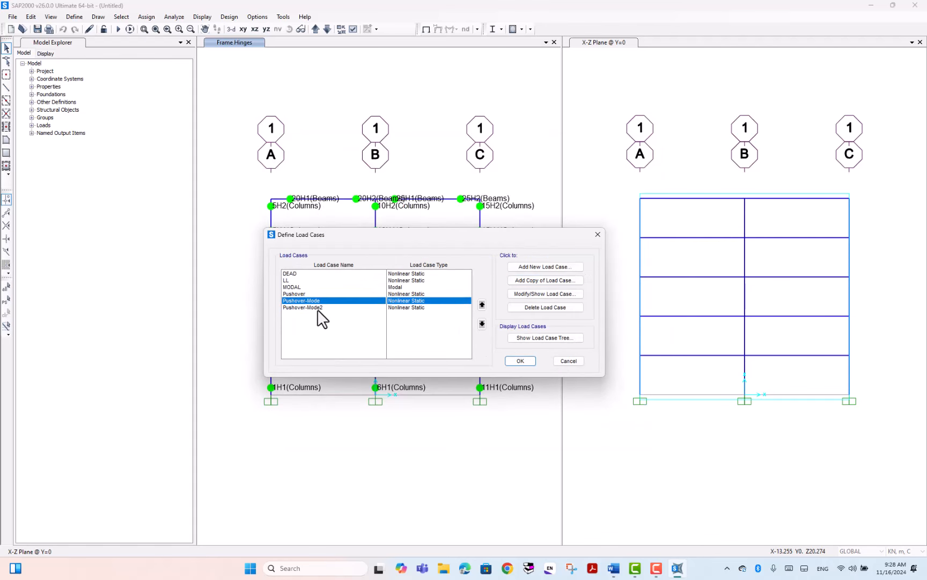
{"action": "left_click", "coordinate": [317, 308]}
{"action": "left_click", "coordinate": [517, 360]}
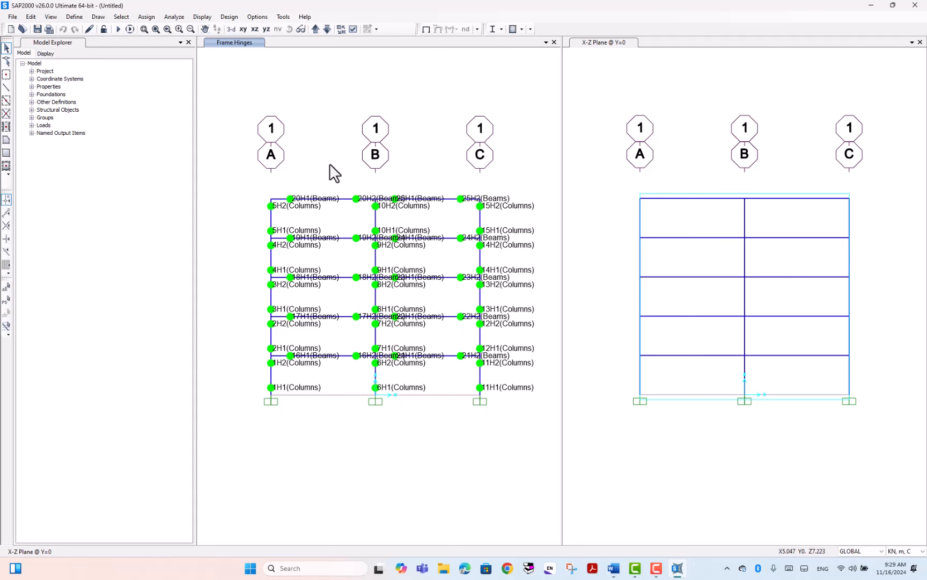
Switch mass source MSSSRC1 from element self mass to specified load patterns and add DEAD with multiplier 1.
{"action": "left_click", "coordinate": [68, 17]}
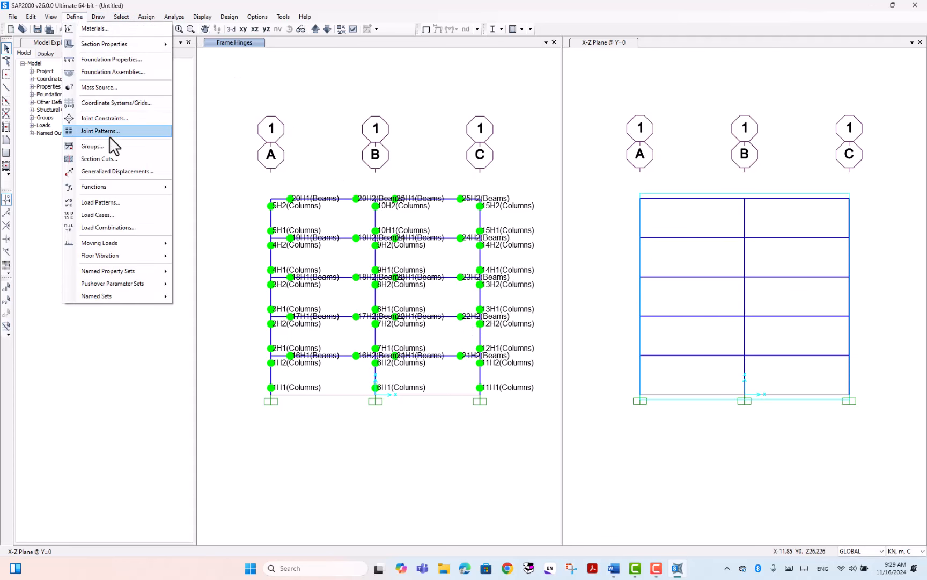
{"action": "left_click", "coordinate": [111, 88]}
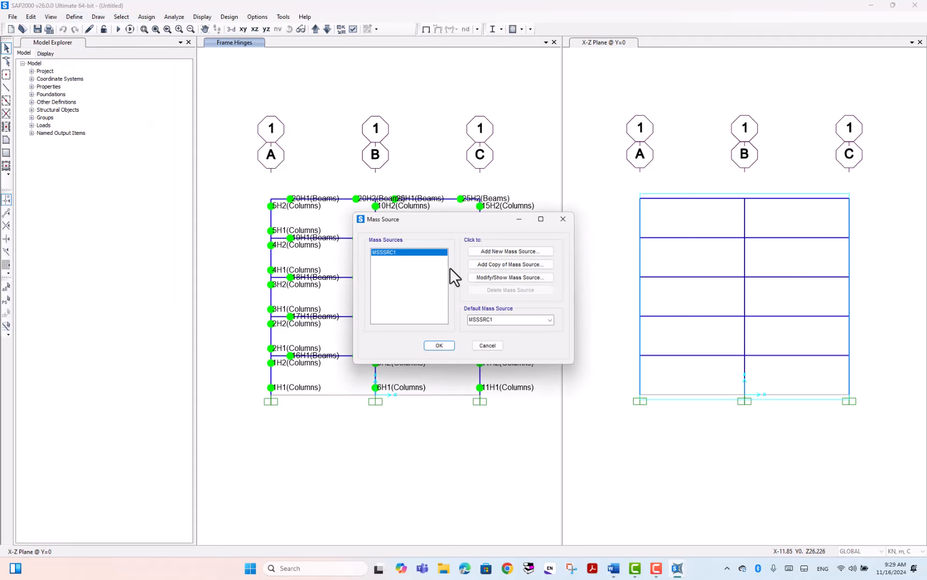
{"action": "left_click", "coordinate": [492, 277]}
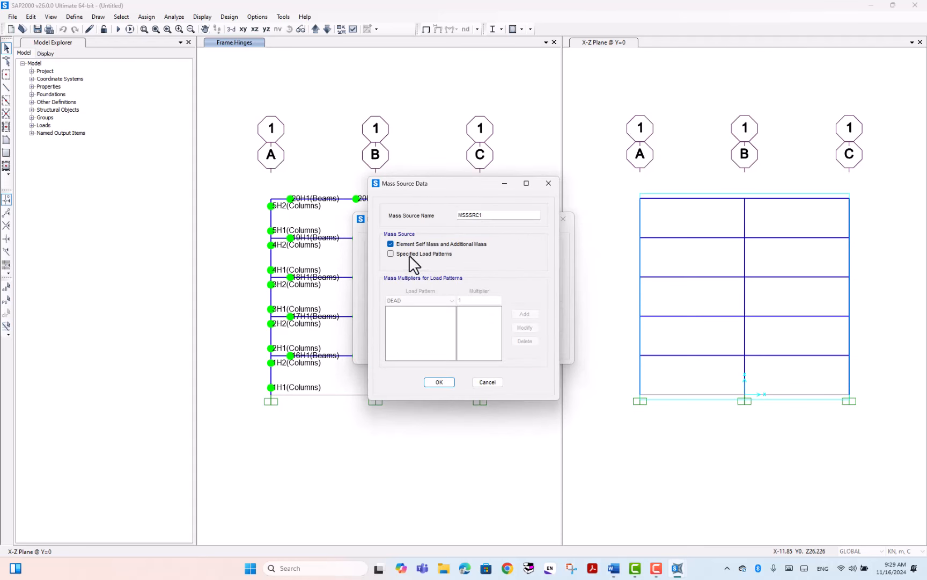
{"action": "left_click", "coordinate": [406, 252]}
{"action": "left_click", "coordinate": [390, 243]}
{"action": "left_click", "coordinate": [528, 314]}
Add the LL pattern to the mass source with multiplier 0.25 and accept the mass source definition.
{"action": "left_click", "coordinate": [452, 300]}
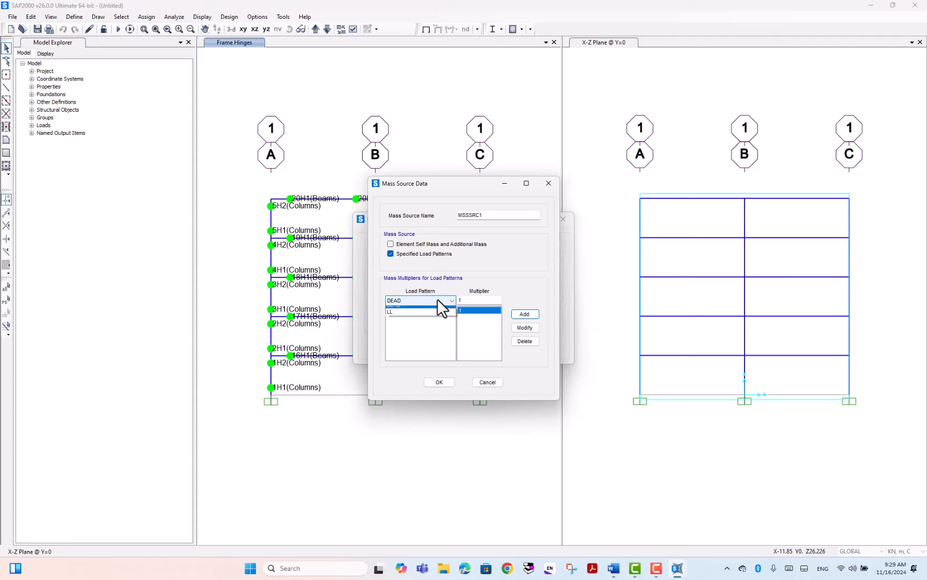
{"action": "left_click", "coordinate": [419, 316]}
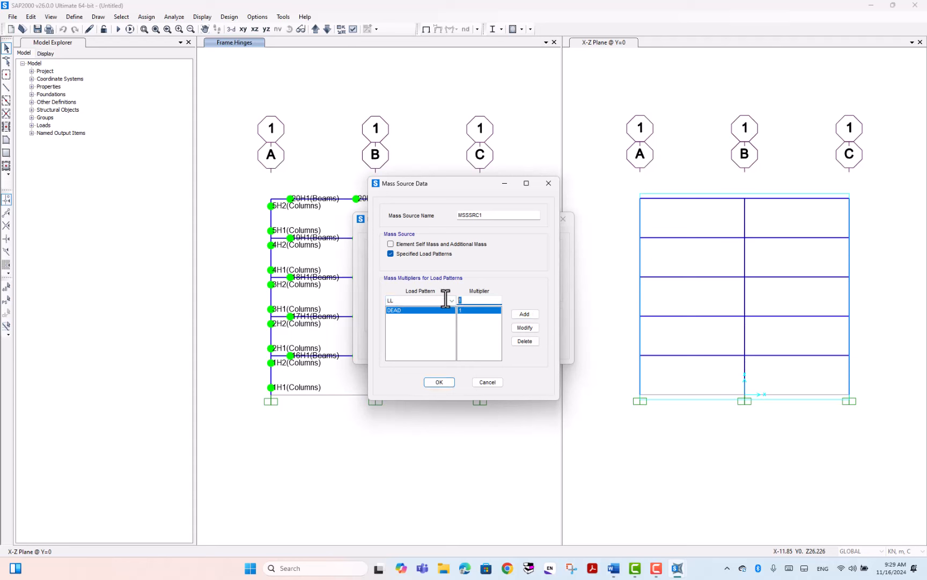
{"action": "key", "text": "Tab"}
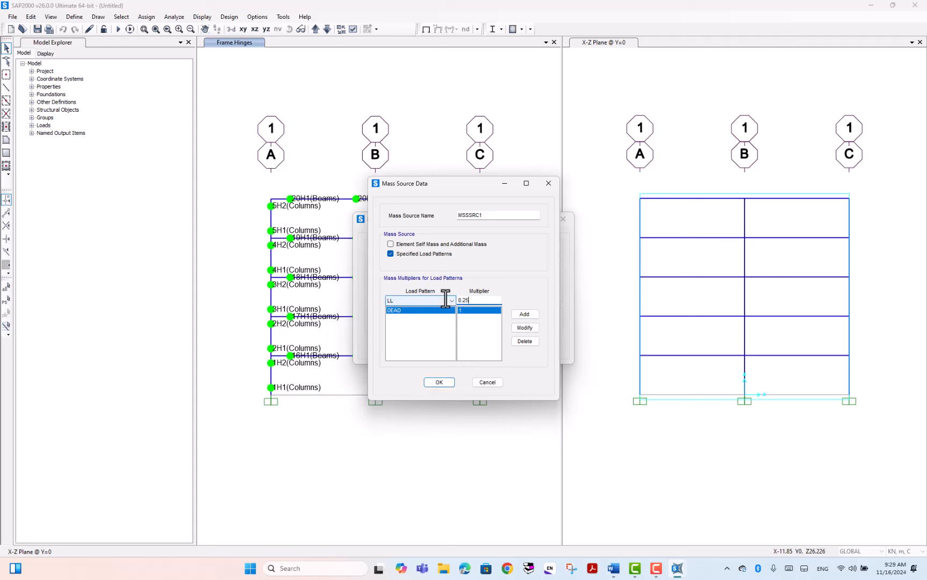
{"action": "left_click", "coordinate": [524, 314]}
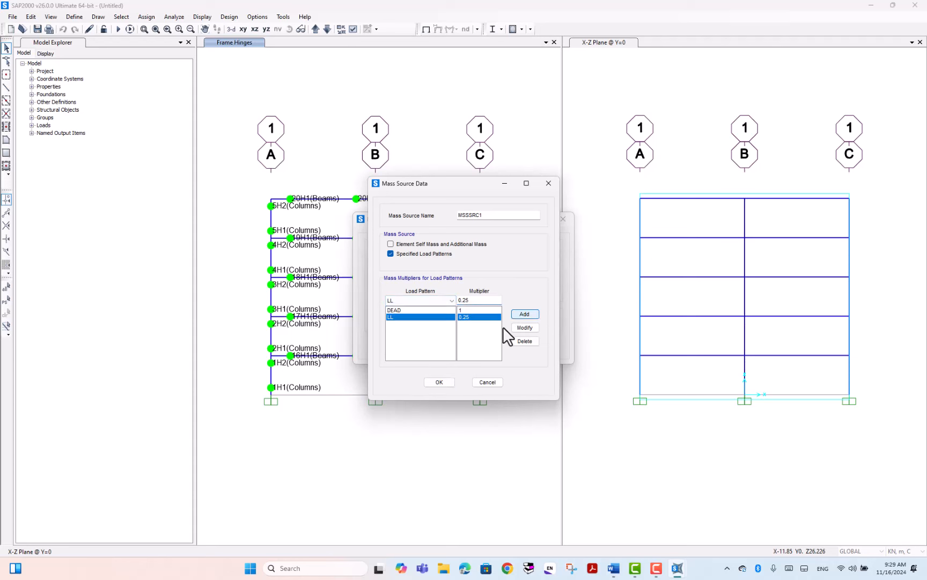
{"action": "left_click", "coordinate": [439, 383]}
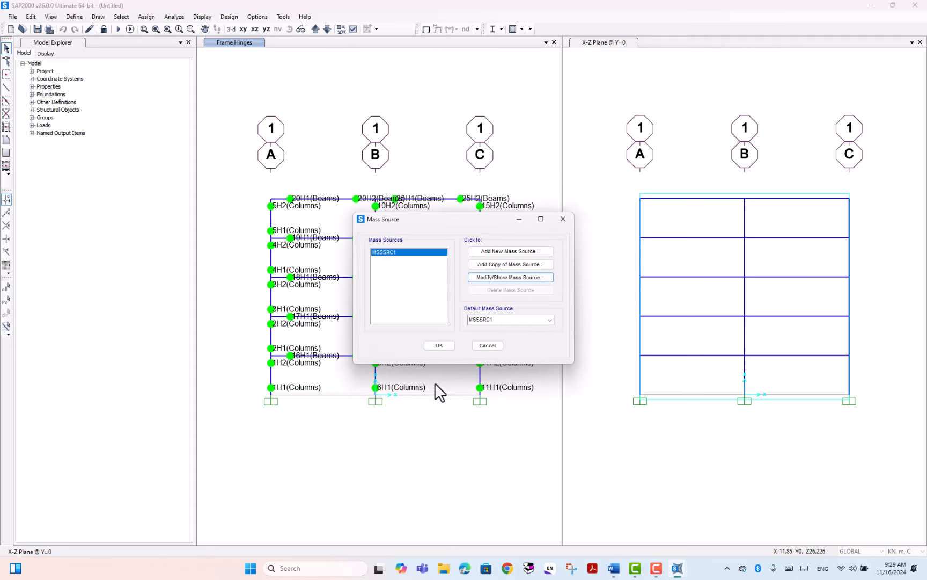
{"action": "left_click", "coordinate": [442, 345]}
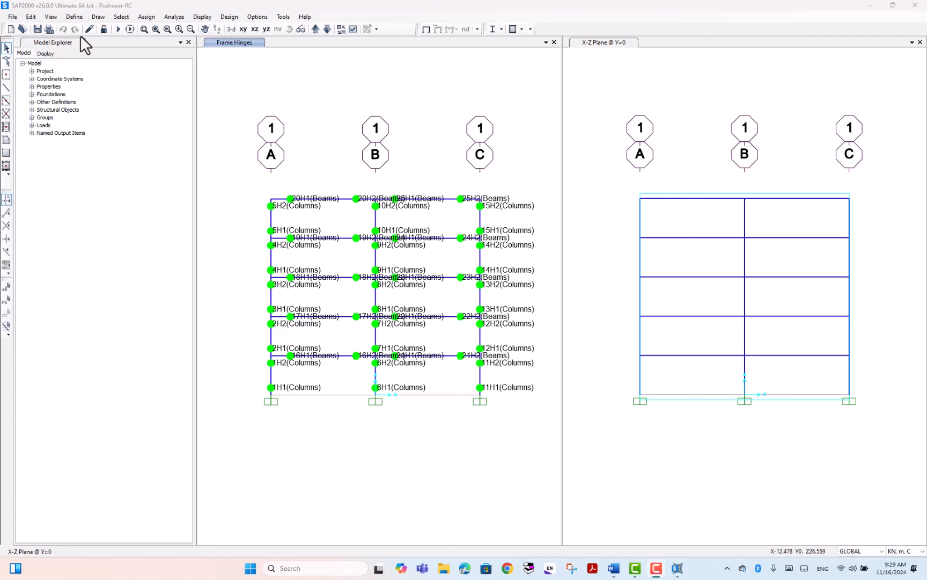
Run the analysis for all load cases, dismiss the analysis messages and minimize the run log.
{"action": "left_click", "coordinate": [118, 29]}
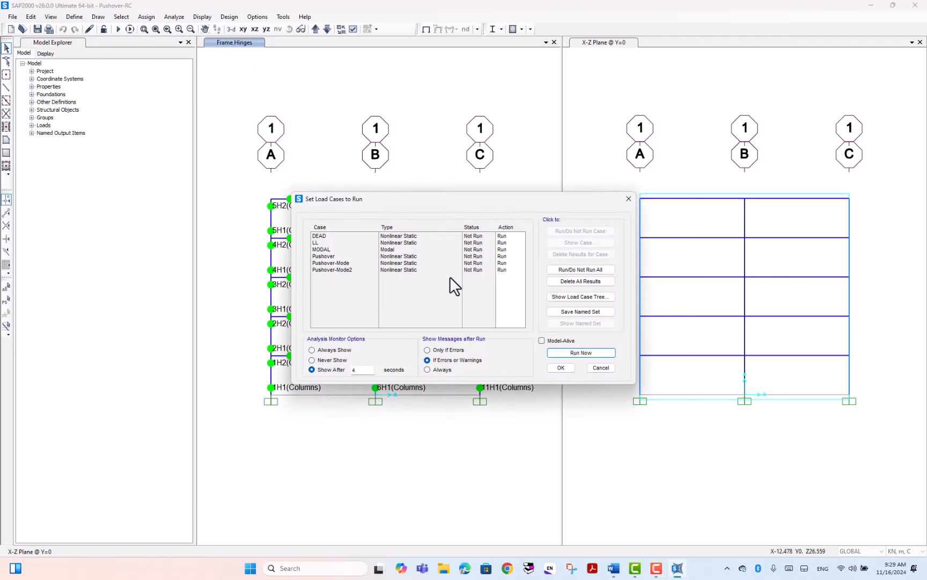
{"action": "left_click", "coordinate": [561, 351]}
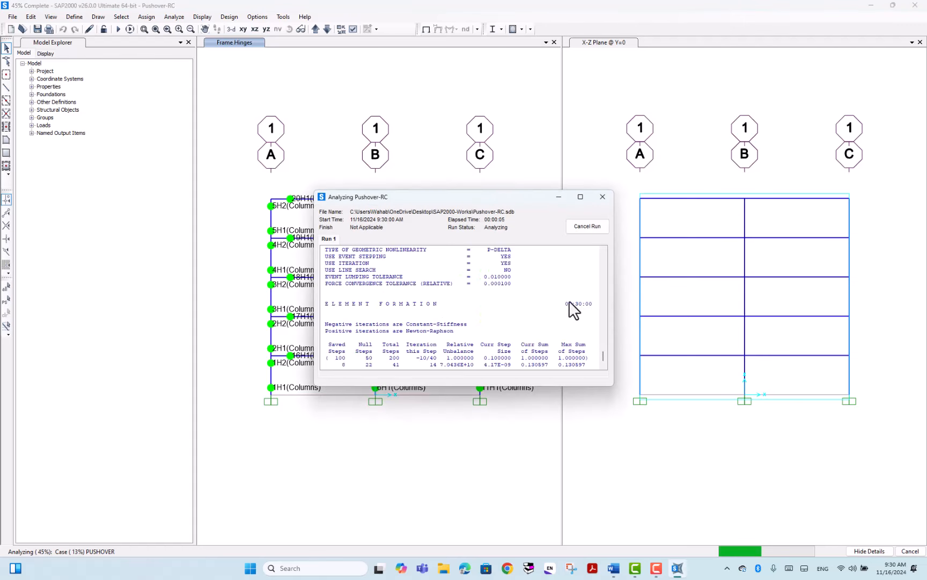
{"action": "left_click_drag", "start_coordinate": [487, 194], "coordinate": [464, 160]}
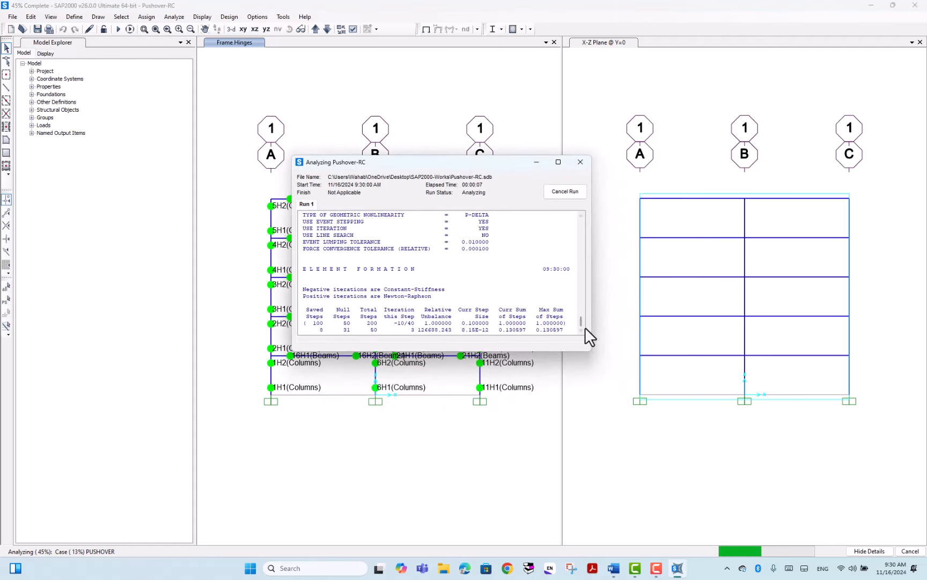
{"action": "left_click_drag", "start_coordinate": [592, 358], "coordinate": [613, 399]}
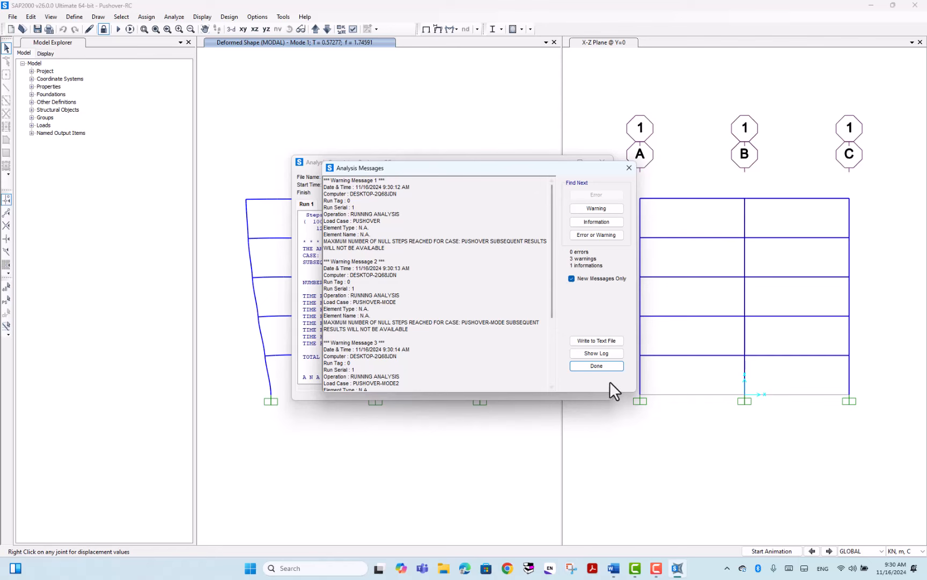
{"action": "left_click", "coordinate": [588, 367]}
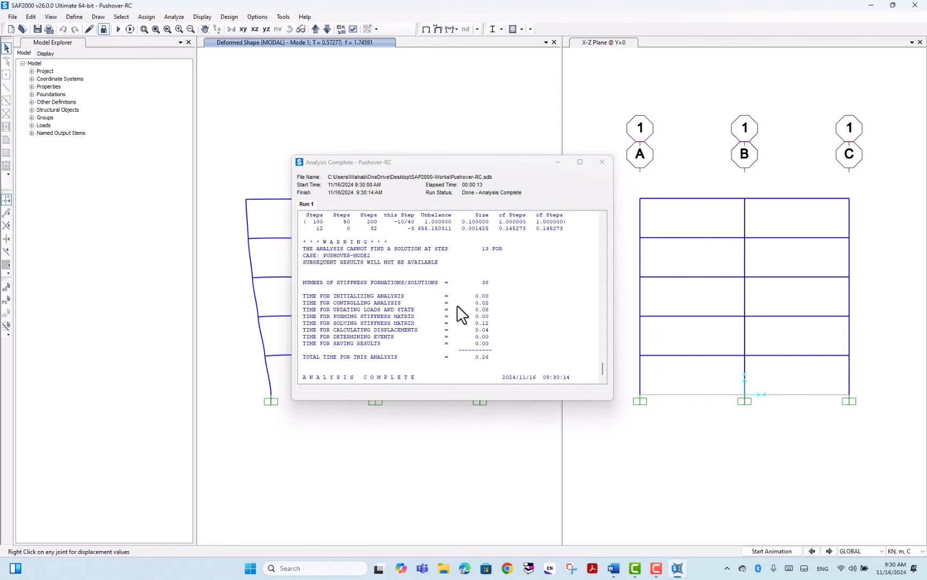
{"action": "left_click", "coordinate": [558, 162]}
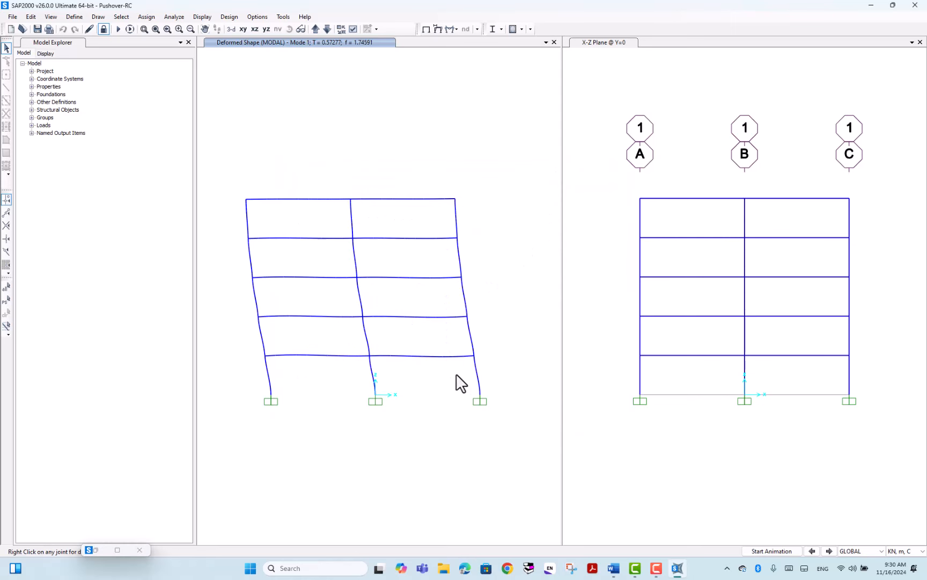
Examine the frame's modal deformed shapes one by one from Mode 1 through Mode 6.
{"action": "middle_click_drag", "start_coordinate": [383, 355], "coordinate": [424, 346]}
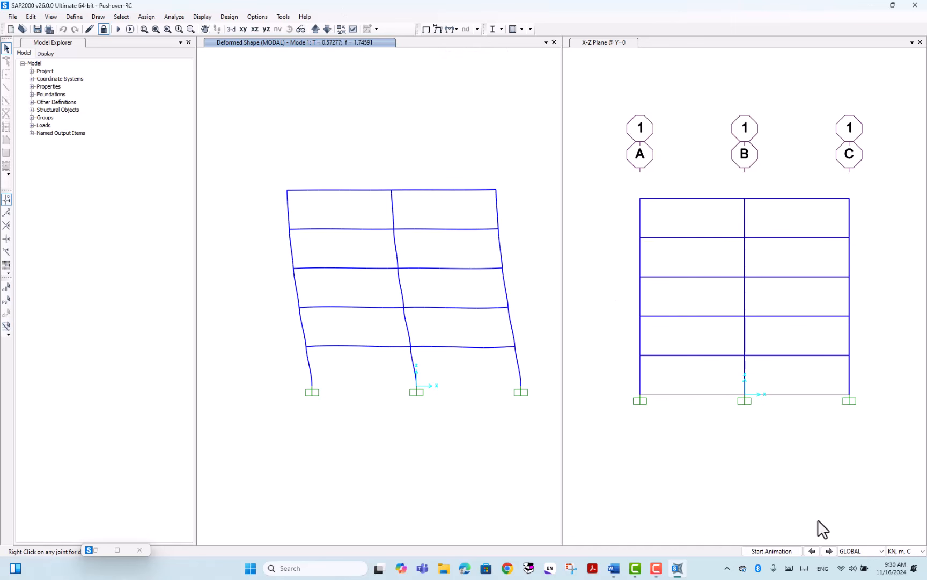
{"action": "left_click", "coordinate": [829, 551]}
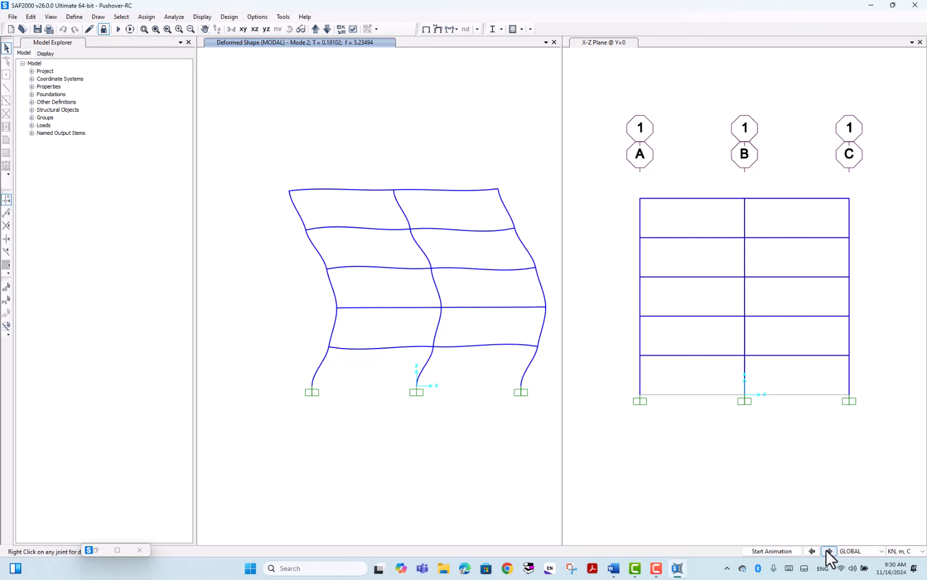
{"action": "left_click", "coordinate": [829, 552]}
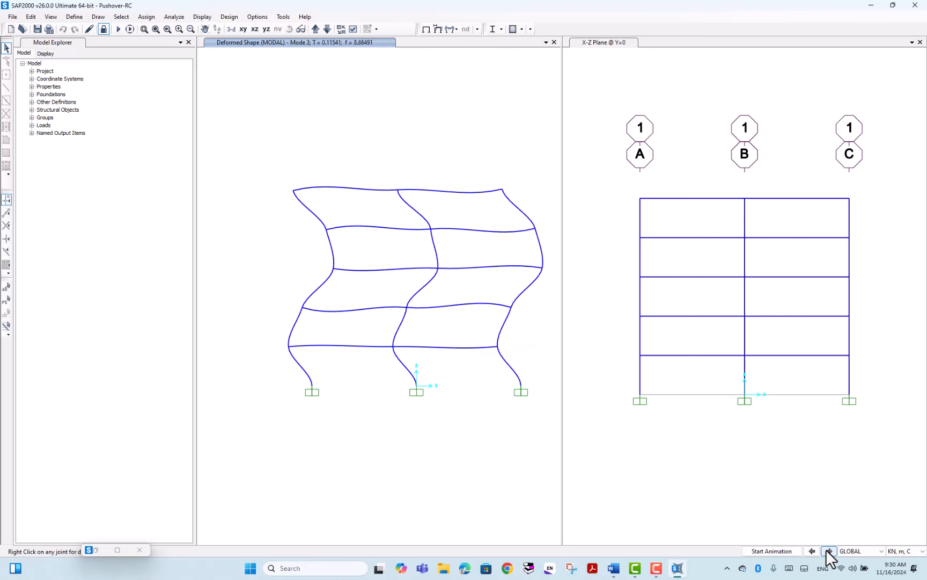
{"action": "left_click", "coordinate": [829, 551]}
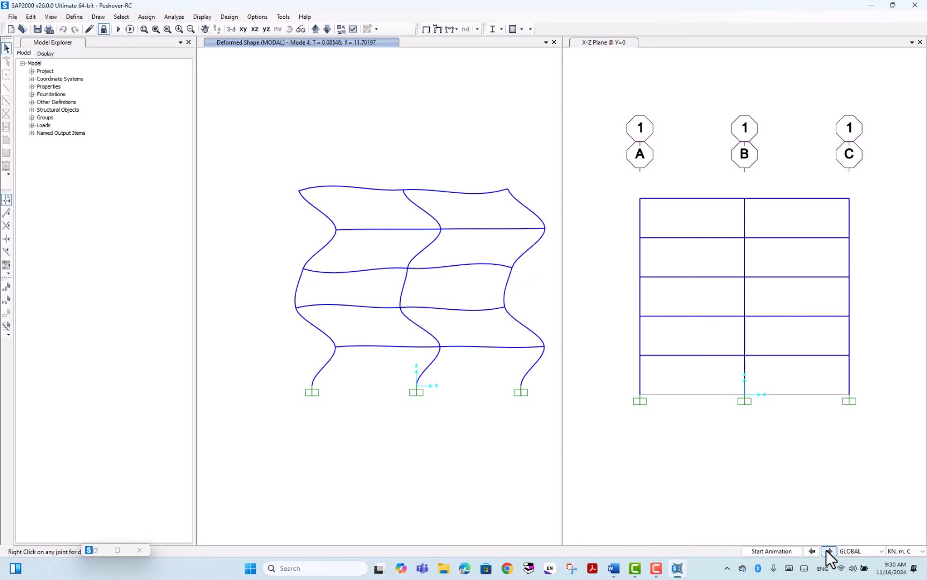
{"action": "left_click", "coordinate": [830, 551]}
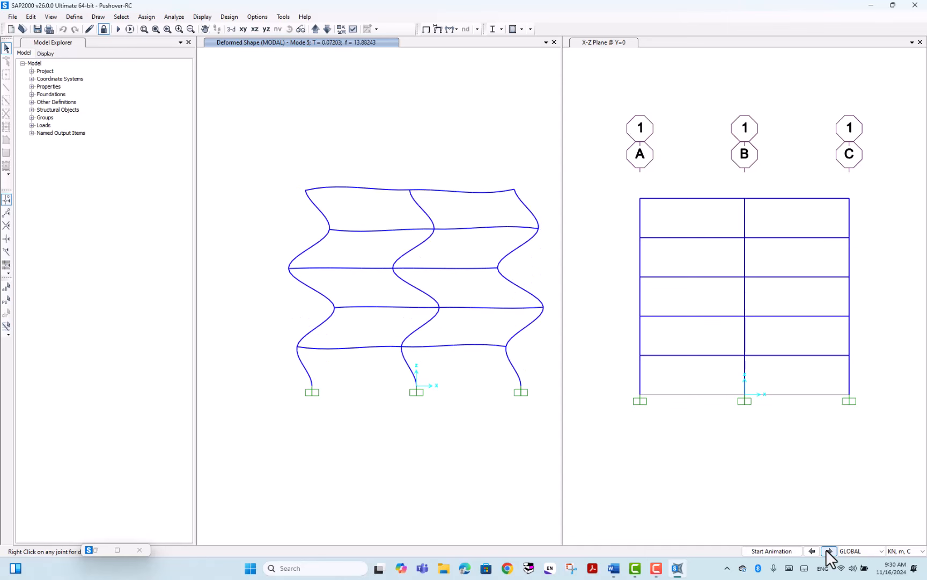
{"action": "left_click", "coordinate": [829, 551]}
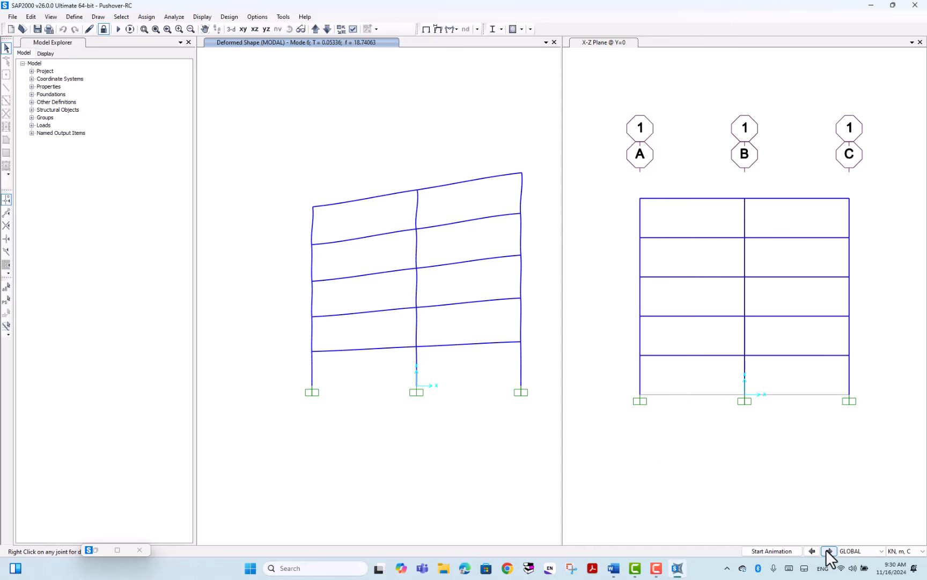
Display the deformed shape of the Pushover case and advance from step 1 to step 3 to examine hinge formation.
{"action": "left_click", "coordinate": [438, 29]}
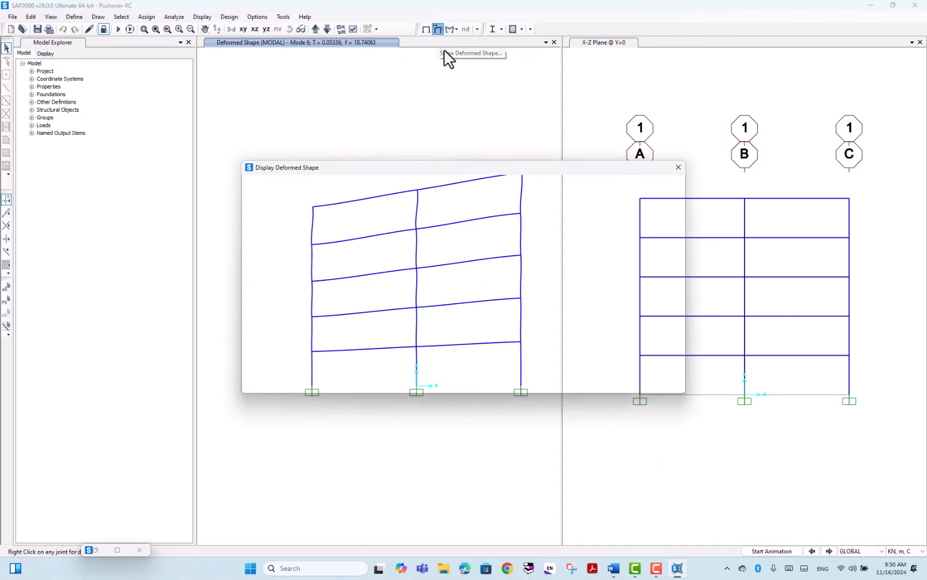
{"action": "left_click", "coordinate": [389, 191]}
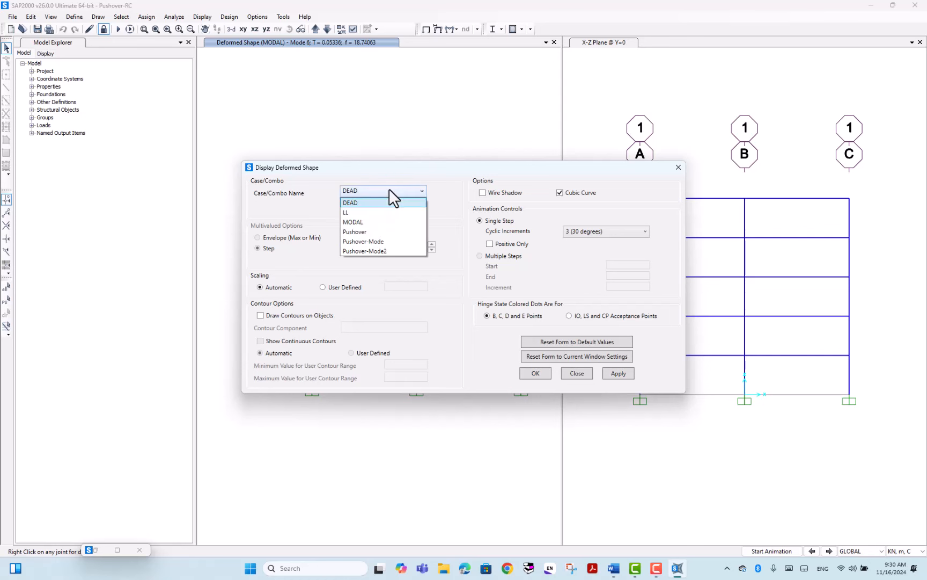
{"action": "left_click", "coordinate": [371, 231]}
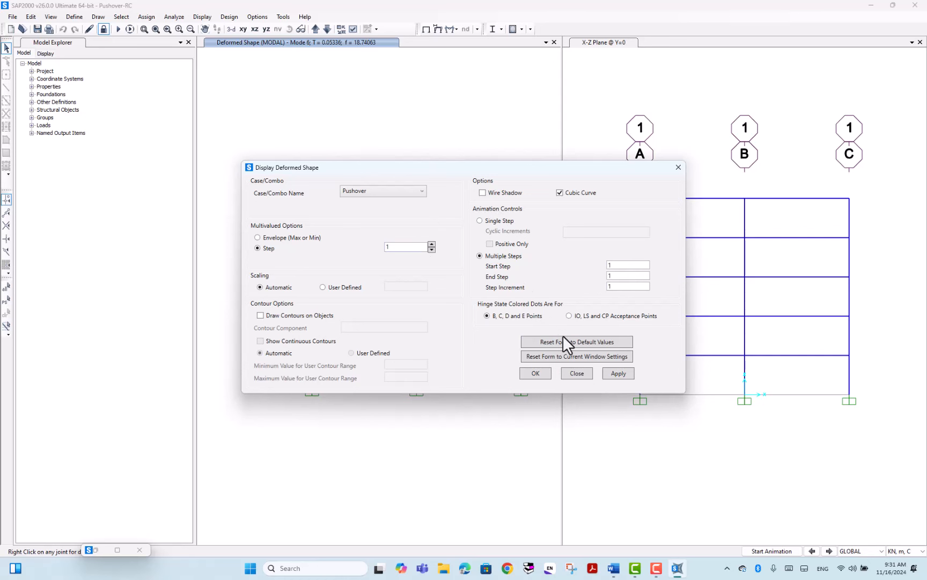
{"action": "left_click", "coordinate": [615, 371]}
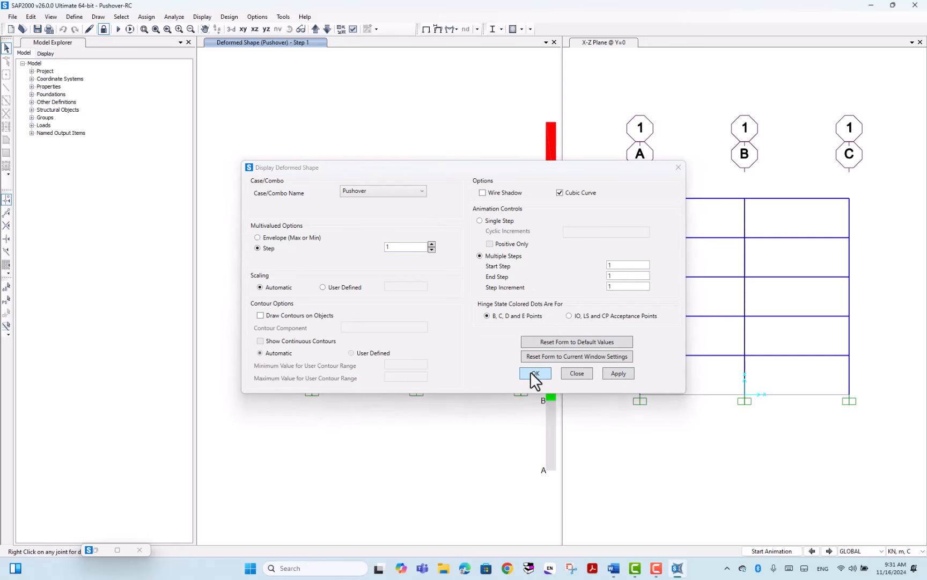
{"action": "key", "text": "Return"}
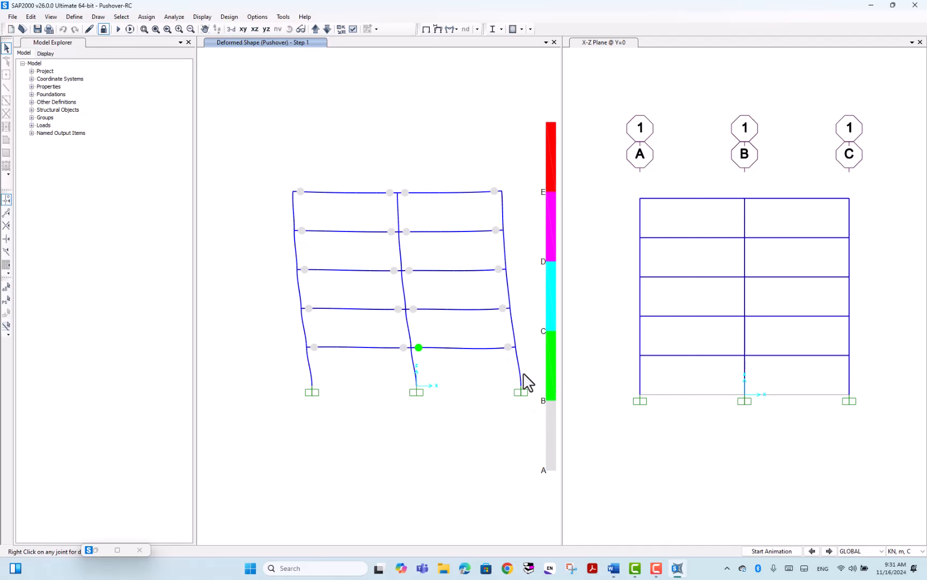
{"action": "left_click", "coordinate": [829, 551]}
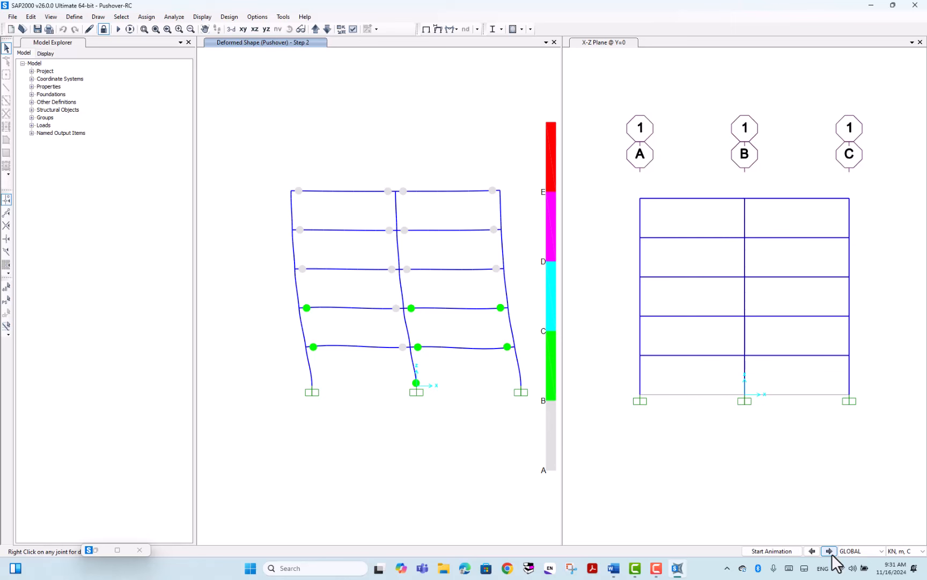
{"action": "left_click", "coordinate": [829, 551]}
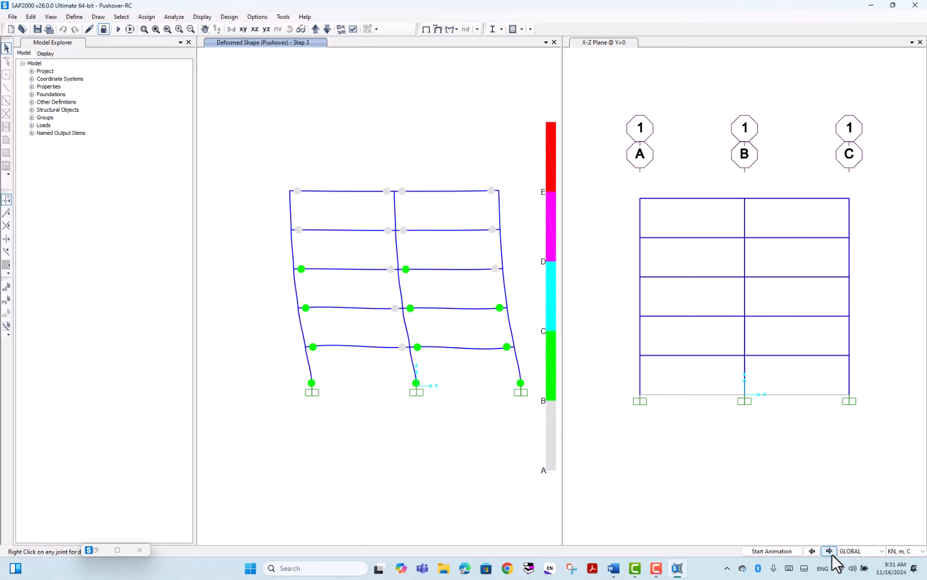
Advance the Pushover deformed shape one step at a time through step 8 to examine how the plastic hinges develop.
{"action": "left_click", "coordinate": [829, 551]}
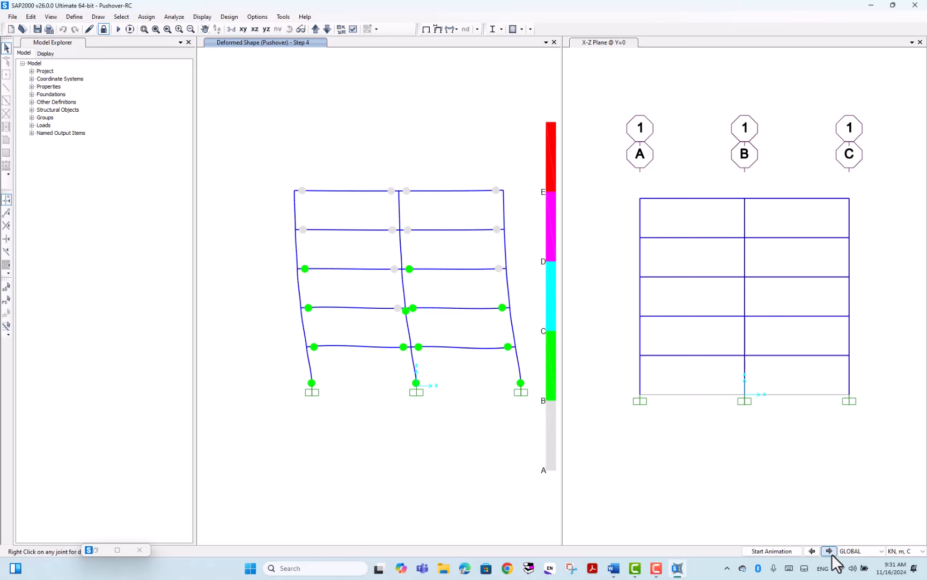
{"action": "left_click", "coordinate": [830, 551]}
{"action": "left_click", "coordinate": [830, 551]}
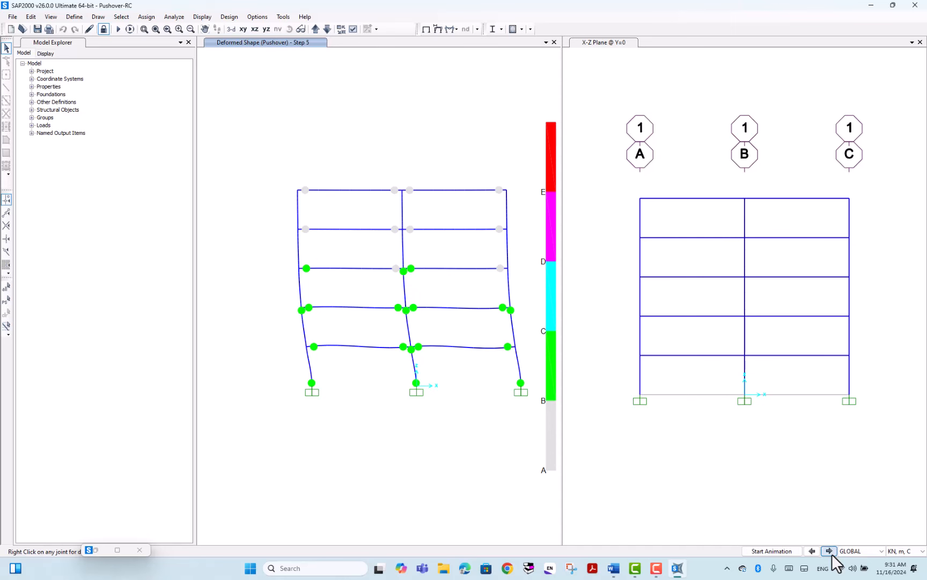
{"action": "left_click", "coordinate": [829, 551]}
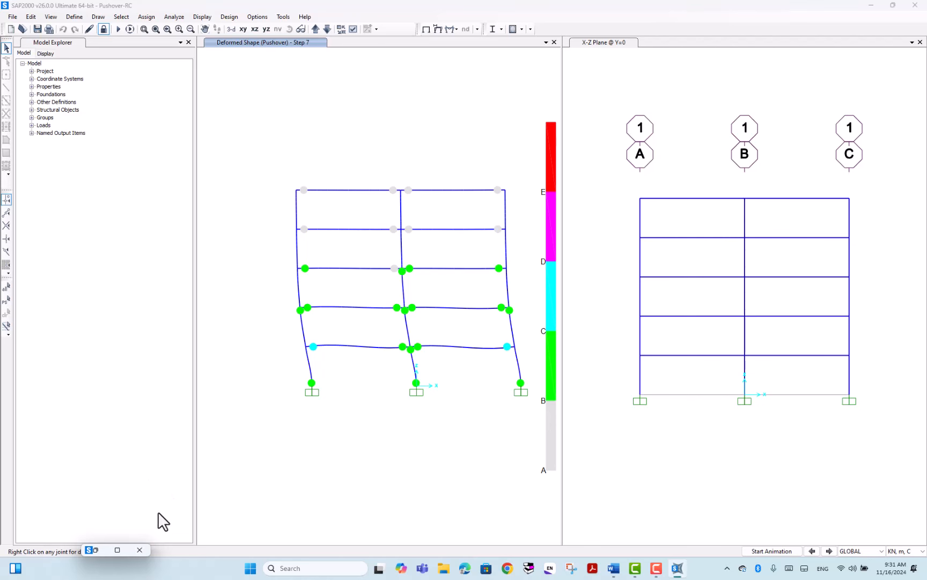
{"action": "left_click", "coordinate": [139, 550]}
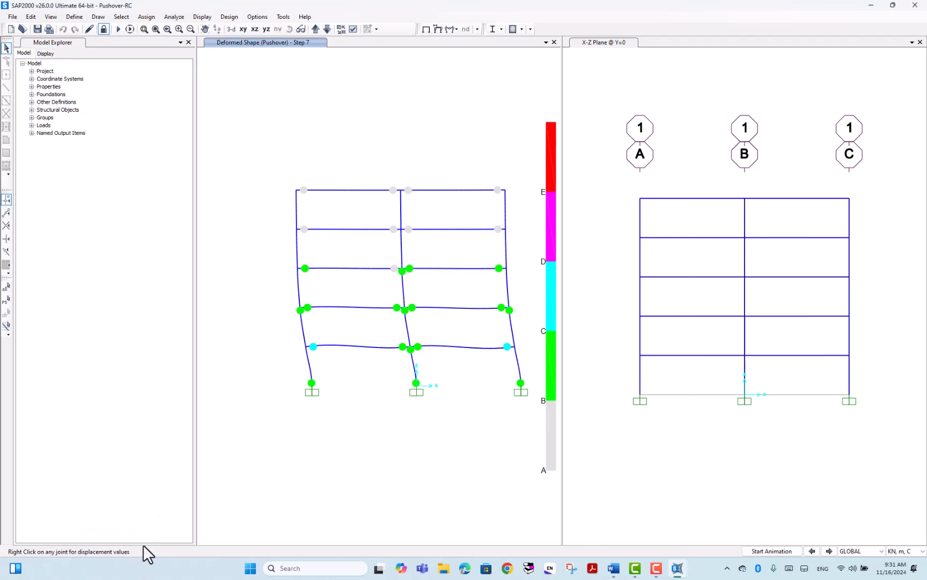
{"action": "left_click", "coordinate": [829, 551]}
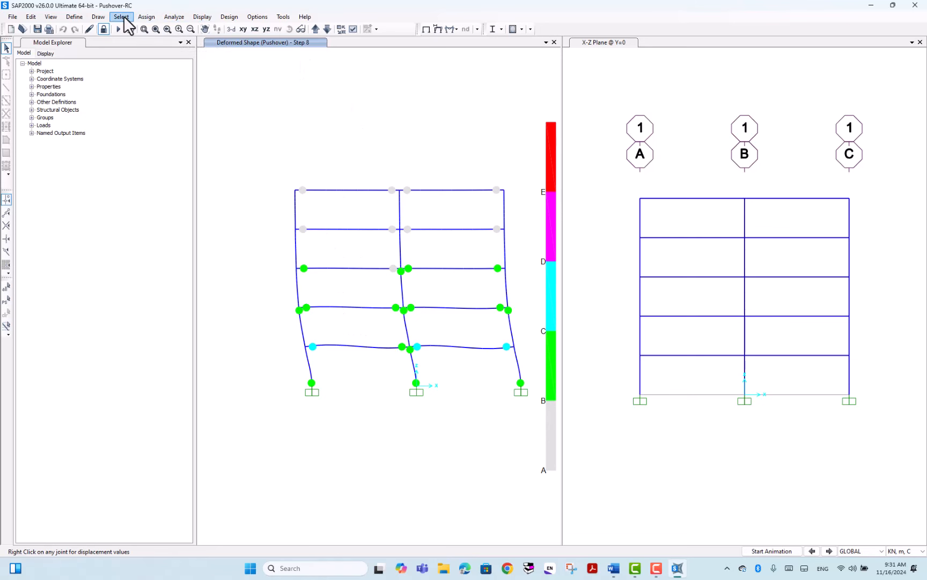
Show the static pushover curve for the Pushover case and display its data as a table.
{"action": "left_click", "coordinate": [201, 17]}
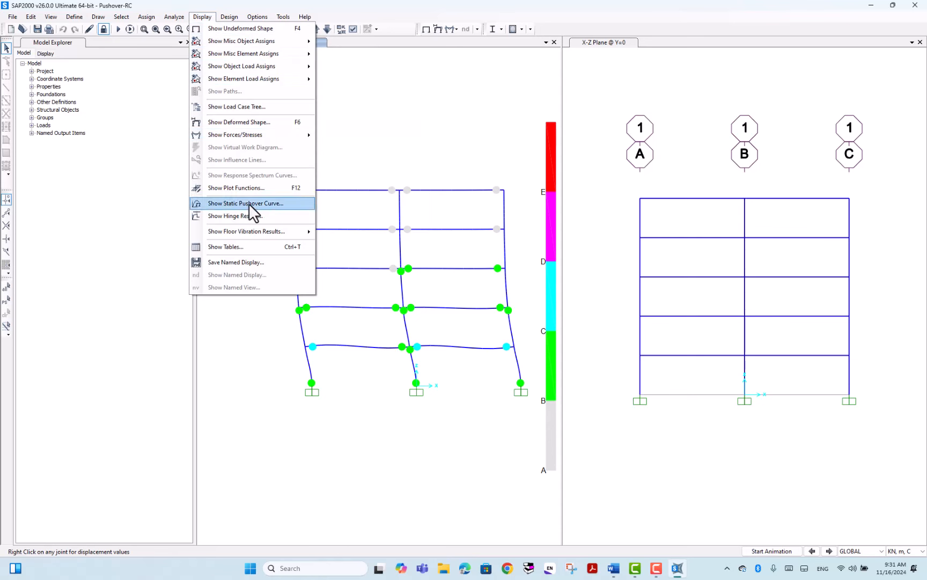
{"action": "left_click", "coordinate": [258, 203]}
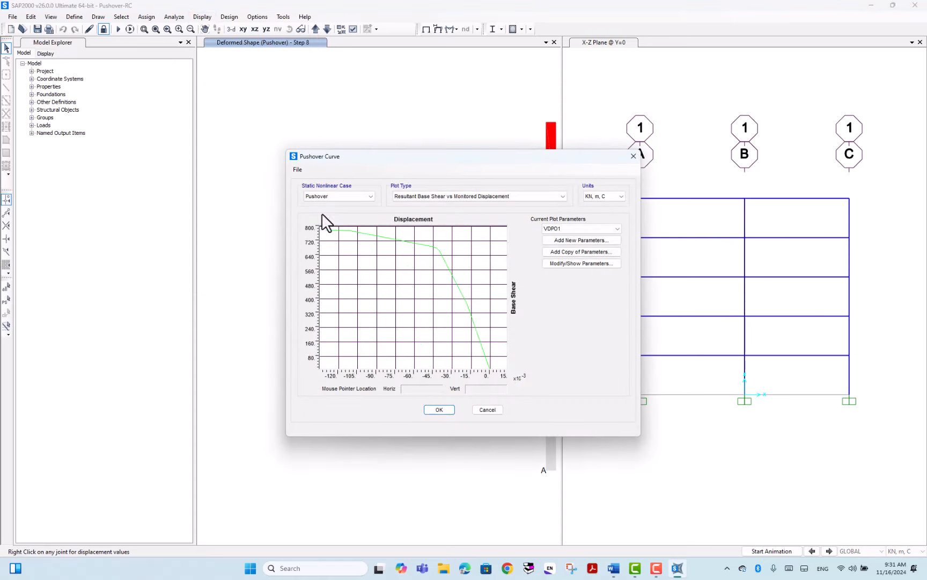
{"action": "left_click_drag", "start_coordinate": [480, 157], "coordinate": [492, 133]}
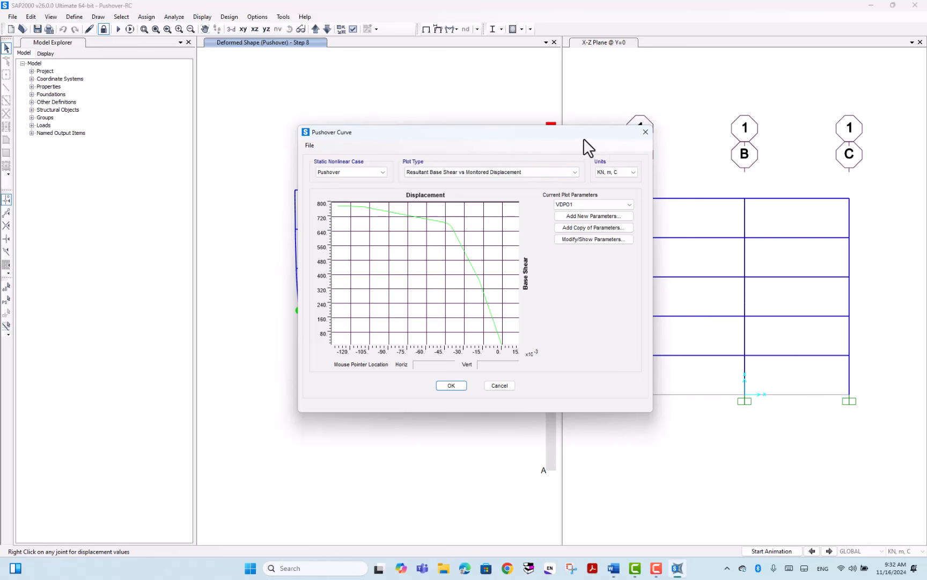
{"action": "left_click_drag", "start_coordinate": [576, 133], "coordinate": [558, 120]}
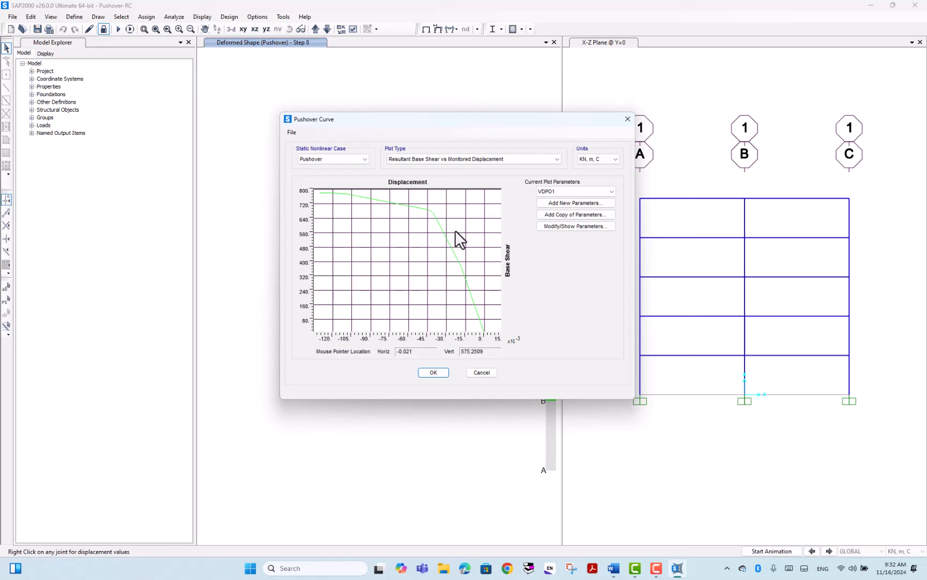
{"action": "left_click", "coordinate": [290, 132]}
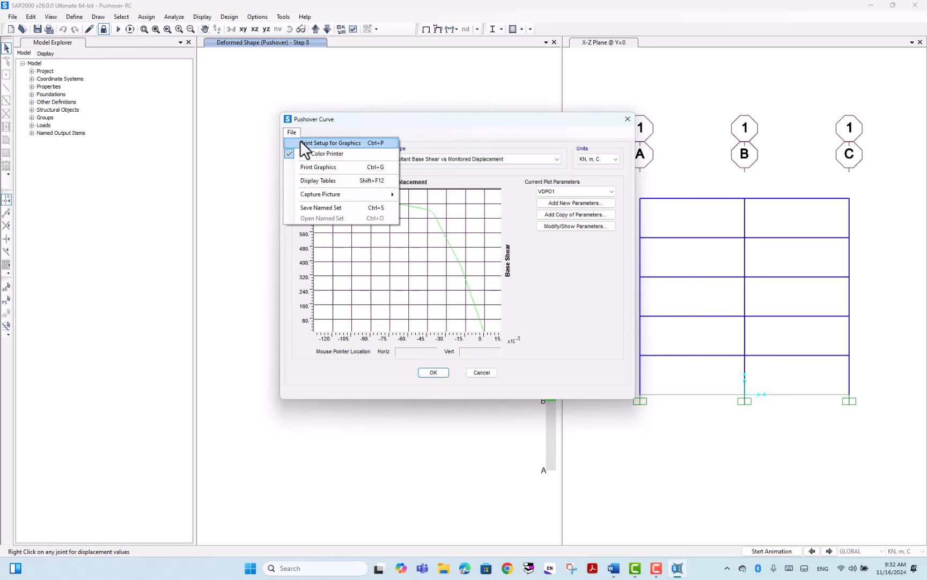
{"action": "mouse_move", "coordinate": [317, 195]}
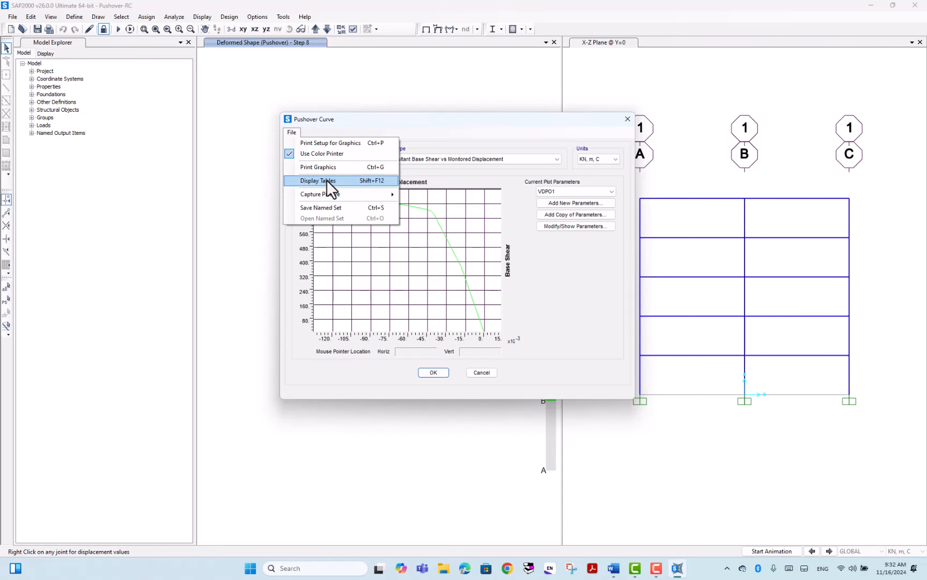
{"action": "left_click", "coordinate": [326, 180]}
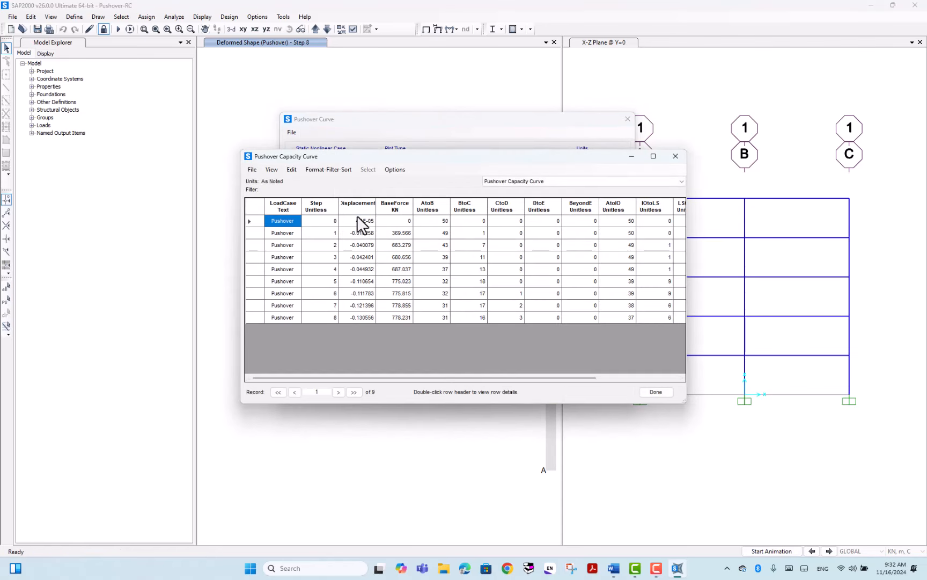
{"action": "left_click_drag", "start_coordinate": [339, 199], "coordinate": [340, 199]}
{"action": "left_click_drag", "start_coordinate": [360, 198], "coordinate": [404, 308]}
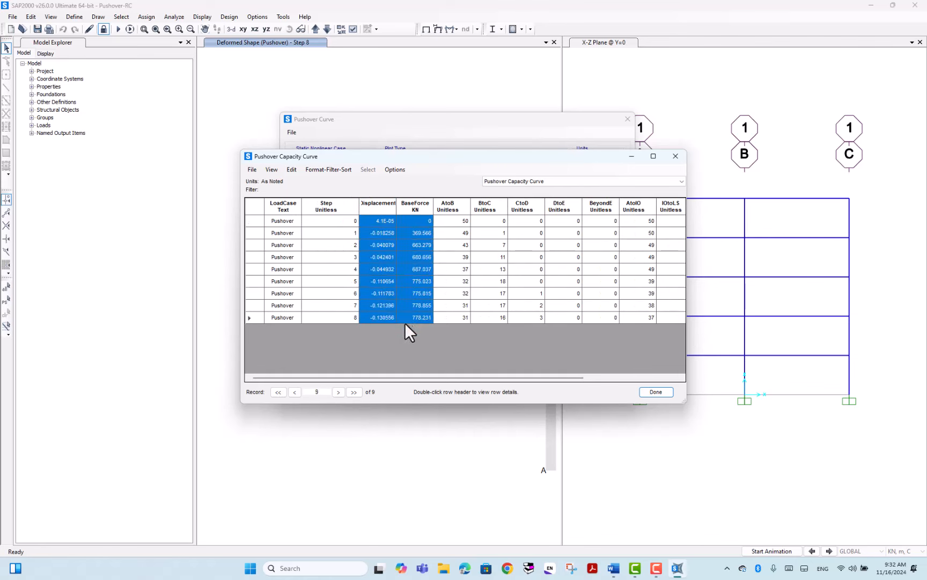
{"action": "right_click", "coordinate": [381, 290]}
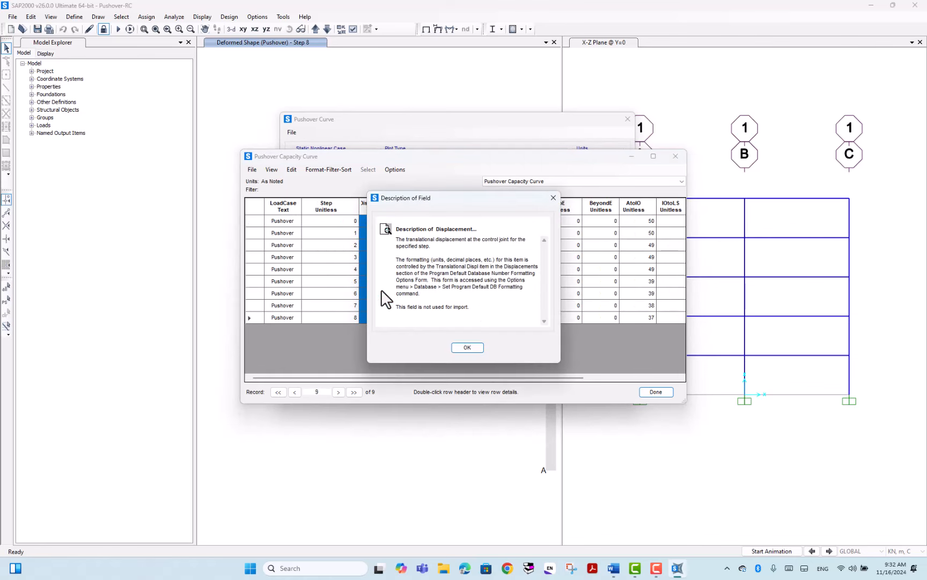
{"action": "left_click", "coordinate": [465, 347]}
Export the Pushover Capacity Curve table to Excel, close the table and maximize the new workbook.
{"action": "left_click", "coordinate": [249, 170]}
{"action": "mouse_move", "coordinate": [284, 181]}
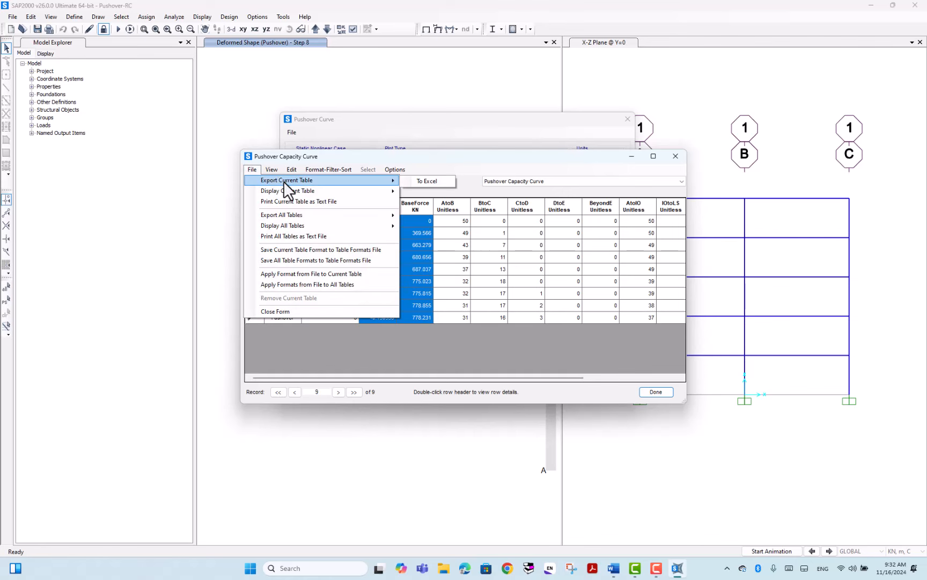
{"action": "left_click", "coordinate": [409, 181]}
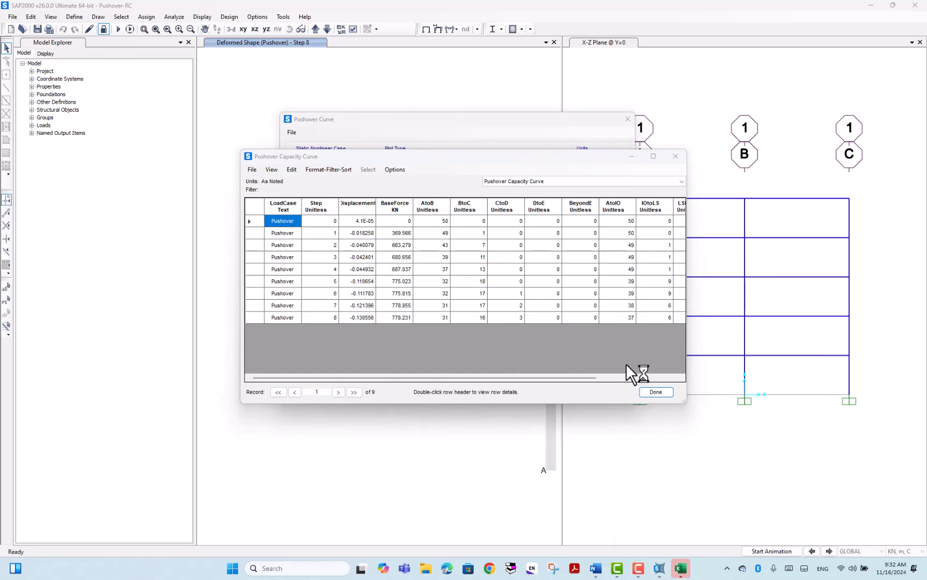
{"action": "left_click", "coordinate": [660, 394]}
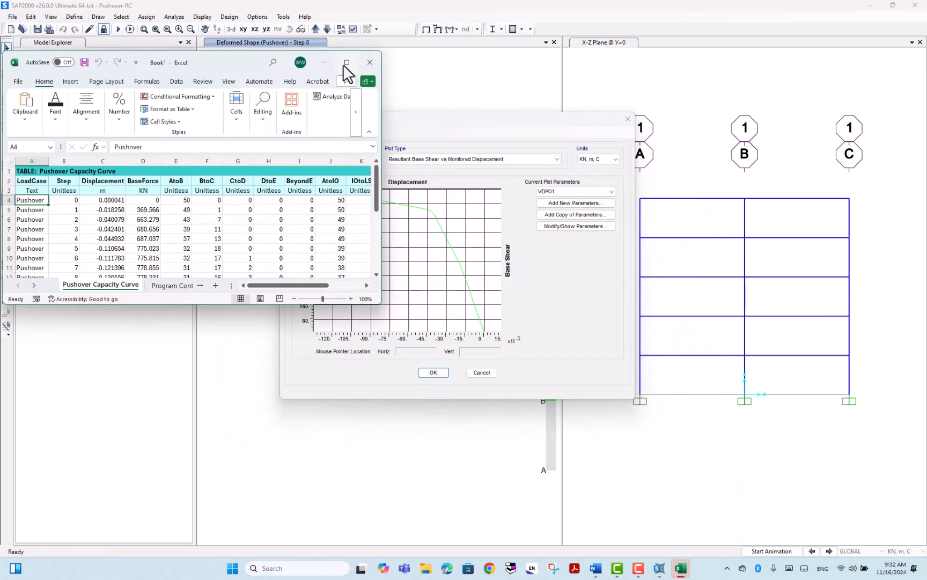
{"action": "left_click", "coordinate": [346, 63]}
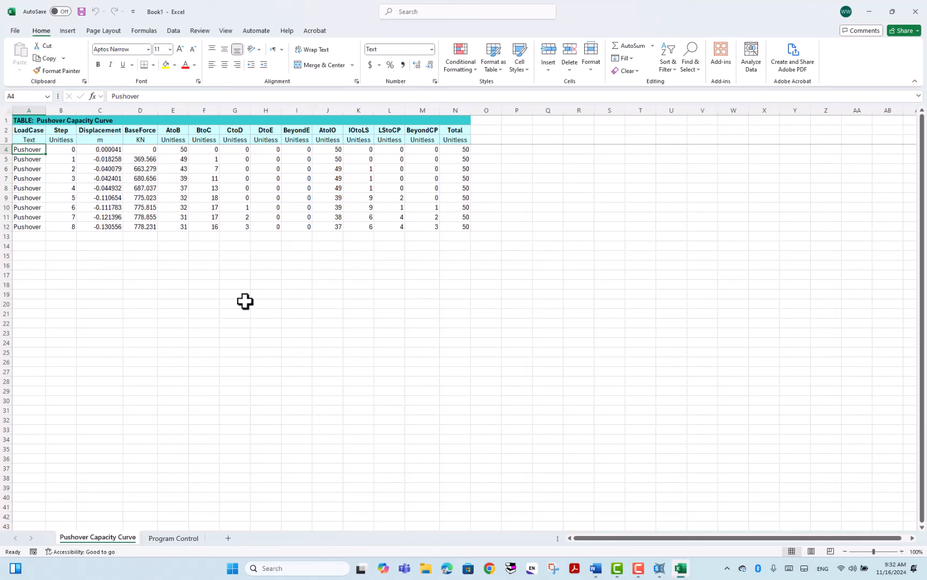
Copy the Displacement and BaseForce columns with their headers (C2:D12) to cell A22 on the same sheet.
{"action": "left_click", "coordinate": [99, 138]}
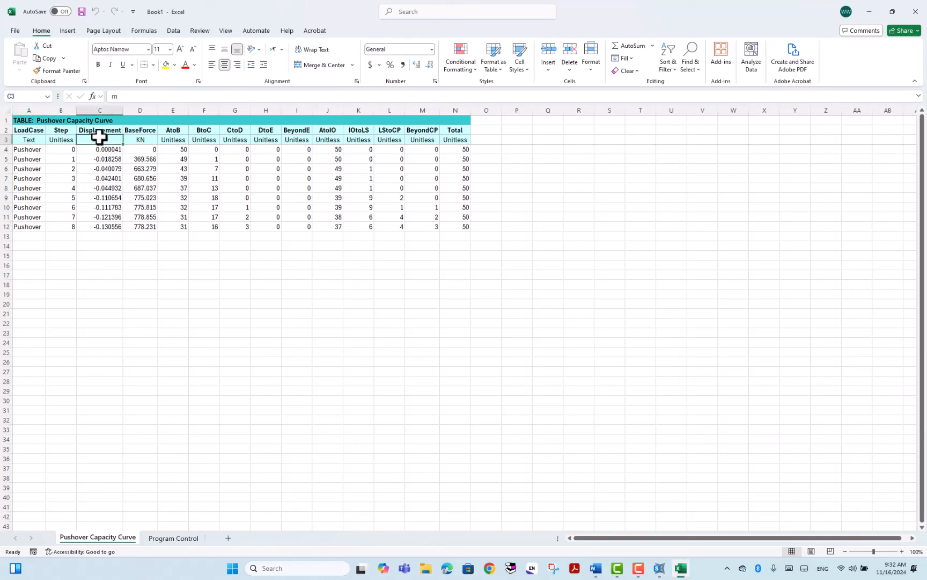
{"action": "left_click_drag", "start_coordinate": [97, 129], "coordinate": [142, 221]}
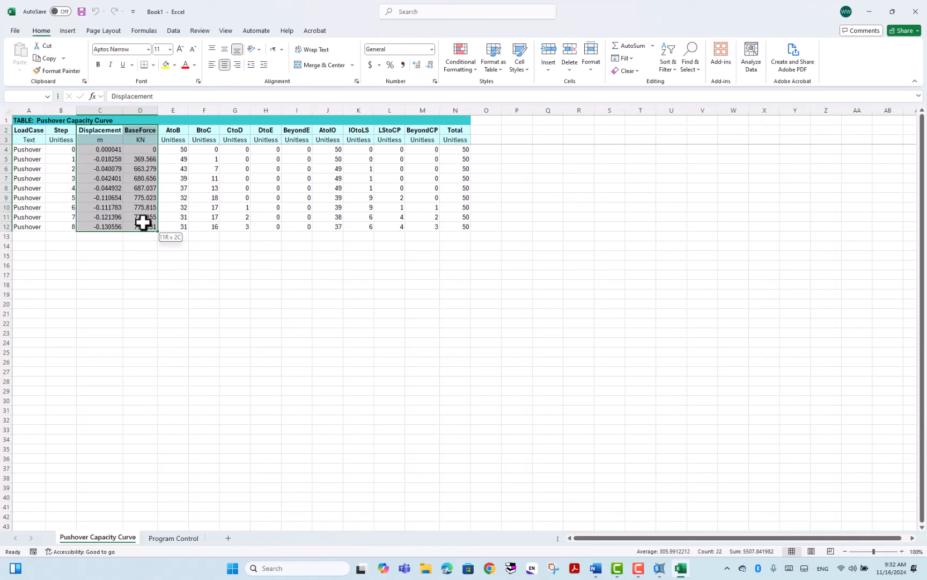
{"action": "key", "text": "ctrl+c"}
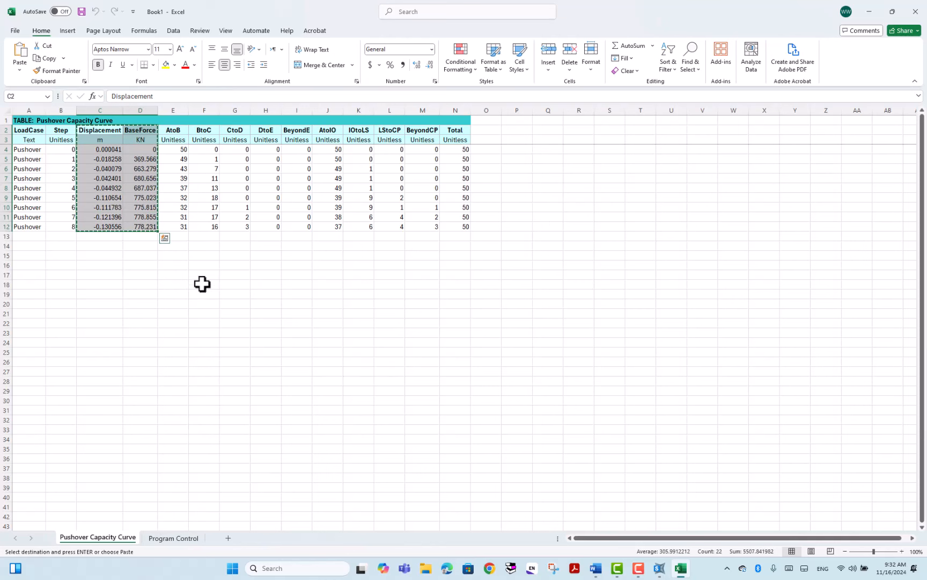
{"action": "left_click", "coordinate": [29, 324]}
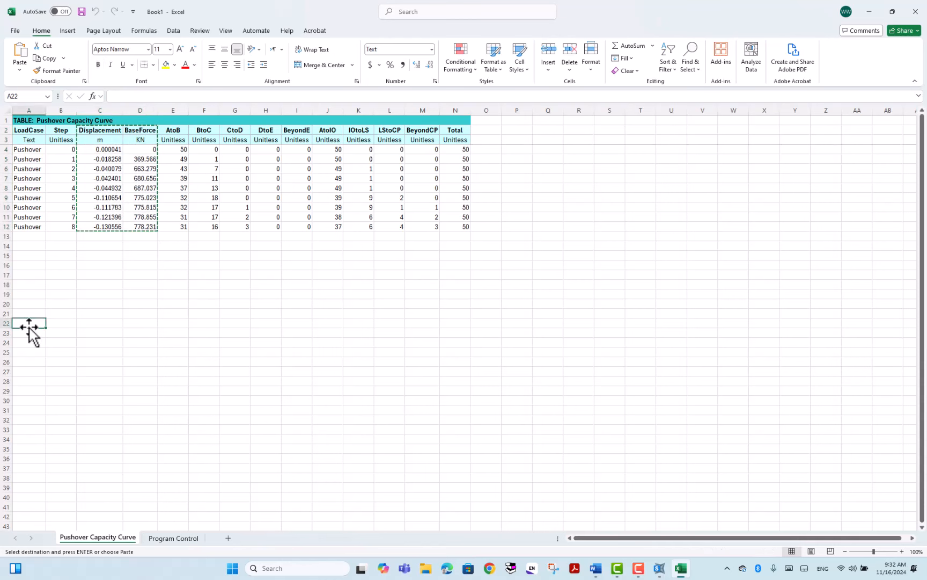
{"action": "key", "text": "ctrl+v"}
Enter the heading "Displacement based POA" in cell A20 above the copied data and widen column B.
{"action": "left_click", "coordinate": [29, 305]}
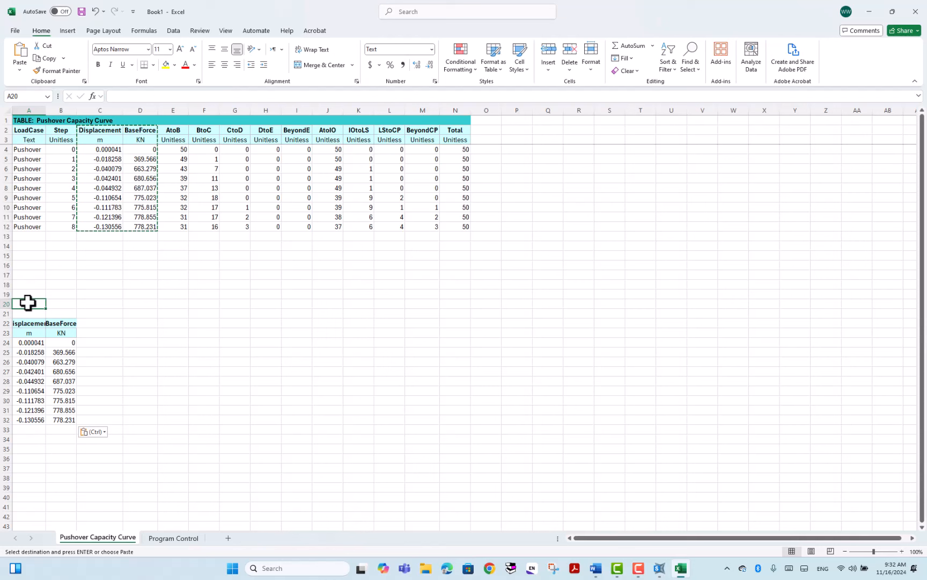
{"action": "type", "text": "Displac"}
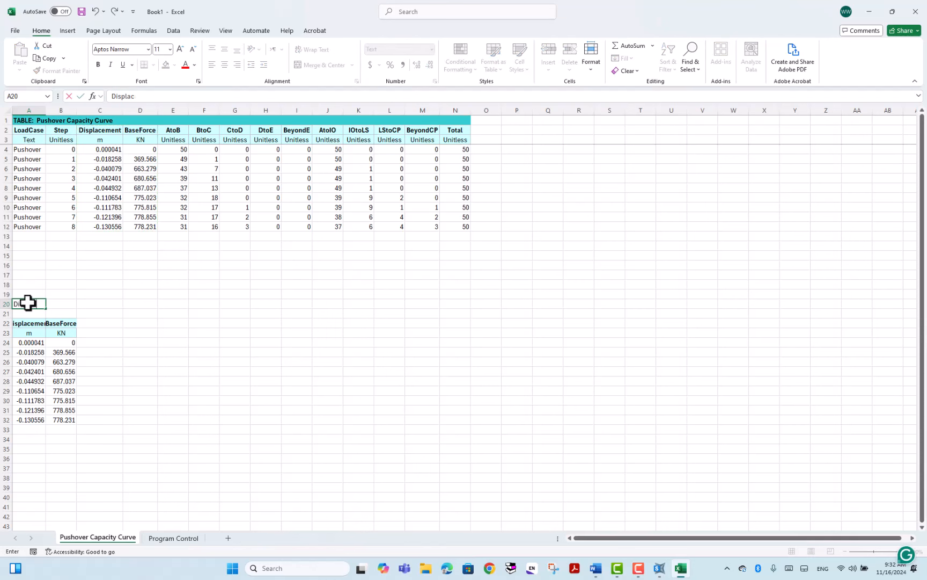
{"action": "type", "text": "ement based POA"}
{"action": "left_click", "coordinate": [100, 352]}
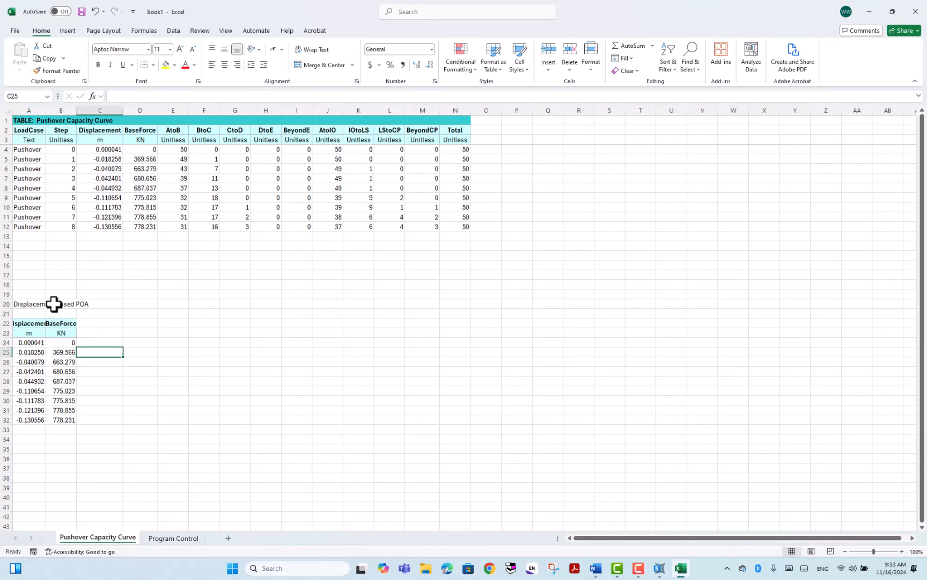
{"action": "left_click_drag", "start_coordinate": [76, 110], "coordinate": [121, 110]}
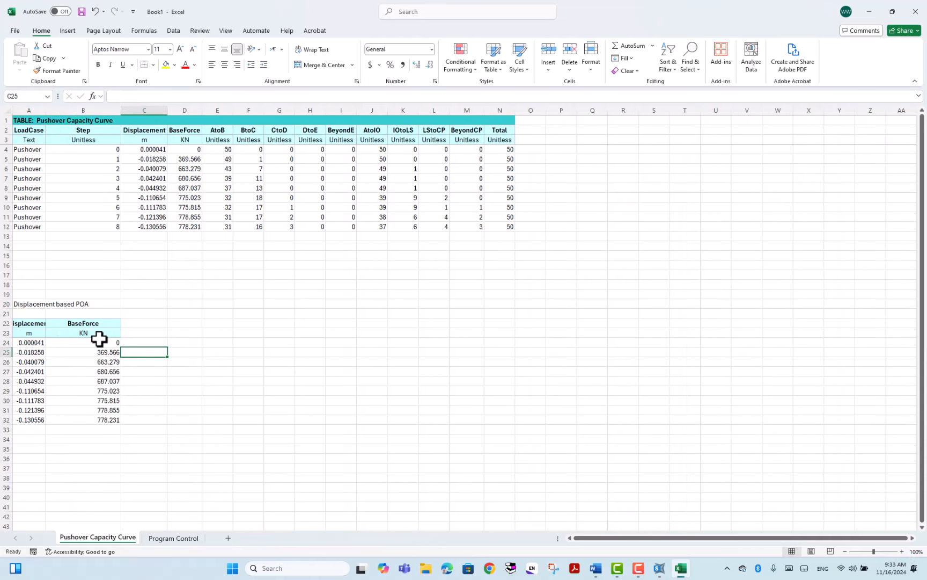
{"action": "left_click", "coordinate": [180, 400]}
Reverse the sign of the copied displacements with the formula =A24*-1 in C24, filled down to C32.
{"action": "left_click", "coordinate": [32, 344]}
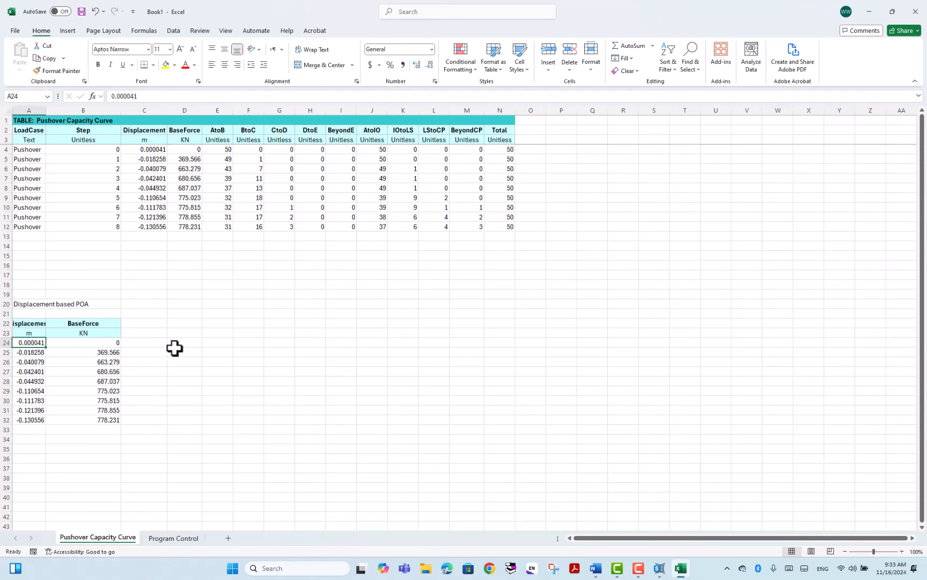
{"action": "left_click", "coordinate": [149, 344]}
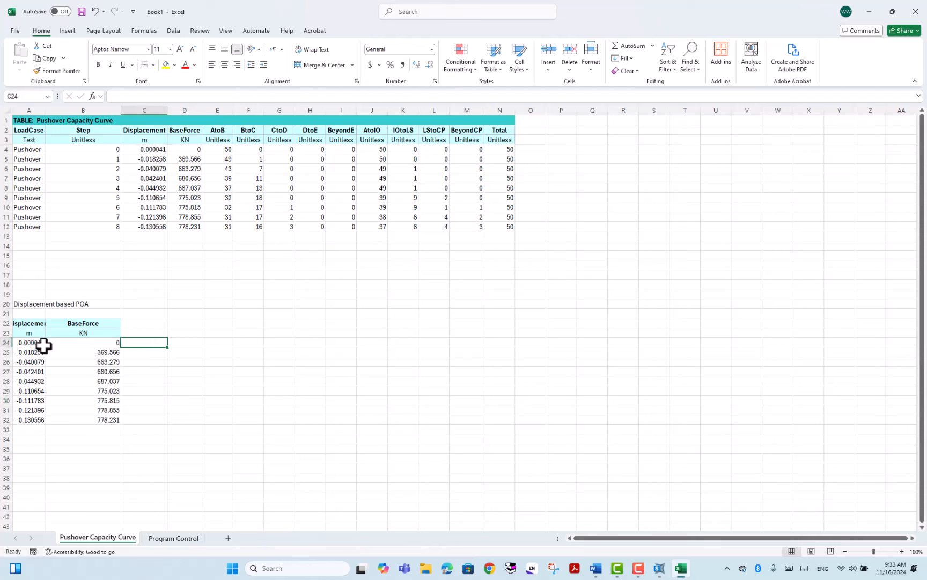
{"action": "type", "text": "=="}
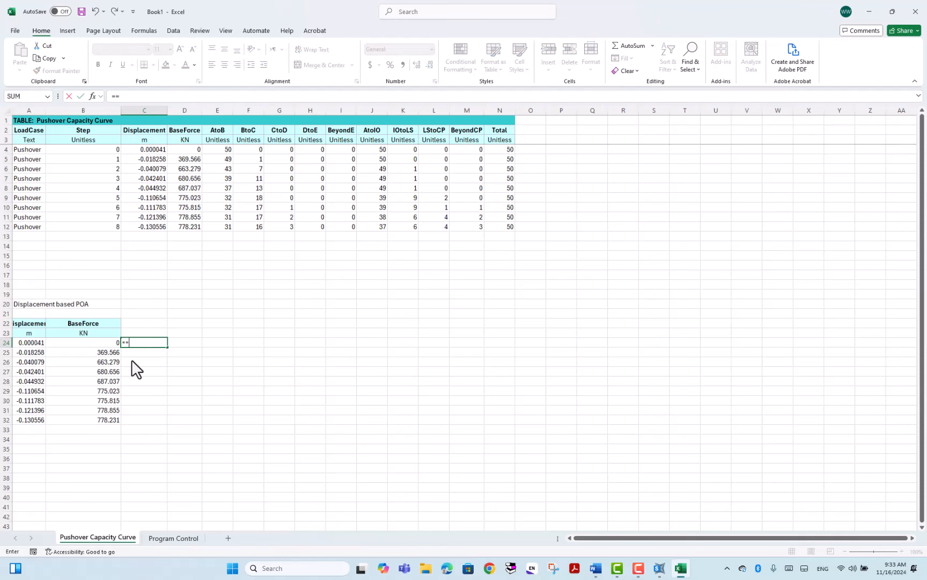
{"action": "key", "text": "BackSpace"}
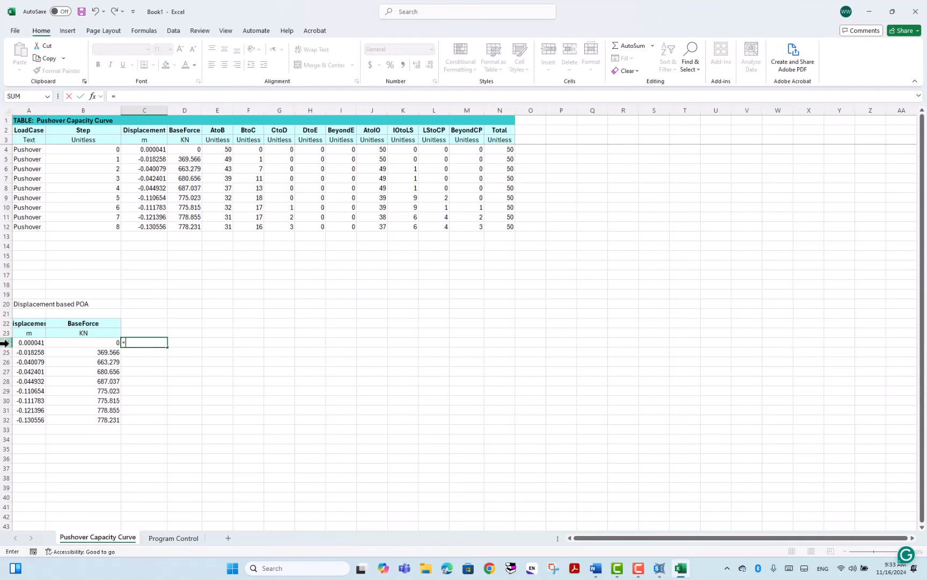
{"action": "left_click", "coordinate": [27, 344]}
{"action": "type", "text": "*"}
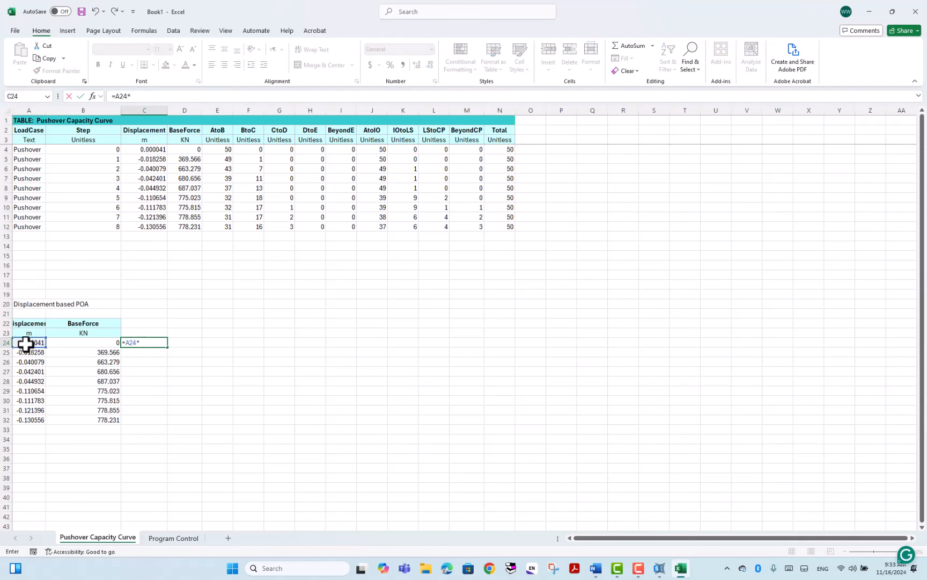
{"action": "type", "text": "-1"}
{"action": "key", "text": "ctrl+Return"}
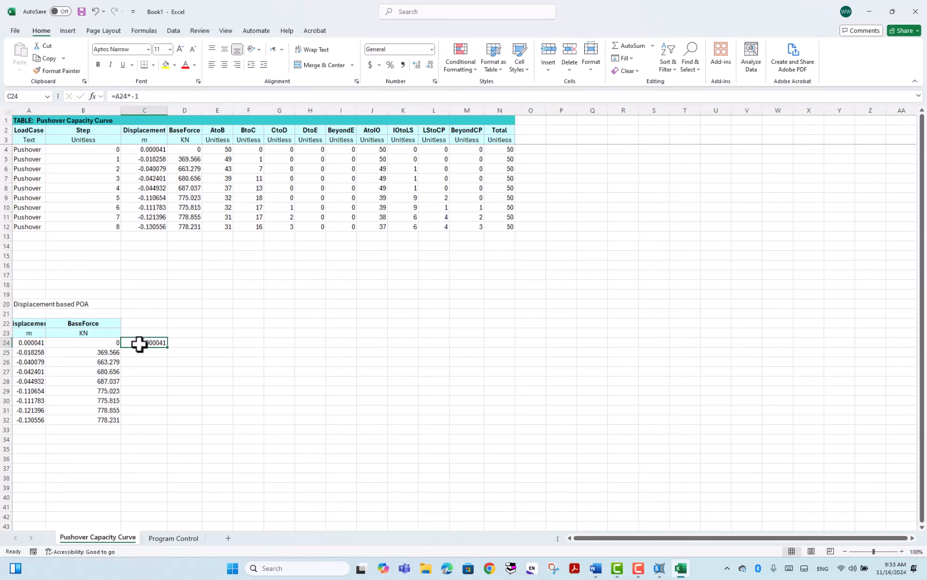
{"action": "left_click_drag", "start_coordinate": [167, 346], "coordinate": [163, 423]}
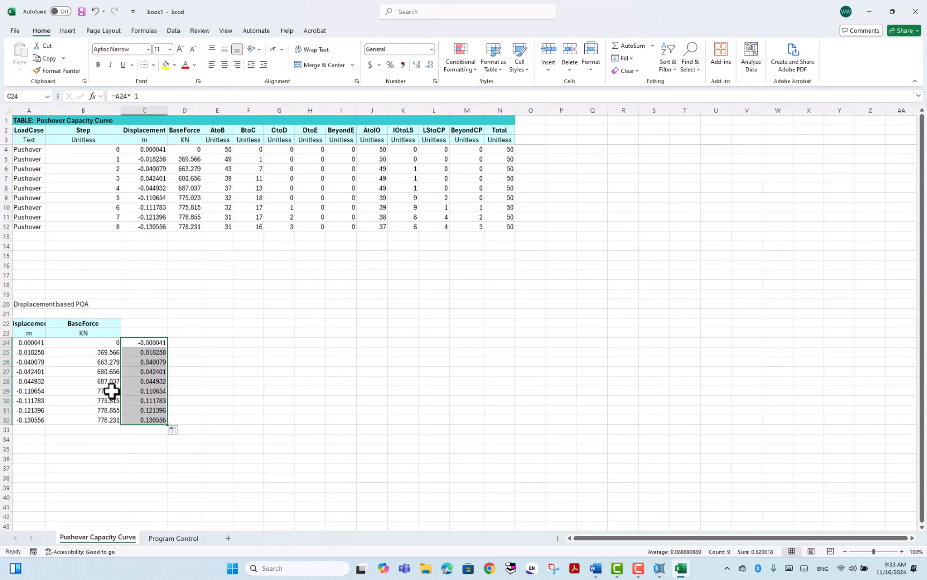
Replace the displacements in A24:A32 with the sign-reversed results from C24:C32, pasted as values only.
{"action": "key", "text": "ctrl+c"}
{"action": "left_click", "coordinate": [35, 343]}
{"action": "key", "text": "ctrl+v"}
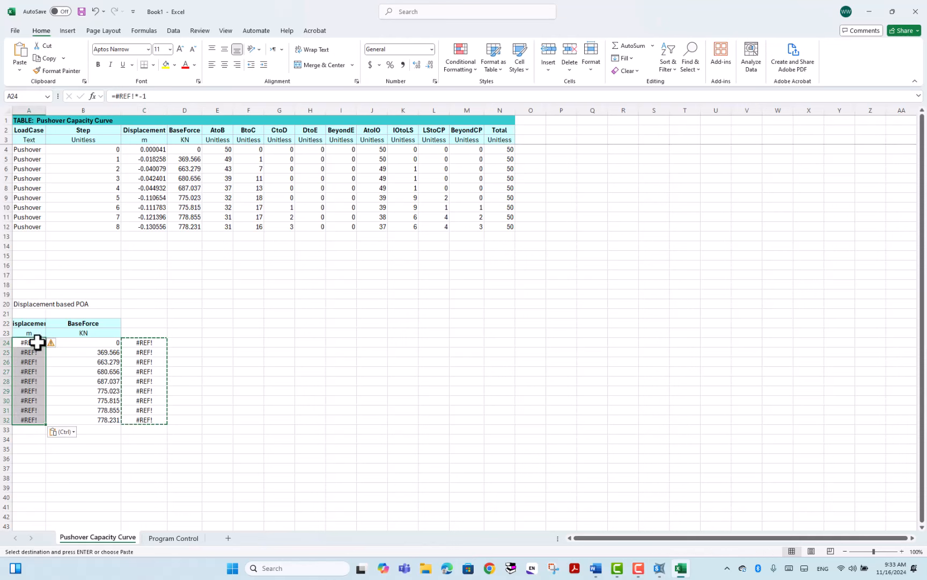
{"action": "key", "text": "ctrl+z"}
{"action": "right_click", "coordinate": [30, 346]}
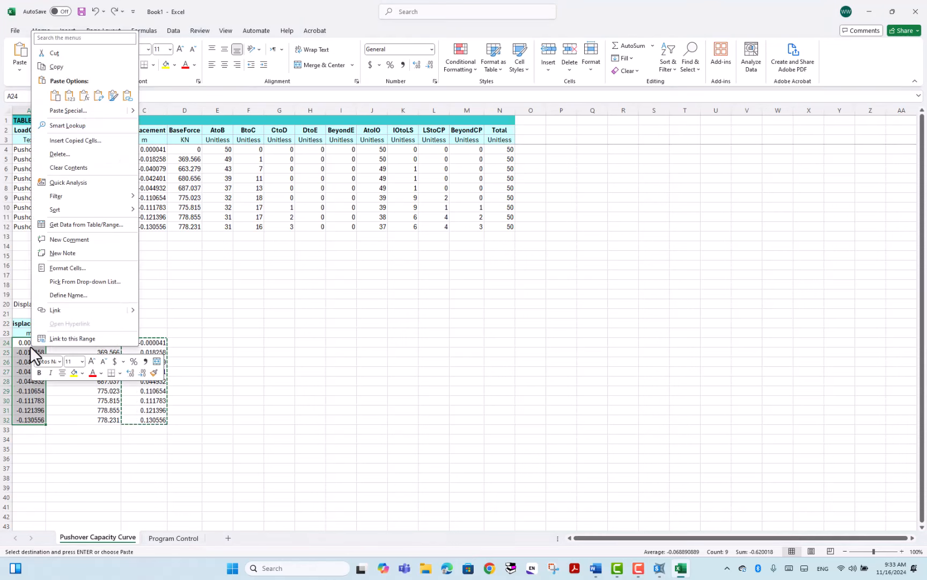
{"action": "left_click", "coordinate": [70, 96]}
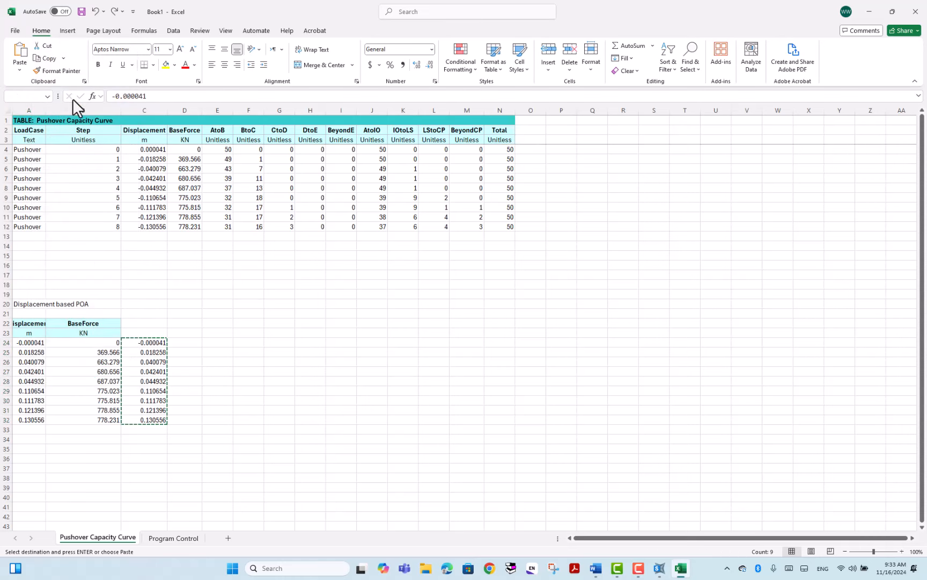
Clear the helper formulas in C24:C32.
{"action": "left_click", "coordinate": [189, 441]}
{"action": "left_click_drag", "start_coordinate": [150, 346], "coordinate": [177, 429]}
{"action": "key", "text": "Delete"}
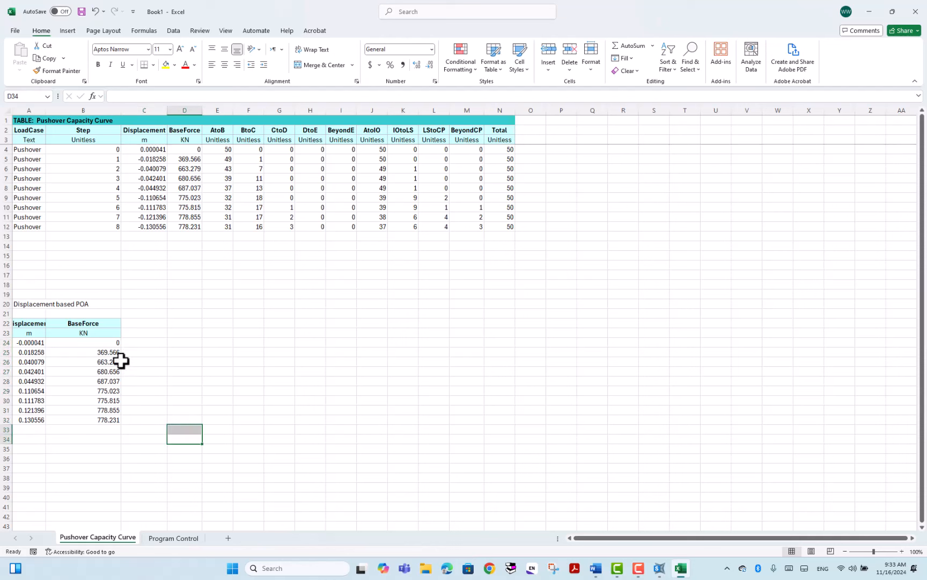
Insert a Scatter with Straight Lines chart from A22:B32 and place it in the empty area beside the data.
{"action": "left_click_drag", "start_coordinate": [37, 344], "coordinate": [88, 420]}
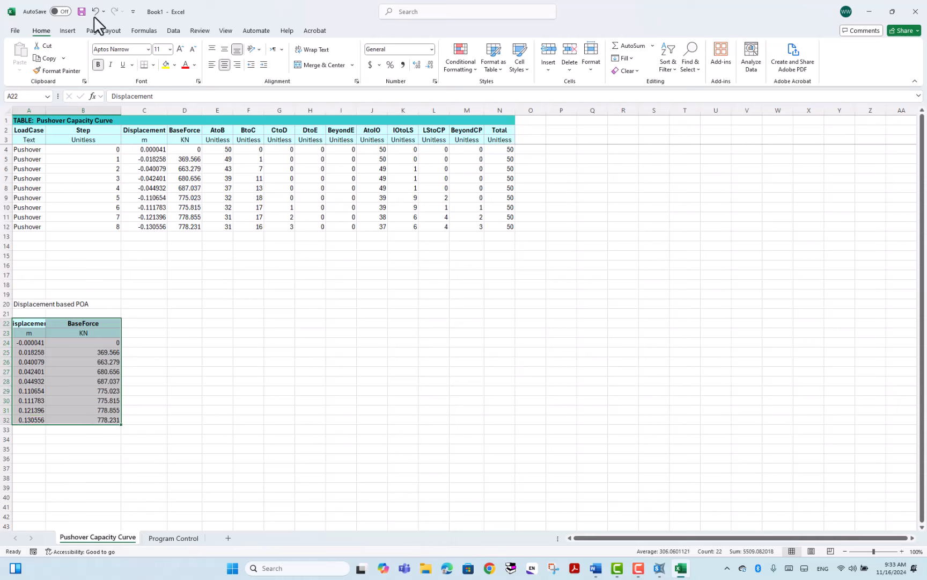
{"action": "left_click", "coordinate": [68, 30]}
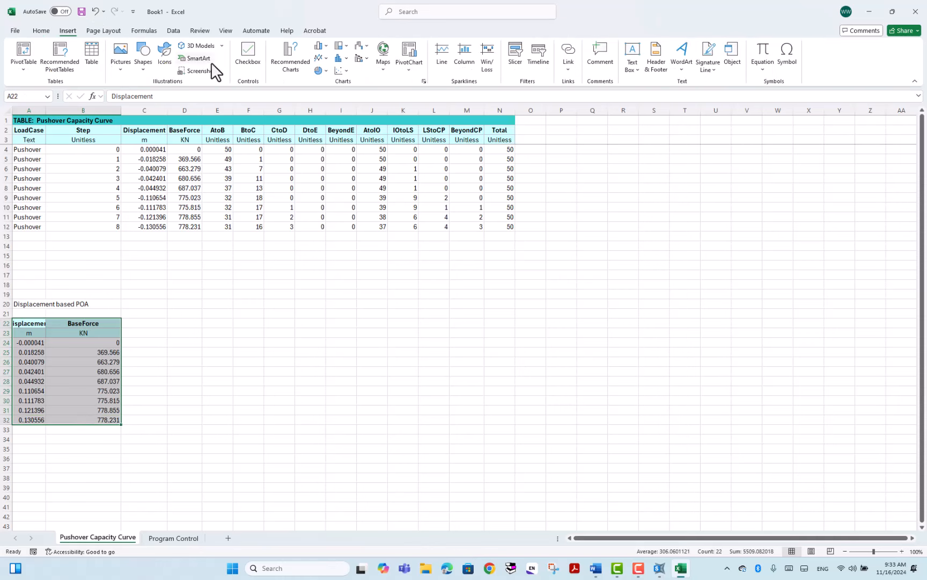
{"action": "left_click", "coordinate": [338, 70]}
{"action": "left_click", "coordinate": [373, 139]}
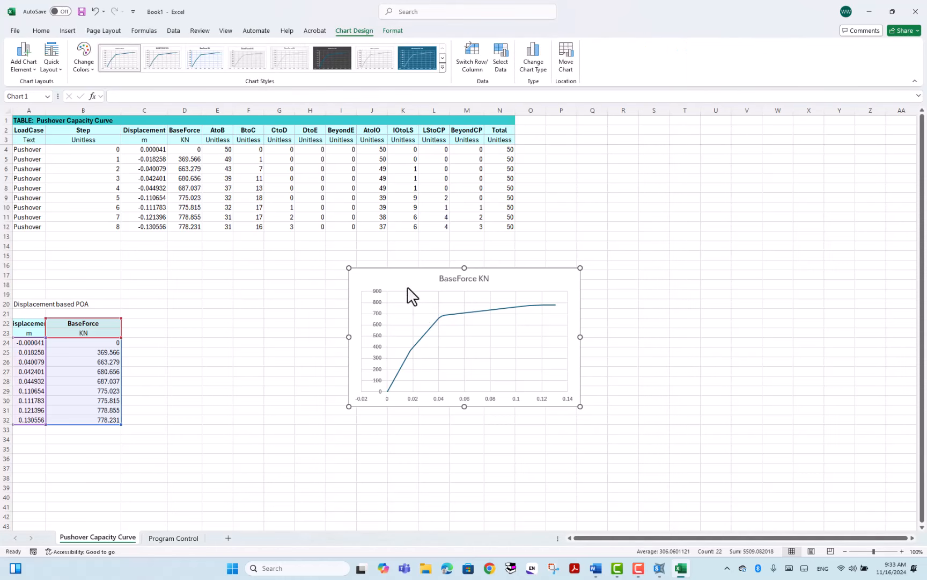
{"action": "mouse_move", "coordinate": [406, 288]}
{"action": "left_mouse_down"}
{"action": "mouse_move", "coordinate": [387, 271]}
{"action": "mouse_move", "coordinate": [404, 274]}
{"action": "left_mouse_up"}
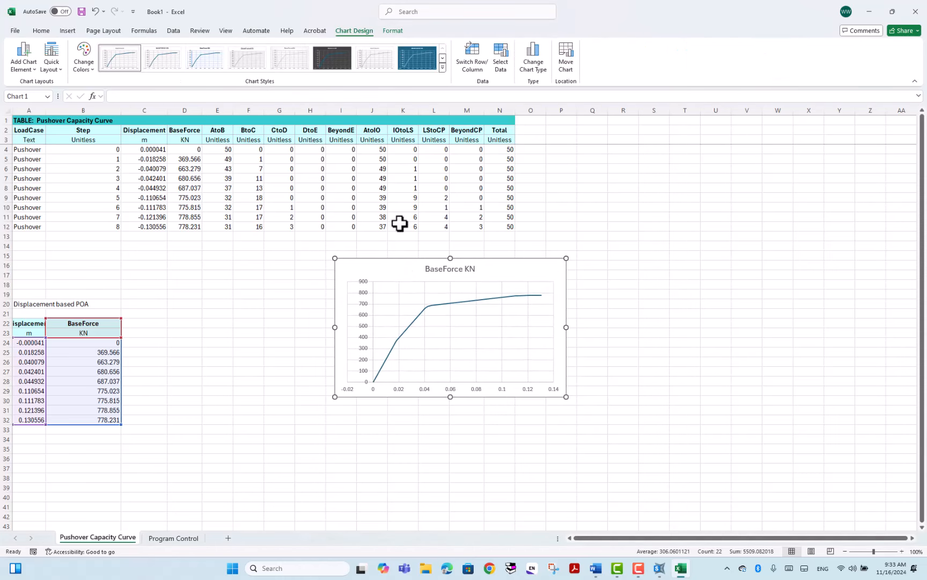
{"action": "left_click", "coordinate": [533, 59]}
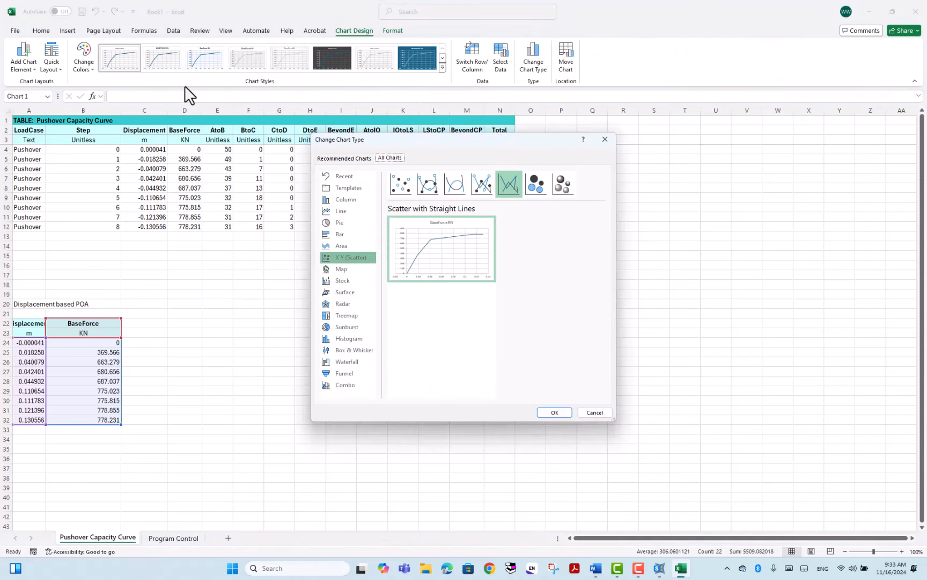
{"action": "left_click", "coordinate": [611, 141]}
{"action": "left_click", "coordinate": [536, 58]}
{"action": "left_click", "coordinate": [604, 140]}
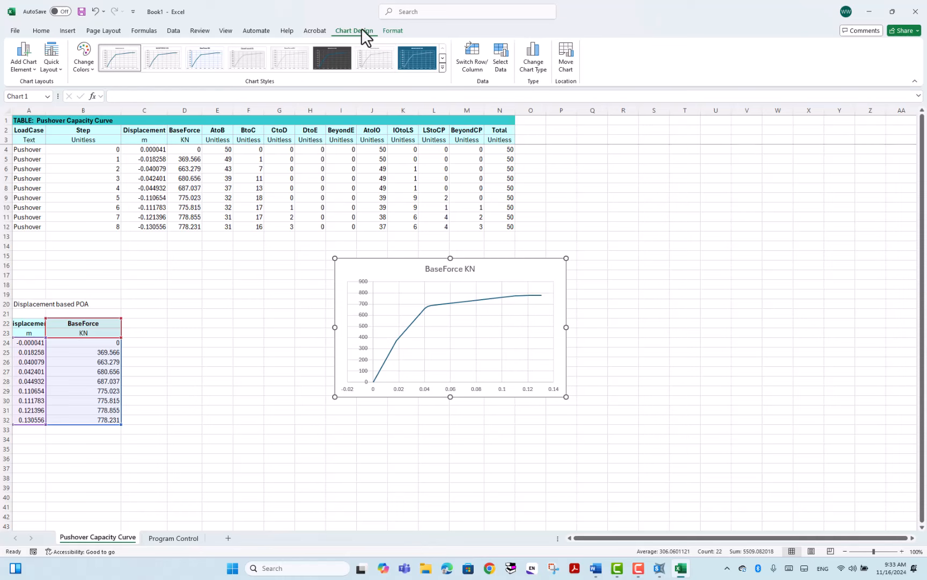
Apply the first quick layout, with axis titles and a legend, to the chart and enlarge the chart.
{"action": "left_click", "coordinate": [52, 63]}
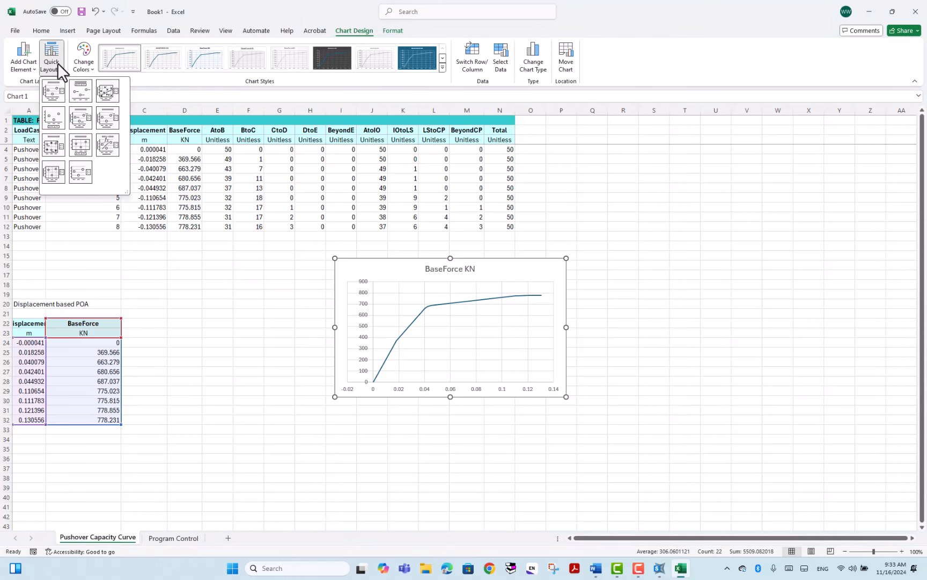
{"action": "left_click", "coordinate": [54, 93]}
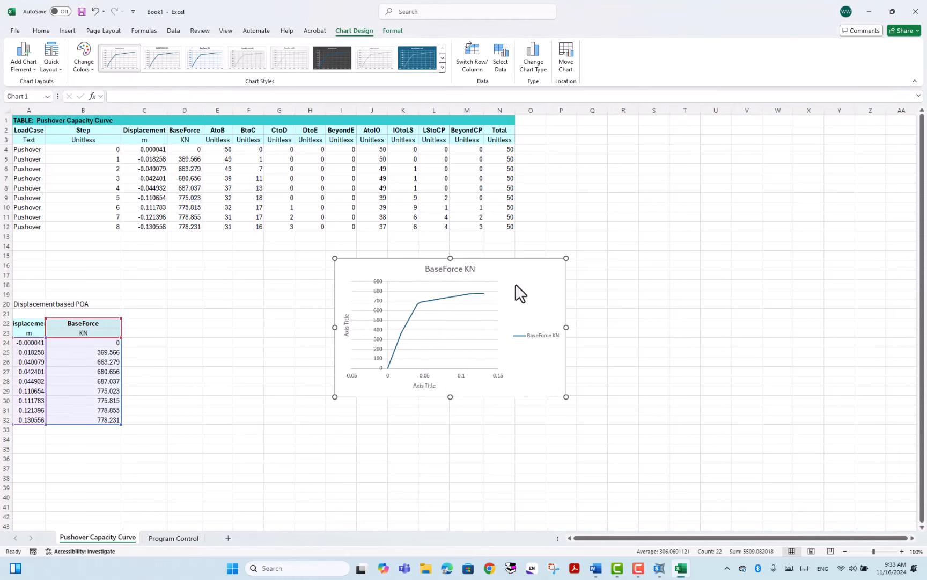
{"action": "left_click_drag", "start_coordinate": [519, 277], "coordinate": [531, 274]}
{"action": "left_click_drag", "start_coordinate": [557, 376], "coordinate": [674, 415]}
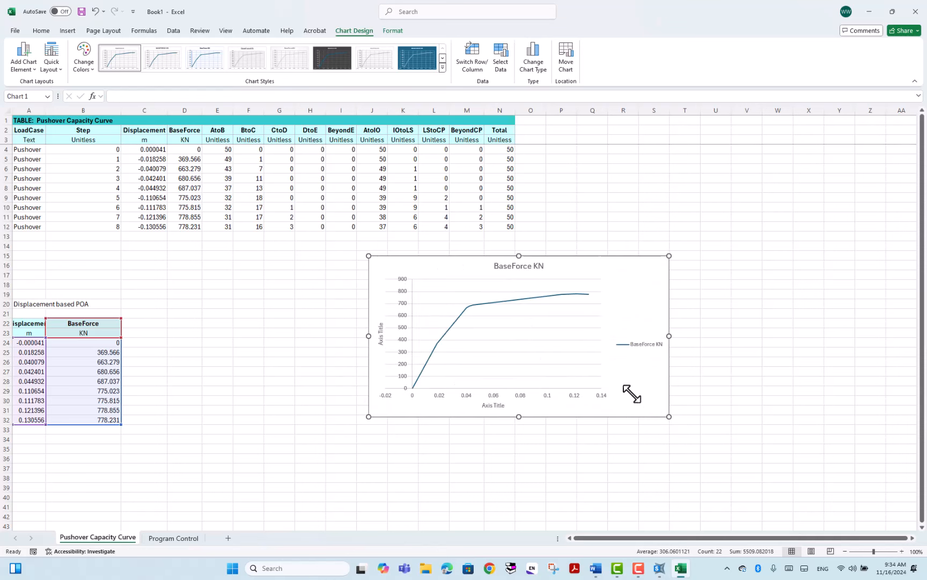
Set the font of all chart text to Times New Roman.
{"action": "double_click", "coordinate": [493, 394]}
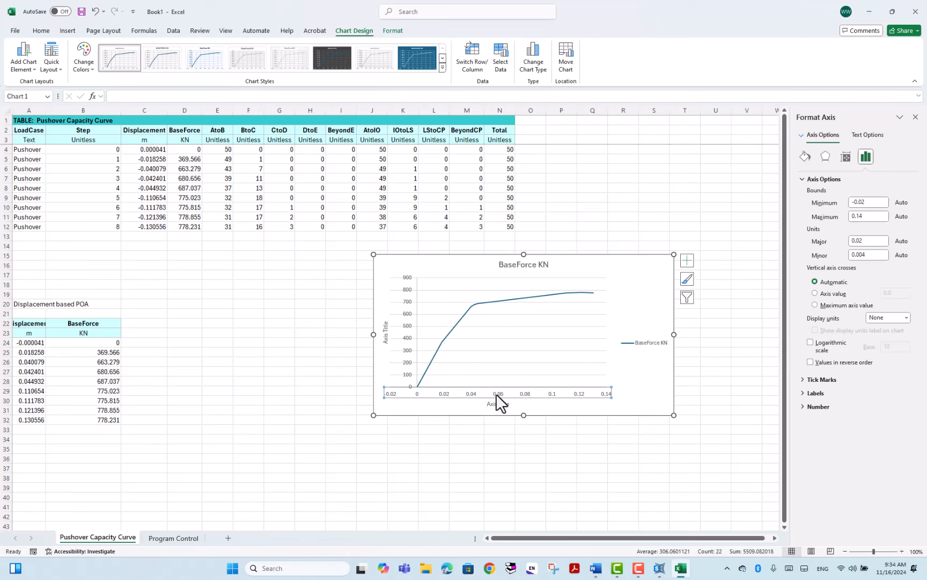
{"action": "left_click", "coordinate": [443, 273]}
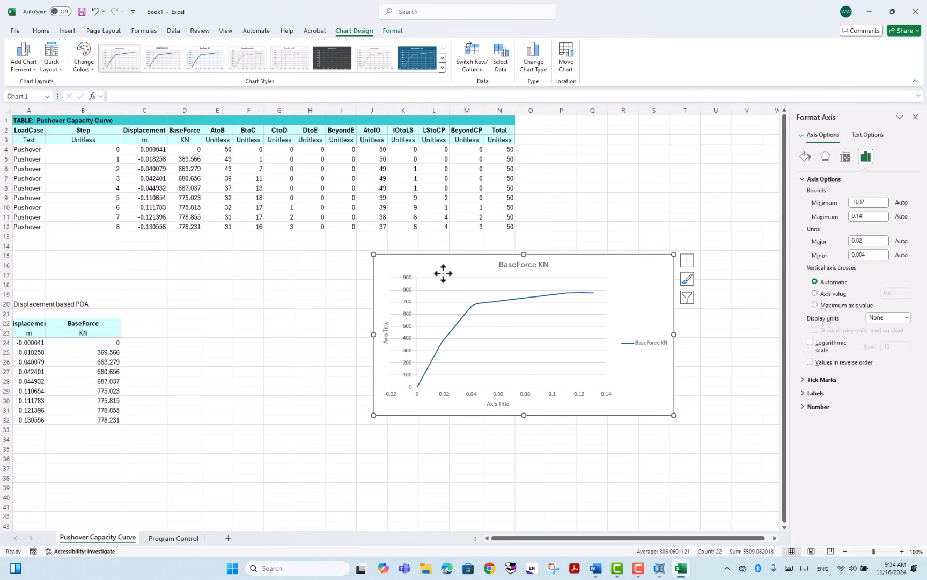
{"action": "left_click", "coordinate": [41, 31]}
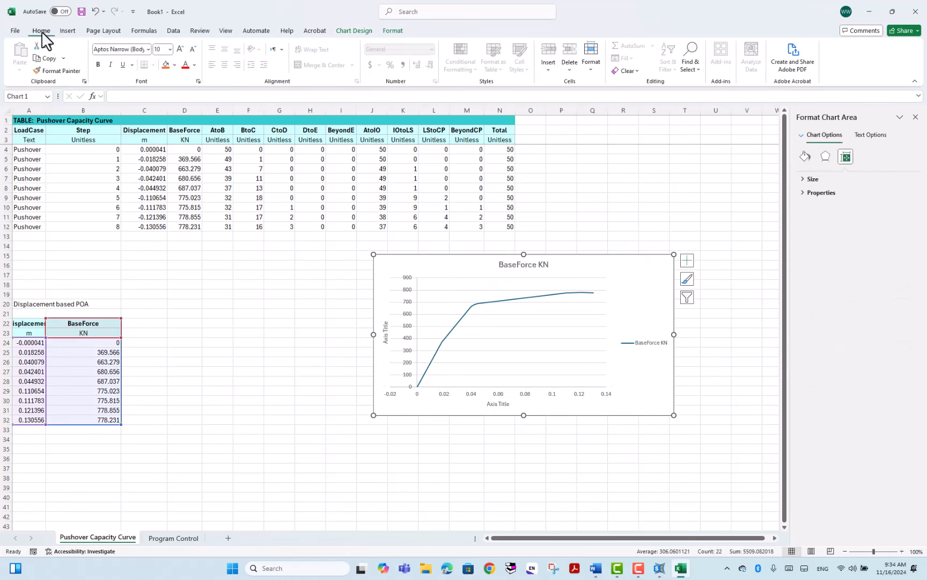
{"action": "left_click", "coordinate": [148, 50]}
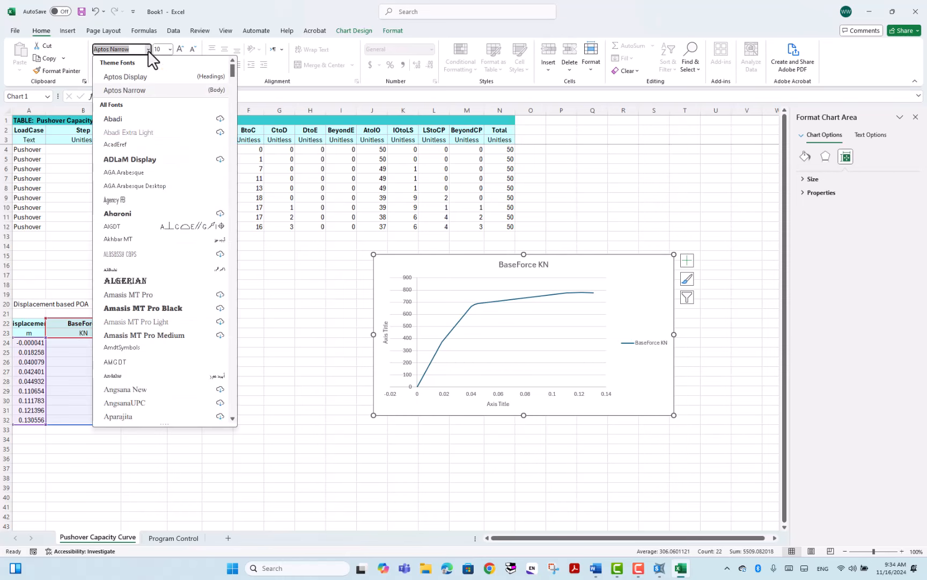
{"action": "type", "text": "Times New Roman"}
{"action": "key", "text": "Return"}
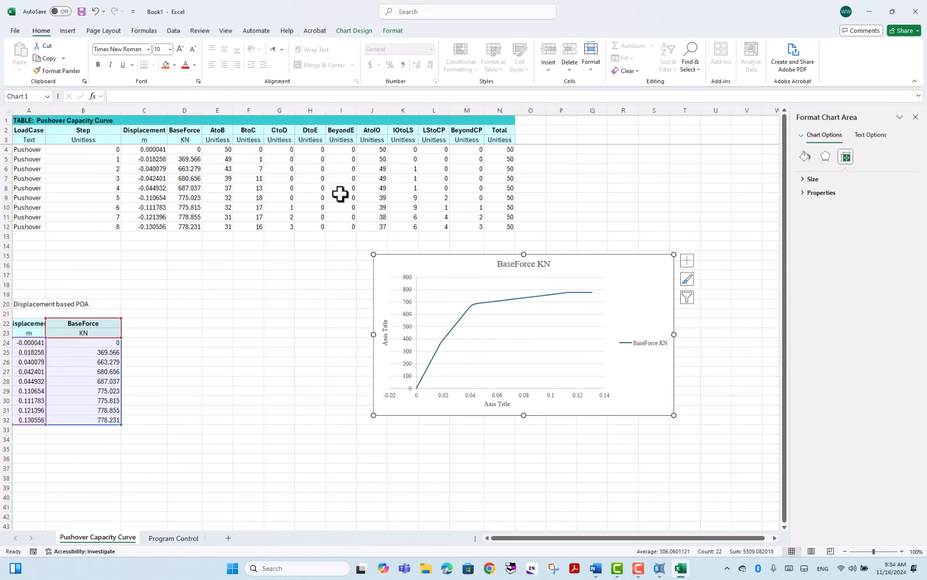
Color all chart text black and increase its font size to 12.
{"action": "left_click", "coordinate": [190, 65]}
{"action": "left_click", "coordinate": [195, 65]}
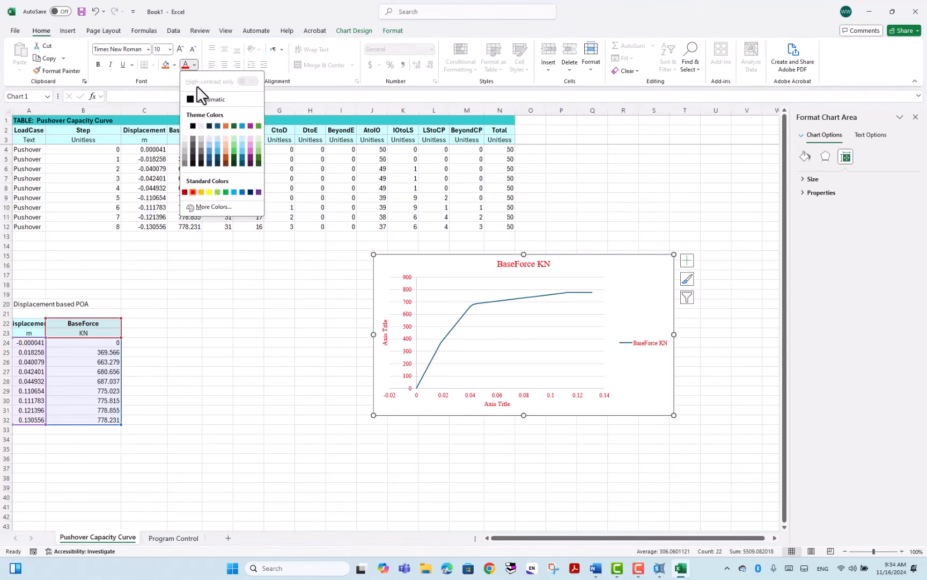
{"action": "left_click", "coordinate": [193, 125]}
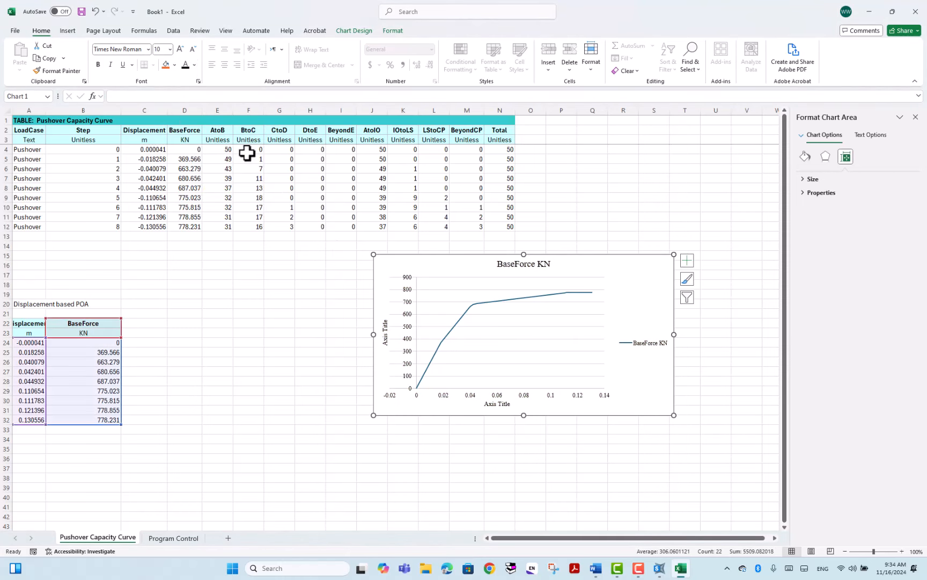
{"action": "left_click", "coordinate": [180, 50]}
{"action": "left_click", "coordinate": [180, 49]}
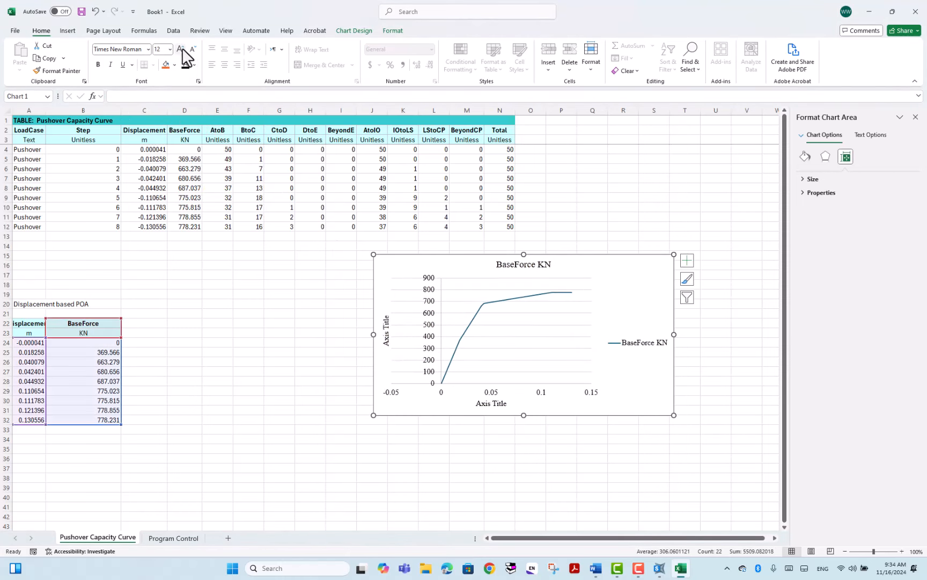
Set the minimum bound of the chart's horizontal axis to 0.
{"action": "left_click", "coordinate": [541, 392]}
{"action": "right_click", "coordinate": [540, 391]}
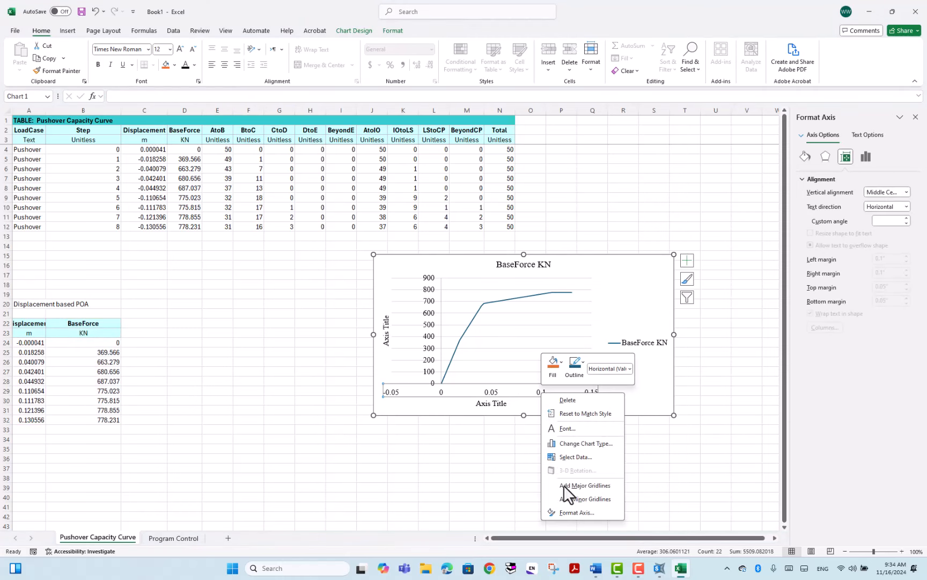
{"action": "left_click", "coordinate": [569, 513]}
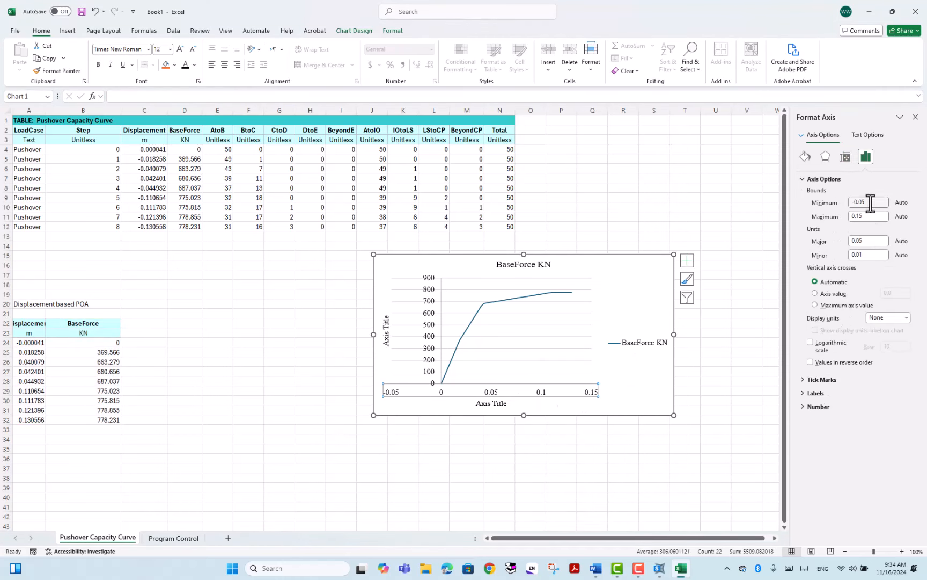
{"action": "left_click_drag", "start_coordinate": [872, 202], "coordinate": [850, 209]}
{"action": "left_click", "coordinate": [432, 420]}
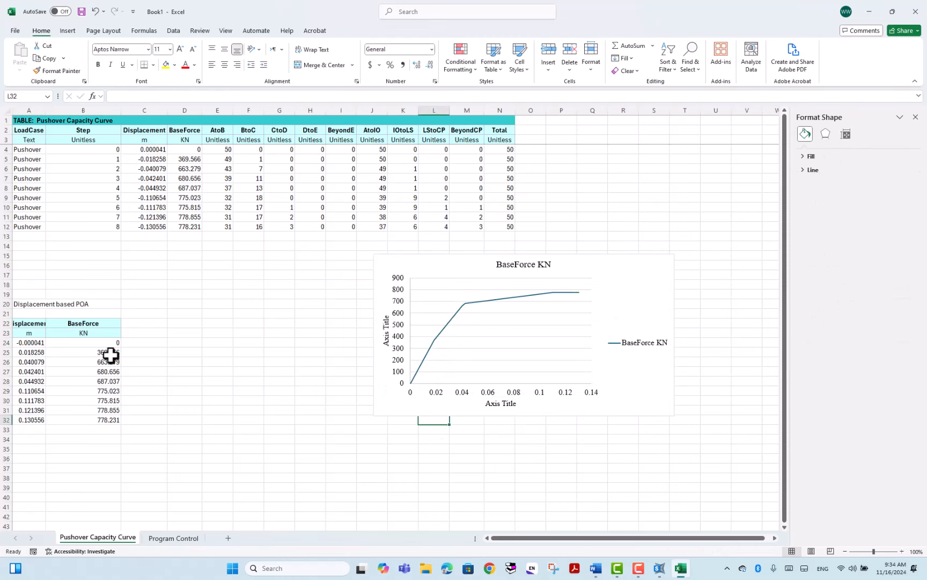
{"action": "left_click", "coordinate": [465, 395]}
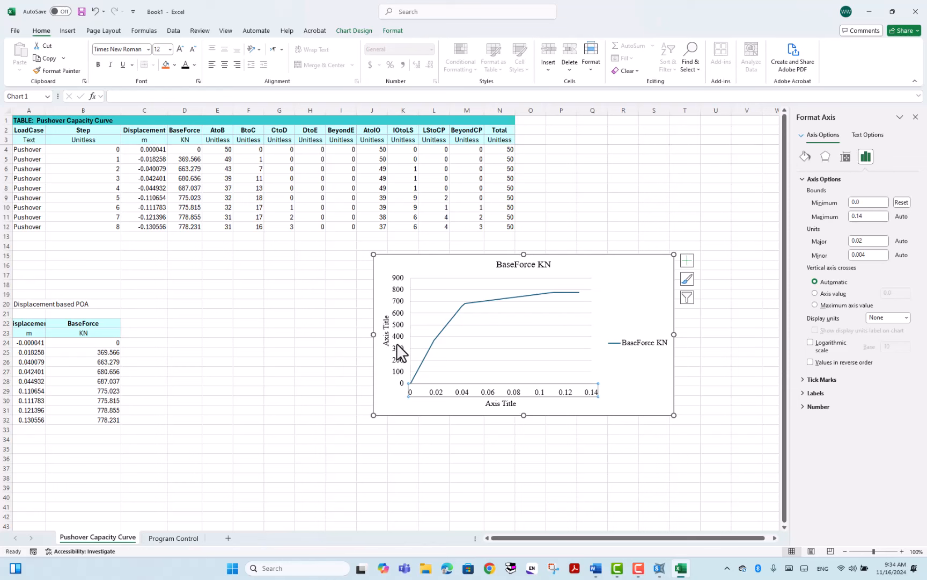
{"action": "left_click", "coordinate": [411, 363]}
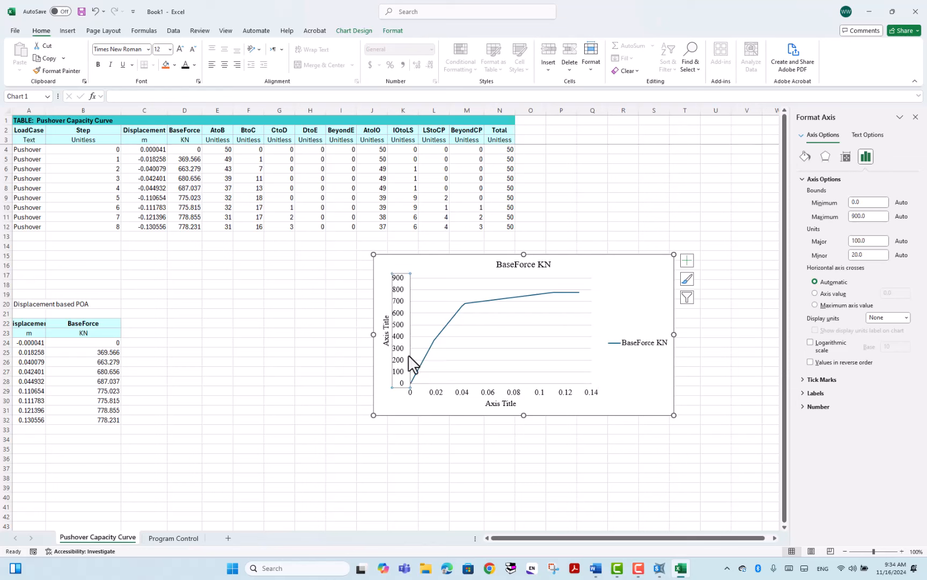
{"action": "left_click", "coordinate": [481, 392]}
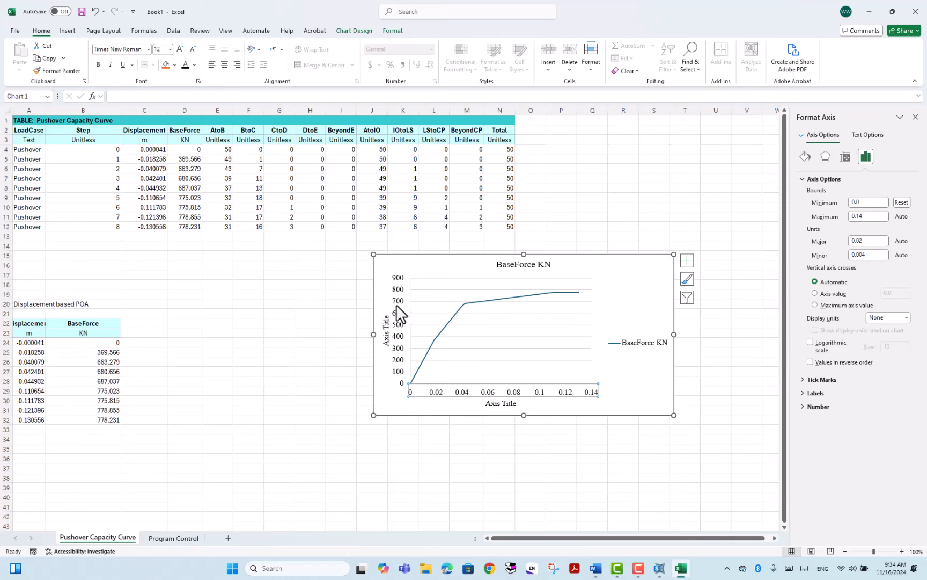
Title the chart's vertical axis "Shear Force (kN)".
{"action": "left_click", "coordinate": [387, 324]}
{"action": "left_click", "coordinate": [387, 325]}
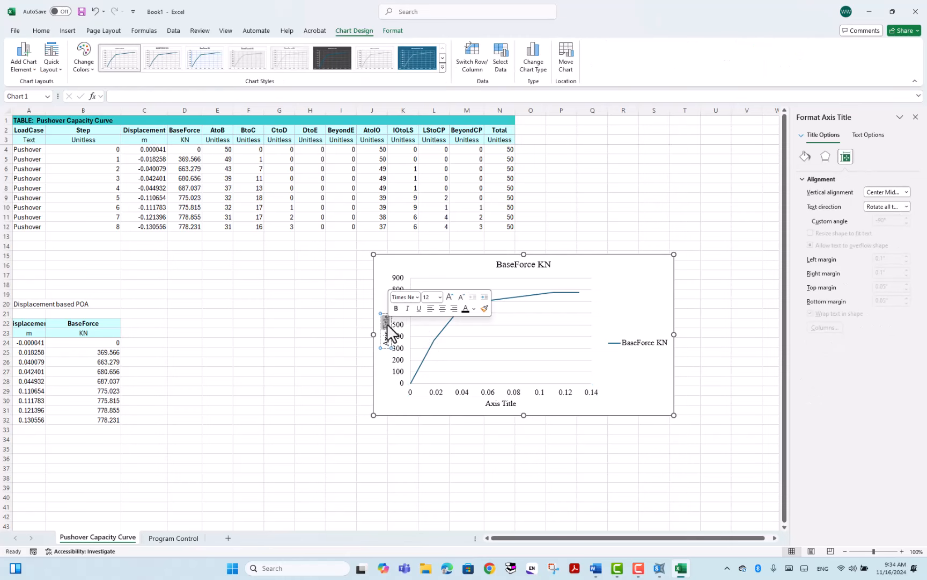
{"action": "key", "text": "ctrl+a"}
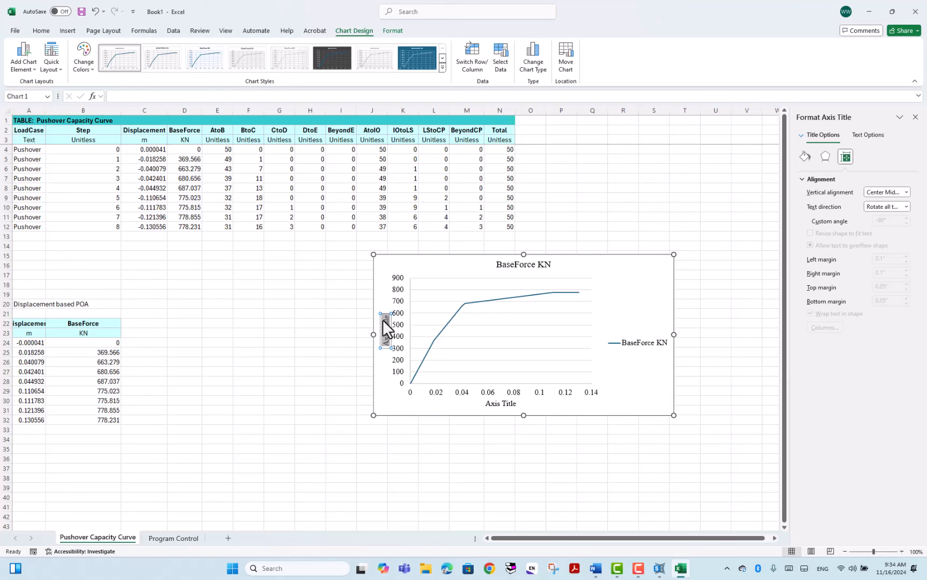
{"action": "type", "text": "Shear Force ("}
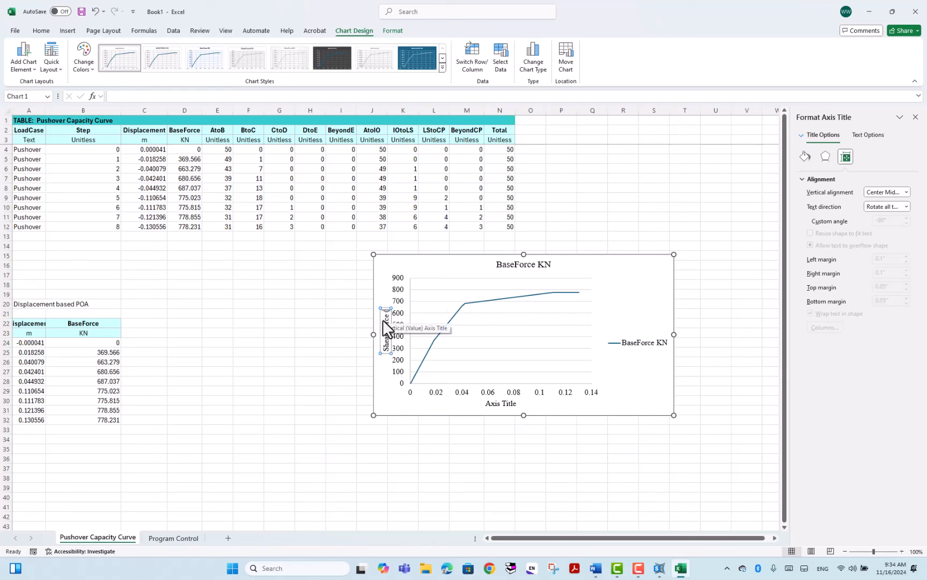
{"action": "type", "text": "kN)"}
Title the chart's horizontal axis "Displacement (m)".
{"action": "left_click", "coordinate": [507, 403]}
{"action": "double_click", "coordinate": [510, 403]}
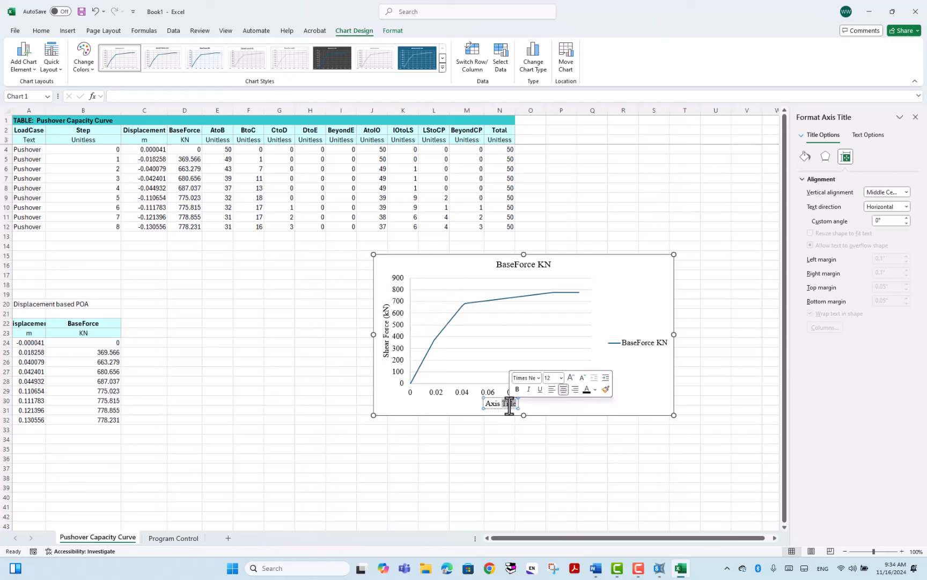
{"action": "key", "text": "ctrl+a"}
{"action": "type", "text": "Di"}
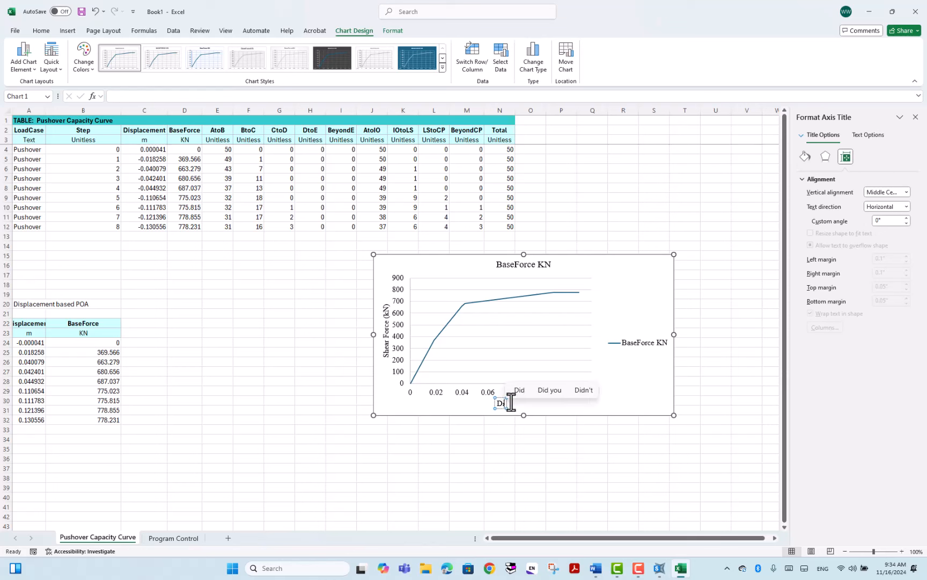
{"action": "type", "text": "splacement"}
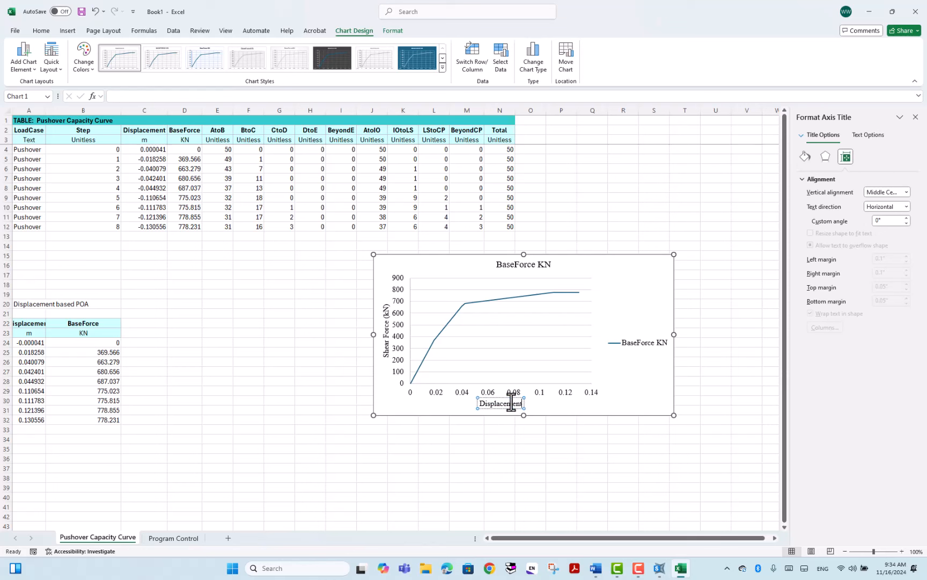
{"action": "type", "text": " (m"}
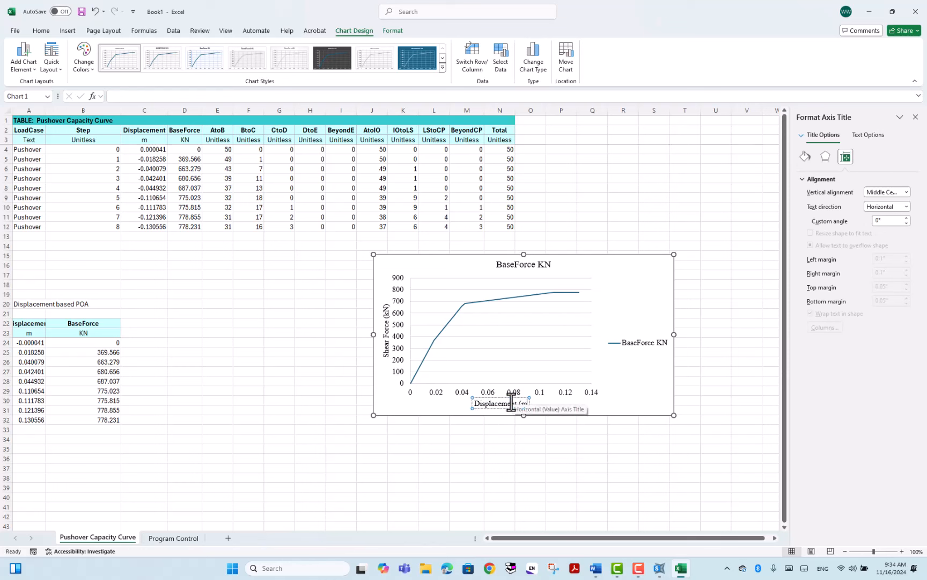
{"action": "type", "text": ")"}
{"action": "left_click", "coordinate": [536, 450]}
Give the chart's plot area a solid black border and reposition the chart on the sheet.
{"action": "left_click", "coordinate": [632, 344]}
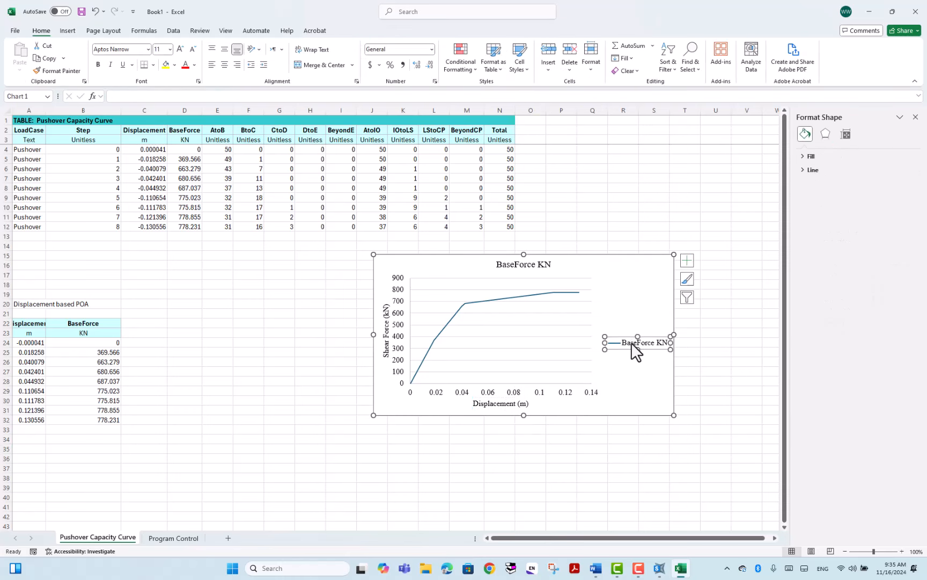
{"action": "left_click_drag", "start_coordinate": [627, 336], "coordinate": [600, 364]}
{"action": "left_click", "coordinate": [554, 310]}
{"action": "right_click", "coordinate": [553, 307]}
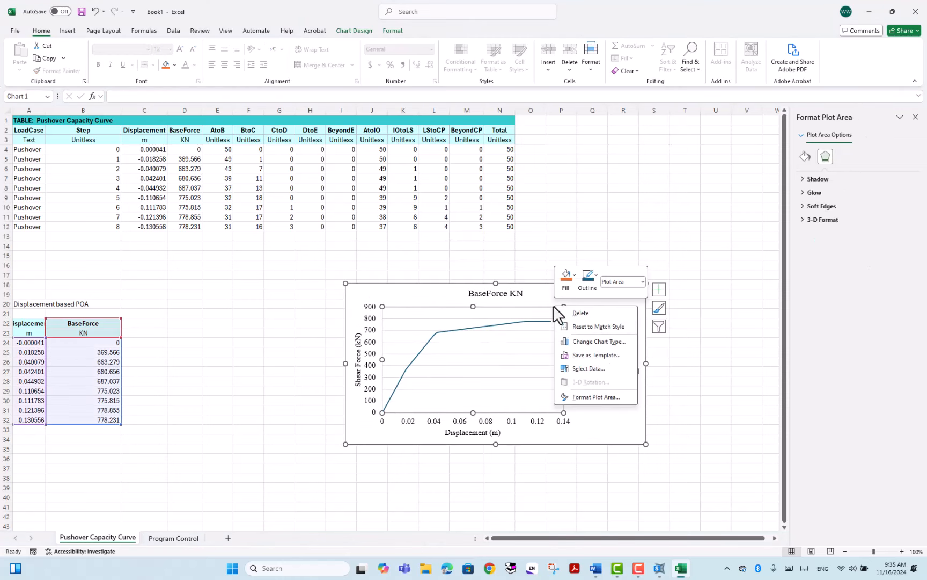
{"action": "left_click", "coordinate": [593, 397]}
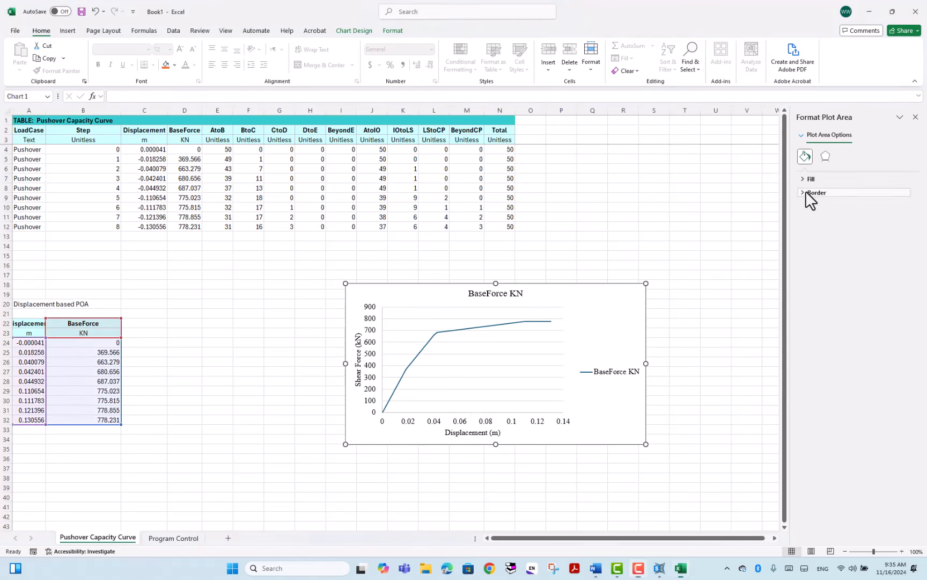
{"action": "left_click", "coordinate": [805, 194]}
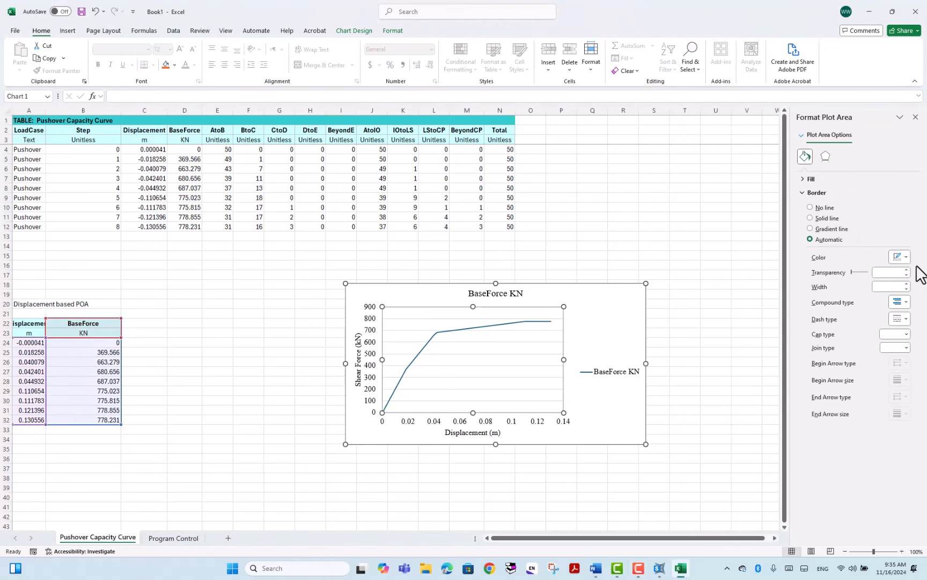
{"action": "left_click", "coordinate": [900, 256]}
{"action": "left_click", "coordinate": [857, 303]}
{"action": "left_click", "coordinate": [611, 341]}
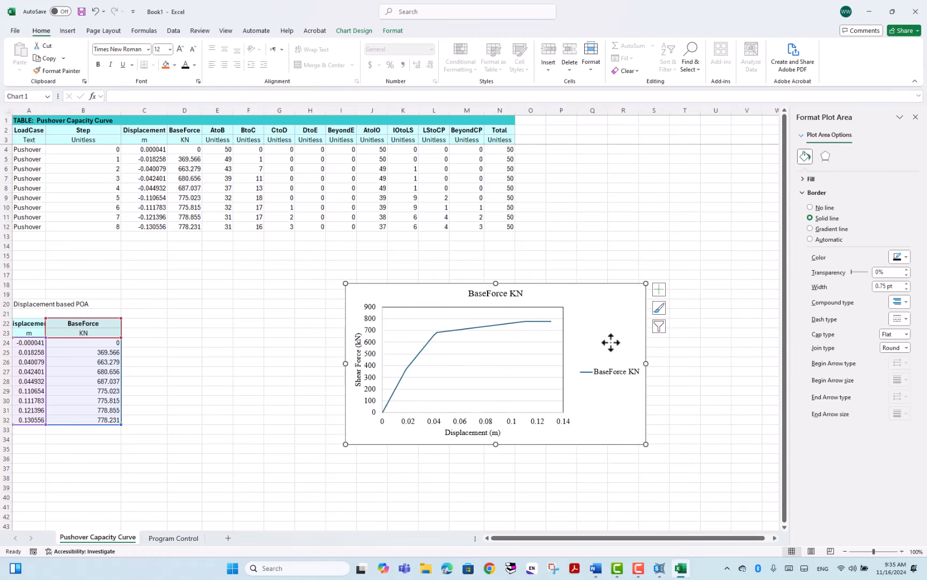
Delete the BaseForce KN legend from the chart and make the chart taller.
{"action": "left_click", "coordinate": [609, 369]}
{"action": "key", "text": "Delete"}
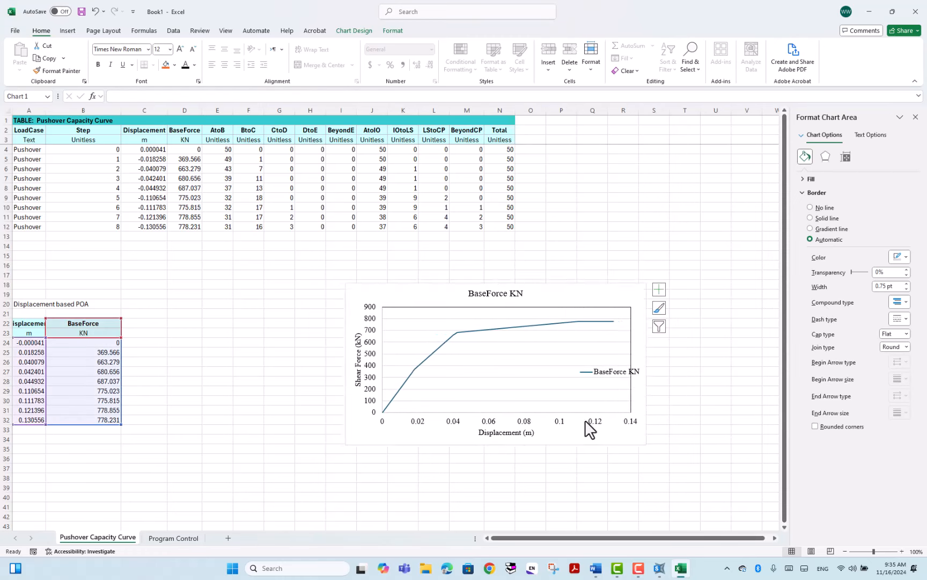
{"action": "left_click_drag", "start_coordinate": [578, 439], "coordinate": [532, 446]}
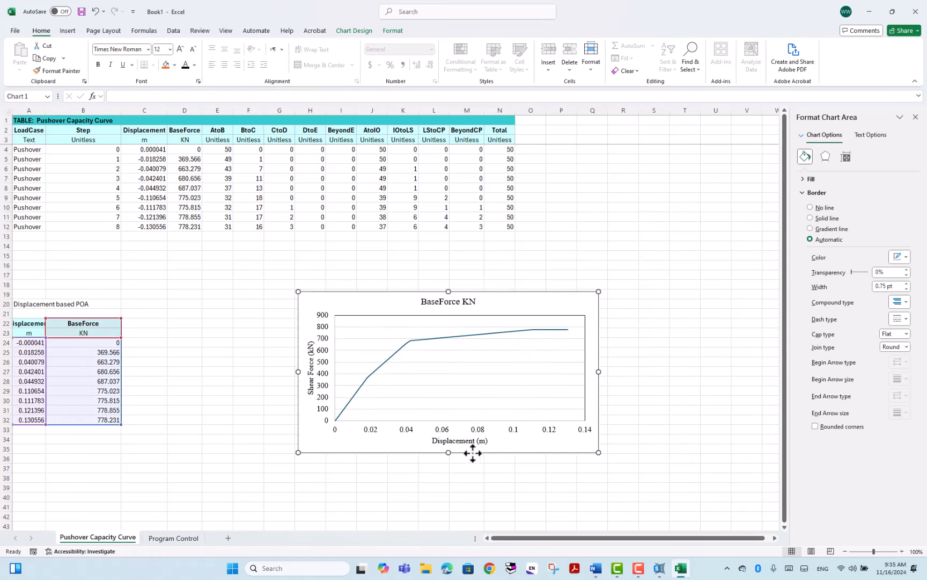
{"action": "left_click_drag", "start_coordinate": [448, 453], "coordinate": [449, 496]}
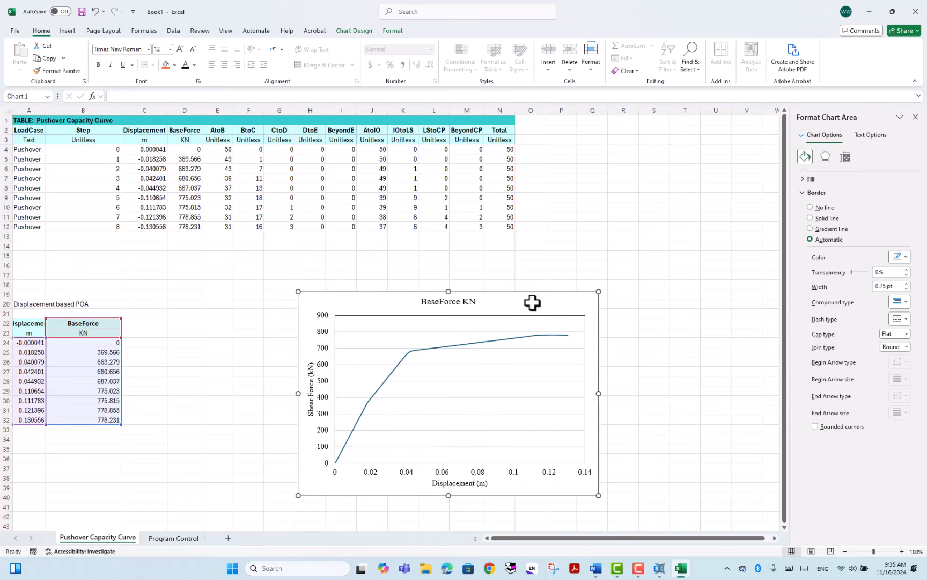
{"action": "left_click_drag", "start_coordinate": [532, 303], "coordinate": [547, 279]}
Replace the chart title text with "DBPOA".
{"action": "left_click", "coordinate": [485, 286]}
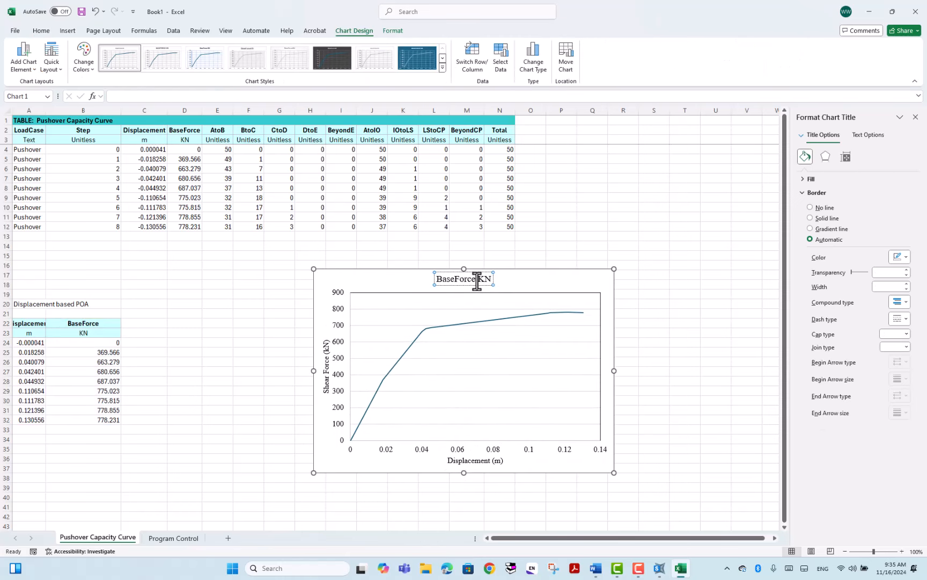
{"action": "double_click", "coordinate": [479, 280]}
{"action": "key", "text": "ctrl+a"}
{"action": "type", "text": "D"}
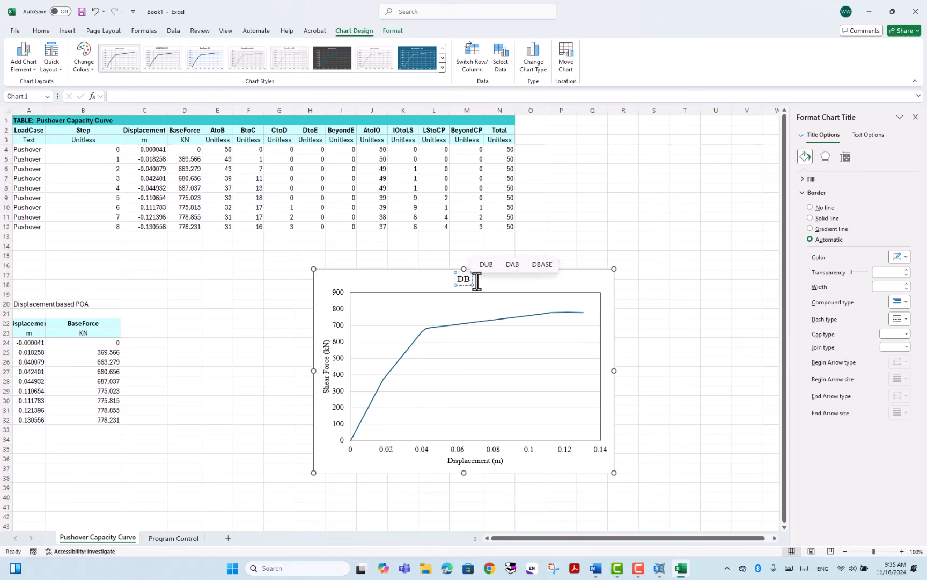
{"action": "type", "text": "BPO-"}
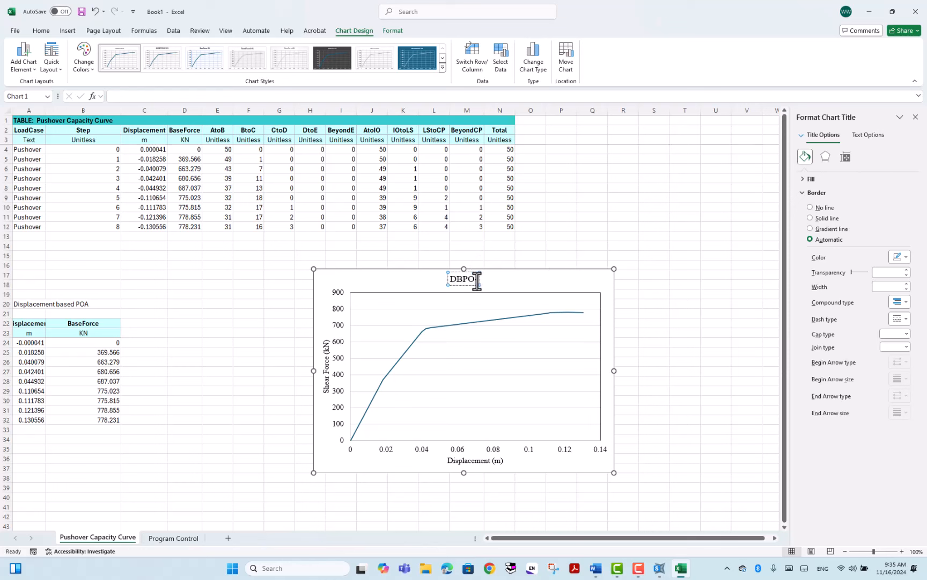
{"action": "type", "text": "A"}
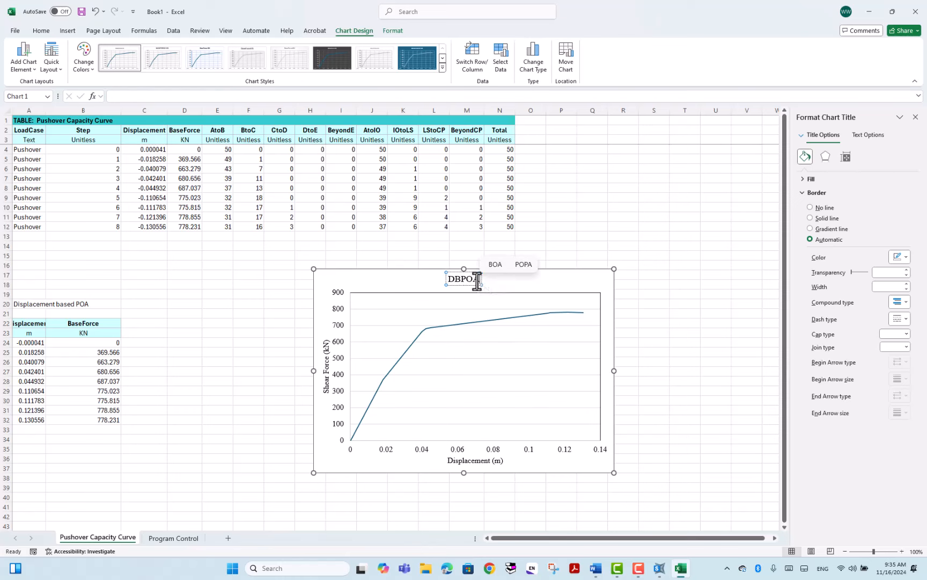
{"action": "left_click", "coordinate": [468, 333]}
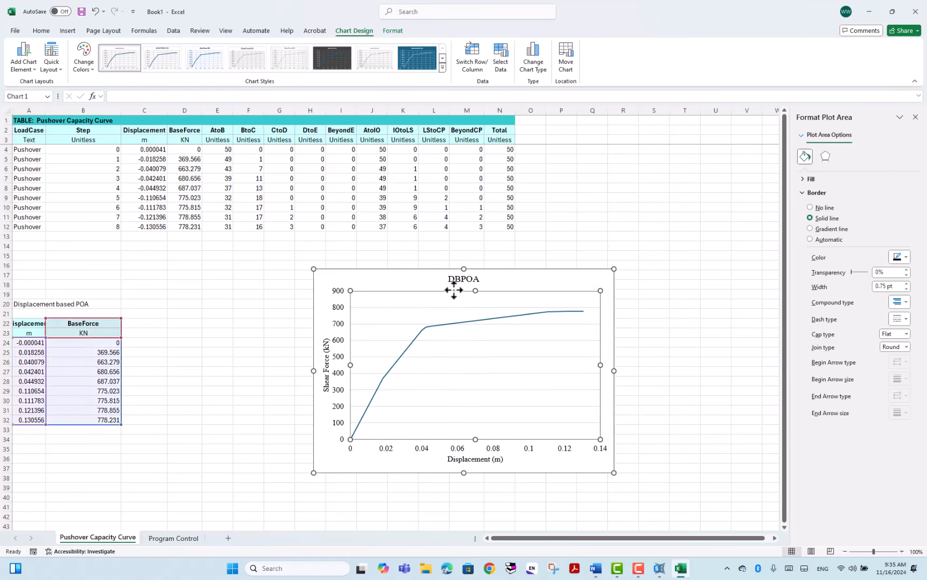
Move the DBPOA title inside the plot area, just below the capacity curve.
{"action": "left_click", "coordinate": [466, 282]}
{"action": "left_click_drag", "start_coordinate": [468, 270], "coordinate": [448, 347]}
{"action": "left_click", "coordinate": [439, 261]}
{"action": "left_click", "coordinate": [478, 346]}
{"action": "mouse_move", "coordinate": [512, 259]}
{"action": "left_mouse_down"}
{"action": "mouse_move", "coordinate": [524, 257]}
{"action": "mouse_move", "coordinate": [512, 270]}
{"action": "left_mouse_up"}
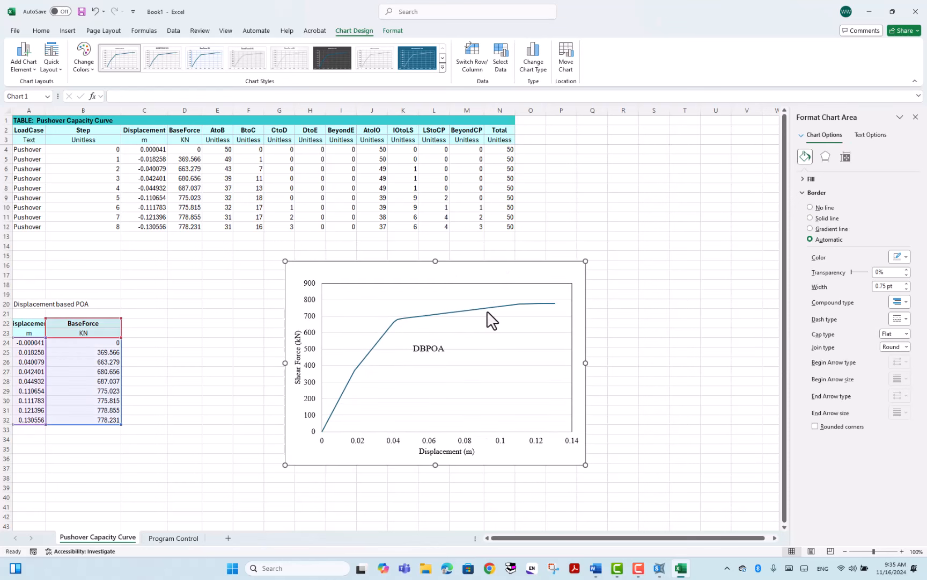
Color the capacity curve's line black and make it thicker, then place the chart closer to the data table.
{"action": "left_click", "coordinate": [433, 316]}
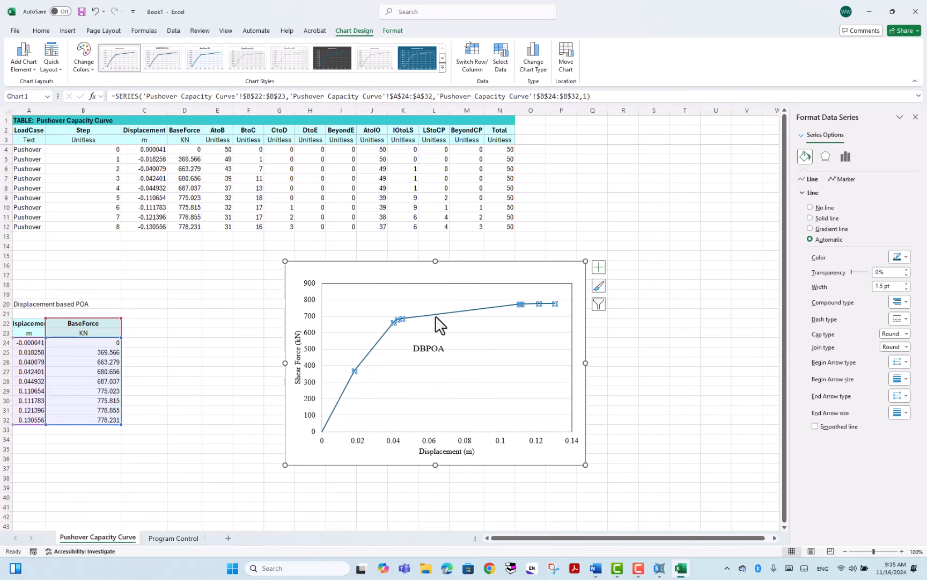
{"action": "left_click", "coordinate": [900, 257]}
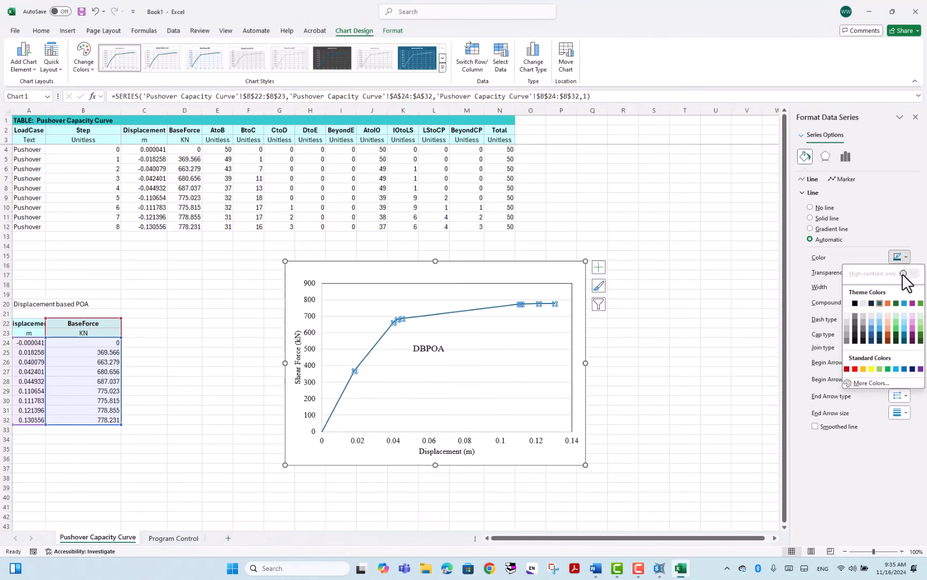
{"action": "left_click", "coordinate": [855, 303]}
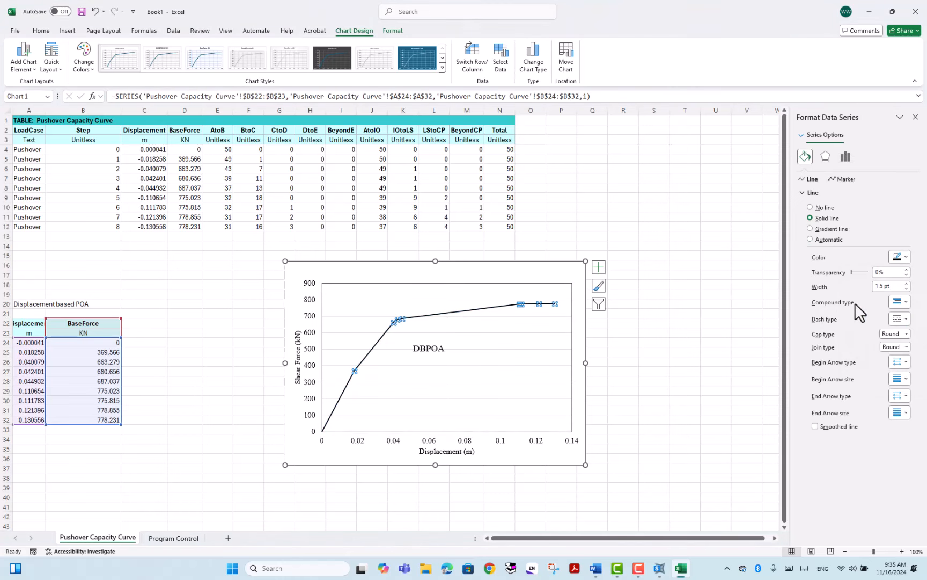
{"action": "left_click", "coordinate": [907, 288]}
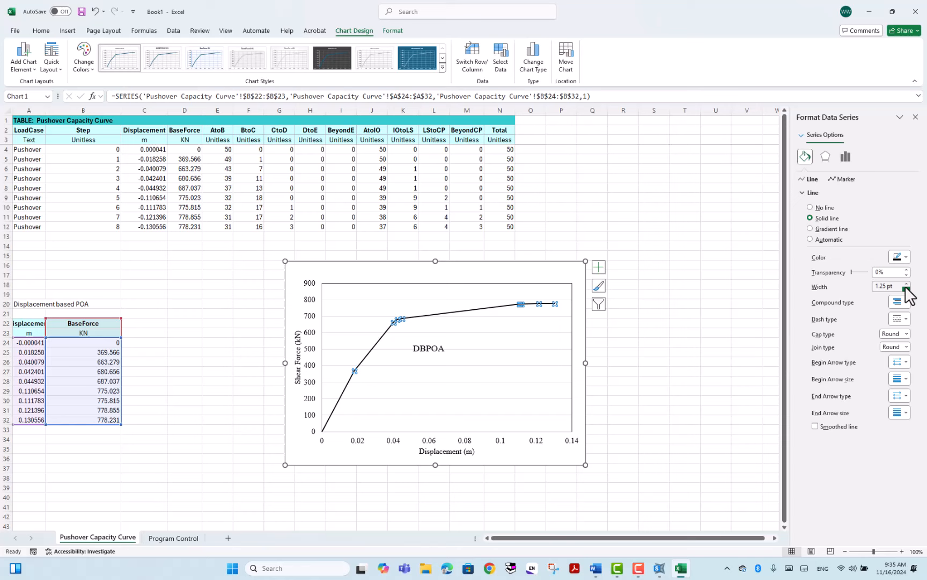
{"action": "left_click", "coordinate": [610, 350]}
{"action": "left_click_drag", "start_coordinate": [514, 282], "coordinate": [483, 282]}
{"action": "left_click", "coordinate": [214, 382]}
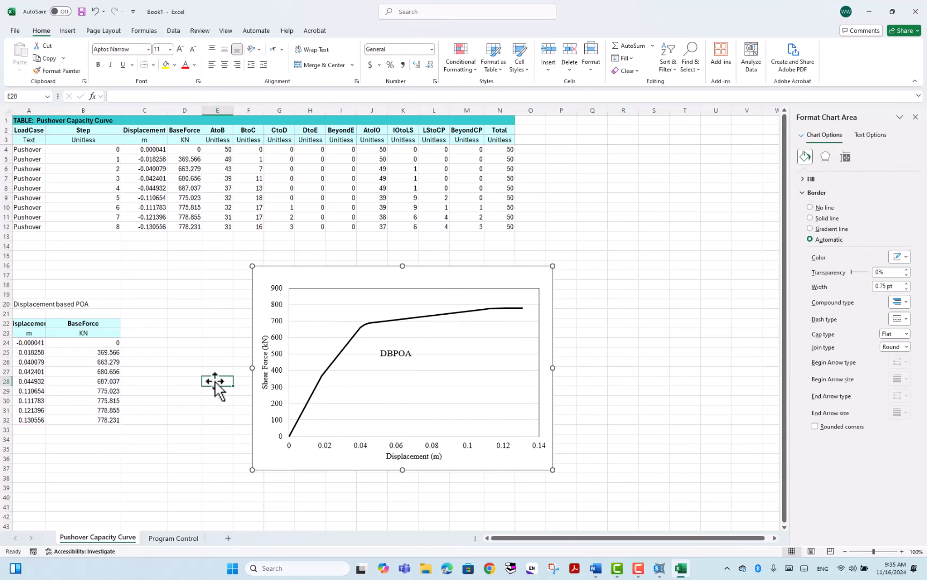
Switch to SAP2000, close the pushover curve, and show the deformed shape for the Pushover-Mode case at step 1.
{"action": "left_click", "coordinate": [656, 570]}
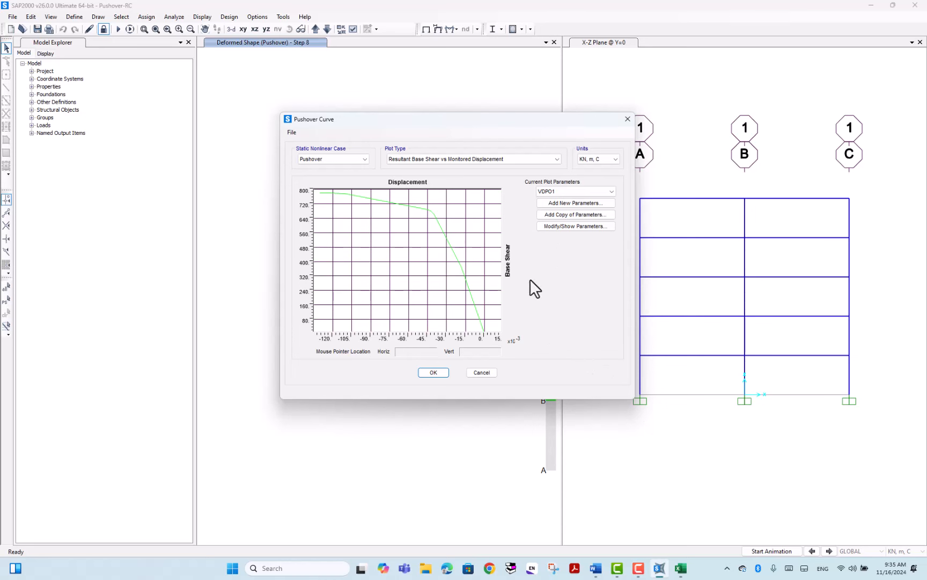
{"action": "left_click", "coordinate": [432, 372]}
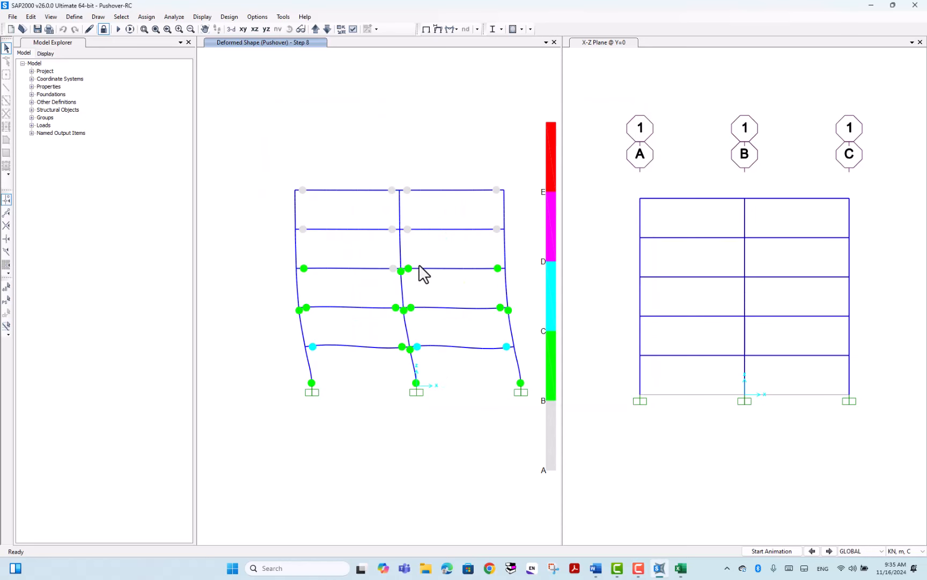
{"action": "left_click", "coordinate": [441, 30]}
{"action": "left_click_drag", "start_coordinate": [458, 174], "coordinate": [489, 145]}
{"action": "left_click", "coordinate": [412, 162]}
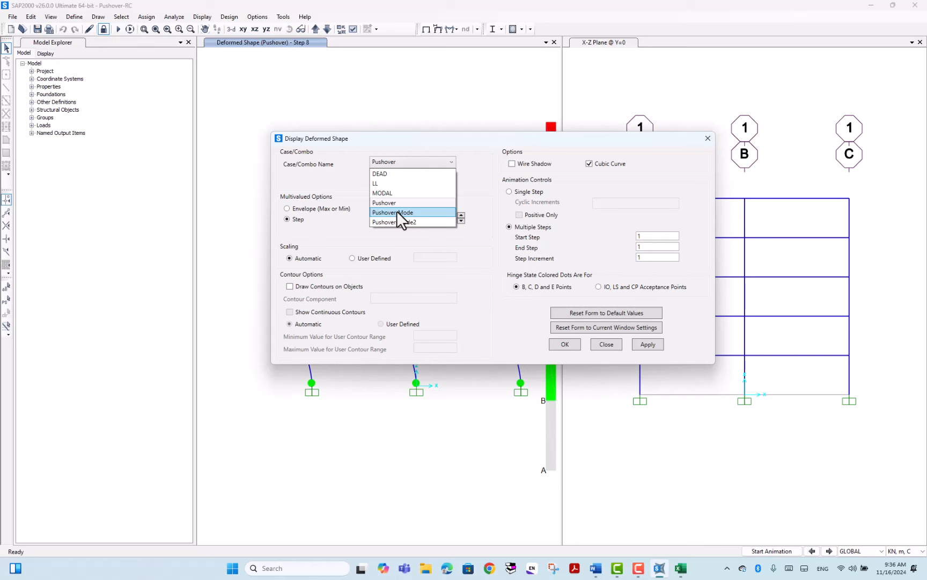
{"action": "left_click", "coordinate": [397, 213]}
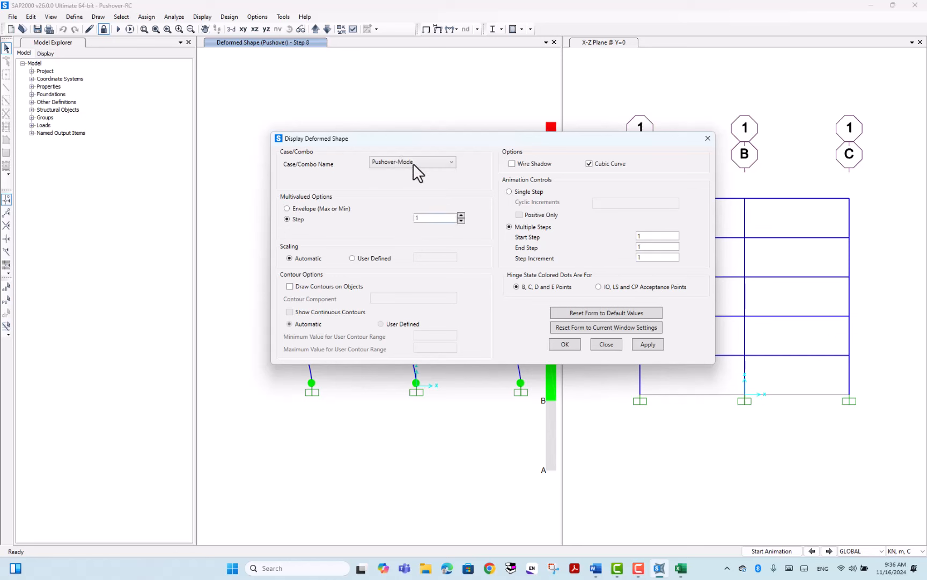
{"action": "left_click", "coordinate": [644, 343]}
{"action": "left_click", "coordinate": [564, 344]}
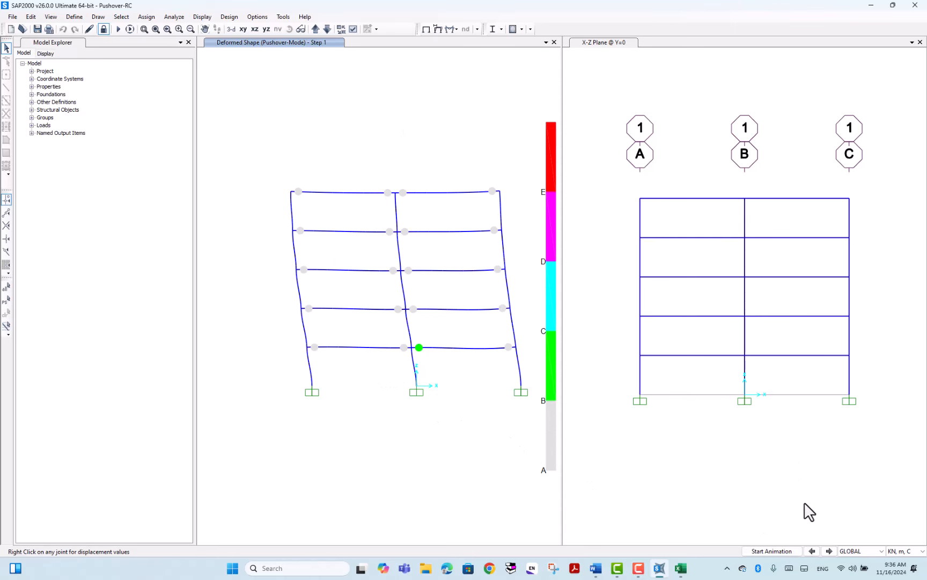
Step through the Pushover-Mode deformed shapes up to step 12, examining how the hinge states develop.
{"action": "left_click", "coordinate": [829, 552]}
{"action": "left_click", "coordinate": [829, 551]}
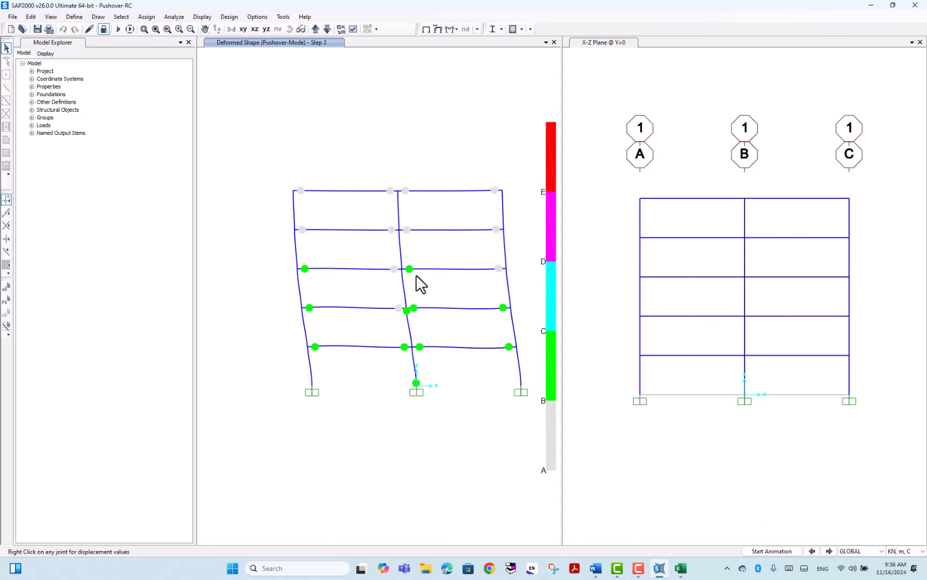
{"action": "left_click", "coordinate": [829, 552]}
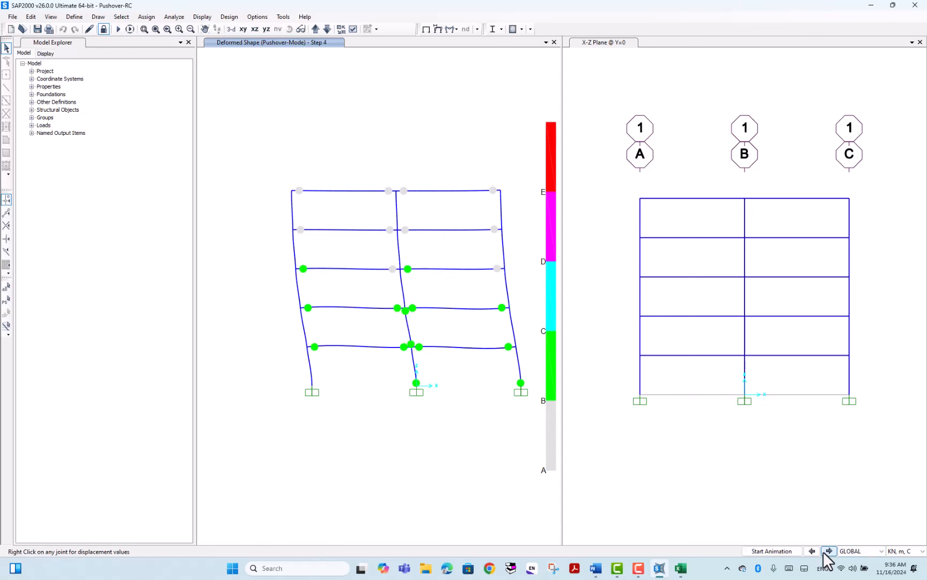
{"action": "left_click", "coordinate": [829, 552]}
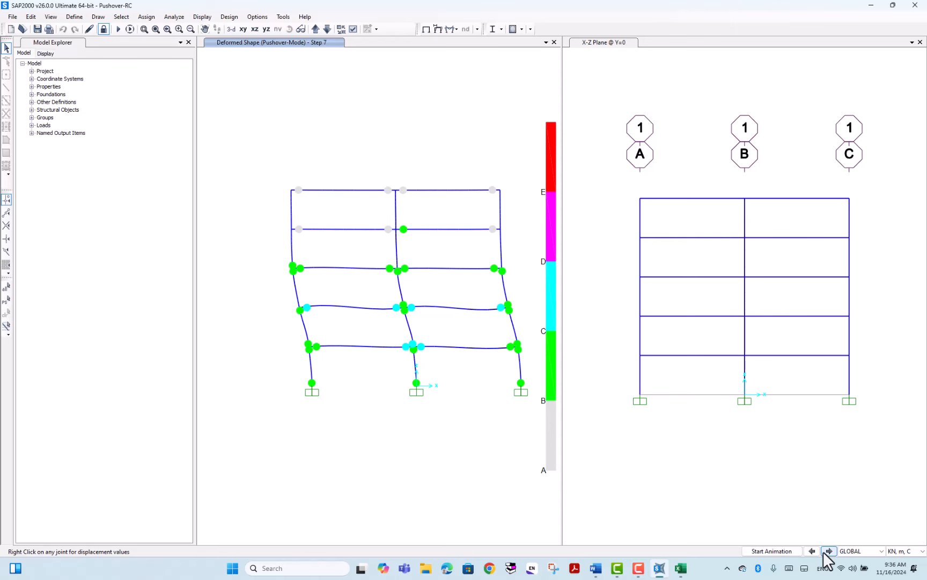
{"action": "left_click", "coordinate": [824, 552]}
{"action": "left_click", "coordinate": [824, 552]}
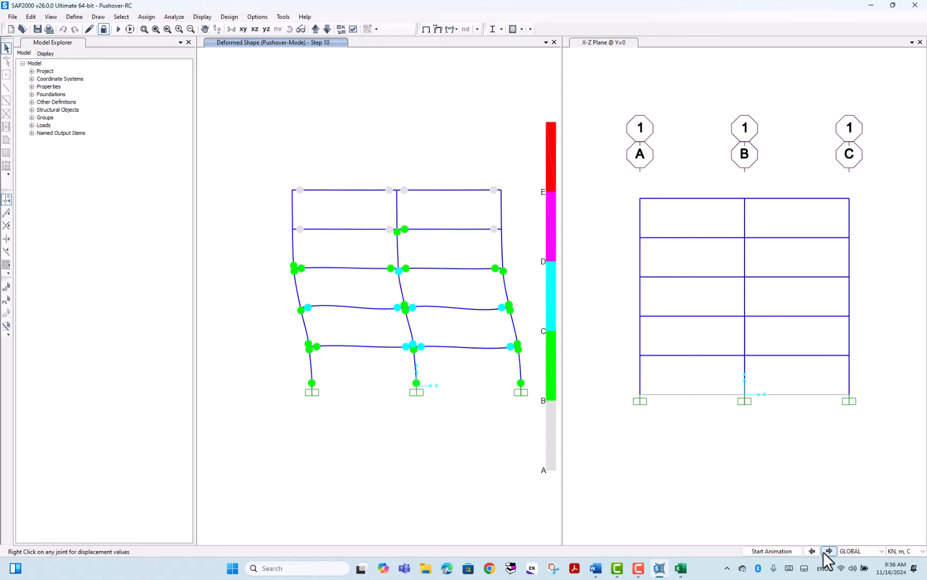
{"action": "left_click", "coordinate": [829, 551]}
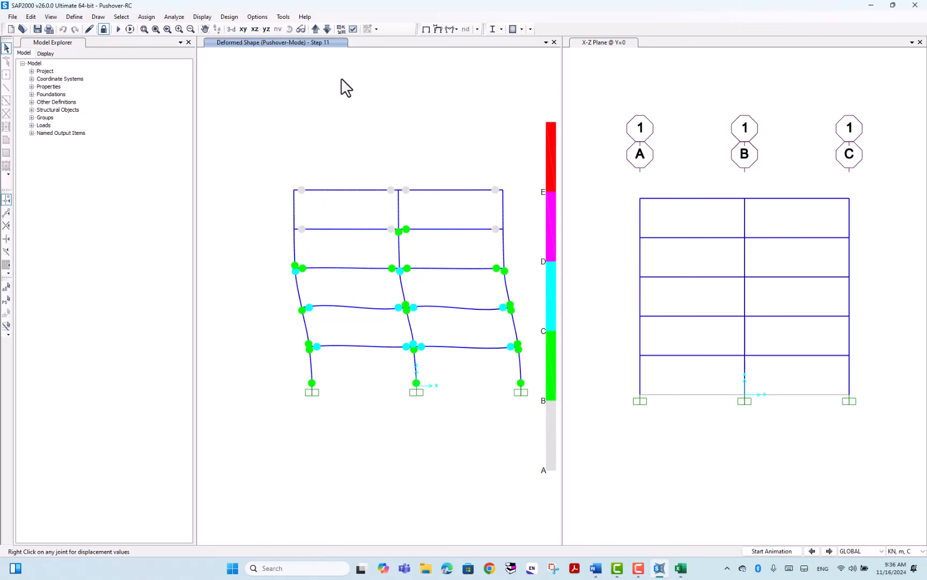
{"action": "left_click", "coordinate": [829, 551]}
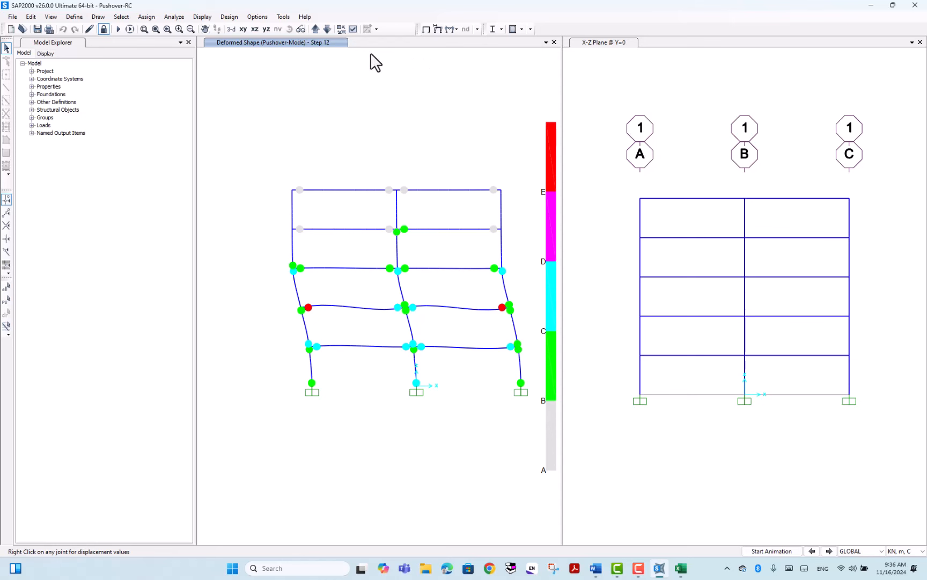
Display the static pushover curve for the Pushover-Mode case.
{"action": "left_click", "coordinate": [202, 17]}
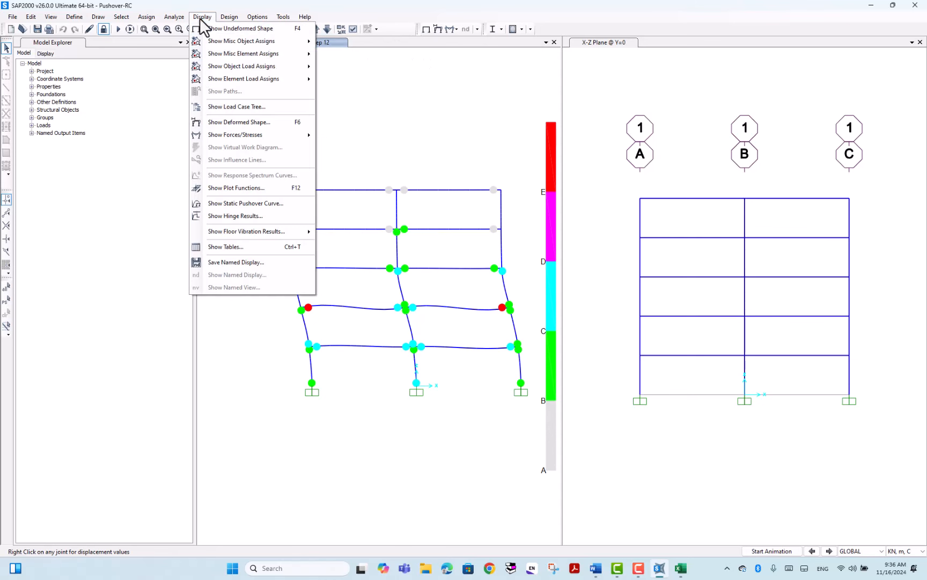
{"action": "left_click", "coordinate": [242, 204]}
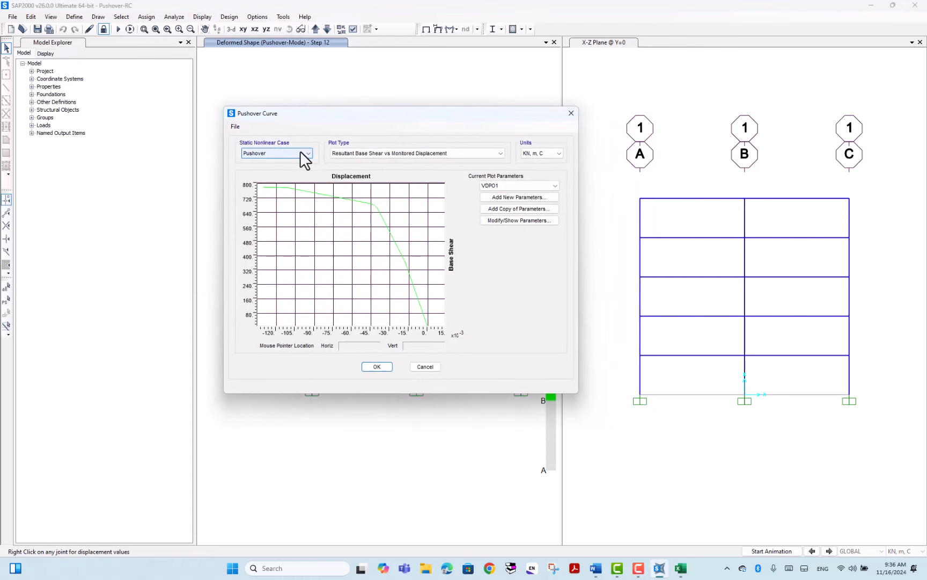
{"action": "left_click", "coordinate": [290, 155]}
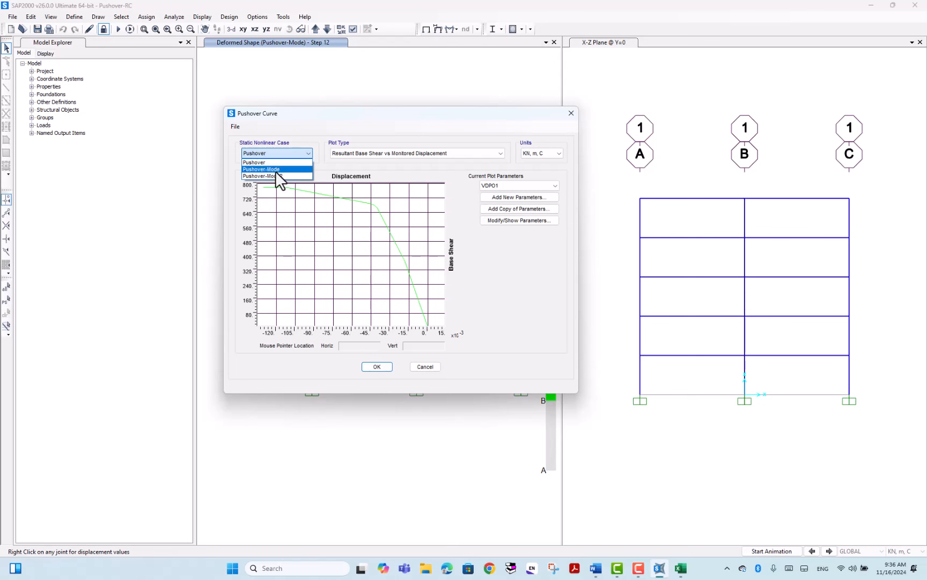
{"action": "left_click", "coordinate": [269, 169]}
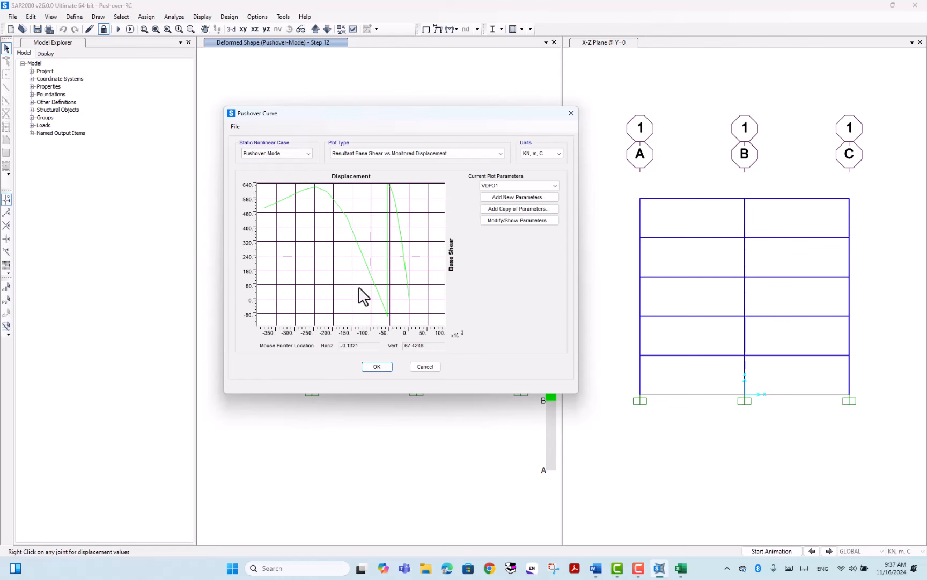
Show the Pushover-Mode capacity curve as a table, export it to Excel, and close the table.
{"action": "left_click", "coordinate": [236, 127]}
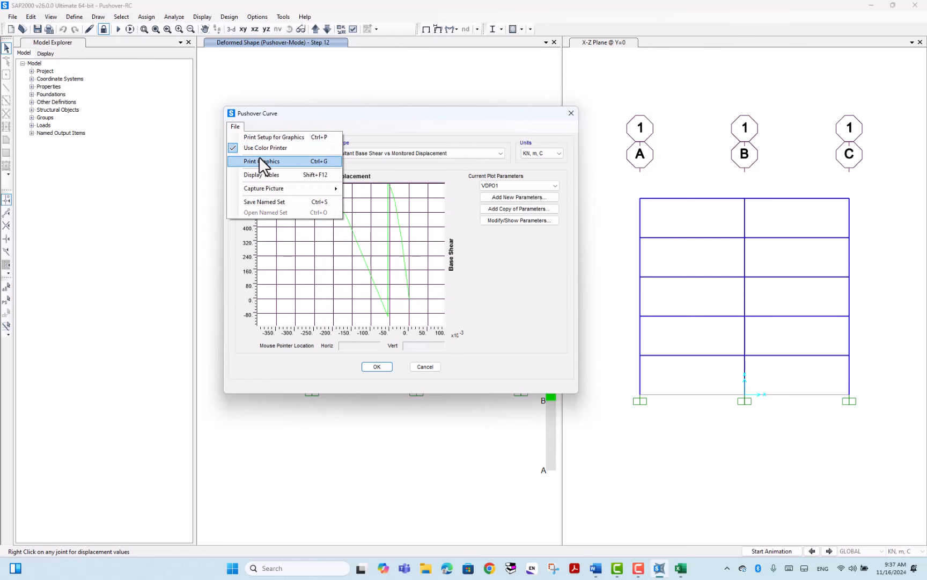
{"action": "left_click", "coordinate": [263, 177]}
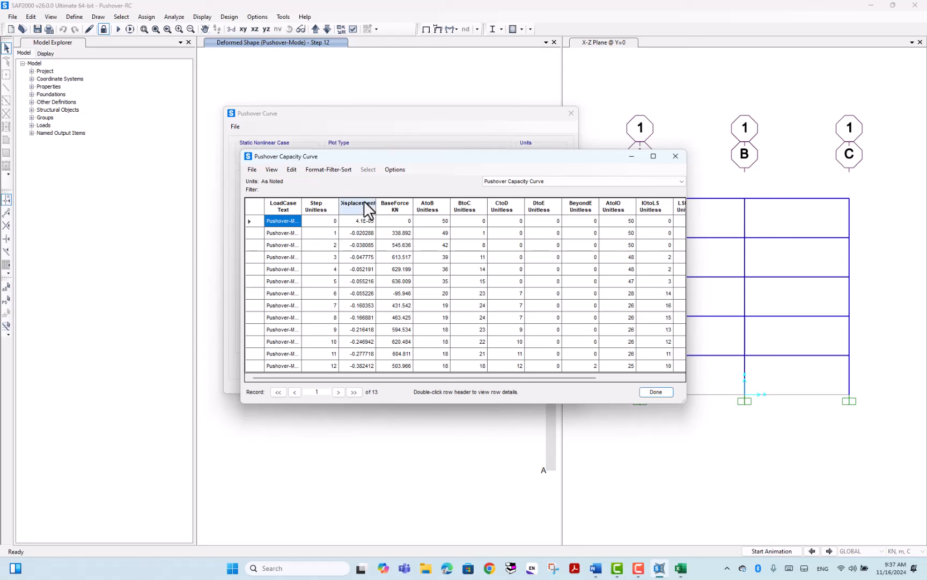
{"action": "left_click", "coordinate": [252, 170]}
{"action": "mouse_move", "coordinate": [289, 181]}
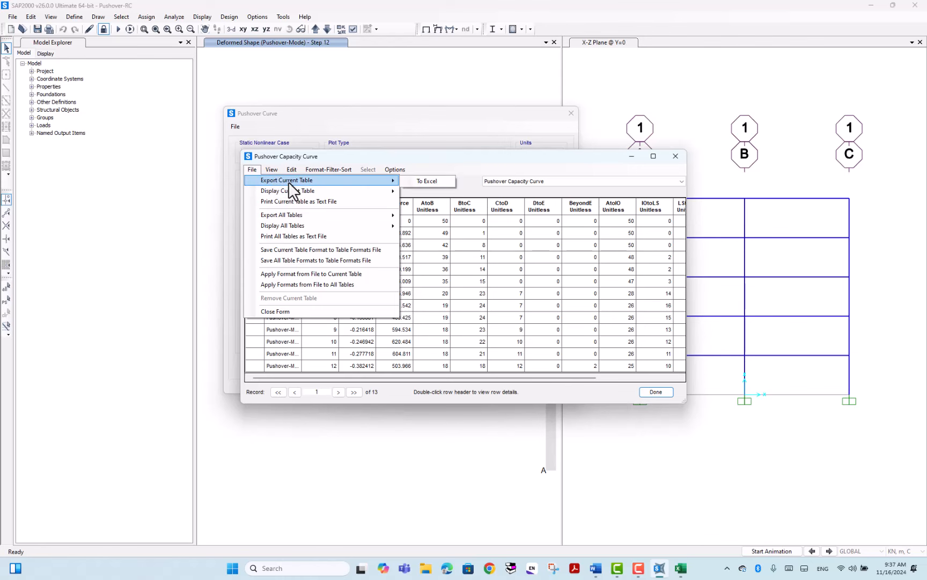
{"action": "left_click", "coordinate": [419, 181]}
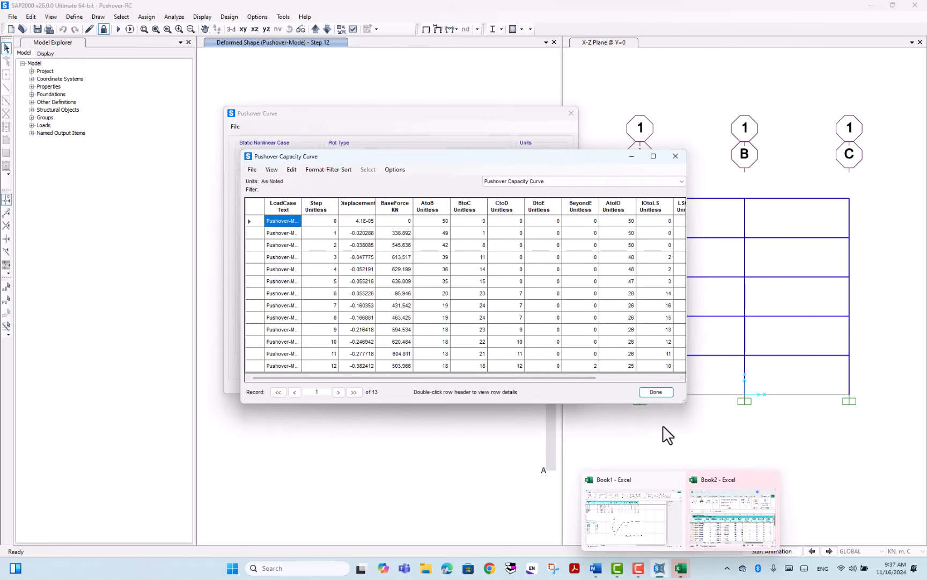
{"action": "left_click", "coordinate": [656, 392]}
Switch to the exported Book2 workbook in Excel and copy the displacement and base force values with their units row, C3:D16.
{"action": "mouse_move", "coordinate": [681, 568]}
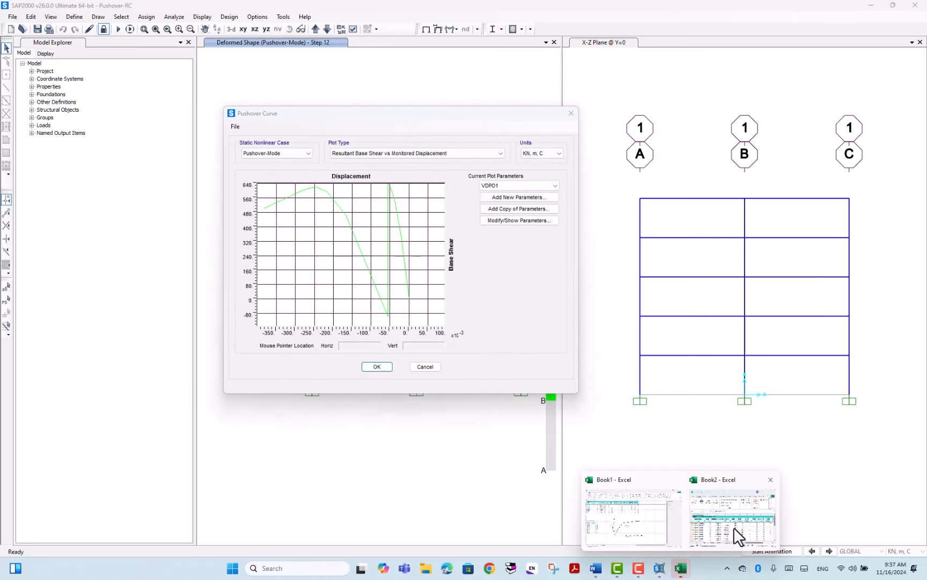
{"action": "left_click", "coordinate": [734, 528]}
{"action": "left_click", "coordinate": [347, 62]}
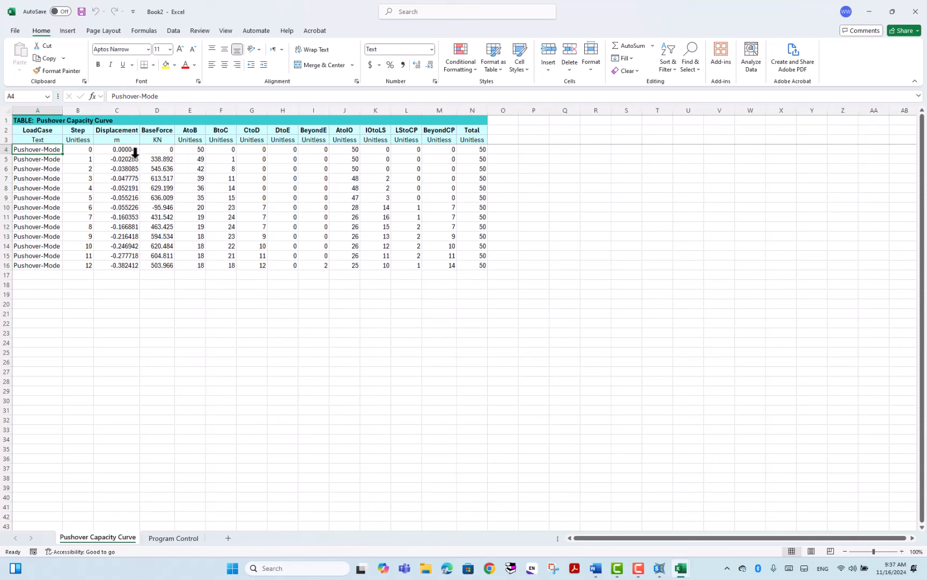
{"action": "left_click_drag", "start_coordinate": [129, 139], "coordinate": [155, 263]}
{"action": "key", "text": "ctrl+c"}
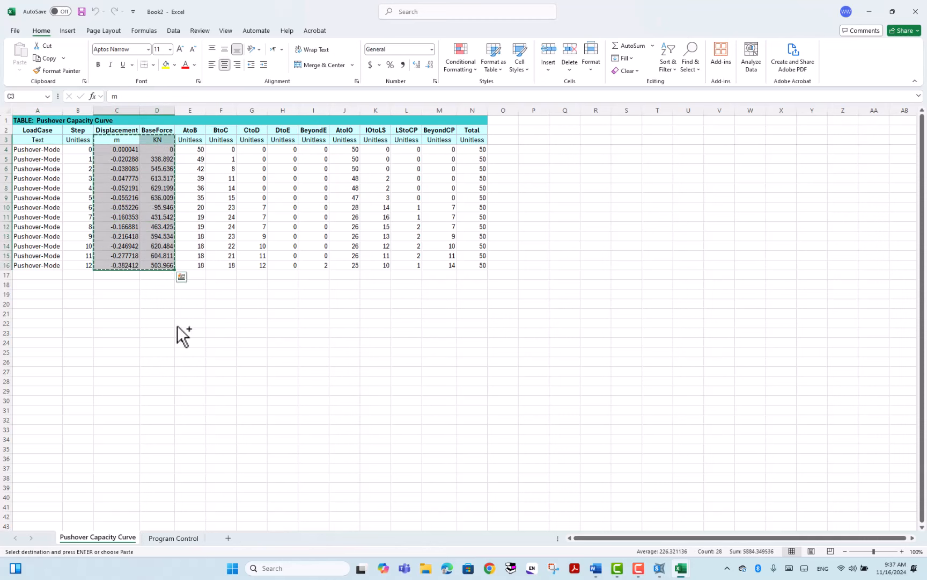
In Book1, shift the DBPOA chart away from the data table and paste the copied Pushover-Mode data at D22.
{"action": "mouse_move", "coordinate": [680, 570]}
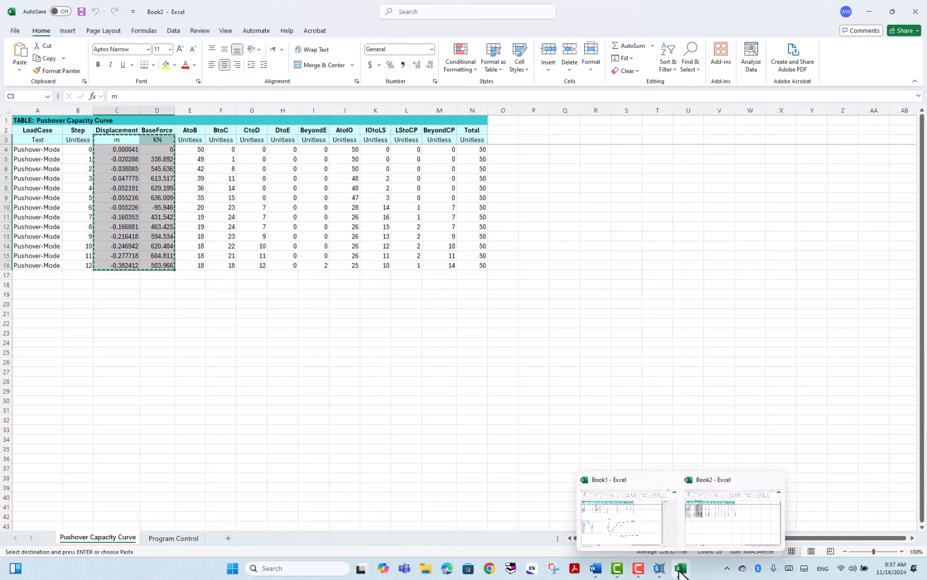
{"action": "left_click", "coordinate": [631, 521]}
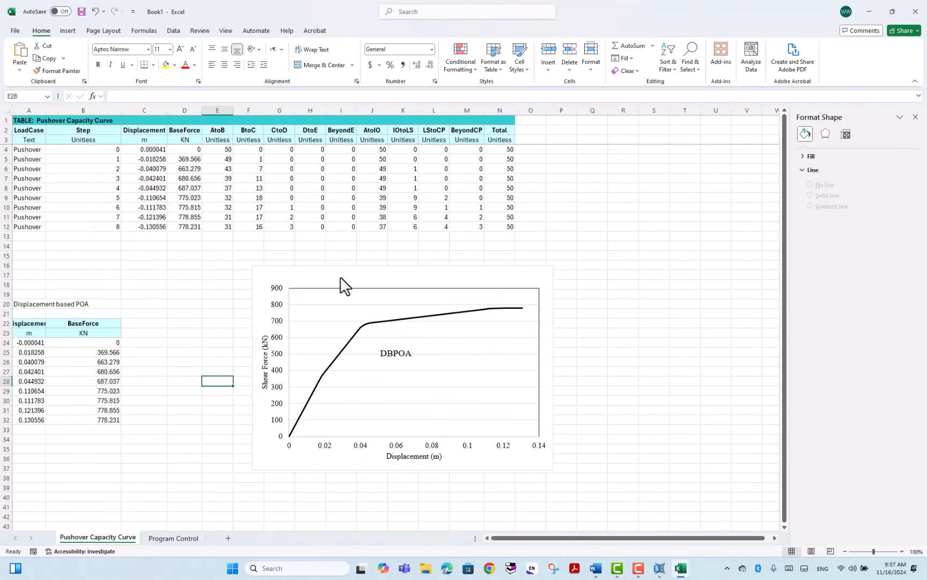
{"action": "left_click_drag", "start_coordinate": [341, 278], "coordinate": [428, 277]}
{"action": "left_click", "coordinate": [185, 322]}
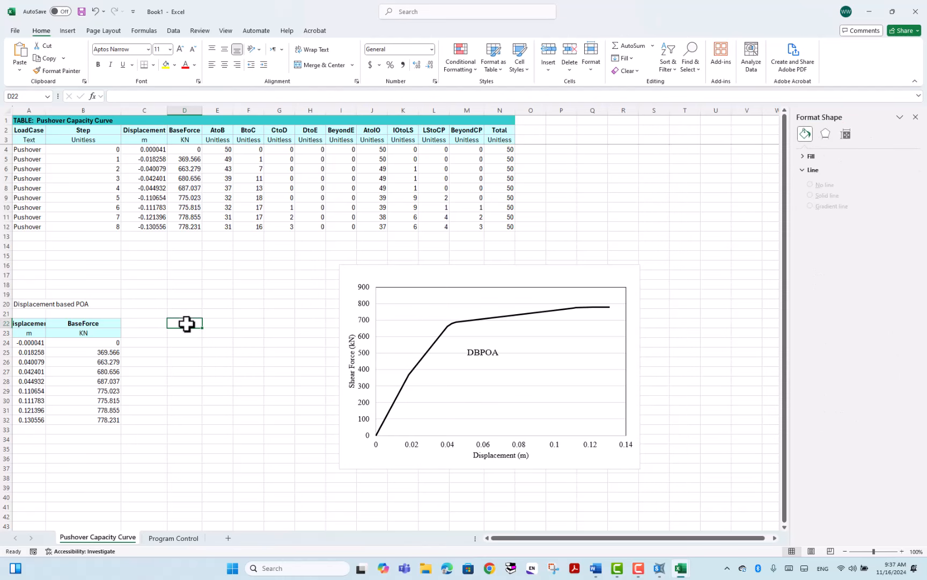
{"action": "key", "text": "ctrl+v"}
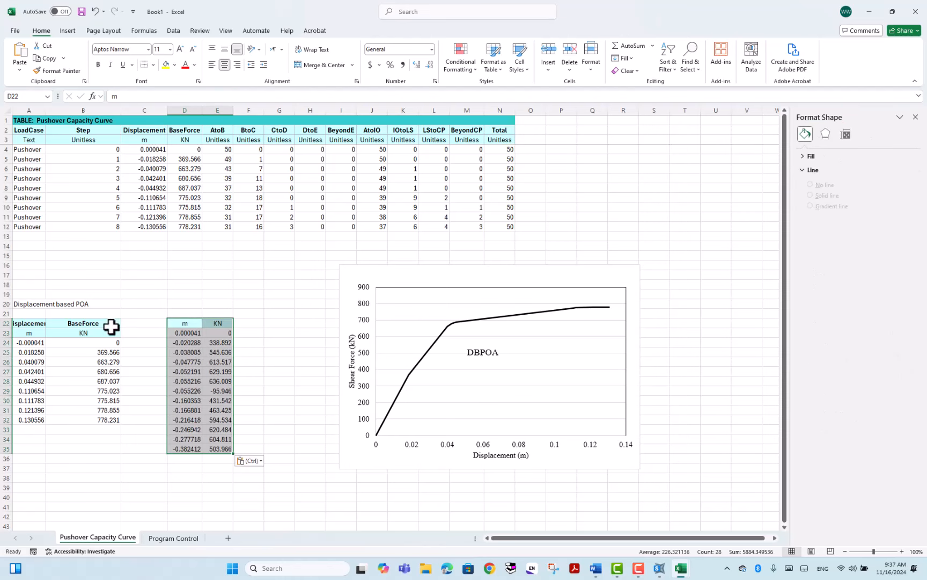
Move the pasted data down one row and copy the Displacement and BaseForce headers above it into D22:E22.
{"action": "left_click_drag", "start_coordinate": [190, 322], "coordinate": [188, 334]}
{"action": "left_click_drag", "start_coordinate": [37, 322], "coordinate": [58, 324]}
{"action": "key", "text": "ctrl+c"}
{"action": "left_click", "coordinate": [177, 324]}
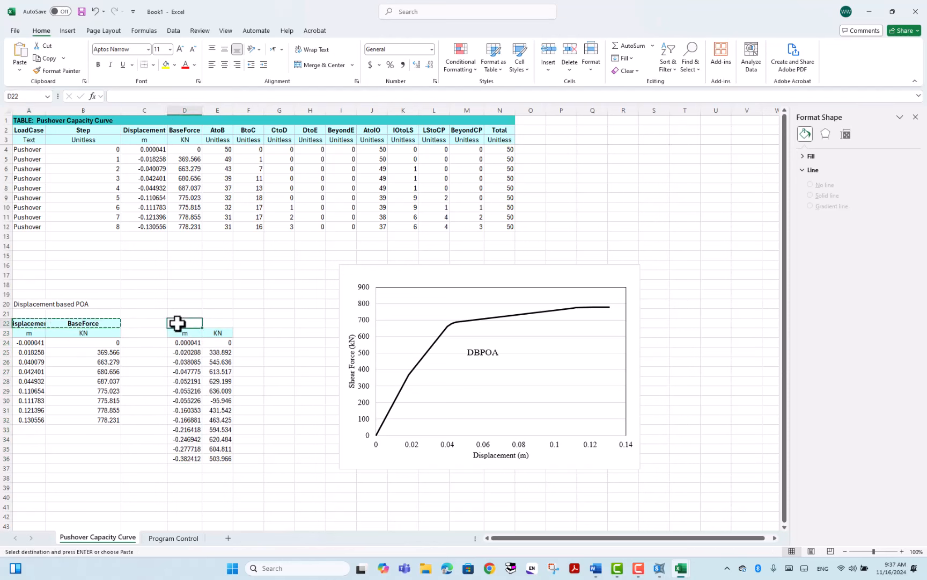
{"action": "key", "text": "ctrl+v"}
Copy the "Displacement based POA" label from A20:B20 to D20, above the new data table.
{"action": "left_click", "coordinate": [70, 305]}
{"action": "key", "text": "ctrl+c"}
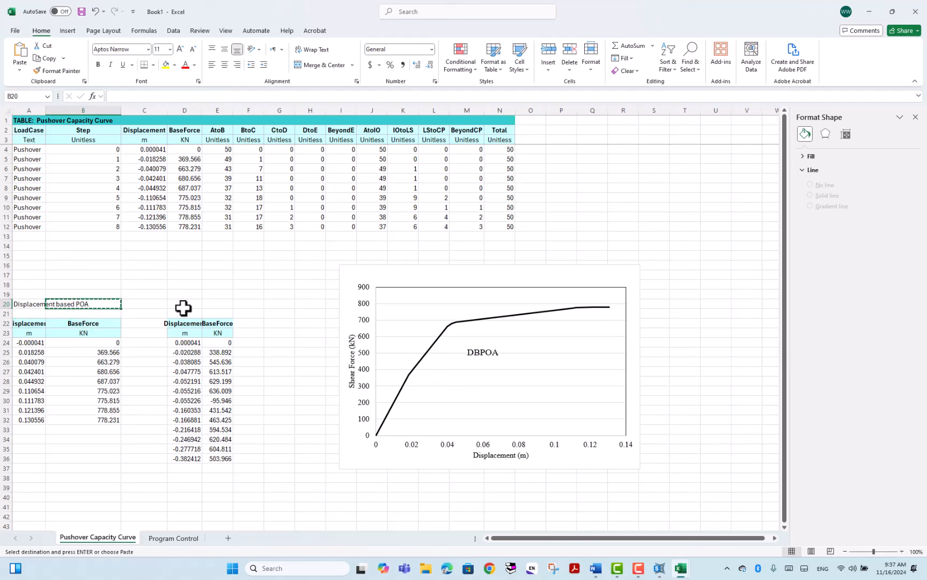
{"action": "left_click", "coordinate": [185, 306]}
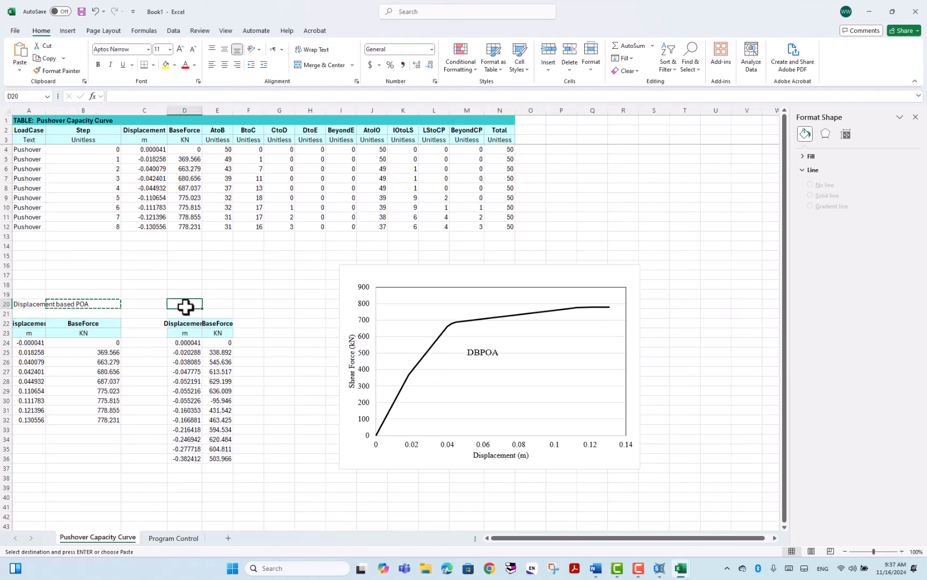
{"action": "key", "text": "ctrl+v"}
{"action": "left_click_drag", "start_coordinate": [29, 304], "coordinate": [58, 304]}
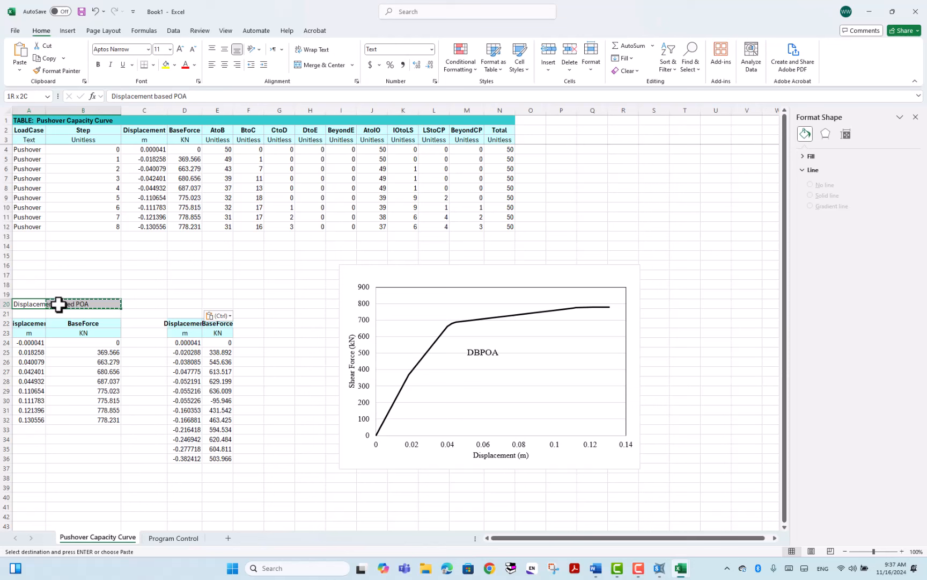
{"action": "left_click", "coordinate": [178, 306]}
{"action": "key", "text": "ctrl+v"}
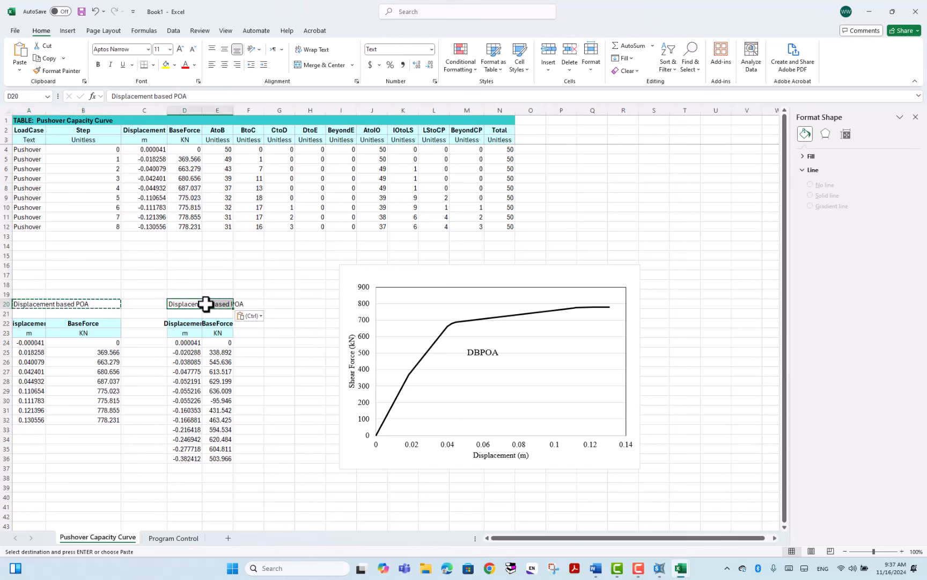
Change the copied label in D20 to MSBPOA.
{"action": "double_click", "coordinate": [220, 304]}
{"action": "left_click", "coordinate": [194, 304]}
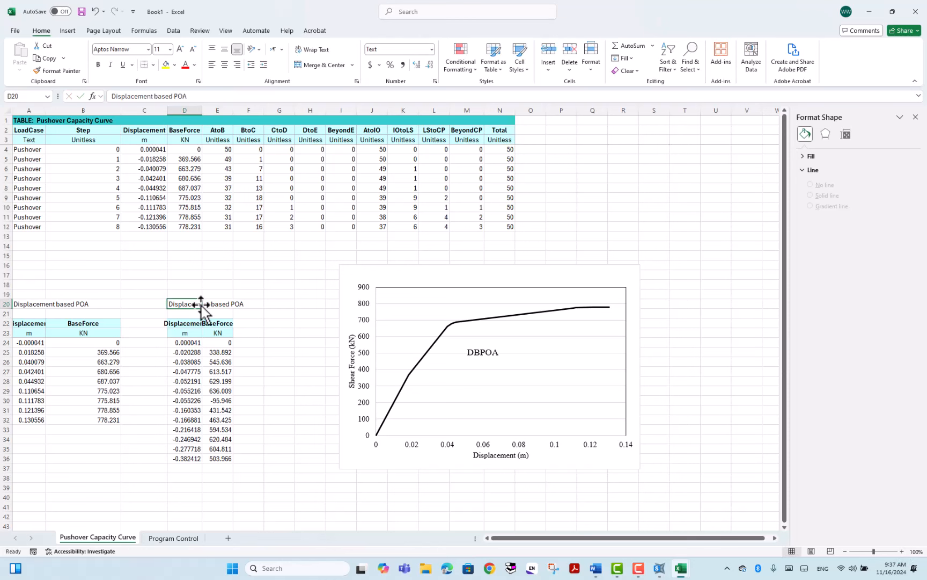
{"action": "double_click", "coordinate": [211, 304]}
{"action": "left_click", "coordinate": [247, 305]}
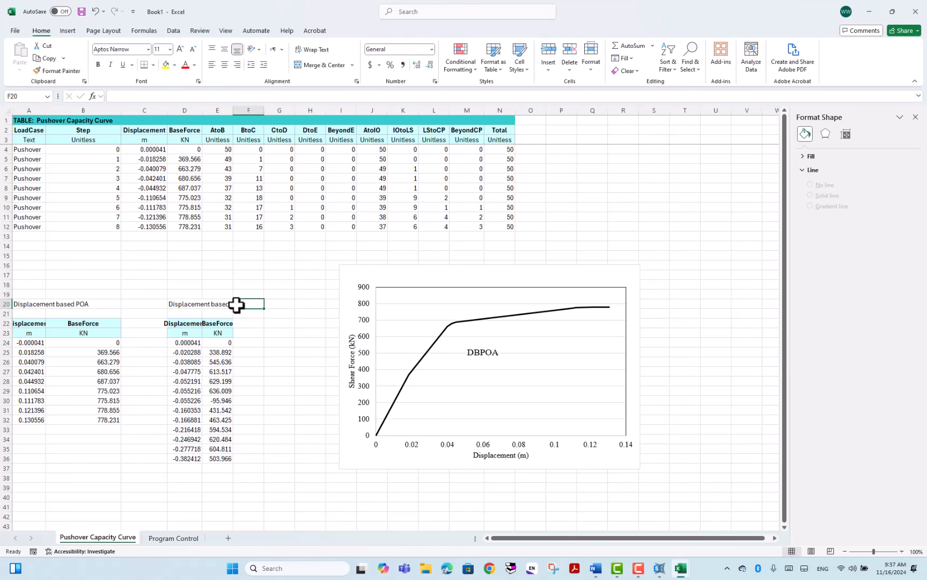
{"action": "double_click", "coordinate": [222, 305]}
{"action": "left_click", "coordinate": [183, 305]}
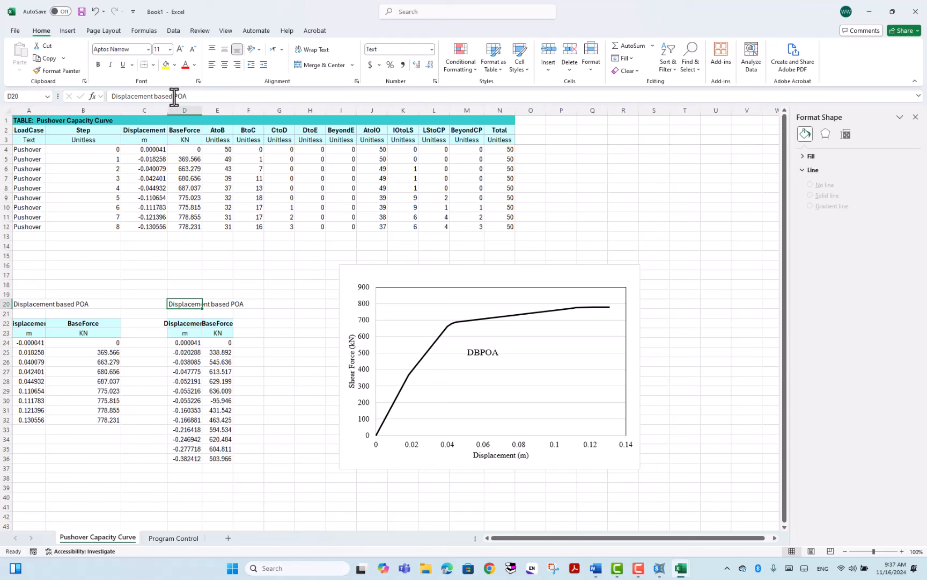
{"action": "left_click_drag", "start_coordinate": [174, 95], "coordinate": [91, 96]}
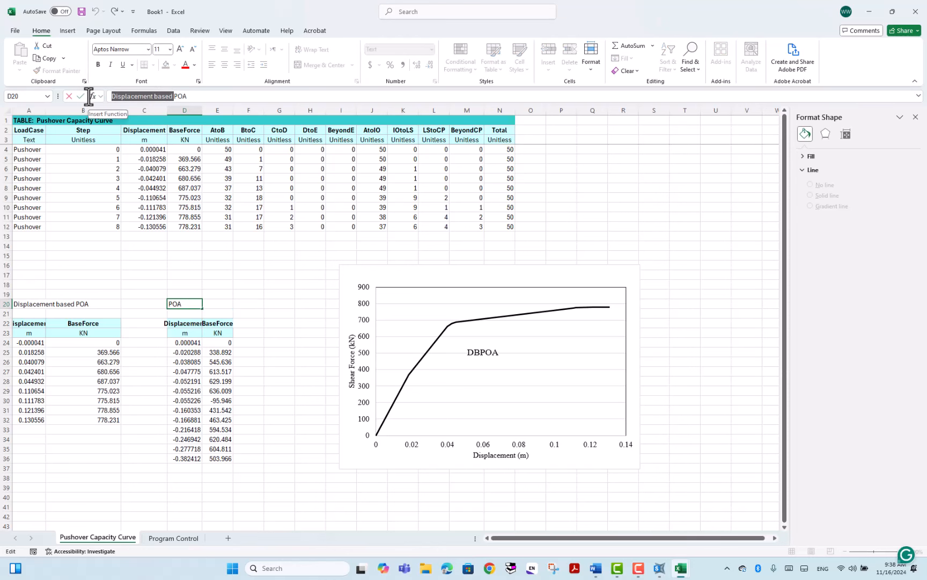
{"action": "type", "text": "MSBPOA"}
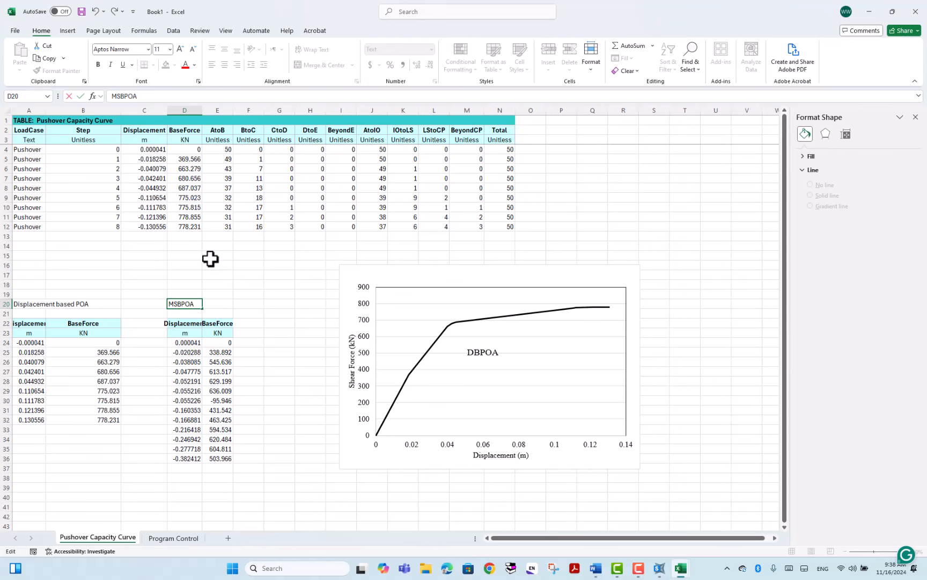
{"action": "left_click", "coordinate": [236, 273]}
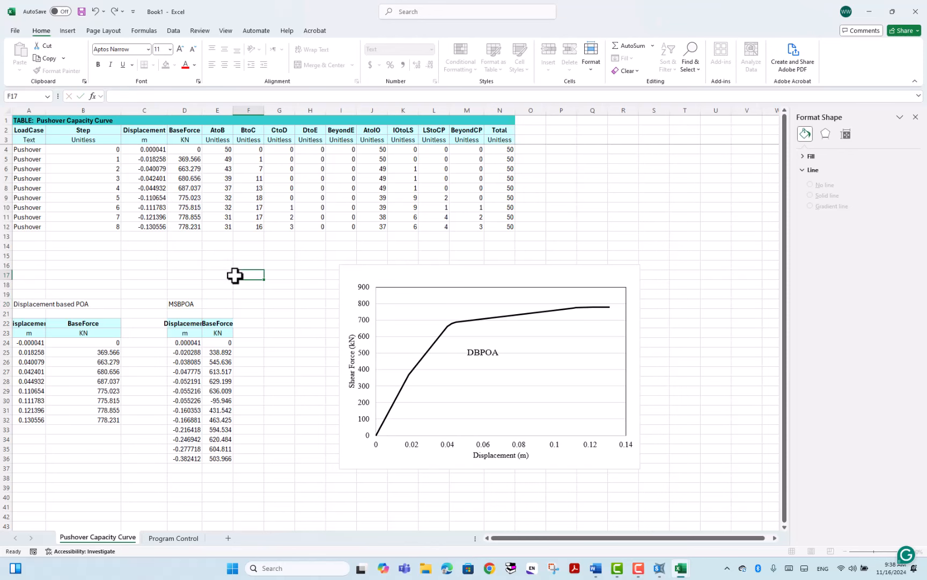
Widen column D slightly so its Displacement header fits.
{"action": "left_click", "coordinate": [195, 305]}
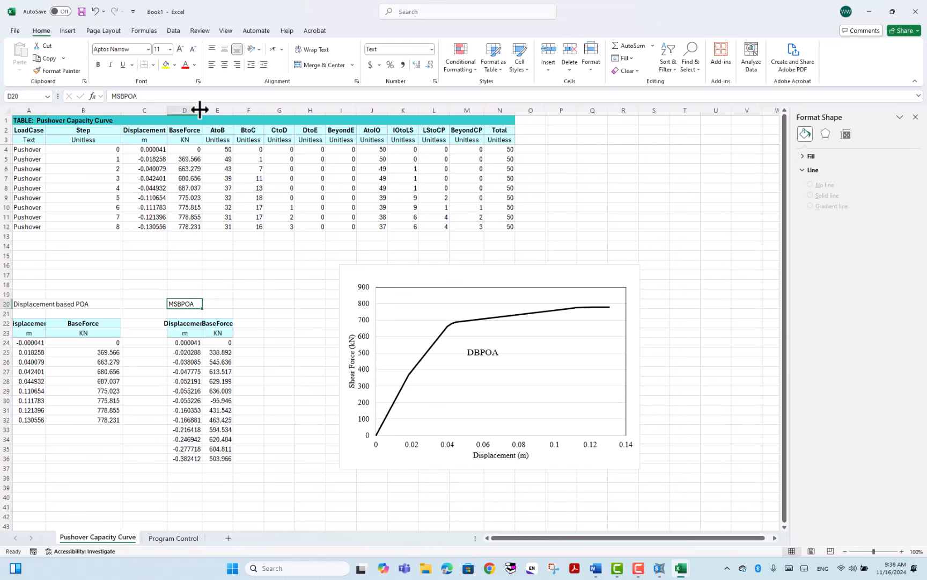
{"action": "left_click_drag", "start_coordinate": [202, 110], "coordinate": [208, 110]}
{"action": "left_click", "coordinate": [275, 312]}
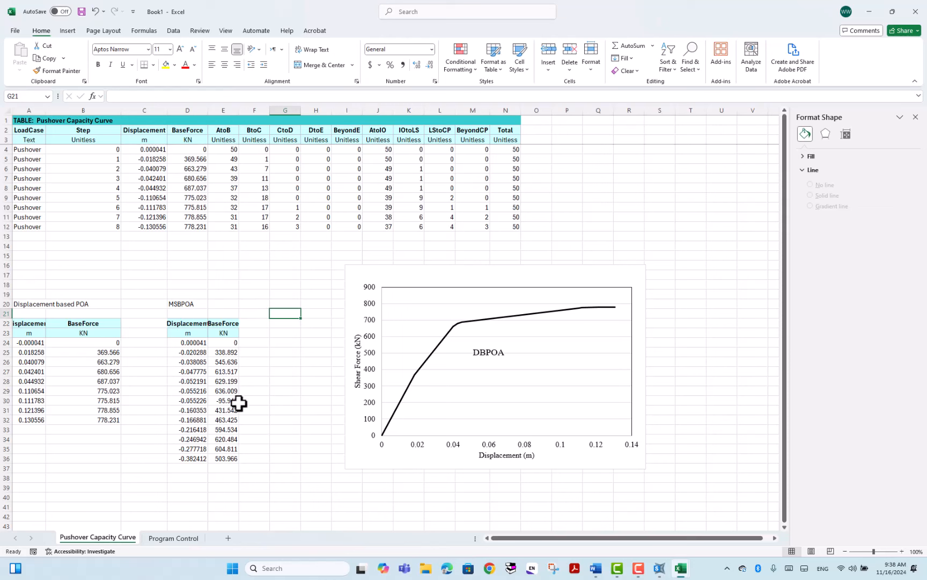
Reverse the sign of the MSBPOA displacements with the formula =D24*-1 in F24, filled down to F36.
{"action": "left_click", "coordinate": [255, 343]}
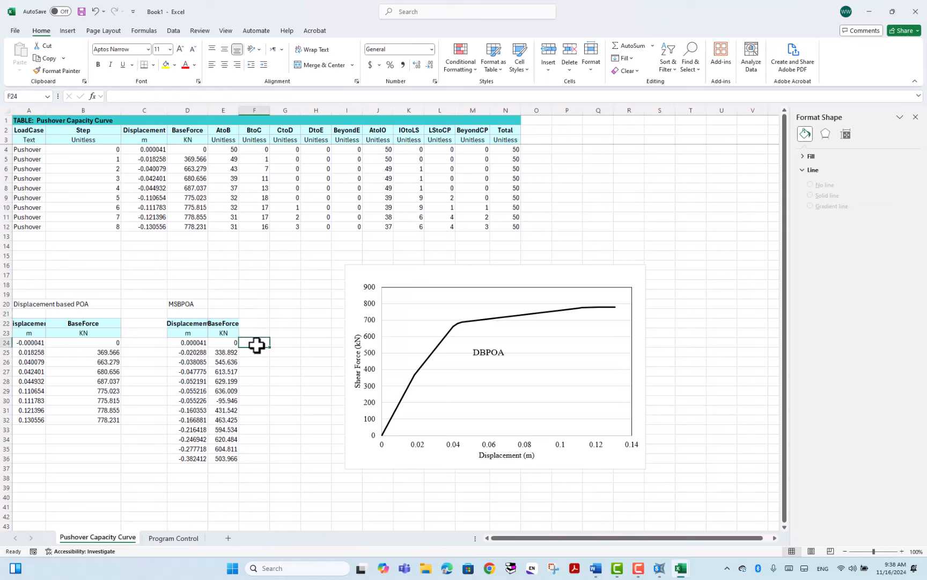
{"action": "type", "text": "="}
{"action": "left_click", "coordinate": [194, 344]}
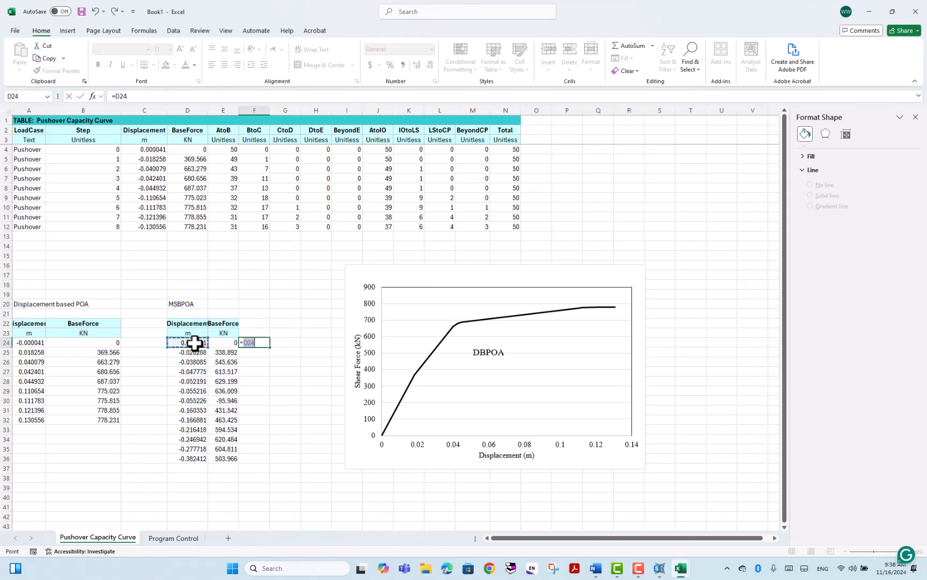
{"action": "type", "text": "-"}
{"action": "type", "text": "-"}
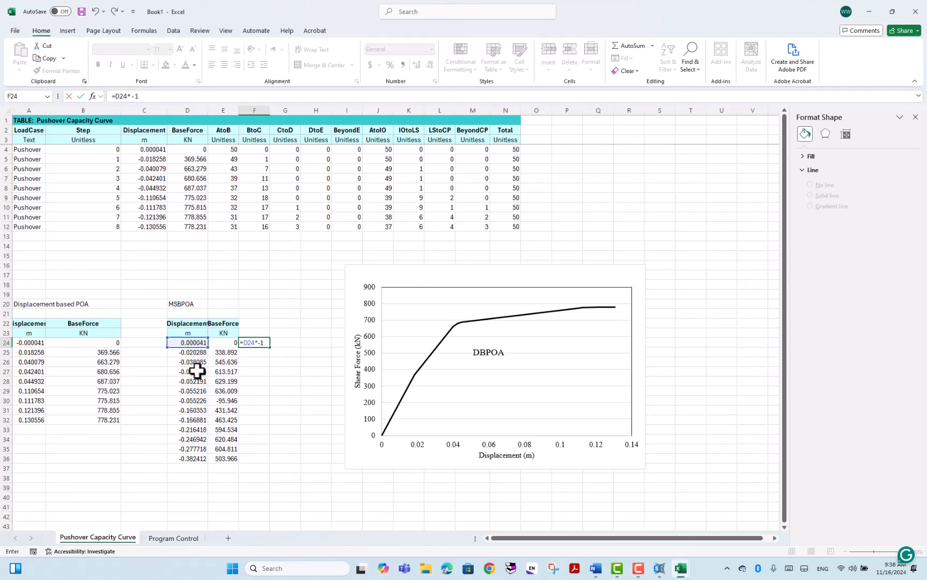
{"action": "type", "text": "1"}
{"action": "key", "text": "ctrl+Return"}
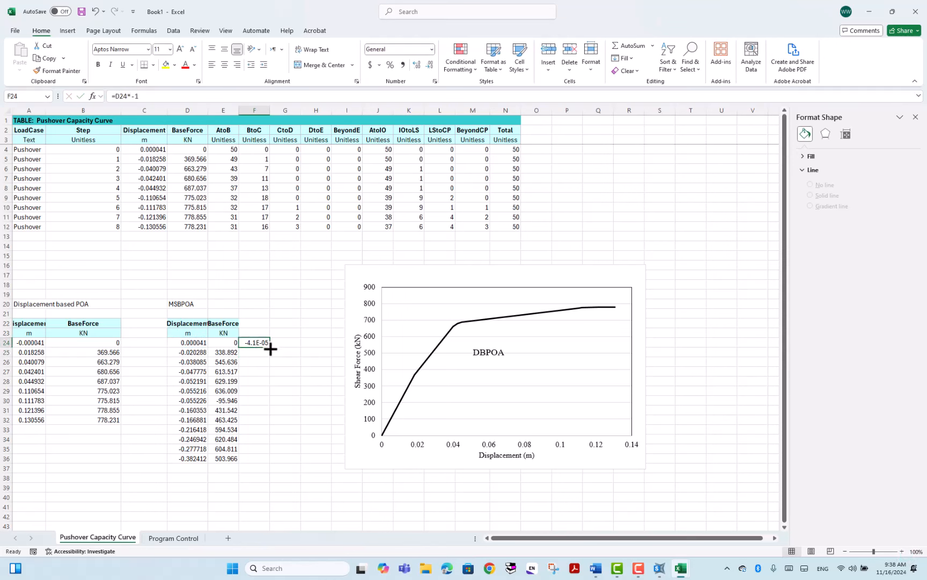
{"action": "left_click_drag", "start_coordinate": [270, 350], "coordinate": [269, 460]}
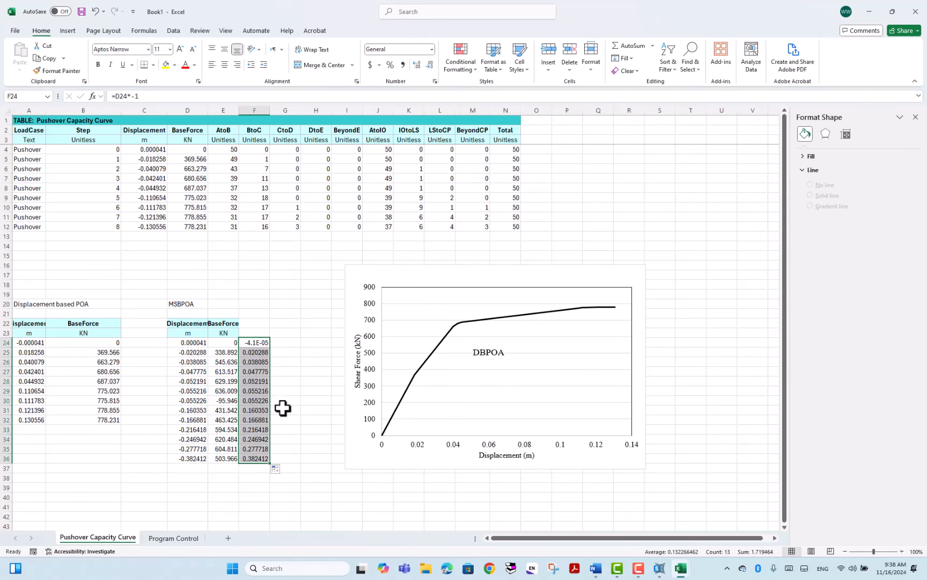
Replace the MSBPOA displacements in D24:D36 with the sign-reversed values from F24:F36, pasted as values, and clear the helper column.
{"action": "key", "text": "ctrl+c"}
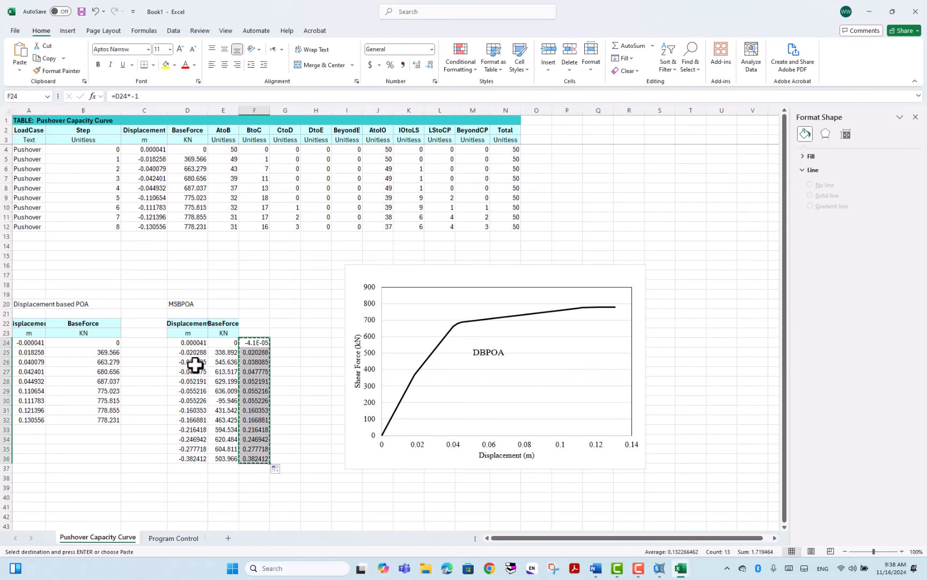
{"action": "right_click", "coordinate": [191, 344]}
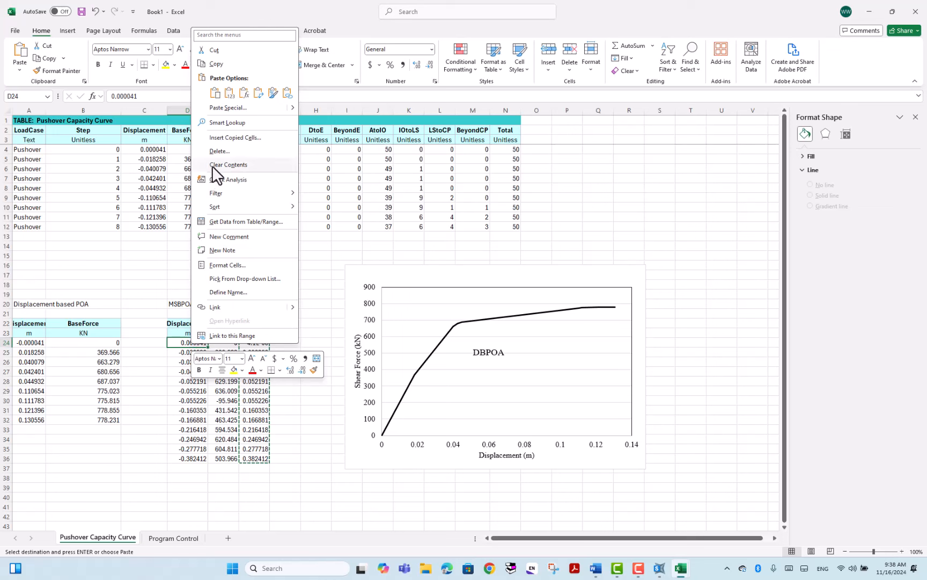
{"action": "left_click", "coordinate": [229, 95]}
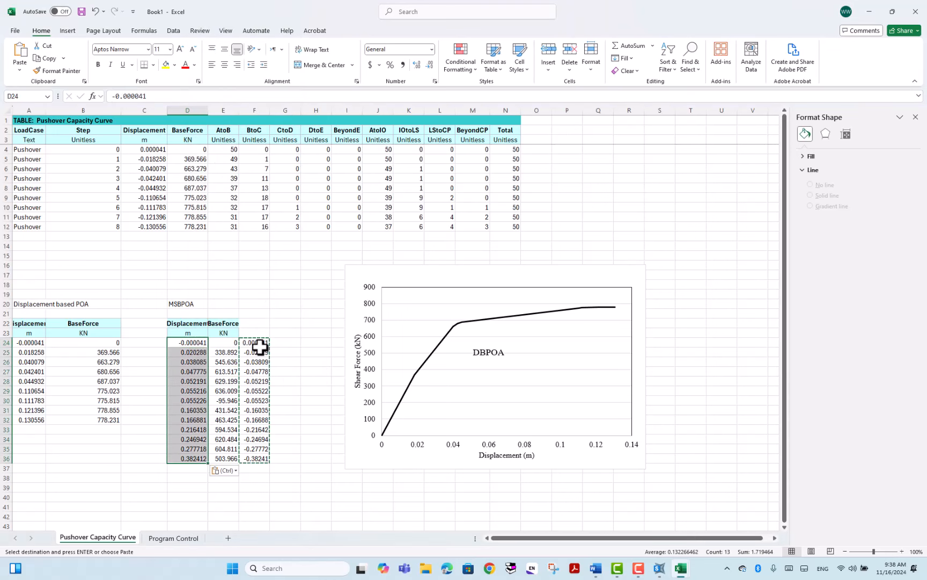
{"action": "left_click_drag", "start_coordinate": [256, 344], "coordinate": [260, 454]}
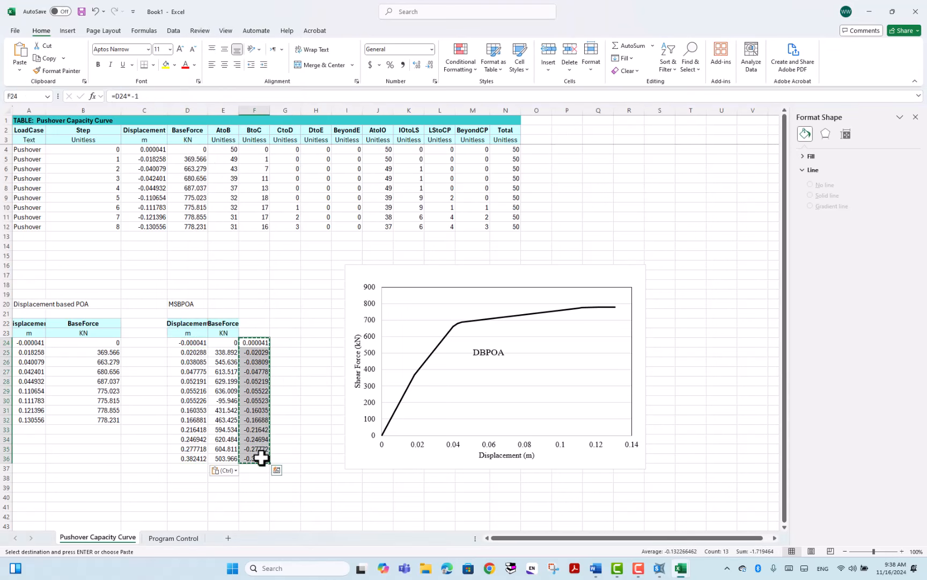
{"action": "key", "text": "Delete"}
{"action": "left_click", "coordinate": [252, 348]}
Rename the chart's existing BaseForce KN data series as DBPOA.
{"action": "left_click", "coordinate": [400, 280]}
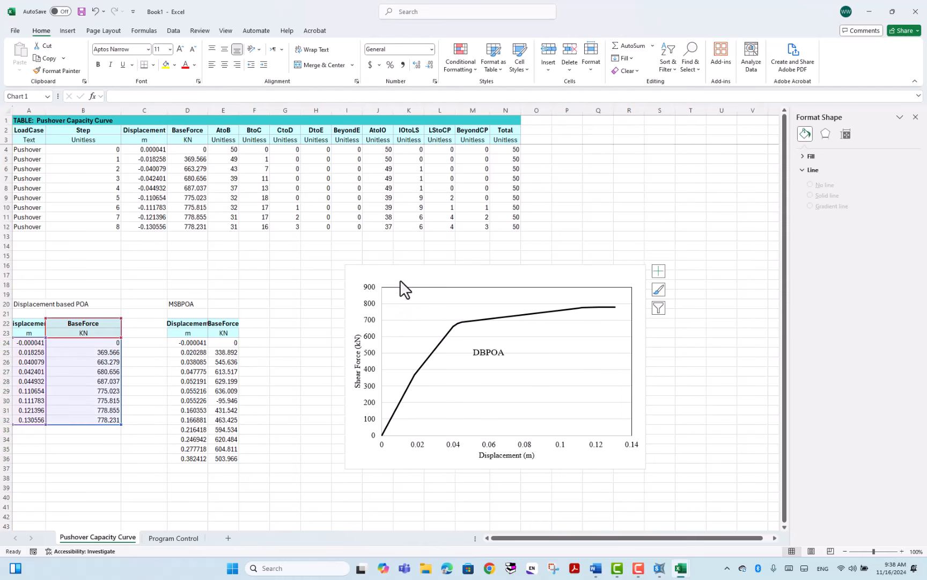
{"action": "right_click", "coordinate": [399, 279]}
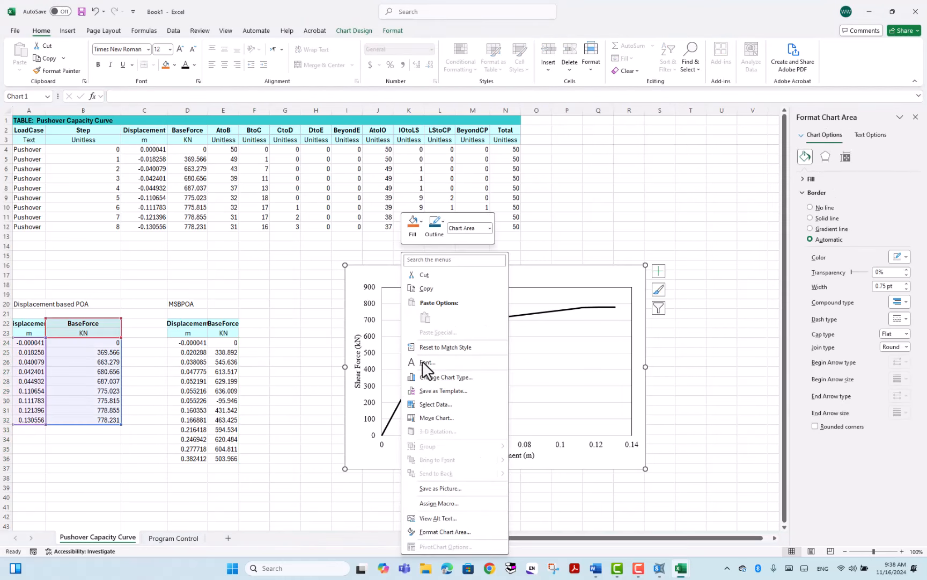
{"action": "left_click", "coordinate": [429, 403]}
{"action": "left_click", "coordinate": [359, 289]}
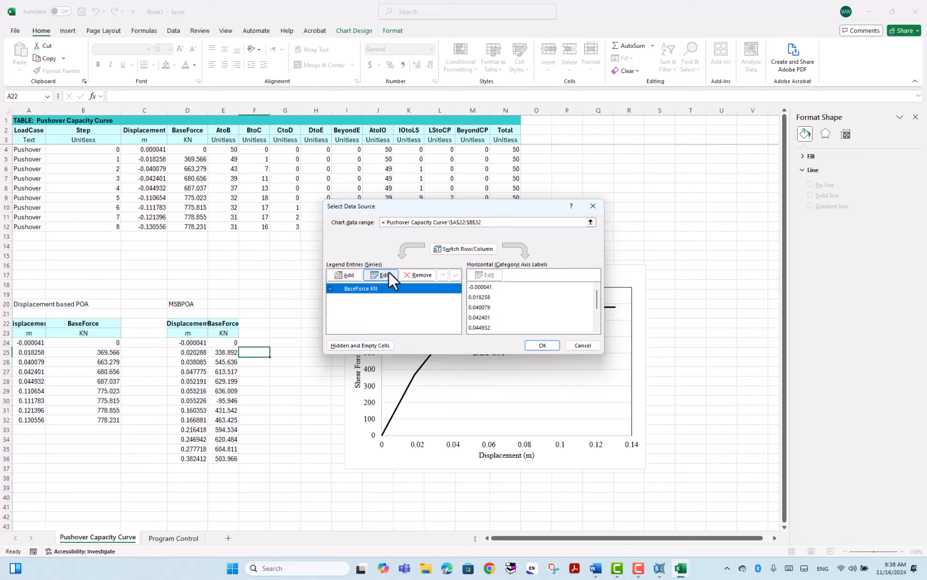
{"action": "left_click_drag", "start_coordinate": [448, 213], "coordinate": [666, 339]}
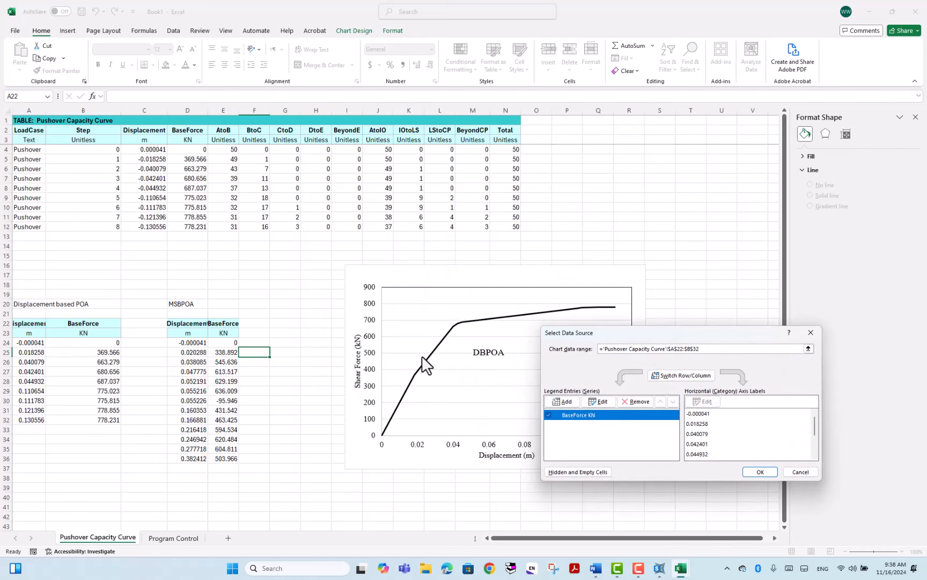
{"action": "left_click", "coordinate": [600, 402]}
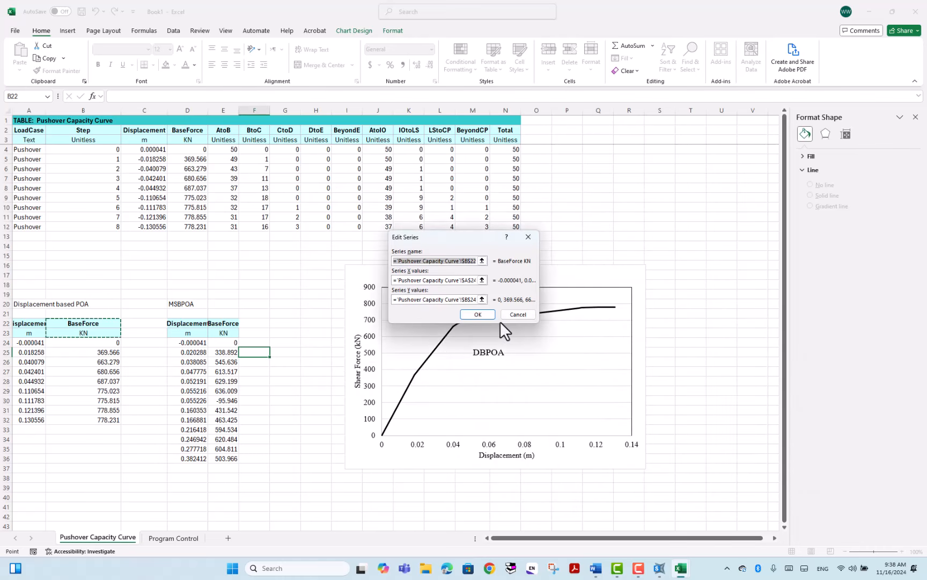
{"action": "type", "text": "D"}
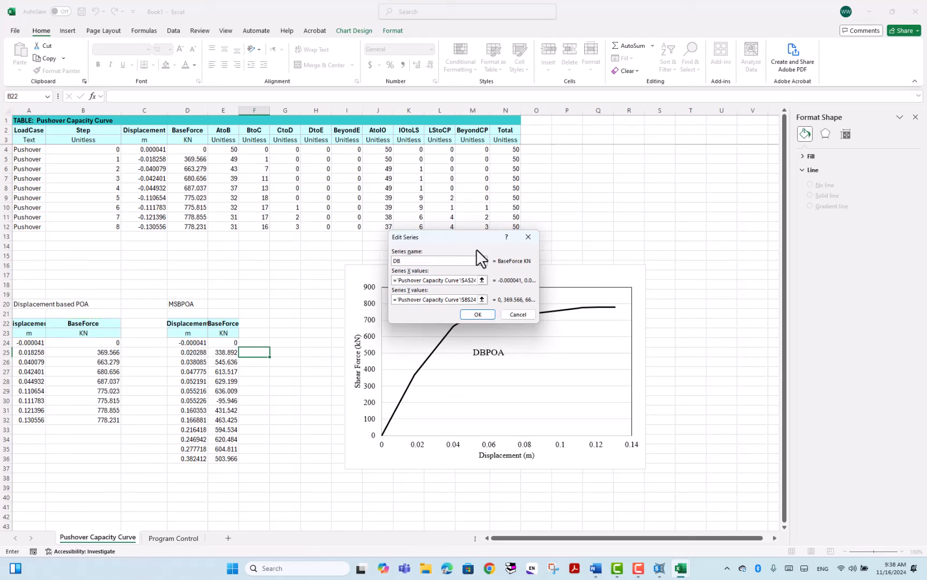
{"action": "type", "text": "BPOA"}
{"action": "left_click", "coordinate": [475, 316]}
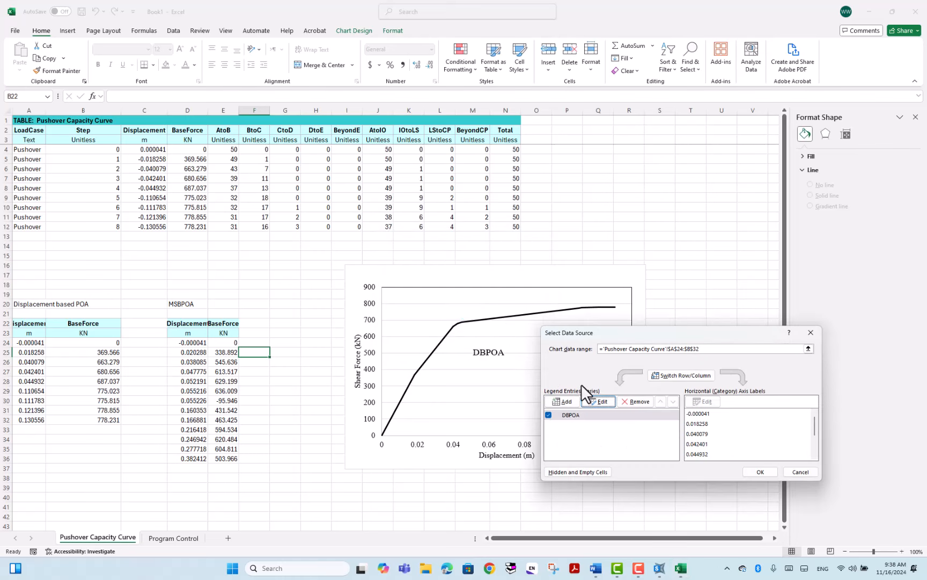
Add an MSBPOA series to the chart with X values from D24:D36 and Y values from E24:E36.
{"action": "left_click", "coordinate": [578, 403]}
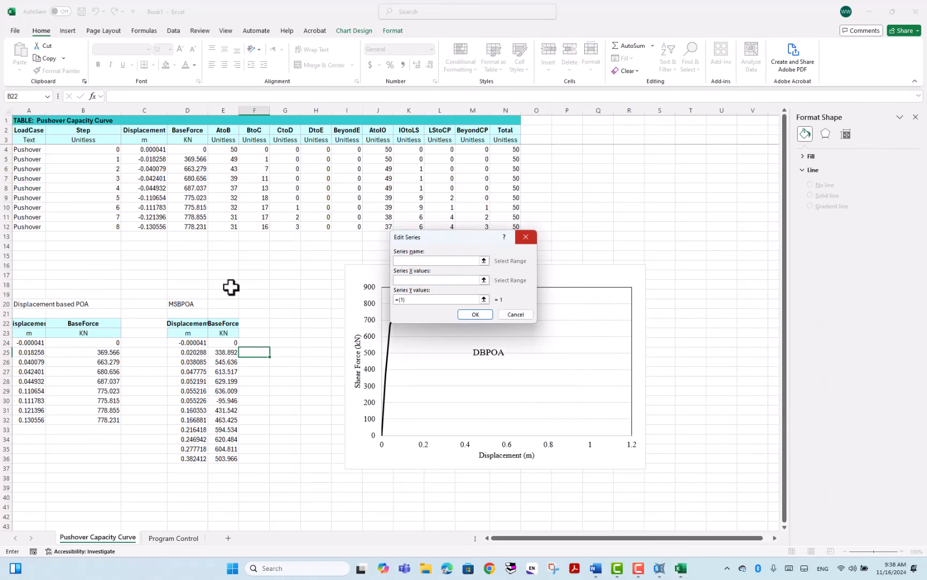
{"action": "type", "text": "MSBPOA"}
{"action": "left_click", "coordinate": [434, 279]}
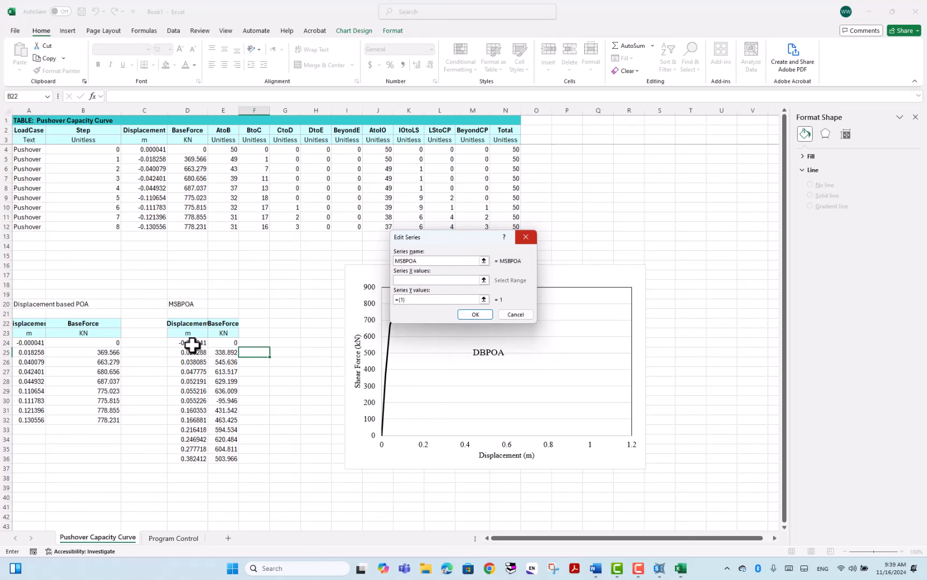
{"action": "left_click_drag", "start_coordinate": [186, 343], "coordinate": [192, 458]}
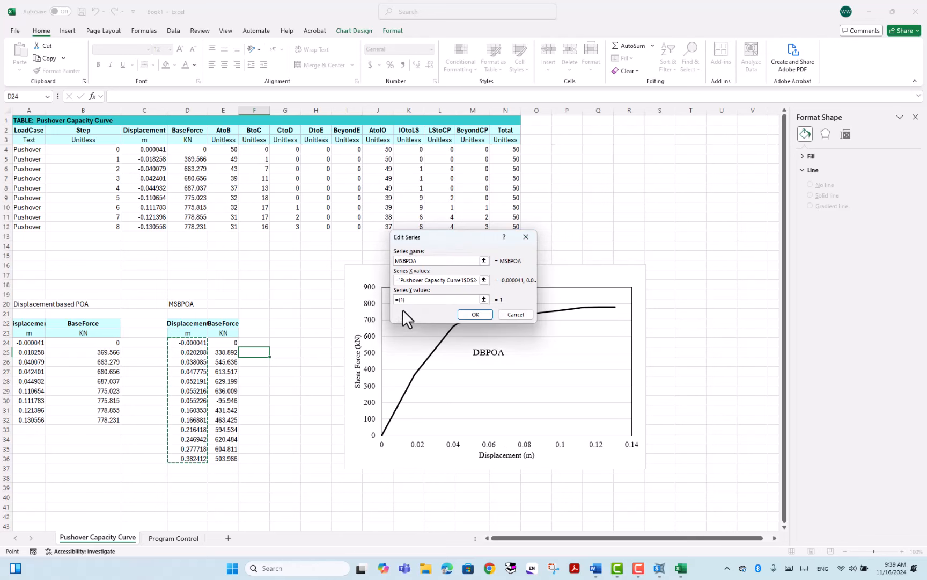
{"action": "left_click", "coordinate": [412, 299]}
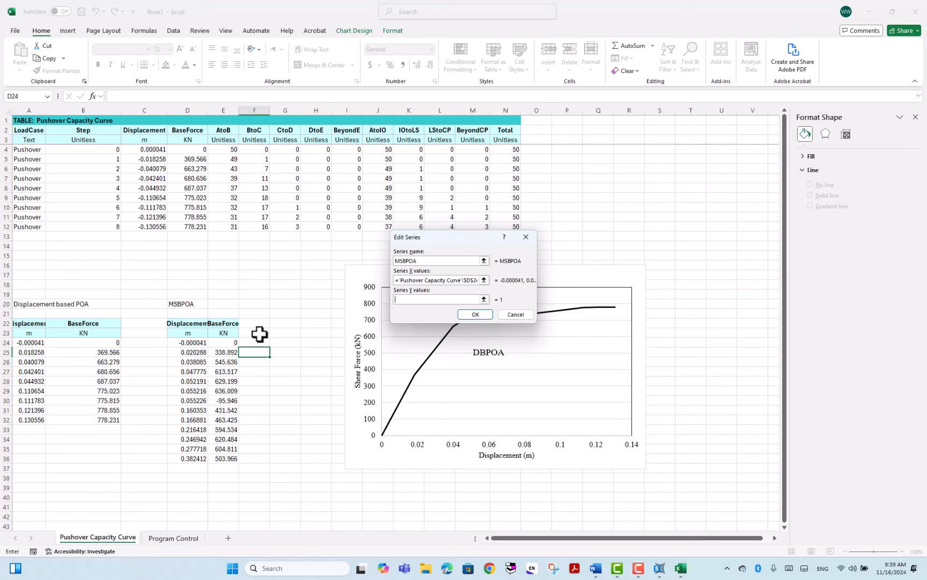
{"action": "left_click_drag", "start_coordinate": [225, 343], "coordinate": [224, 458]}
{"action": "left_click", "coordinate": [475, 315]}
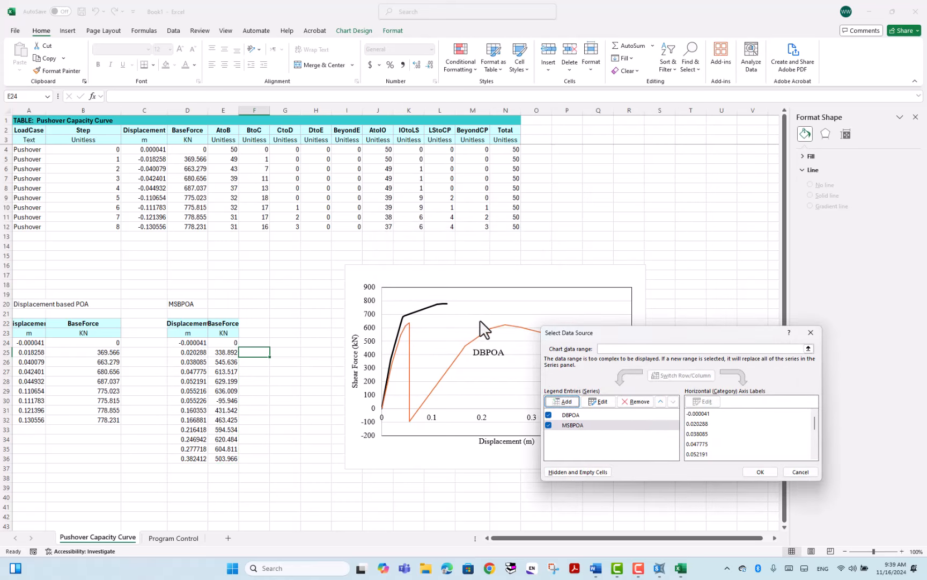
{"action": "left_click", "coordinate": [761, 472]}
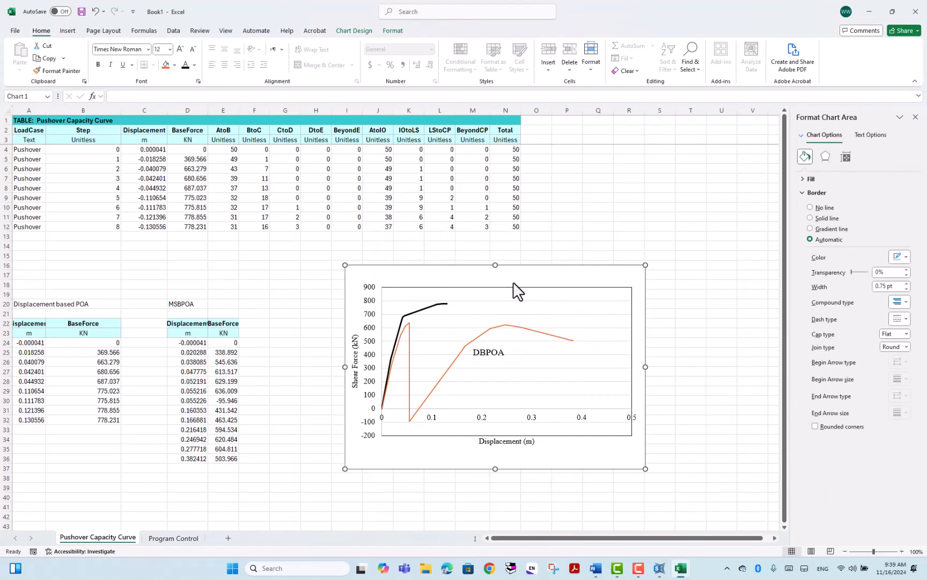
Shift the chart slightly on the worksheet and set the minimum bound of its Shear Force axis to 0.
{"action": "left_click_drag", "start_coordinate": [504, 279], "coordinate": [524, 283]}
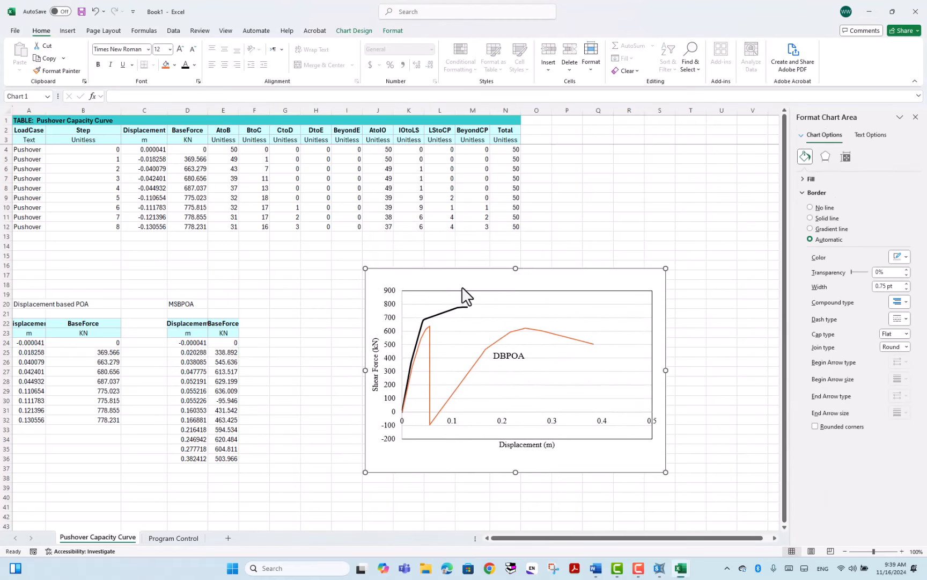
{"action": "left_click_drag", "start_coordinate": [457, 289], "coordinate": [445, 292]}
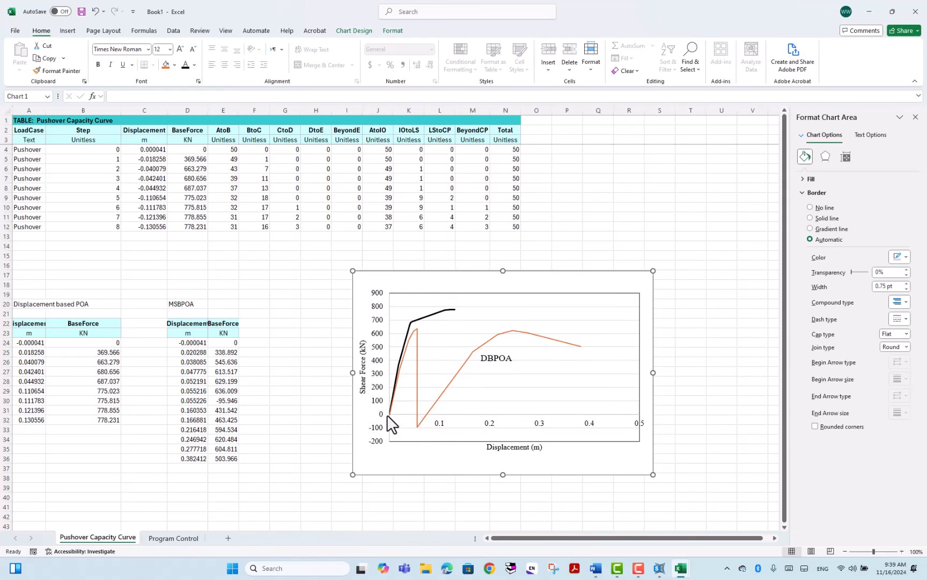
{"action": "left_click", "coordinate": [377, 429]}
{"action": "right_click", "coordinate": [378, 429]}
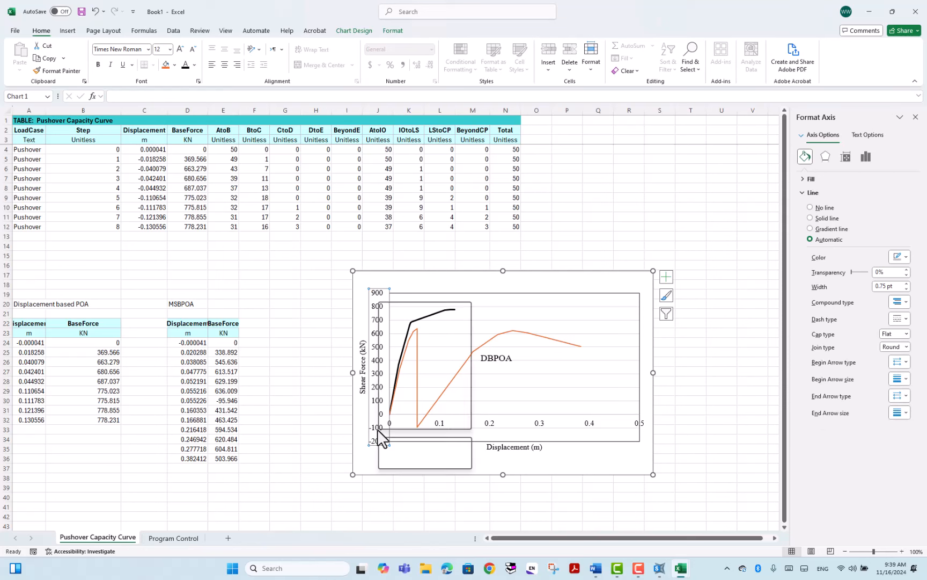
{"action": "left_click", "coordinate": [376, 431]}
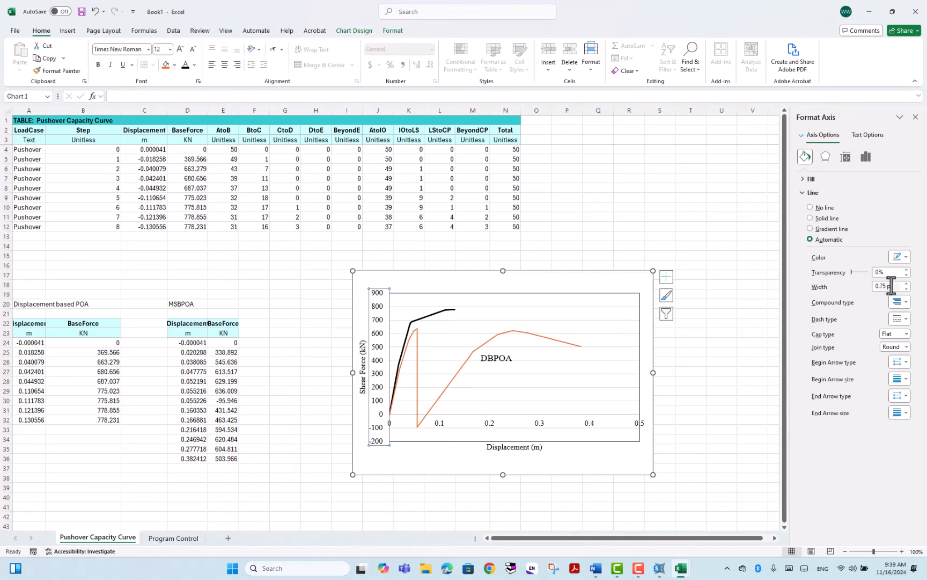
{"action": "right_click", "coordinate": [379, 446]}
{"action": "left_click", "coordinate": [403, 438]}
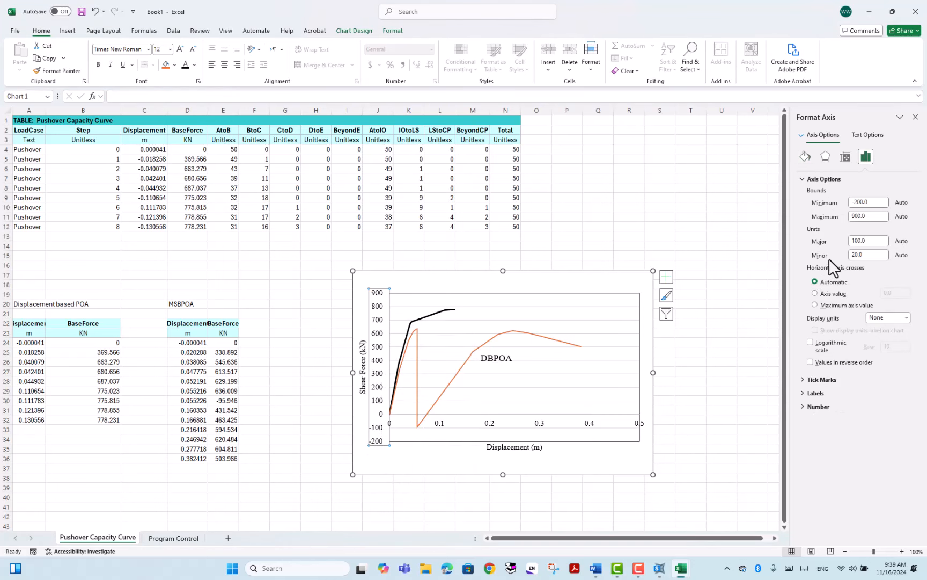
{"action": "left_click", "coordinate": [846, 203]}
{"action": "type", "text": "0"}
{"action": "left_click", "coordinate": [863, 241]}
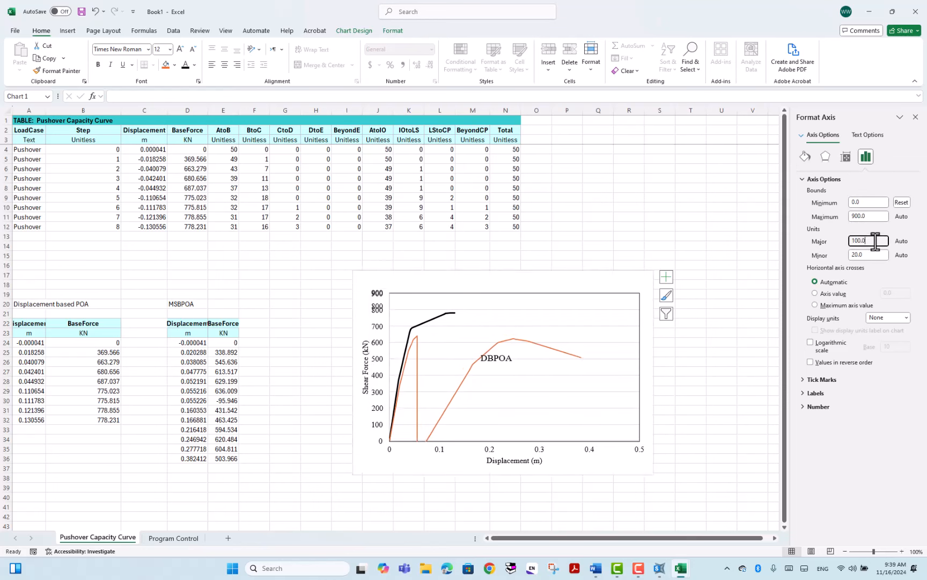
Move the chart slightly upward on the worksheet.
{"action": "left_click", "coordinate": [417, 360]}
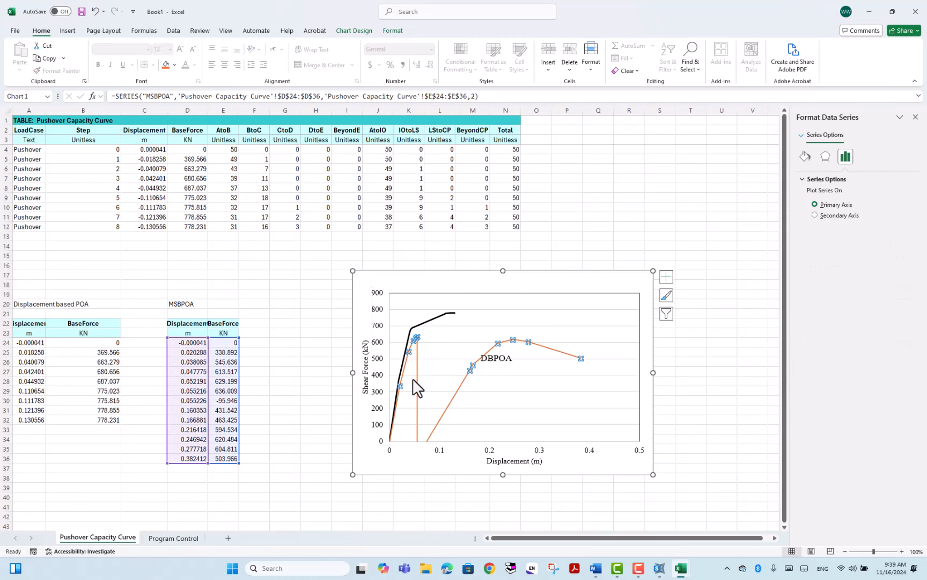
{"action": "left_click_drag", "start_coordinate": [454, 285], "coordinate": [451, 278]}
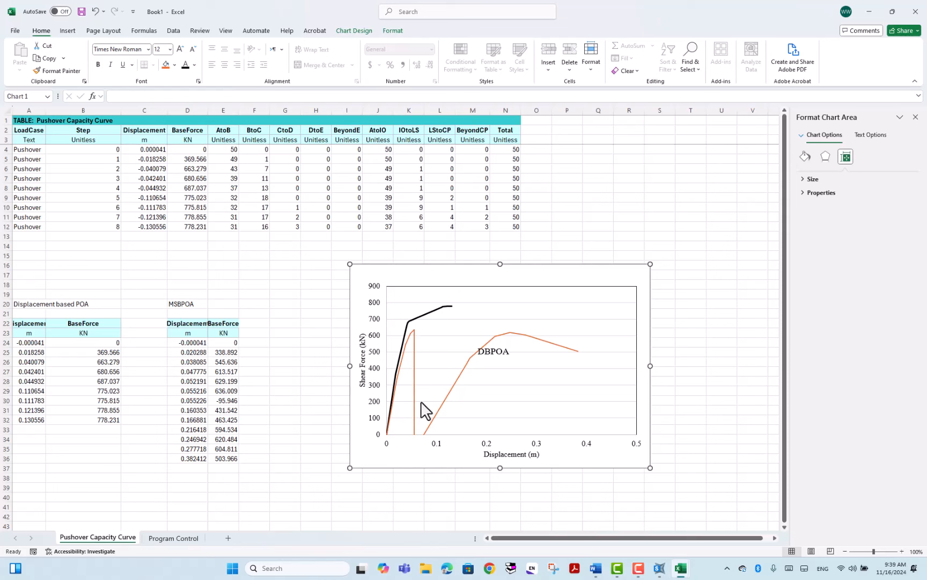
{"action": "left_click_drag", "start_coordinate": [446, 275], "coordinate": [449, 276]}
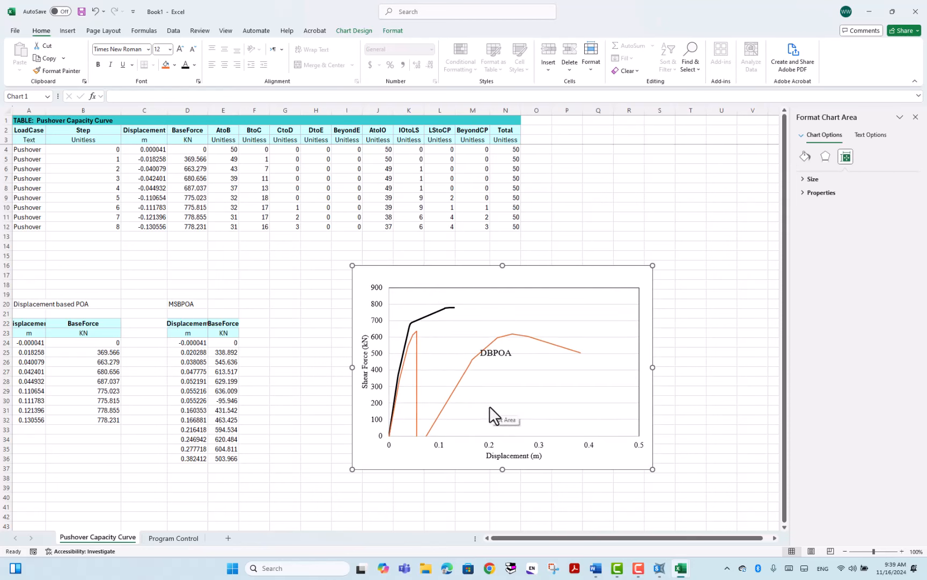
Switch to SAP2000, display the deformed shape of MODAL mode 1 and check the displacement at the frame's top-left joint.
{"action": "left_click", "coordinate": [660, 568]}
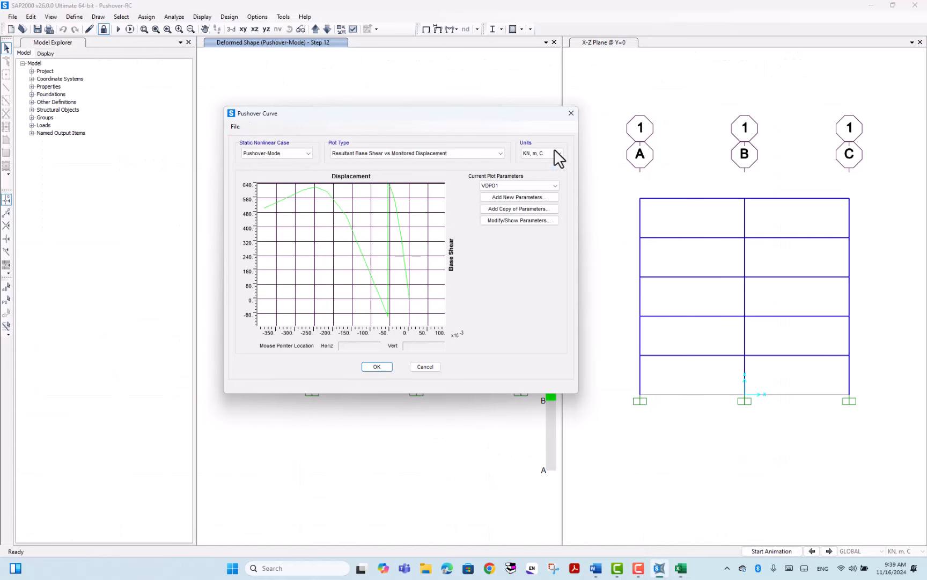
{"action": "left_click", "coordinate": [571, 113]}
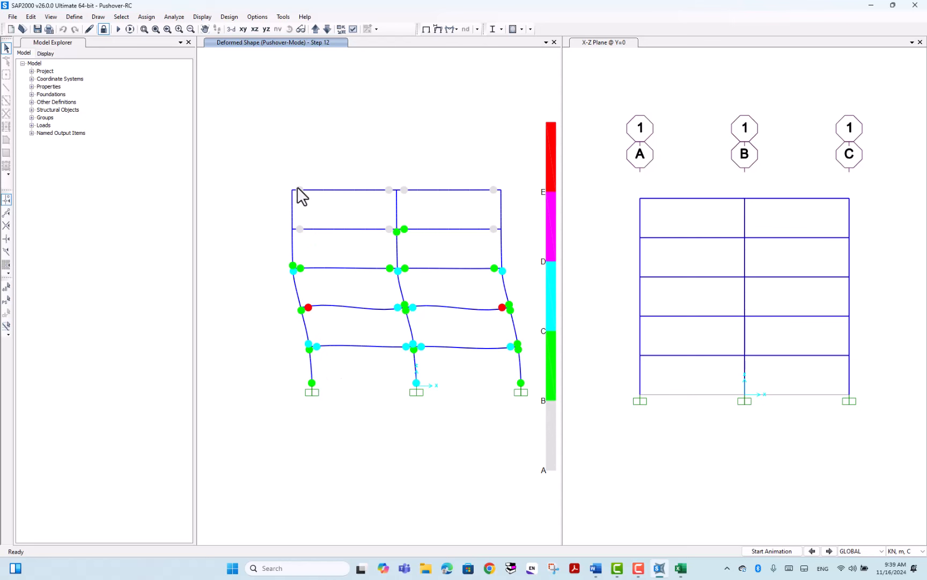
{"action": "left_click", "coordinate": [438, 29]}
{"action": "left_click", "coordinate": [367, 190]}
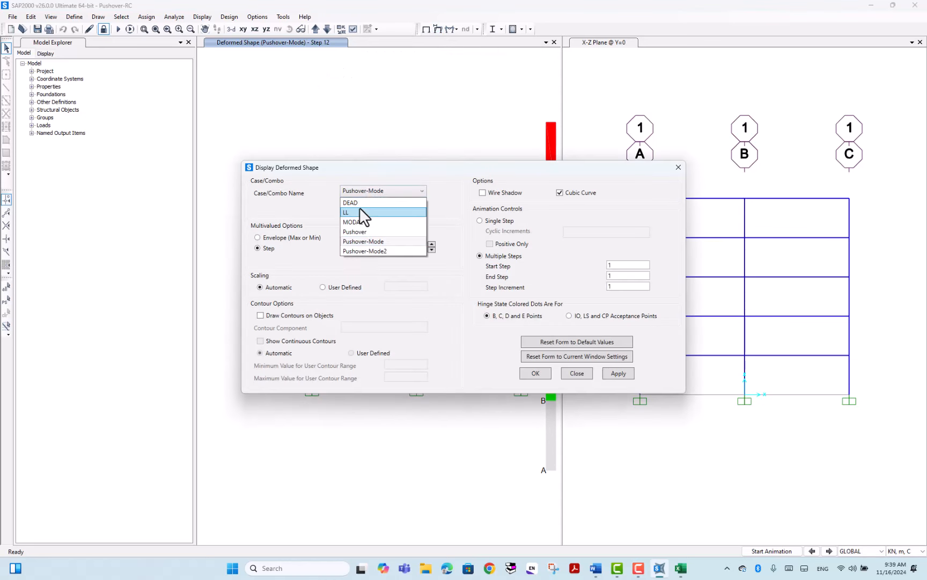
{"action": "left_click", "coordinate": [352, 220]}
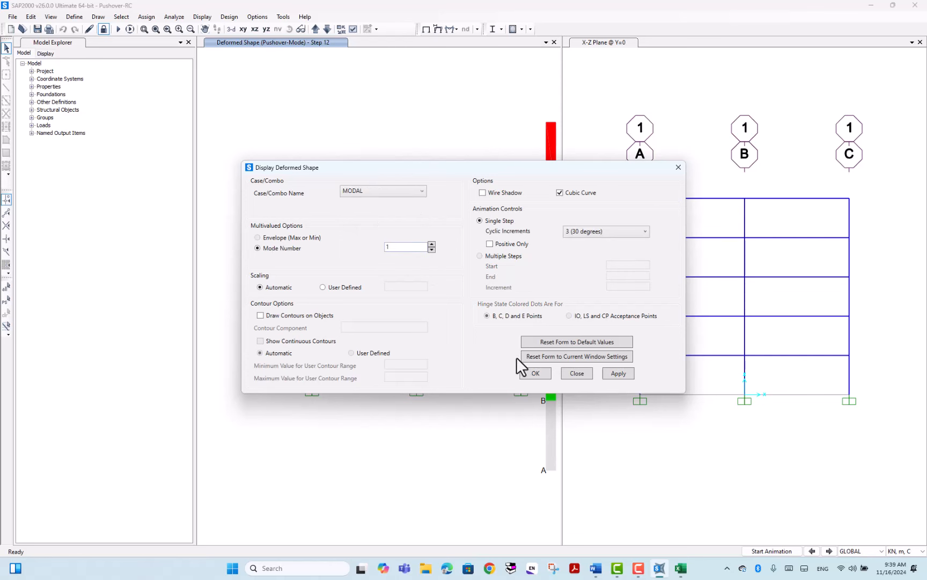
{"action": "left_click", "coordinate": [534, 374]}
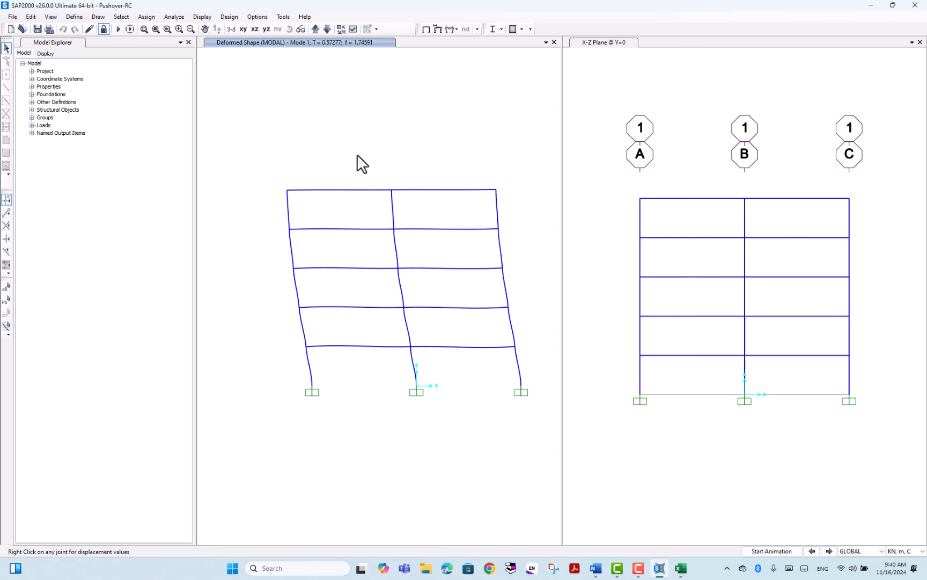
{"action": "right_click", "coordinate": [287, 190]}
{"action": "right_click", "coordinate": [287, 191]}
Switch back to the Book1 workbook in Excel and examine the MSBPOA curve around its sudden drop.
{"action": "mouse_move", "coordinate": [688, 553]}
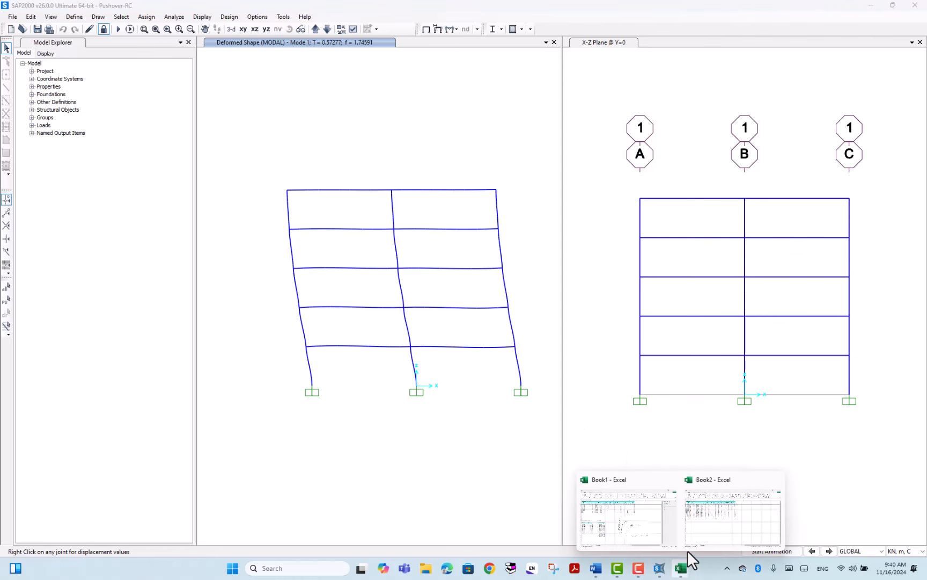
{"action": "left_click", "coordinate": [638, 519]}
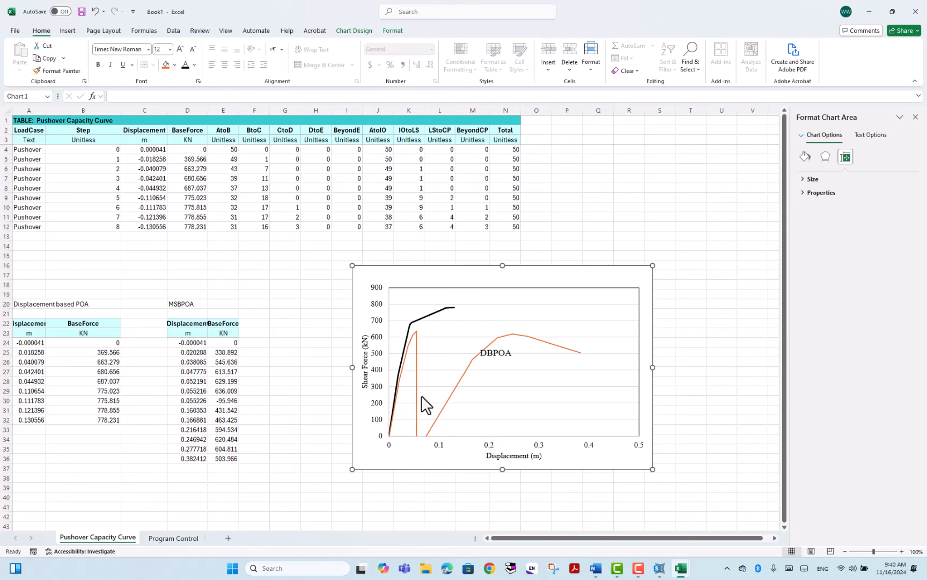
{"action": "left_click", "coordinate": [415, 330]}
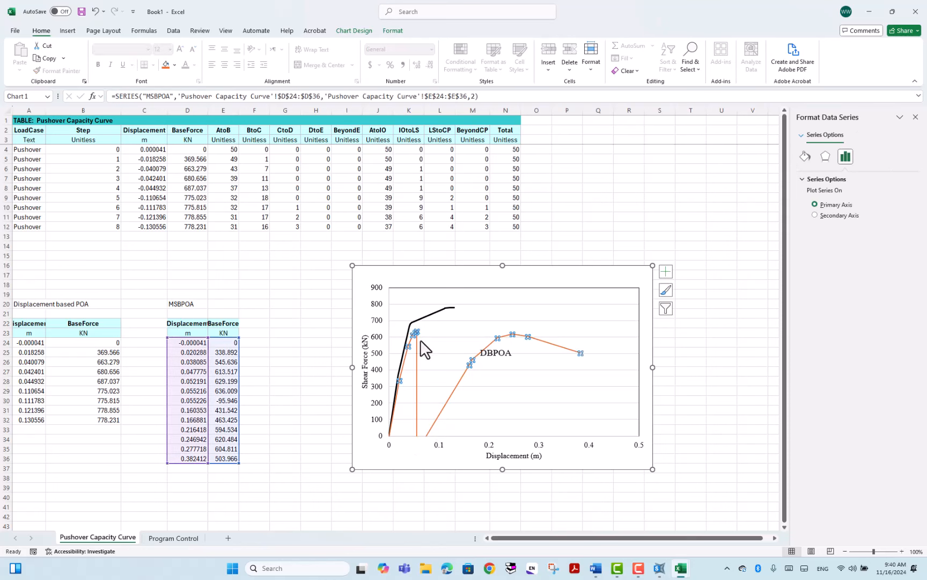
{"action": "left_click", "coordinate": [427, 334]}
{"action": "left_click", "coordinate": [416, 331]}
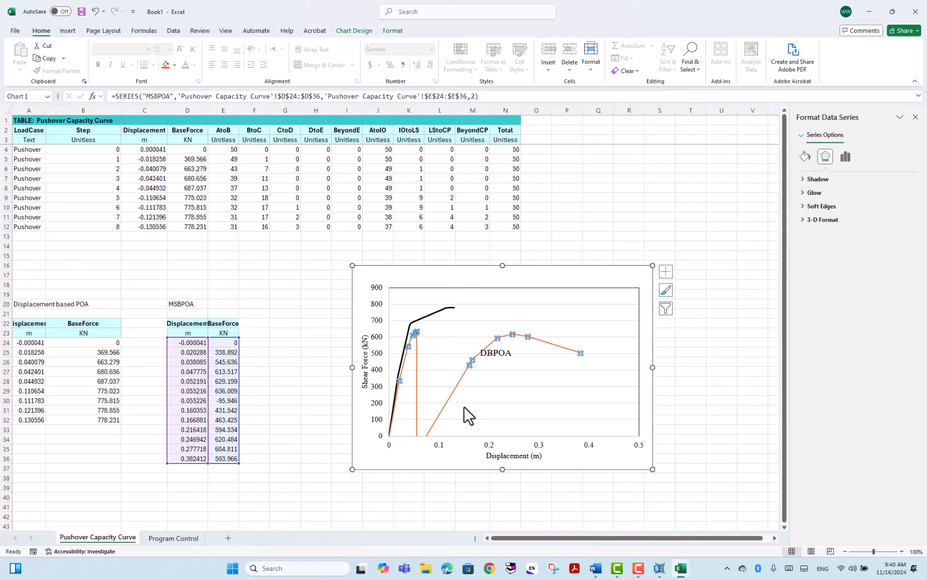
Check the lower part of the MSBPOA curve and move the chart slightly up and left on the worksheet.
{"action": "left_click", "coordinate": [428, 433]}
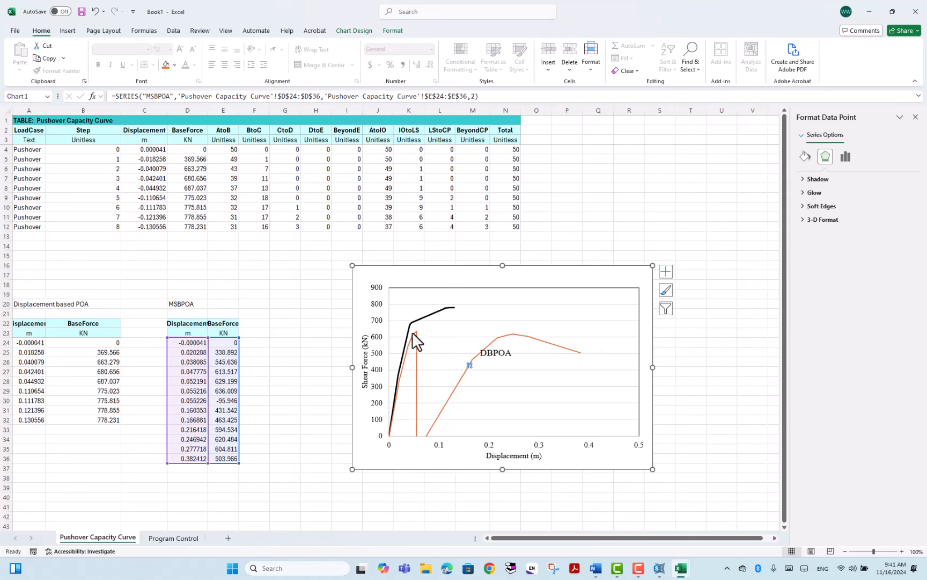
{"action": "left_click_drag", "start_coordinate": [460, 274], "coordinate": [451, 262]}
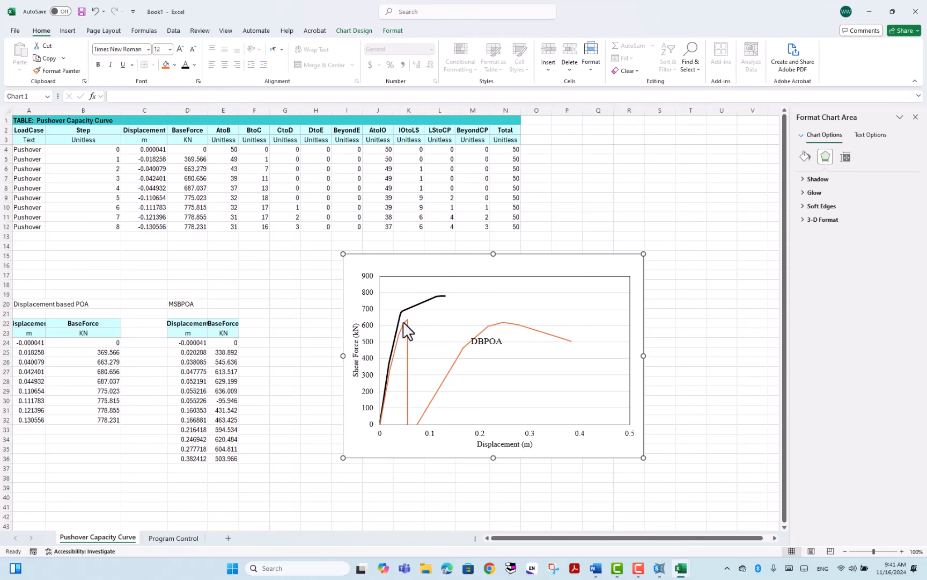
Switch to SAP2000 and display the deformed shape of the Pushover-Mode2 case.
{"action": "left_click", "coordinate": [660, 568]}
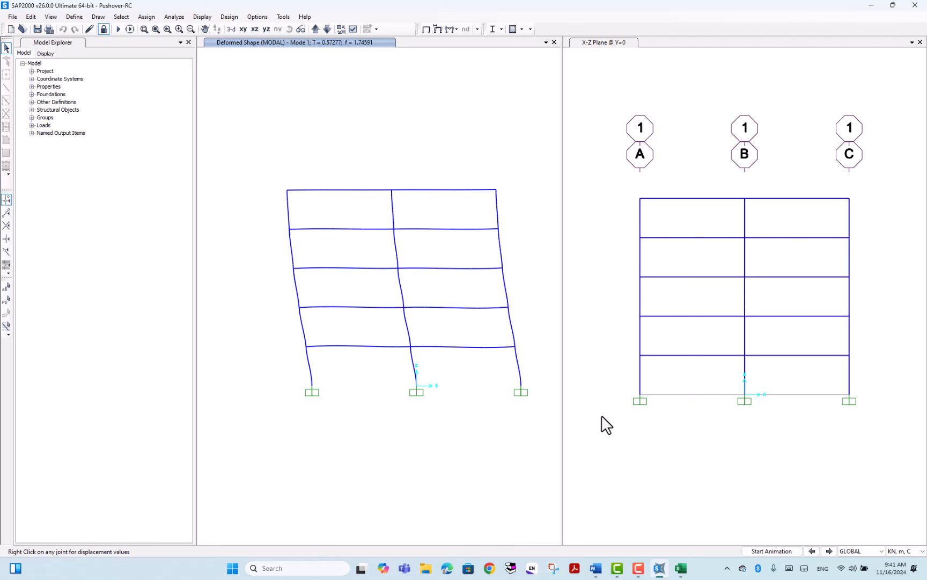
{"action": "left_click", "coordinate": [438, 29]}
{"action": "left_click", "coordinate": [383, 190]}
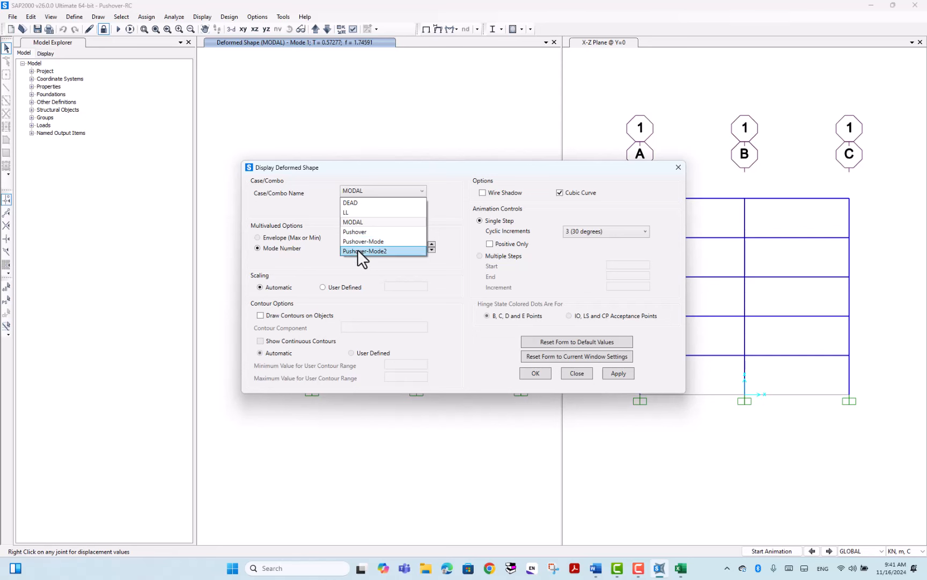
{"action": "left_click", "coordinate": [357, 250]}
{"action": "left_click", "coordinate": [533, 373]}
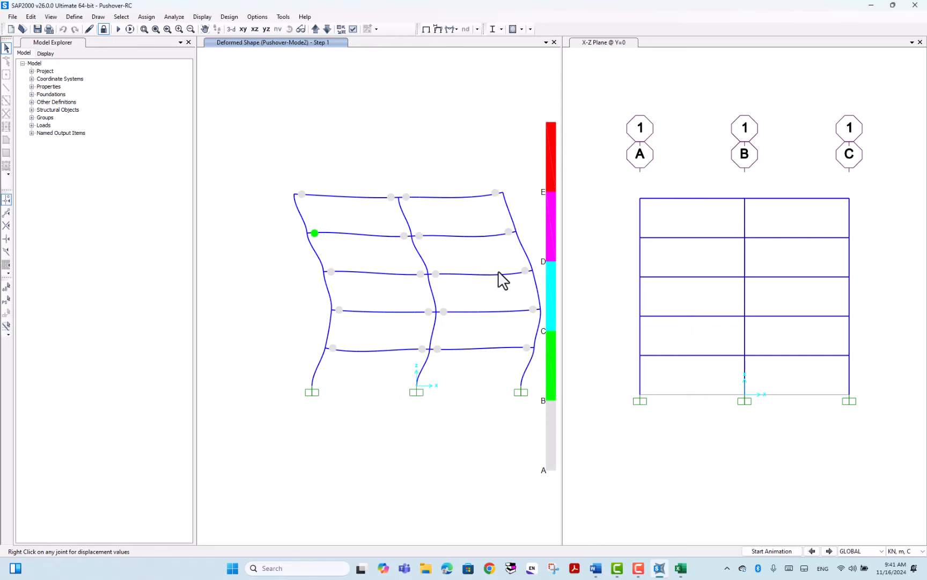
Advance the Pushover-Mode2 deformed shape from step 1 to step 3 to examine how the plastic hinges form.
{"action": "scroll", "coordinate": [344, 238], "scroll_direction": "down", "scroll_amount": 2}
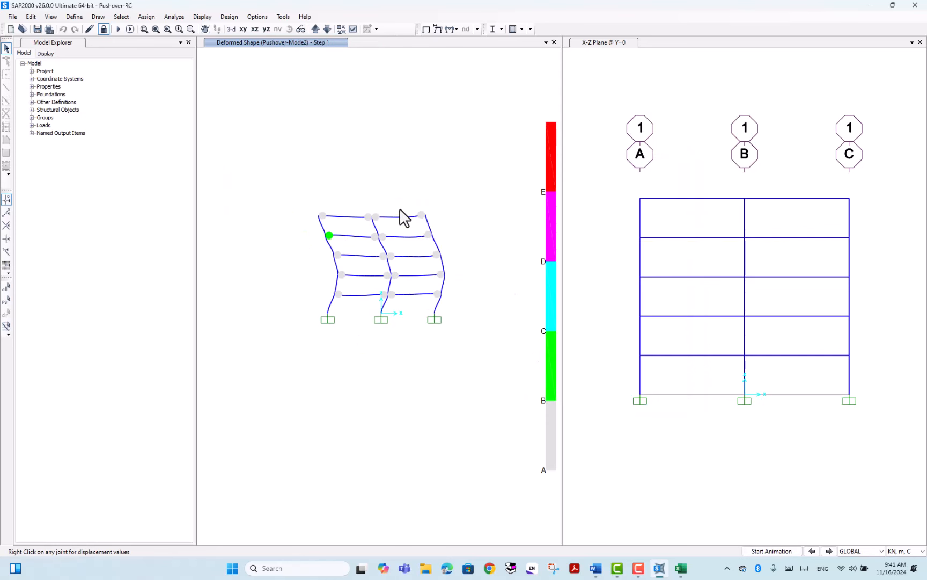
{"action": "scroll", "coordinate": [400, 217], "scroll_direction": "up", "scroll_amount": 2}
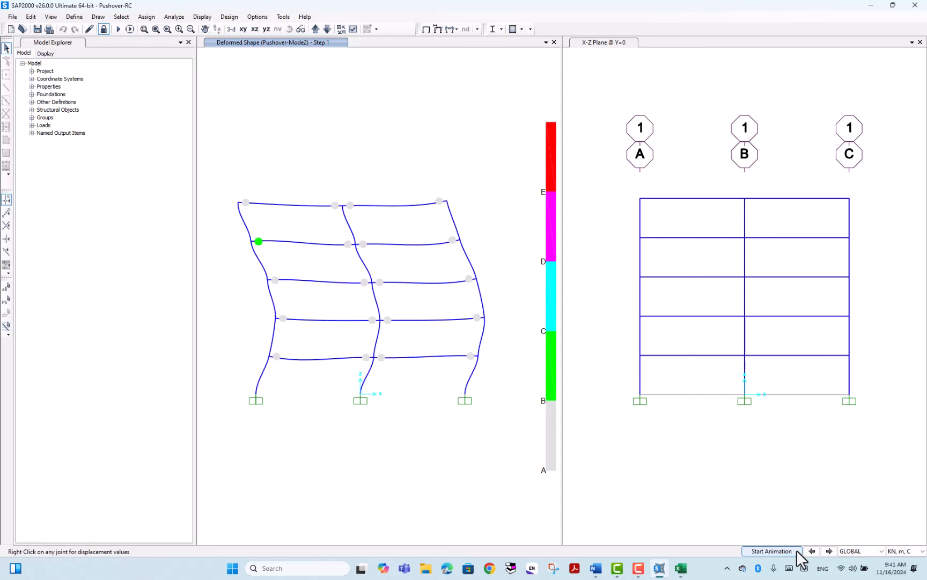
{"action": "left_click", "coordinate": [829, 551]}
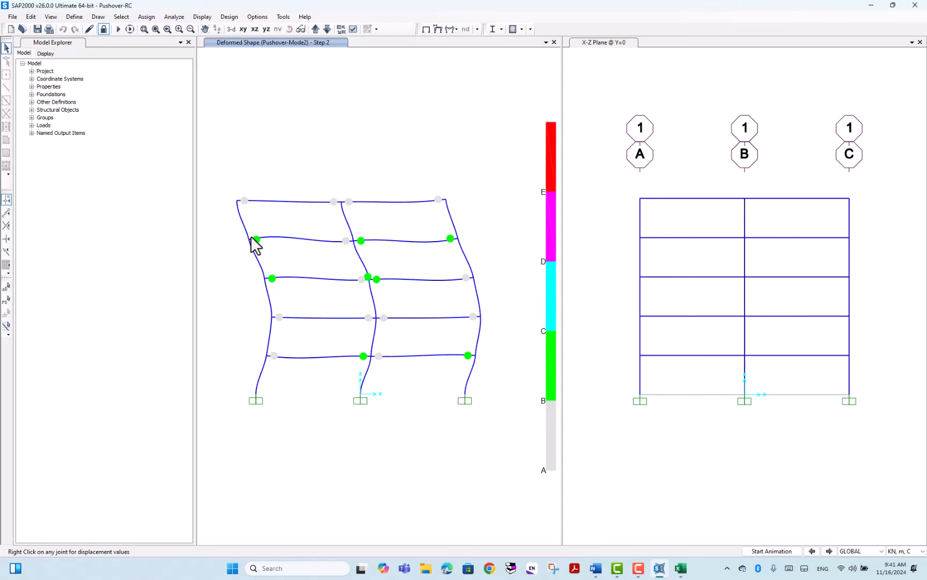
{"action": "left_click", "coordinate": [829, 550]}
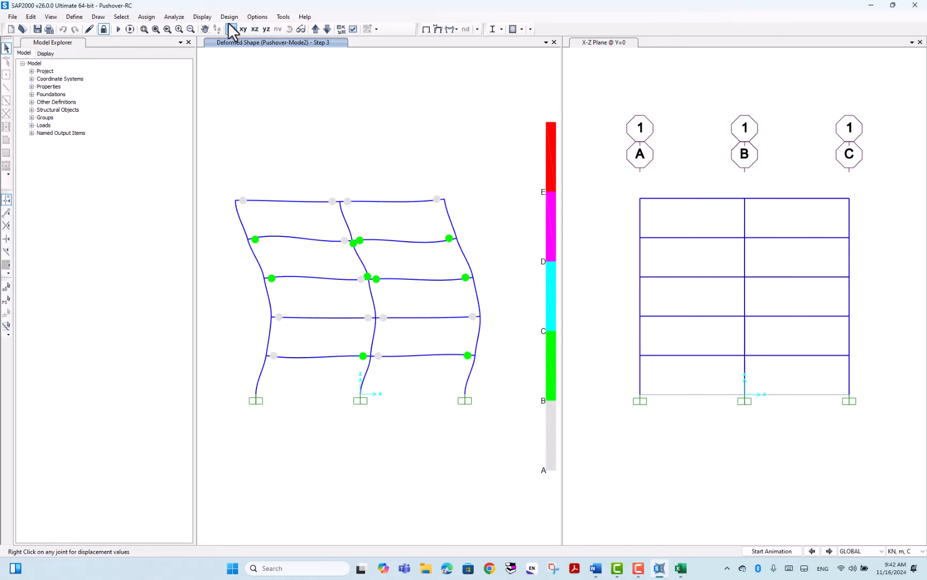
Show the static pushover curve for the Pushover-Mode2 load case.
{"action": "left_click", "coordinate": [202, 17]}
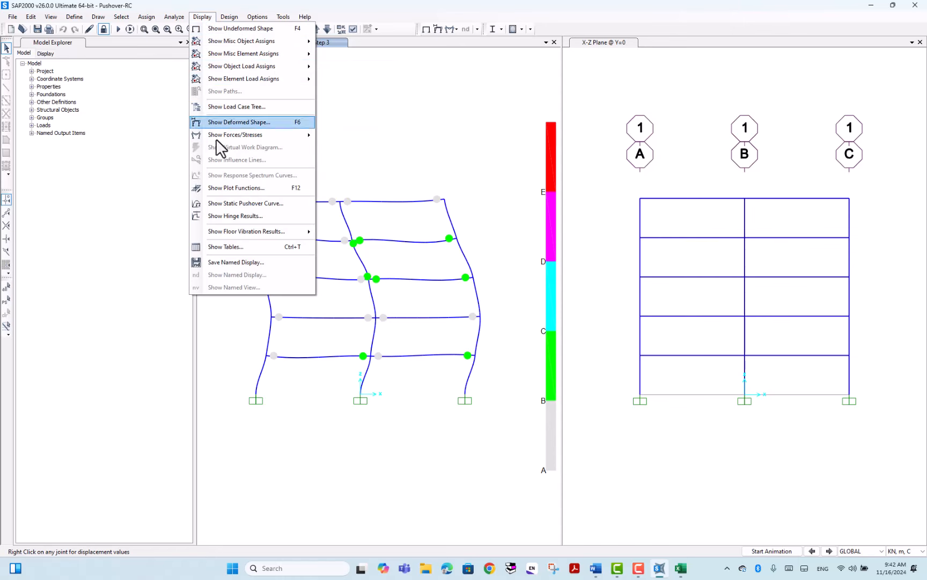
{"action": "left_click", "coordinate": [232, 203]}
{"action": "left_click", "coordinate": [343, 195]}
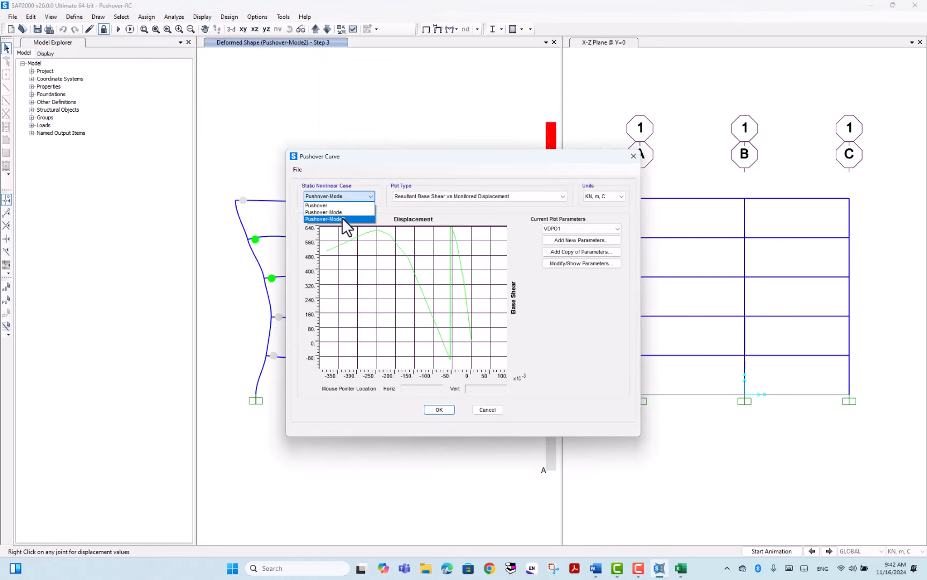
{"action": "left_click", "coordinate": [342, 217]}
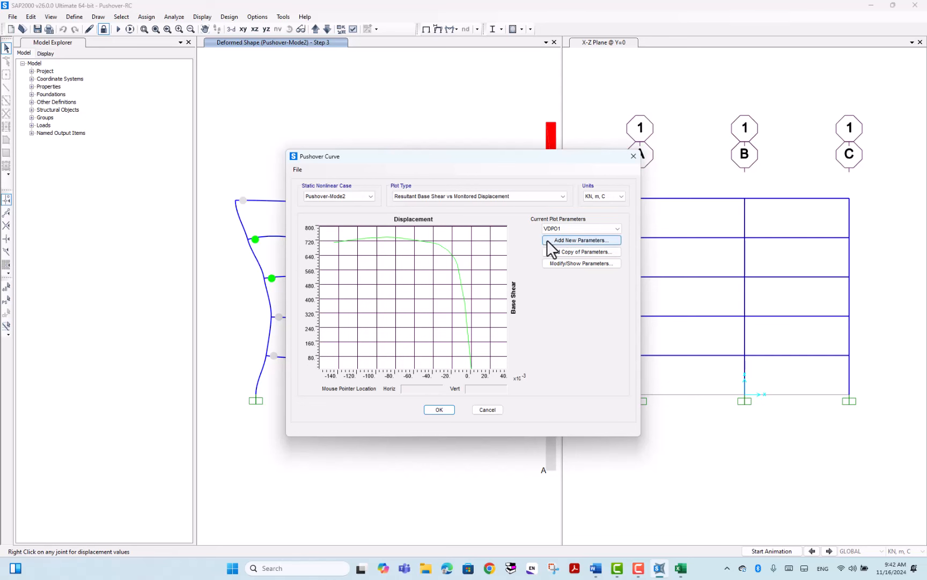
Display the Pushover-Mode2 curve as a table, export the current table to Excel and close the table.
{"action": "left_click", "coordinate": [297, 170]}
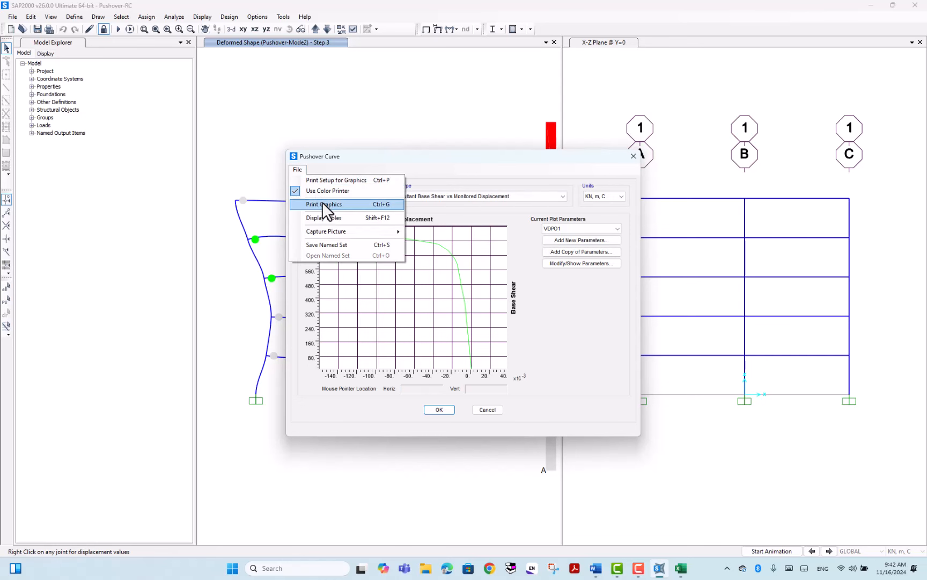
{"action": "left_click", "coordinate": [331, 218]}
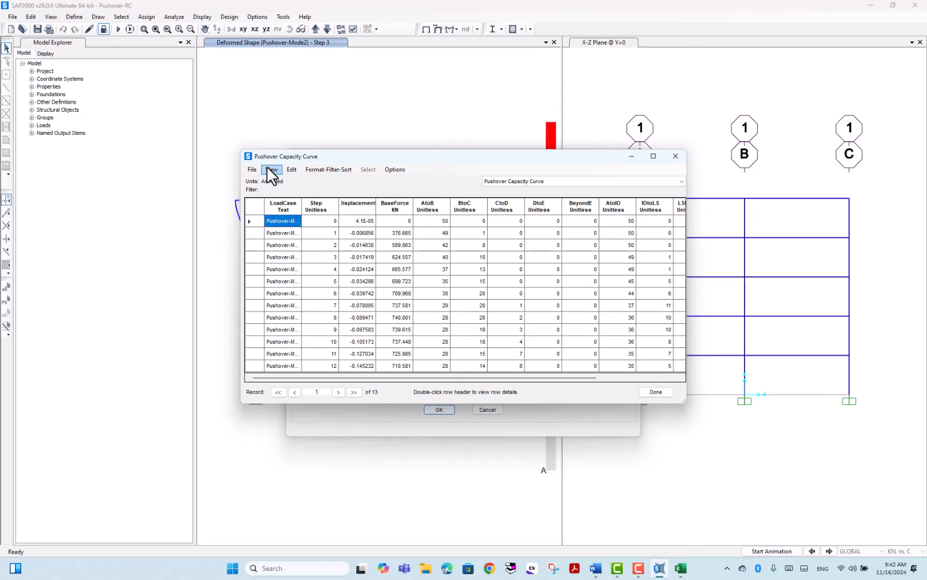
{"action": "left_click", "coordinate": [252, 169]}
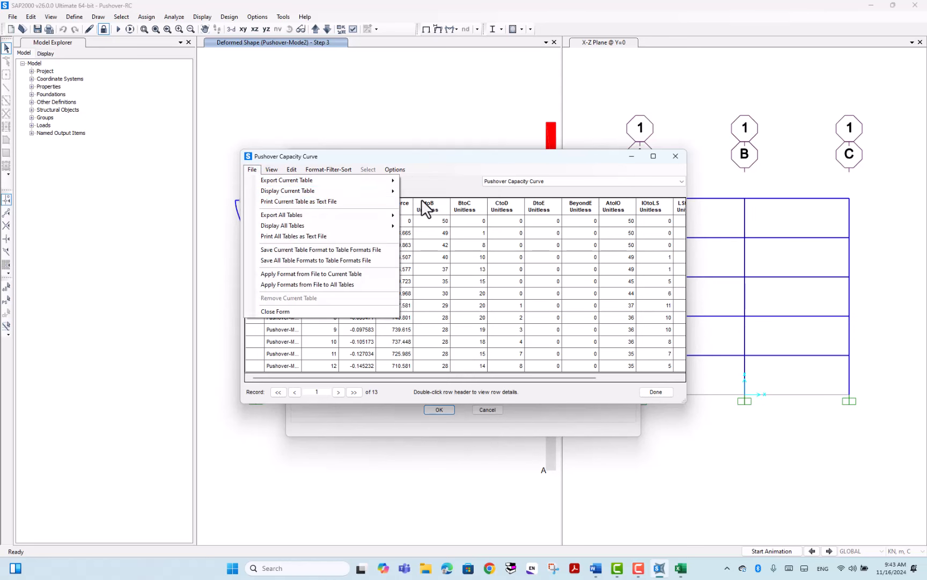
{"action": "left_click", "coordinate": [427, 181]}
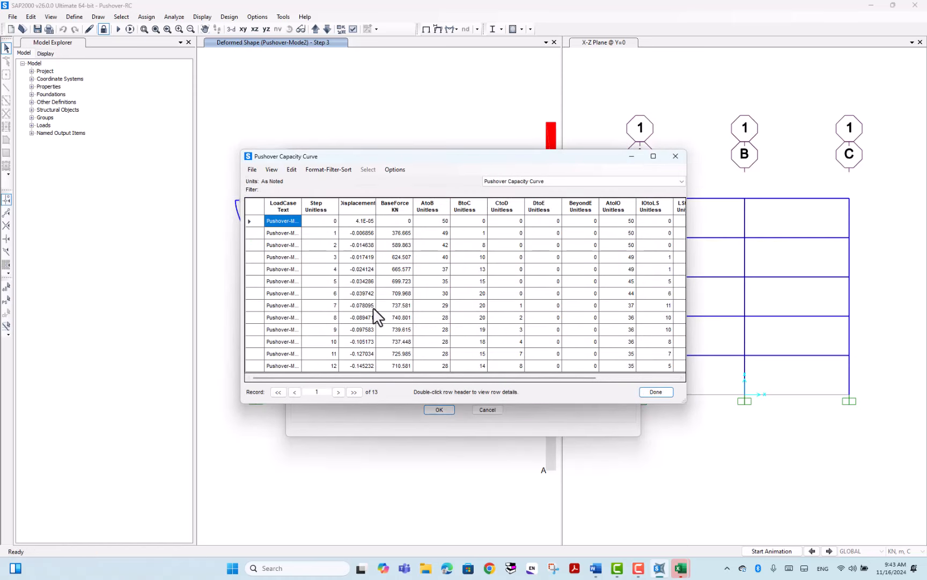
{"action": "left_click", "coordinate": [653, 393]}
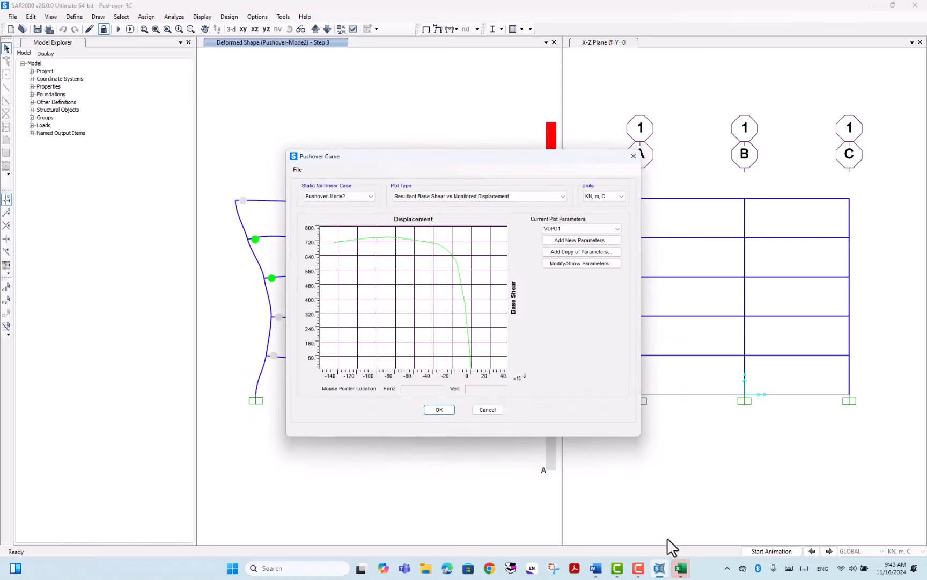
Switch to the exported Book3 workbook in Excel, maximize it and copy the Displacement and BaseForce values in C4:D16.
{"action": "mouse_move", "coordinate": [681, 567]}
{"action": "left_click", "coordinate": [700, 534]}
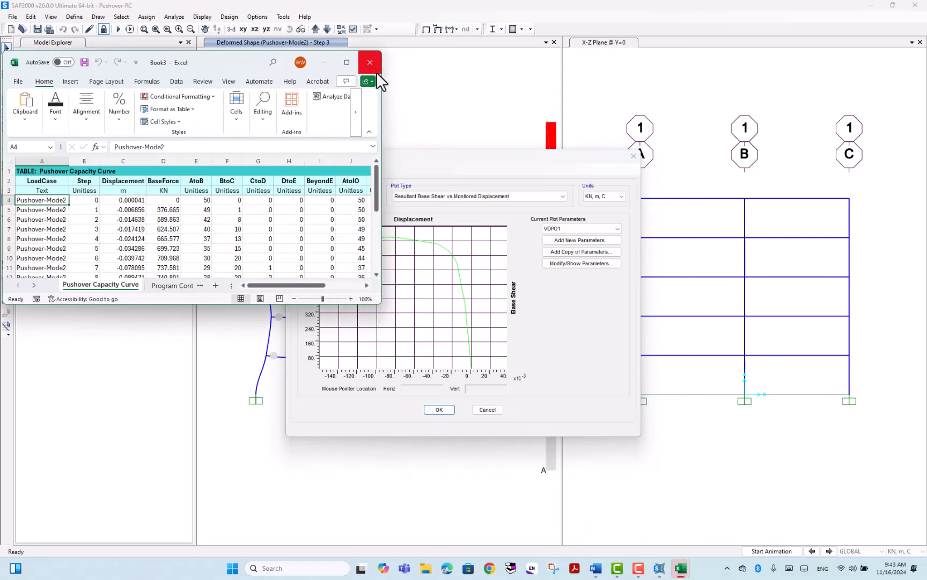
{"action": "left_click", "coordinate": [347, 63]}
{"action": "left_click", "coordinate": [136, 151]}
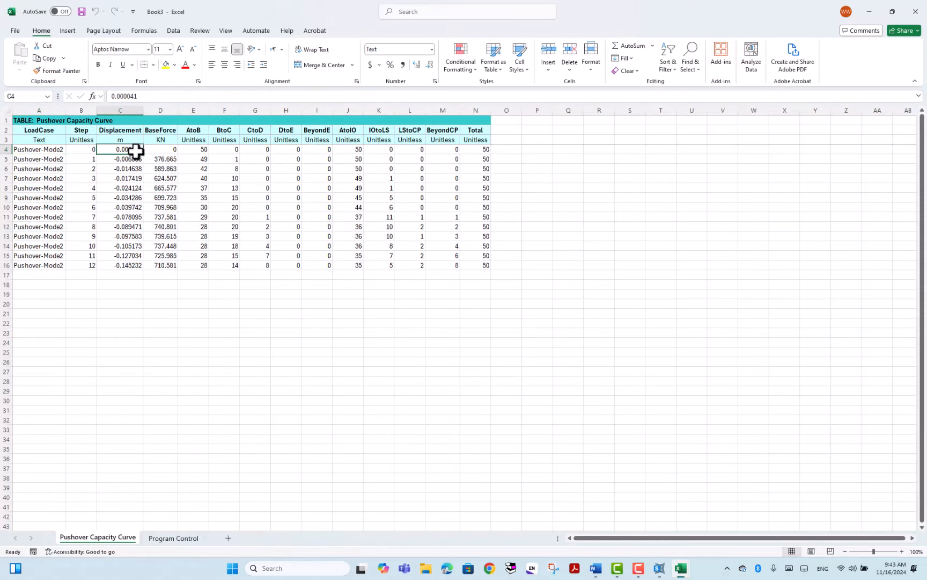
{"action": "left_click_drag", "start_coordinate": [135, 151], "coordinate": [167, 261]}
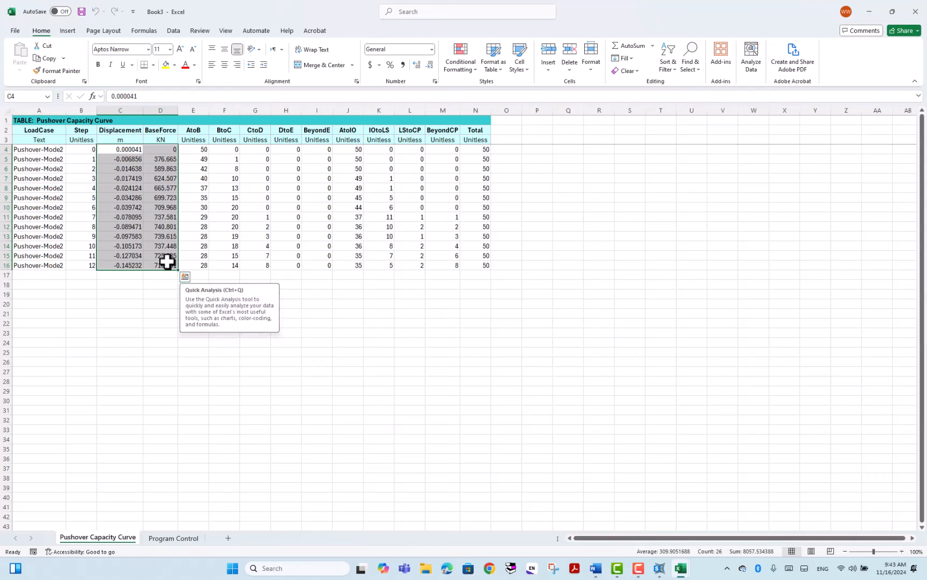
{"action": "key", "text": "ctrl+c"}
Switch to the Book1 workbook and move the chart to the right, leaving free columns beside the MSBPOA table.
{"action": "mouse_move", "coordinate": [681, 570]}
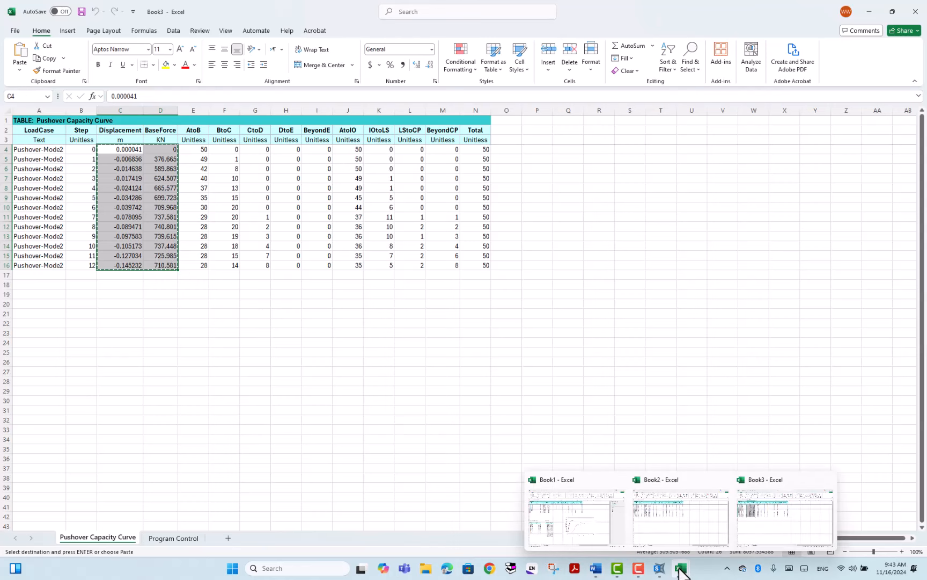
{"action": "left_click", "coordinate": [576, 523]}
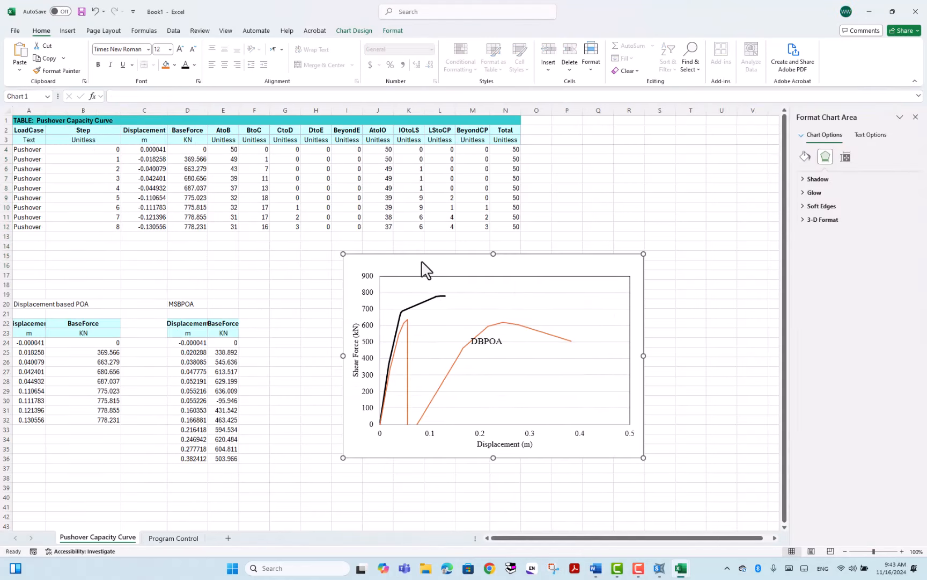
{"action": "left_click_drag", "start_coordinate": [464, 257], "coordinate": [504, 254]}
{"action": "left_click", "coordinate": [326, 351]}
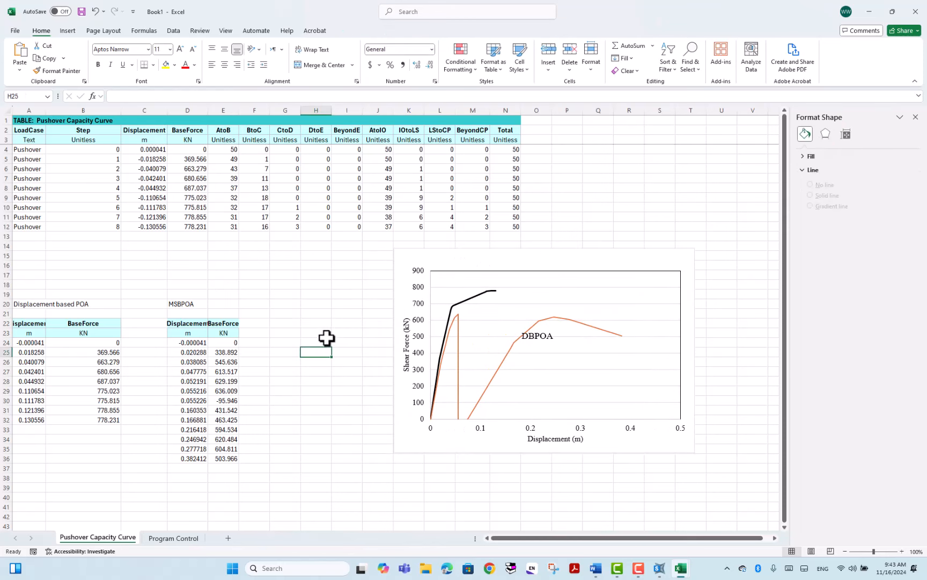
Add a legend on the right side of the capacity curve chart.
{"action": "left_click", "coordinate": [450, 260]}
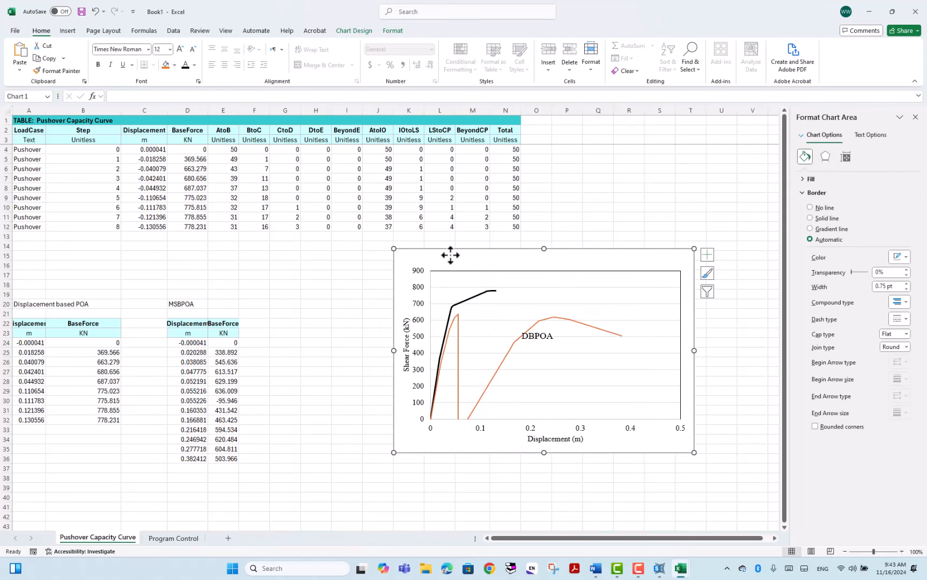
{"action": "left_click", "coordinate": [349, 30]}
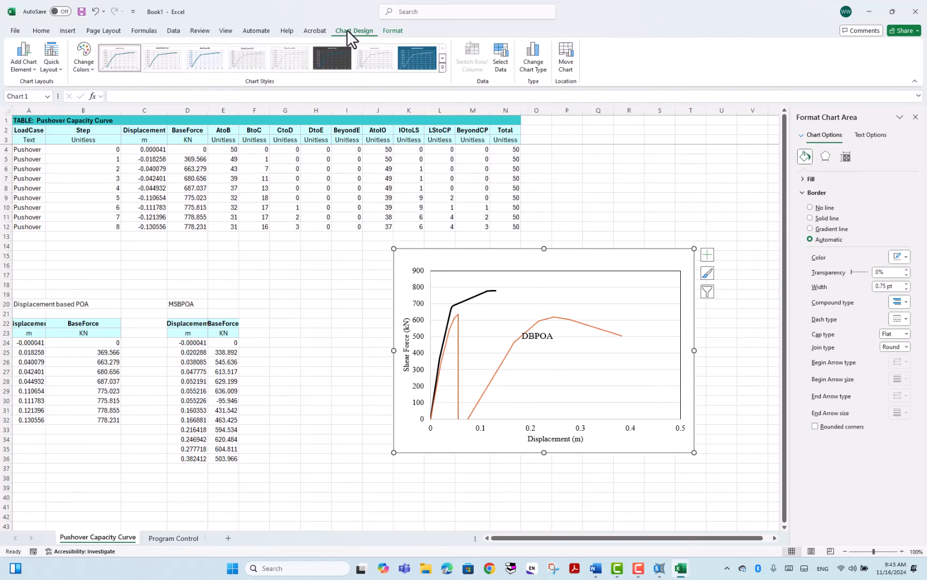
{"action": "left_click", "coordinate": [29, 68]}
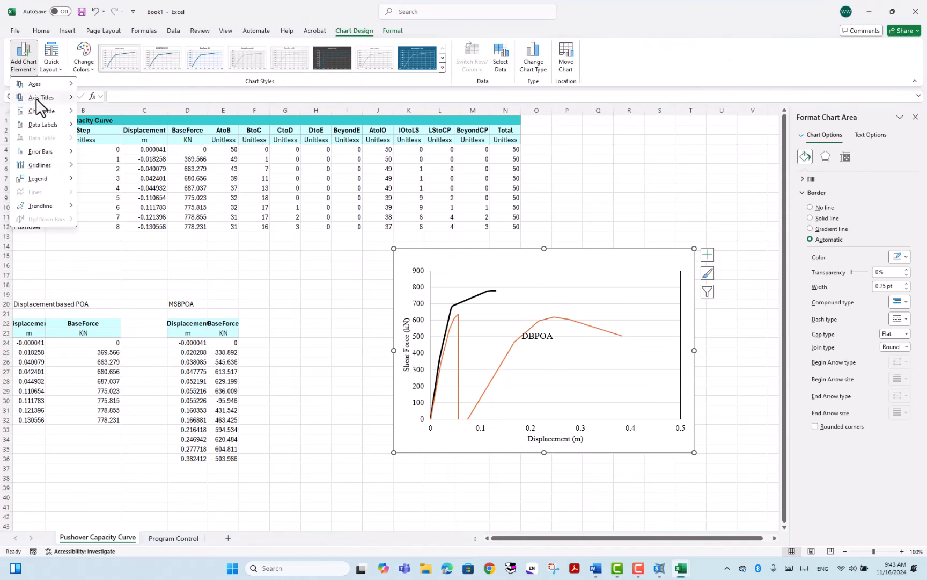
{"action": "mouse_move", "coordinate": [44, 178]}
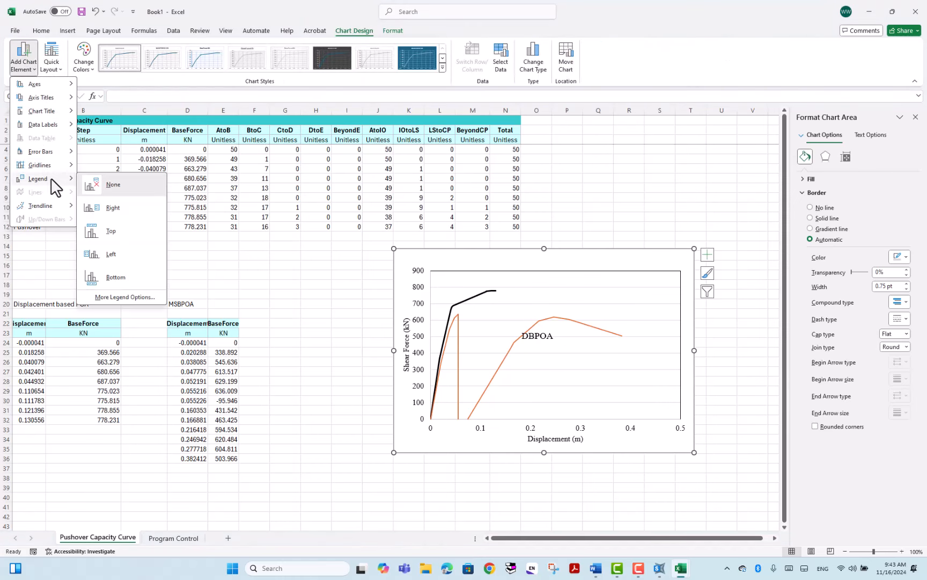
{"action": "left_click", "coordinate": [114, 208]}
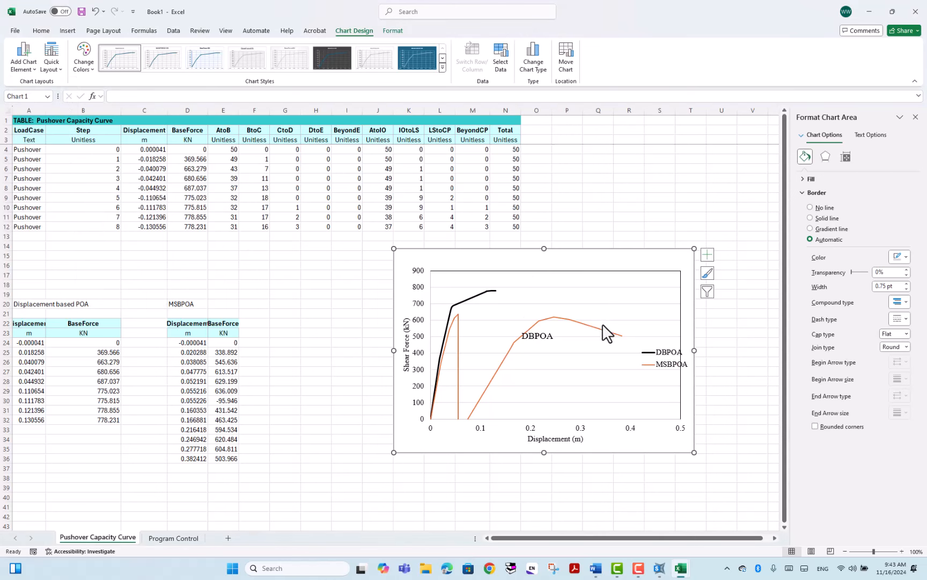
Delete the DBPOA chart title and move the legend to the upper-right corner of the plot area.
{"action": "left_click", "coordinate": [548, 342]}
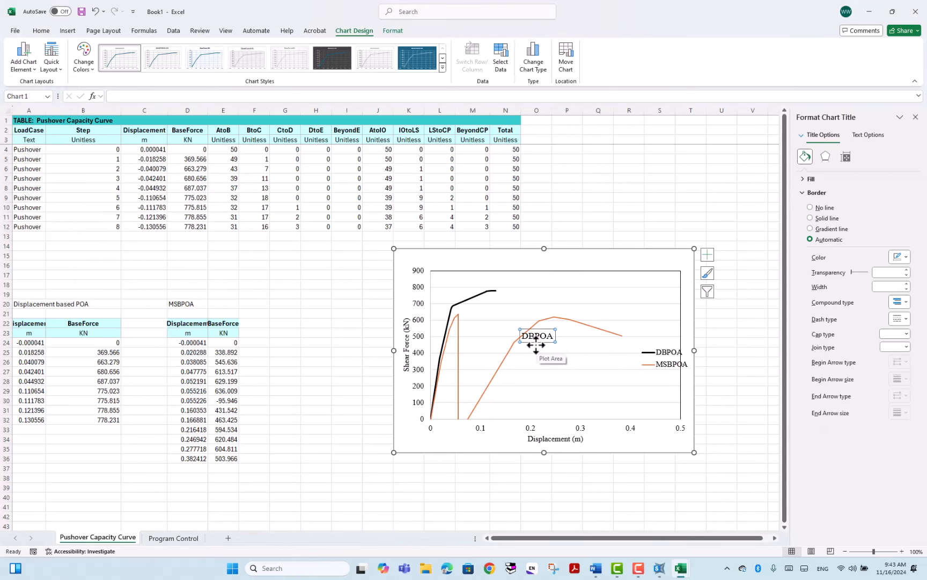
{"action": "key", "text": "Delete"}
{"action": "left_click", "coordinate": [555, 341]}
{"action": "left_click", "coordinate": [673, 348]}
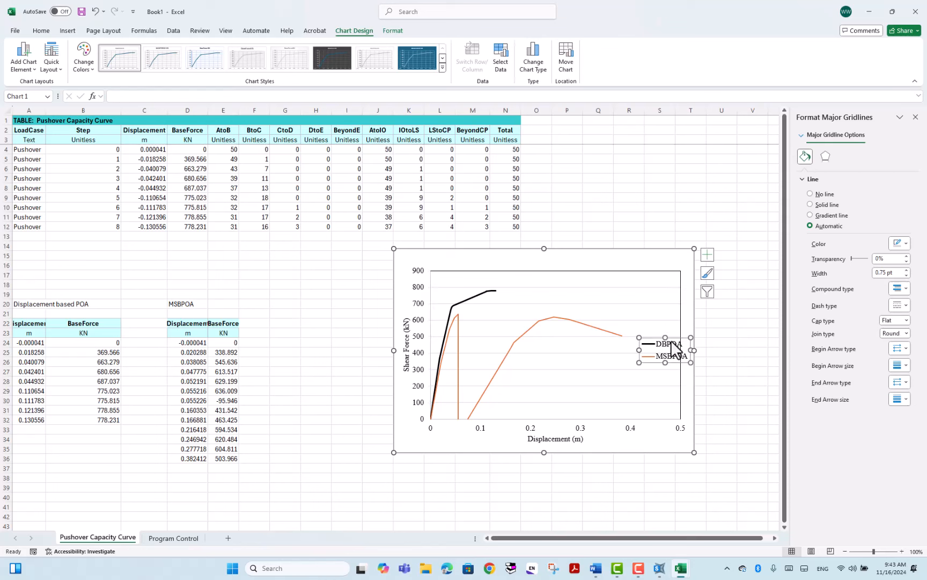
{"action": "left_click_drag", "start_coordinate": [655, 338], "coordinate": [629, 279]}
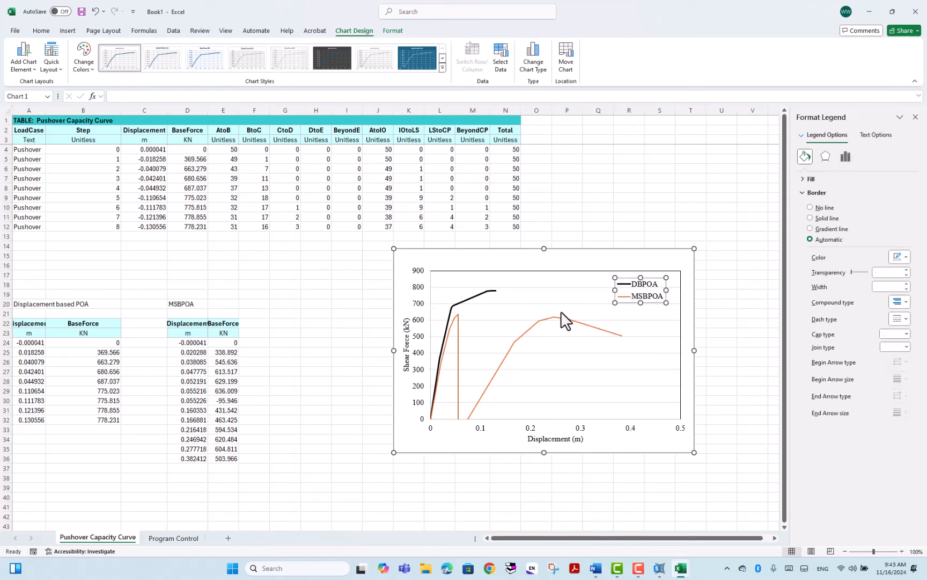
Clear the MSBPOA displacement and base force values in D30:E36, starting from the row with the negative base force.
{"action": "left_click", "coordinate": [549, 318]}
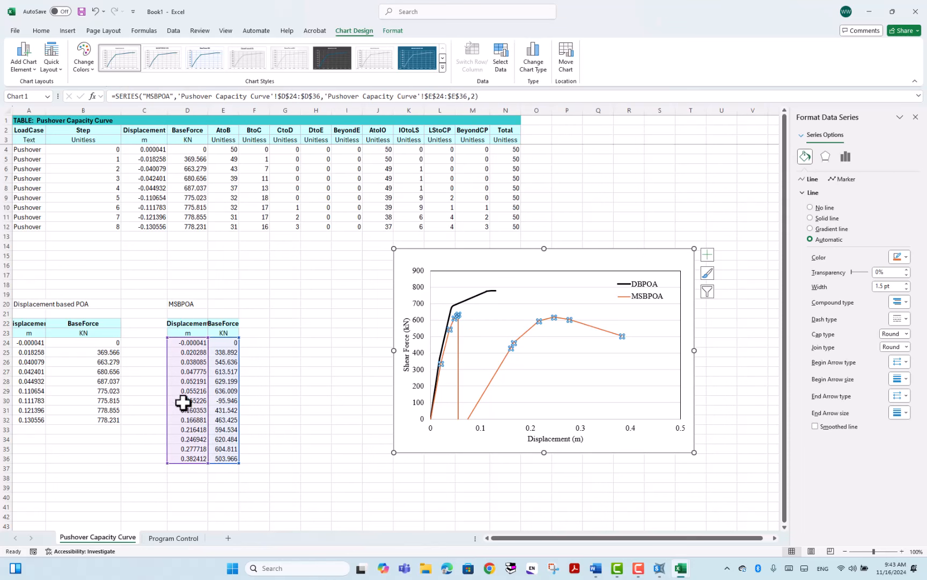
{"action": "left_click_drag", "start_coordinate": [182, 400], "coordinate": [226, 401]}
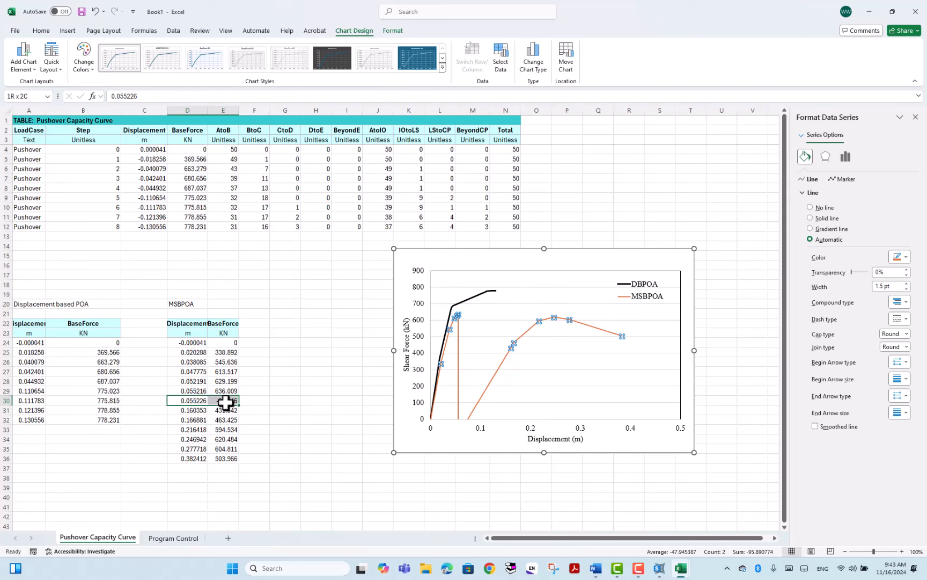
{"action": "left_click_drag", "start_coordinate": [226, 402], "coordinate": [232, 457]}
{"action": "key", "text": "Delete"}
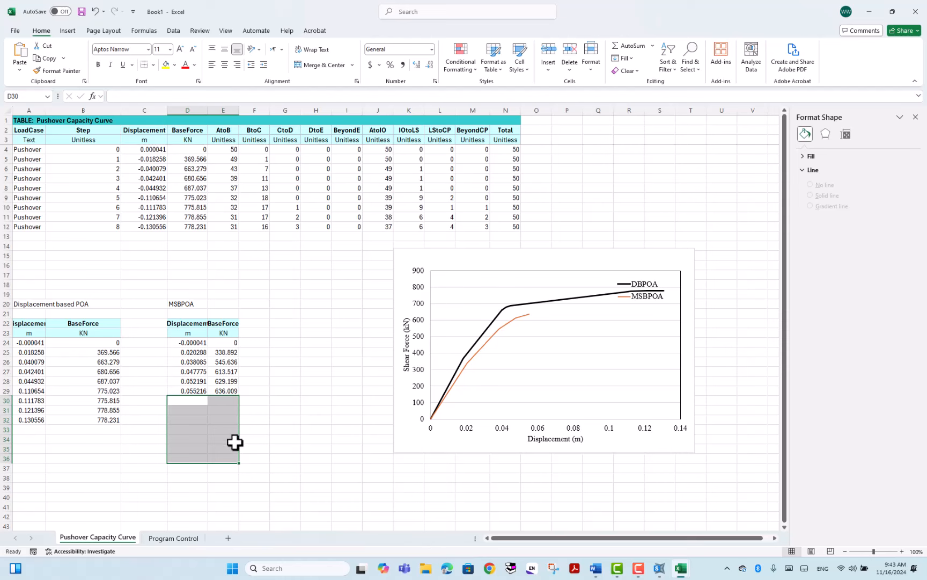
{"action": "left_click_drag", "start_coordinate": [252, 440], "coordinate": [252, 430]}
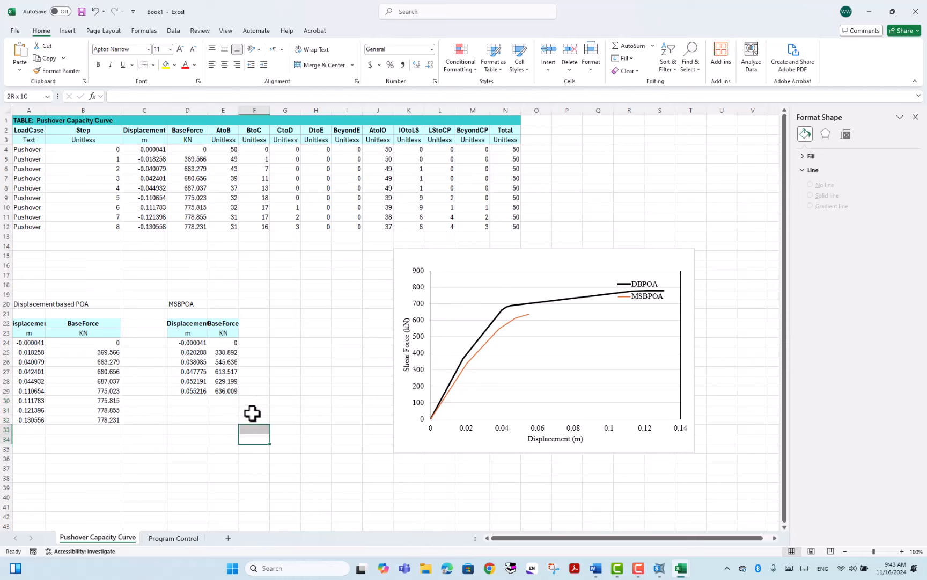
Paste the copied Pushover-Mode2 displacement and base force values into G23:H35, beside the MSBPOA table.
{"action": "left_click", "coordinate": [289, 333]}
{"action": "mouse_move", "coordinate": [655, 566]}
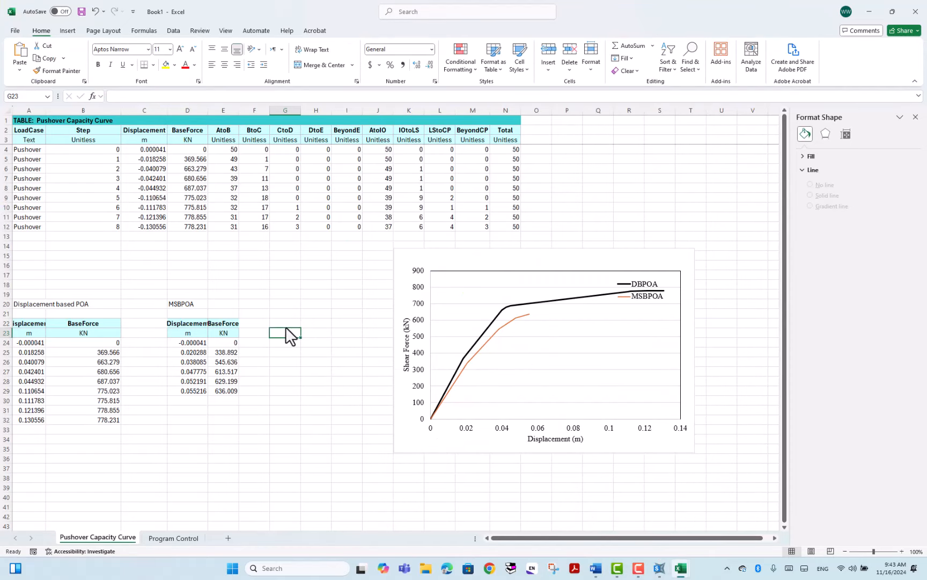
{"action": "type", "text": "0.000041\t0 -0.00686\t376.665 -0.01464\t589.863 -0.01742\t624.507 -0.02412\t665.577 -0.03429\t699.723 -0.03974\t709.968 -0.0781\t737.581 -0.08947\t740.801 -0.09758\t739.615 -0.10517\t737.448 -0.12703\t725.985 -0.14523\t710.581"}
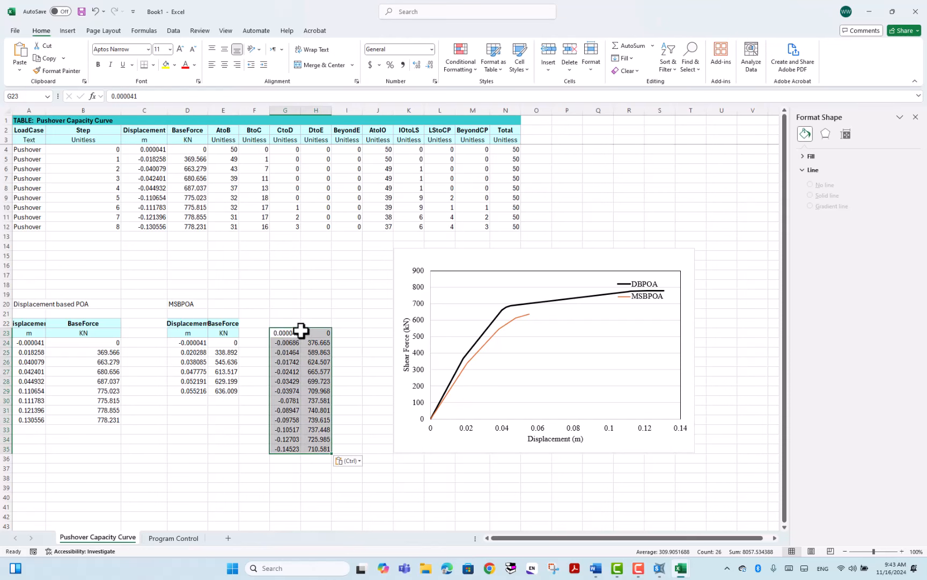
Copy the Displacement and BaseForce headers with their units from D22:E23 to G21:H22 above the new data.
{"action": "left_click_drag", "start_coordinate": [186, 322], "coordinate": [214, 335]}
{"action": "key", "text": "ctrl+c"}
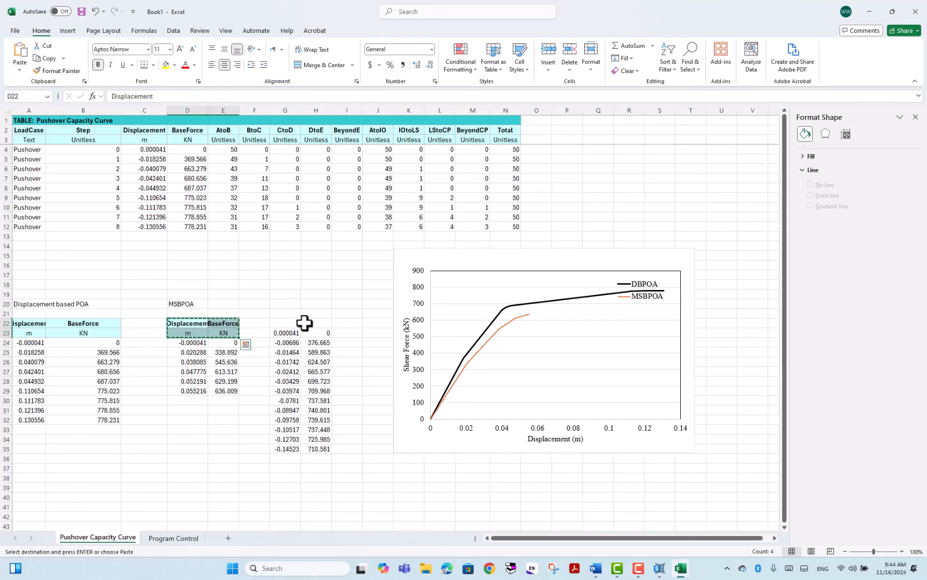
{"action": "left_click", "coordinate": [280, 315]}
{"action": "key", "text": "ctrl+v"}
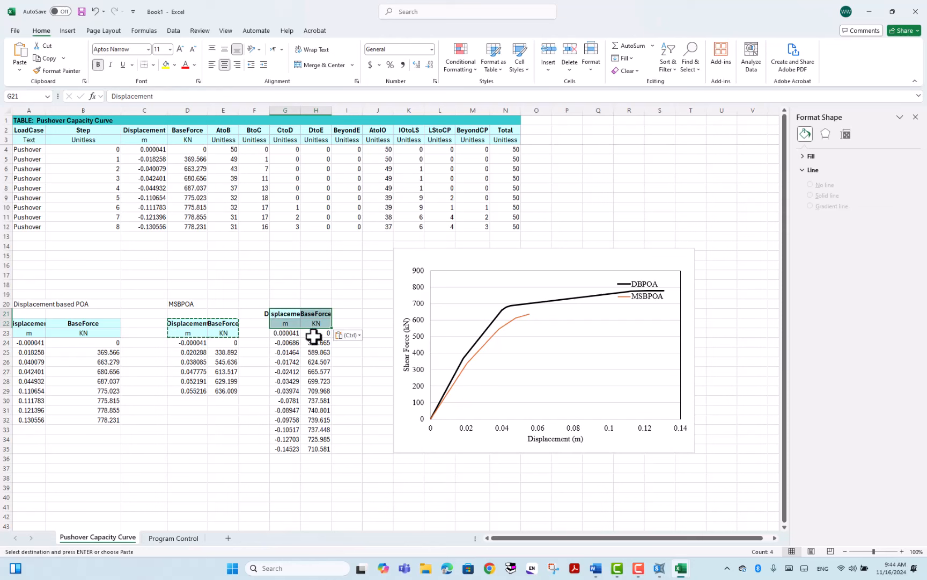
{"action": "left_click", "coordinate": [343, 352]}
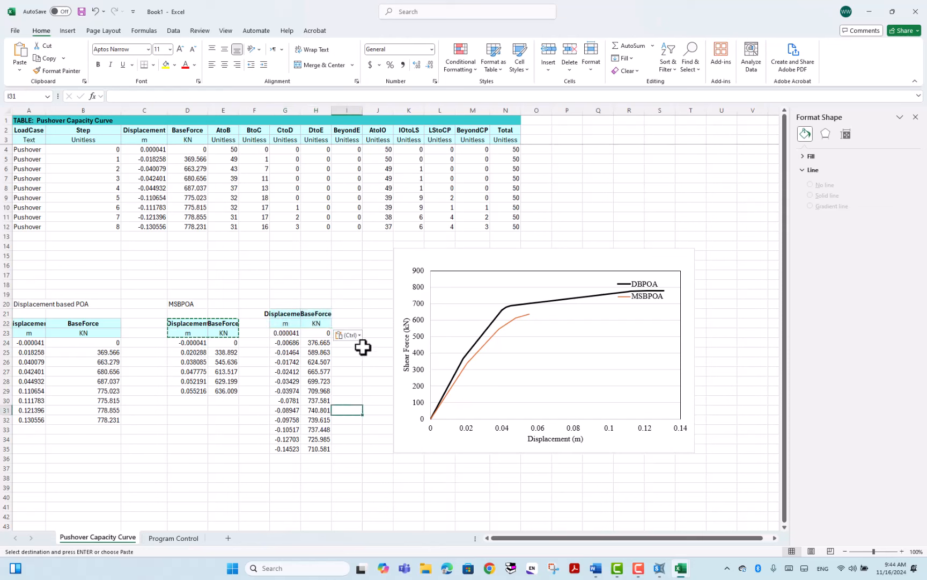
Enter the formula =G23*-1 in J23 and fill it down to J35 to reverse the displacement signs.
{"action": "left_click", "coordinate": [376, 332]}
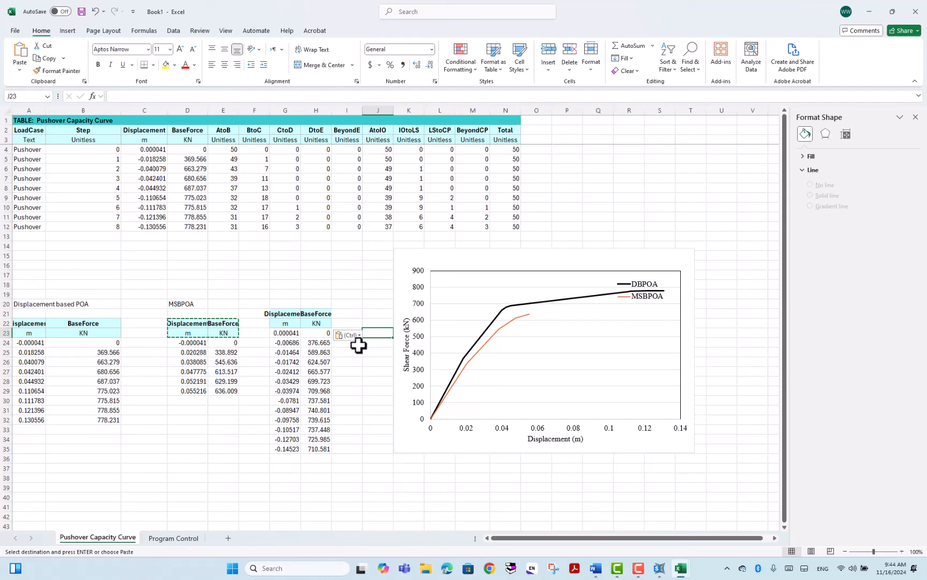
{"action": "type", "text": "="}
{"action": "left_click", "coordinate": [280, 334]}
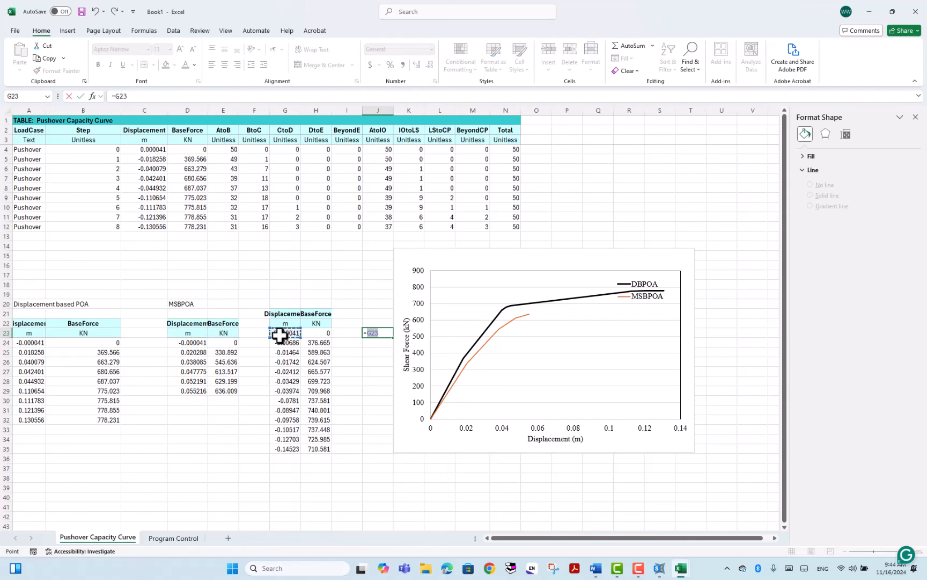
{"action": "type", "text": "*"}
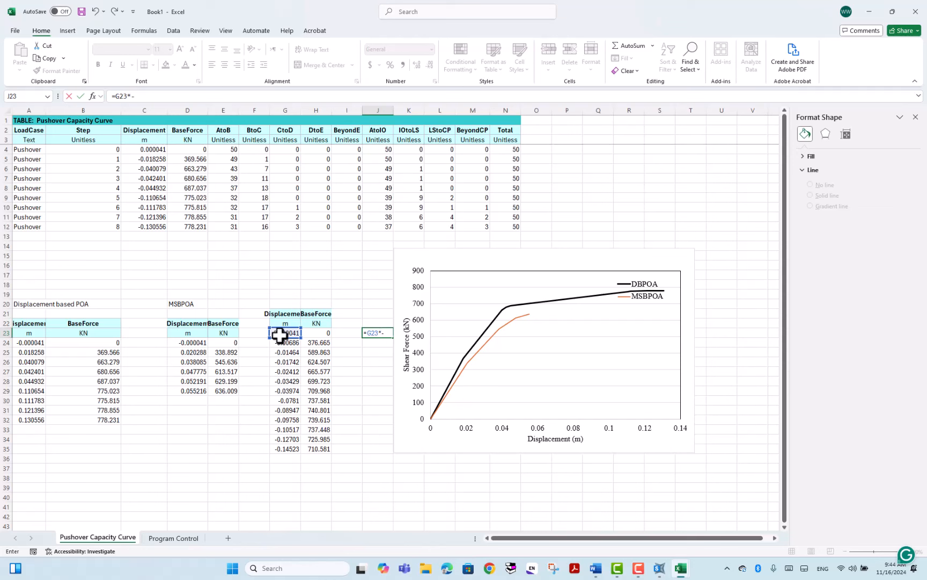
{"action": "key", "text": "ctrl+Return"}
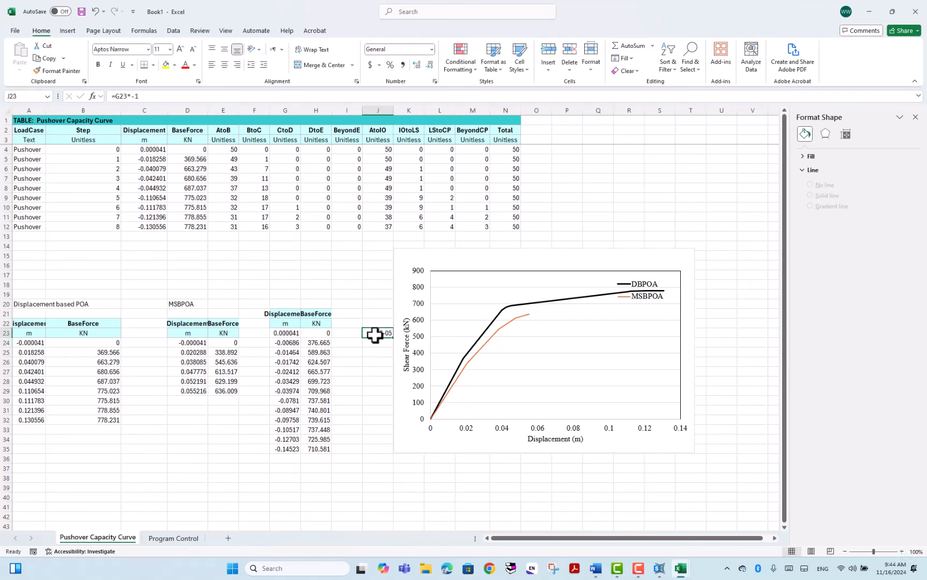
{"action": "left_click_drag", "start_coordinate": [393, 337], "coordinate": [380, 453]}
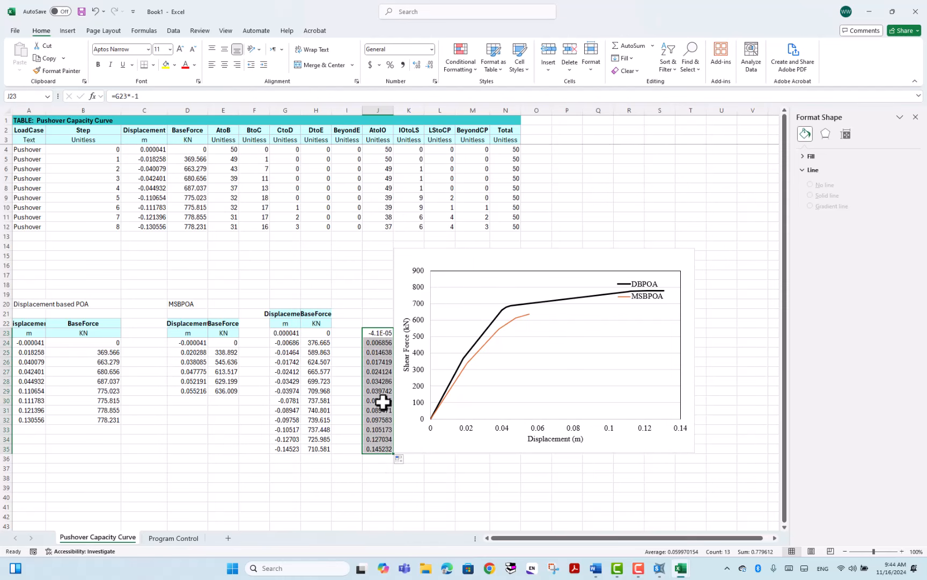
Replace the displacements in G23:G35 with the sign-reversed results from J23:J35, pasted as values only.
{"action": "key", "text": "ctrl+c"}
{"action": "left_click", "coordinate": [282, 333]}
{"action": "right_click", "coordinate": [282, 332]}
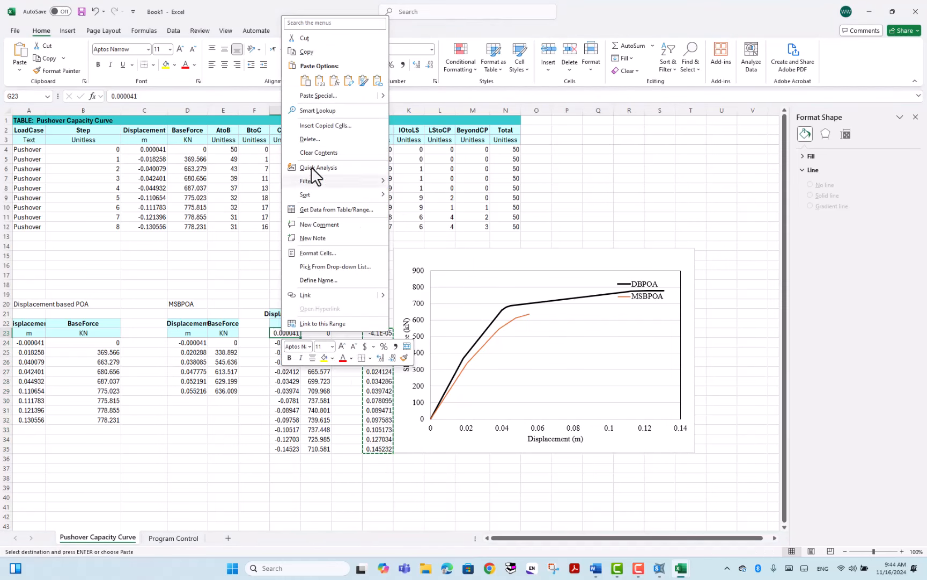
{"action": "left_click", "coordinate": [319, 81]}
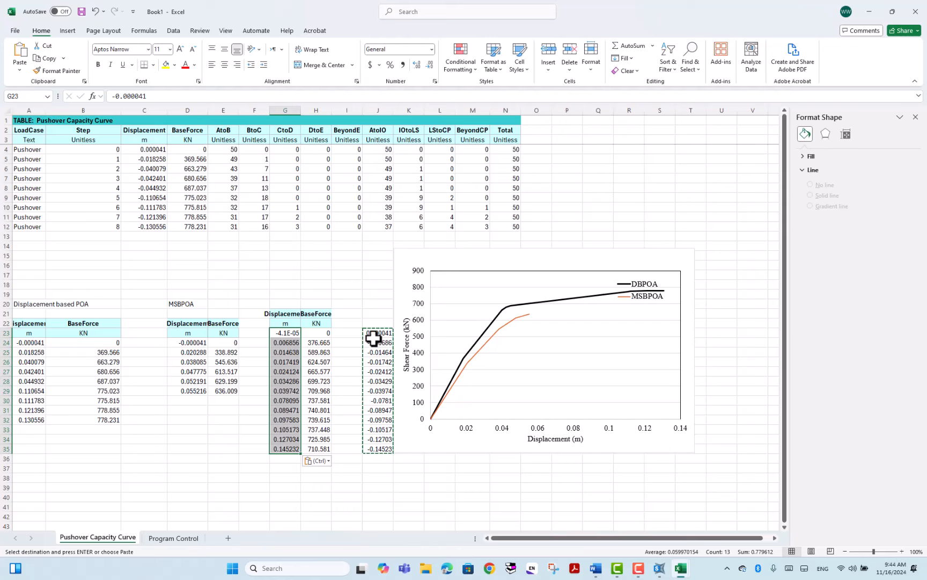
{"action": "left_click", "coordinate": [343, 362]}
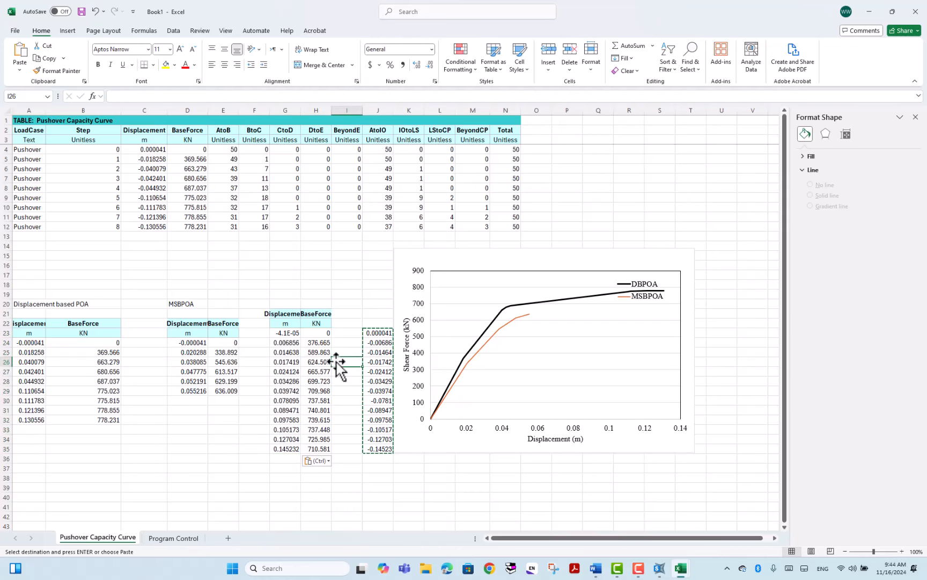
Add a new data series named MSBPOA2 to the capacity curve chart.
{"action": "left_click", "coordinate": [472, 271]}
{"action": "right_click", "coordinate": [471, 260]}
{"action": "left_click", "coordinate": [504, 413]}
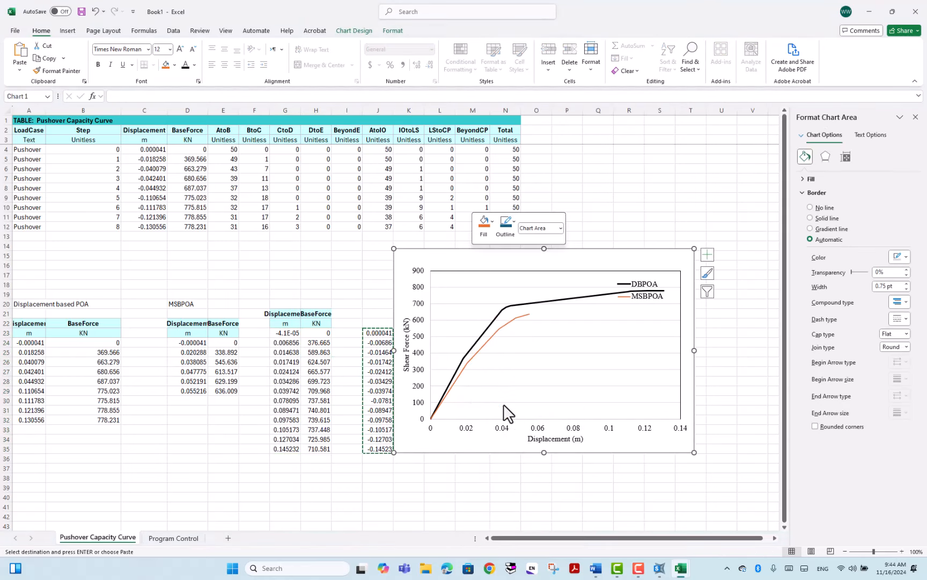
{"action": "left_click", "coordinate": [575, 404]}
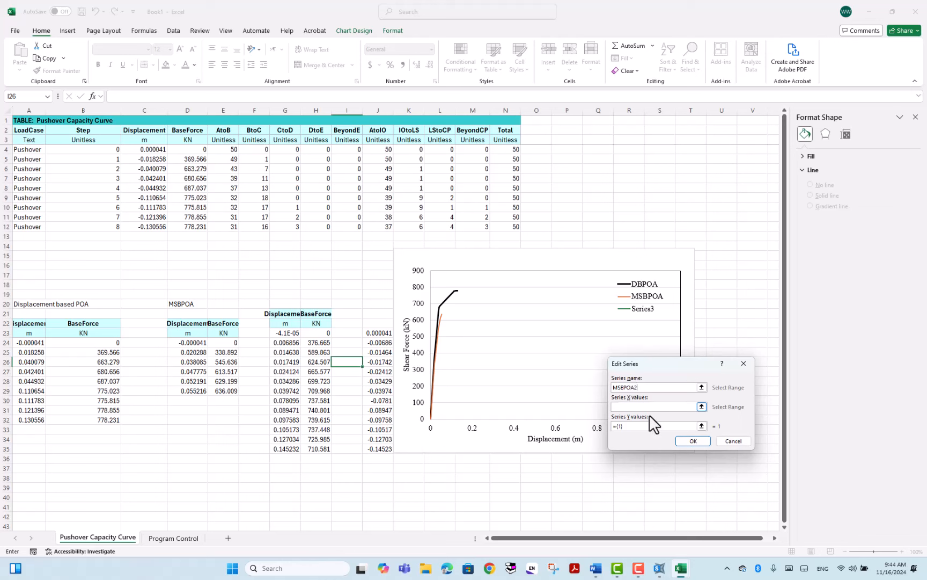
{"action": "left_click", "coordinate": [693, 440]}
Rename the chart's MSBPOA series to MSBPOA1.
{"action": "left_click", "coordinate": [575, 424]}
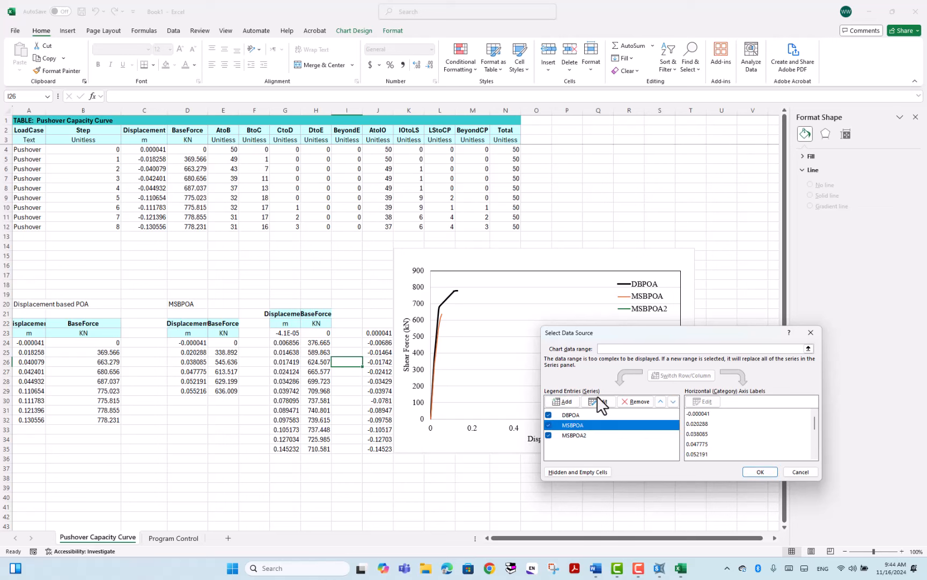
{"action": "left_click", "coordinate": [595, 401]}
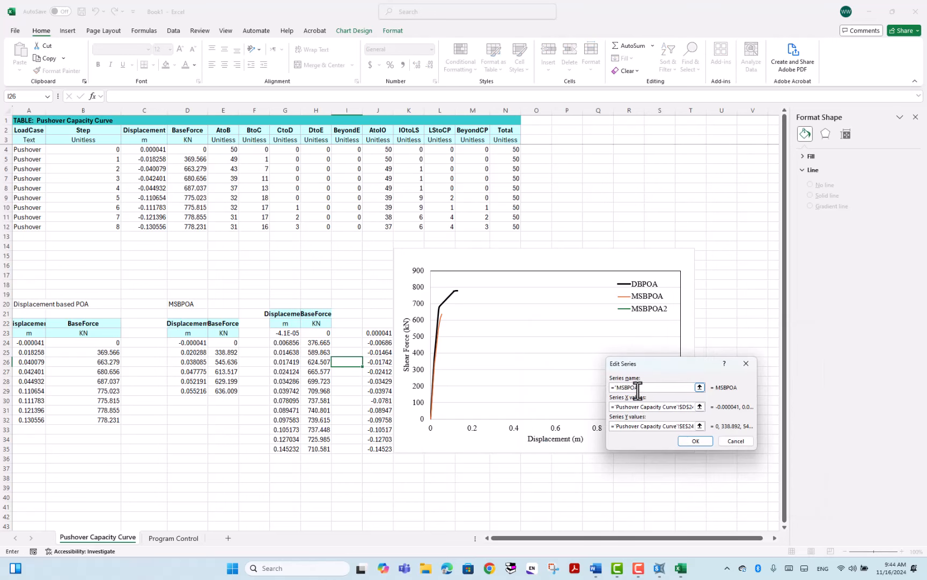
{"action": "type", "text": "1"}
{"action": "left_click", "coordinate": [700, 444]}
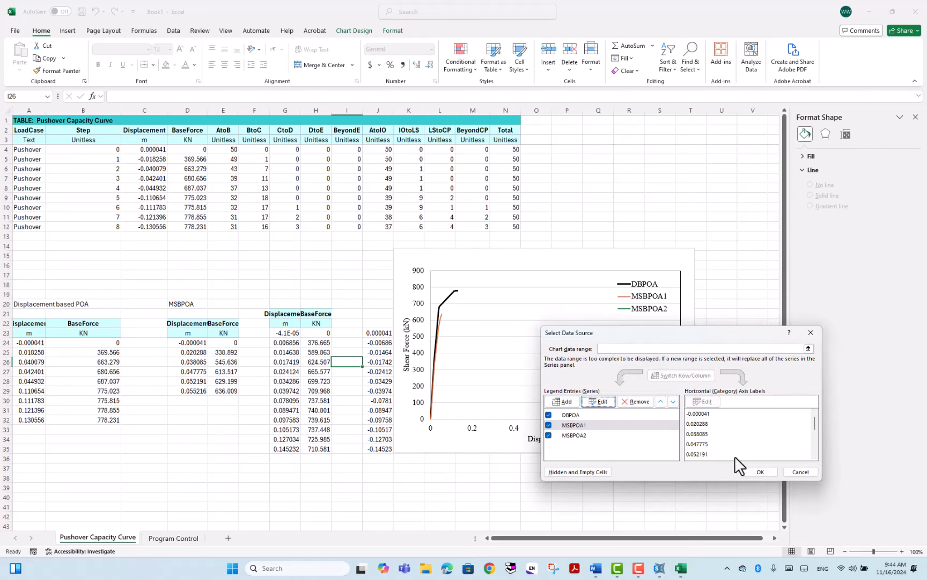
Set the MSBPOA2 series X values to G23:G35 and Y values to H23:H35, and apply the chart data changes.
{"action": "left_click", "coordinate": [573, 435]}
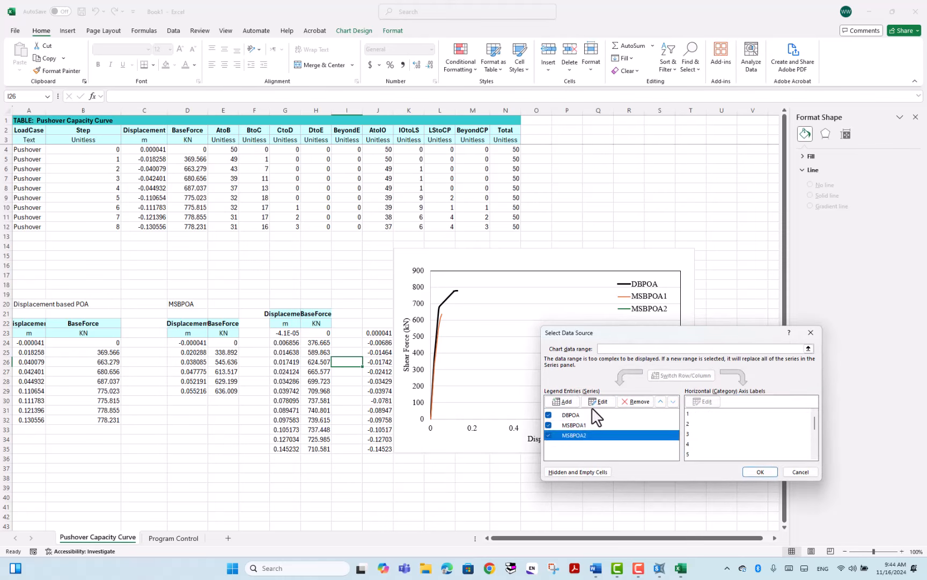
{"action": "left_click", "coordinate": [595, 401]}
{"action": "left_click", "coordinate": [622, 406]}
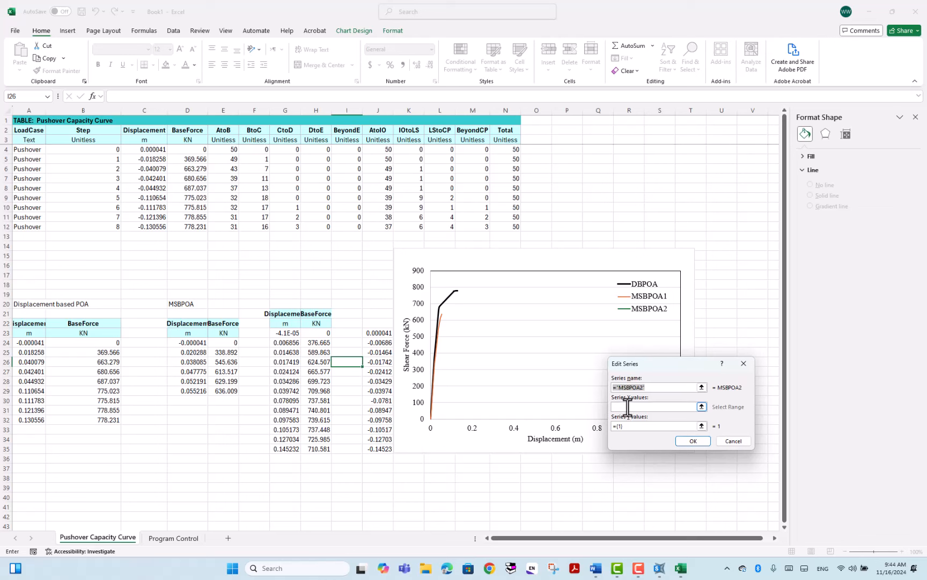
{"action": "left_click_drag", "start_coordinate": [279, 333], "coordinate": [278, 445]}
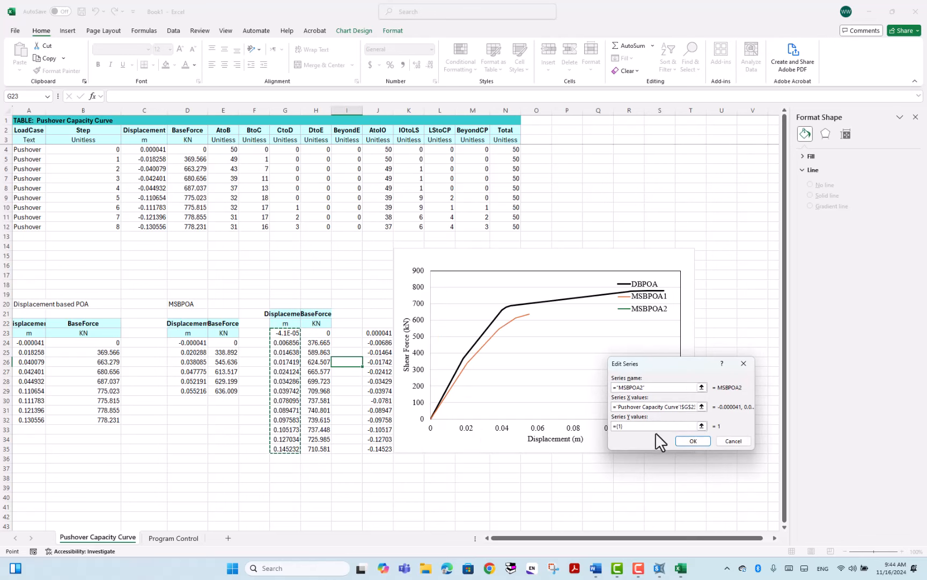
{"action": "left_click", "coordinate": [616, 427]}
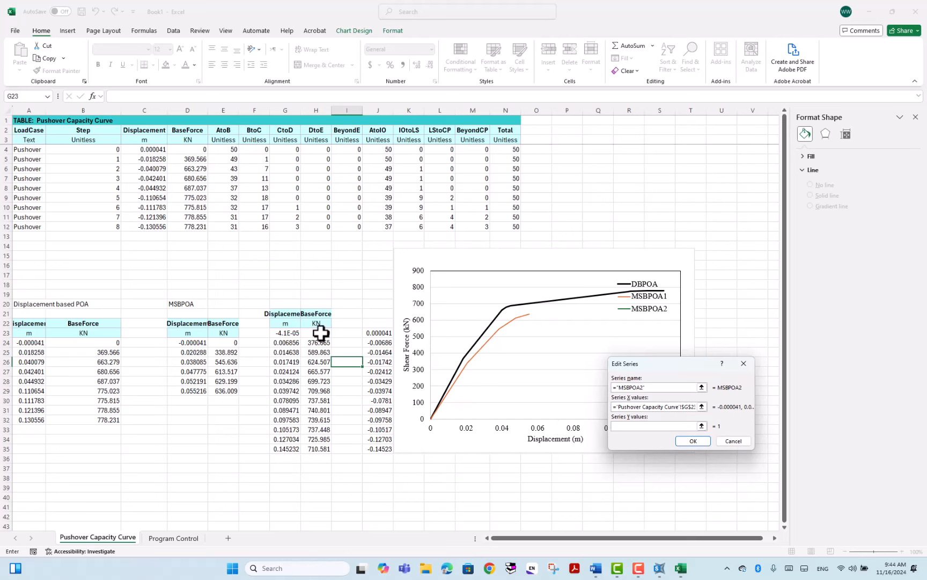
{"action": "left_click_drag", "start_coordinate": [320, 333], "coordinate": [321, 450]}
{"action": "left_click", "coordinate": [698, 441]}
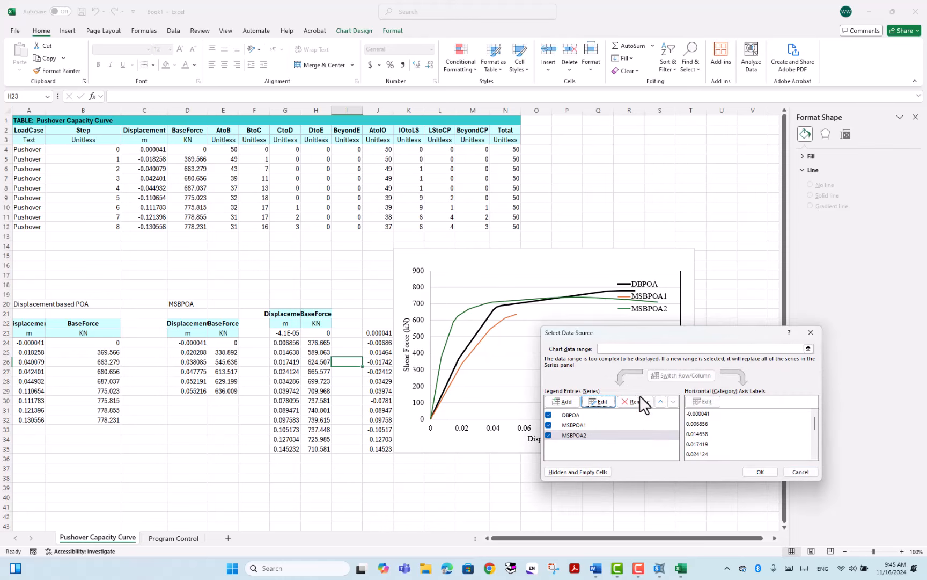
{"action": "left_click", "coordinate": [765, 473]}
Move the legend into the empty plot area below the curves and shift the chart clear of the column J data.
{"action": "left_click_drag", "start_coordinate": [619, 260], "coordinate": [626, 248]}
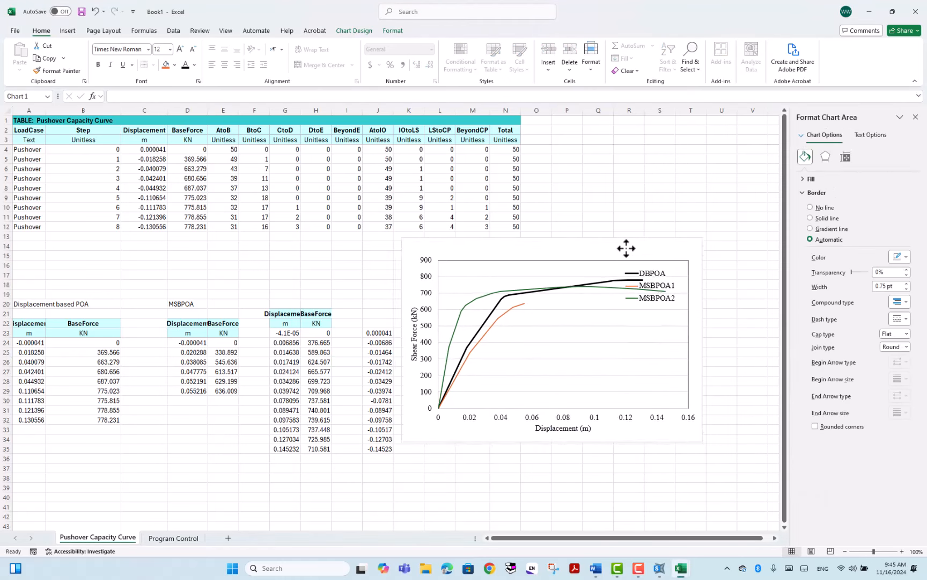
{"action": "left_click", "coordinate": [656, 276]}
{"action": "left_click_drag", "start_coordinate": [656, 306], "coordinate": [645, 355]}
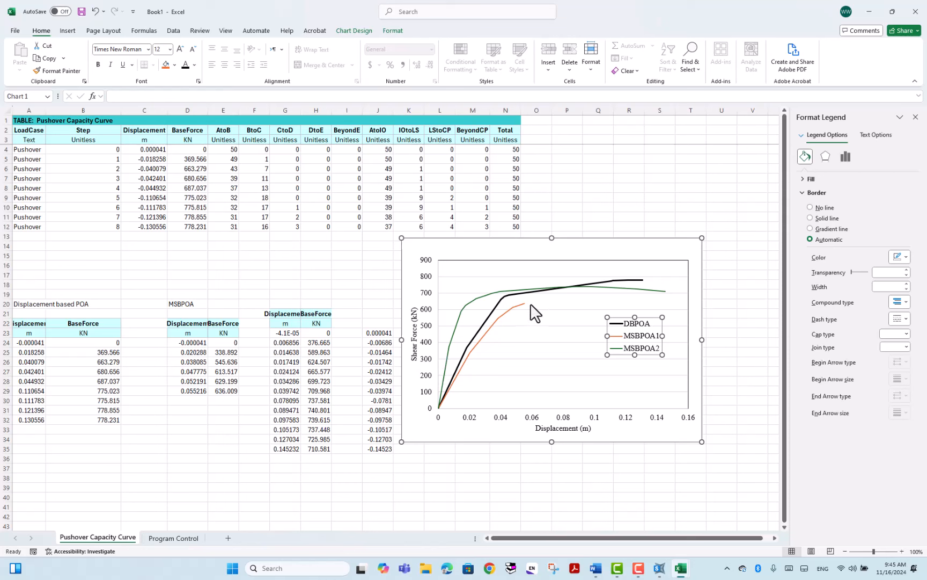
{"action": "left_click_drag", "start_coordinate": [607, 252], "coordinate": [616, 272]}
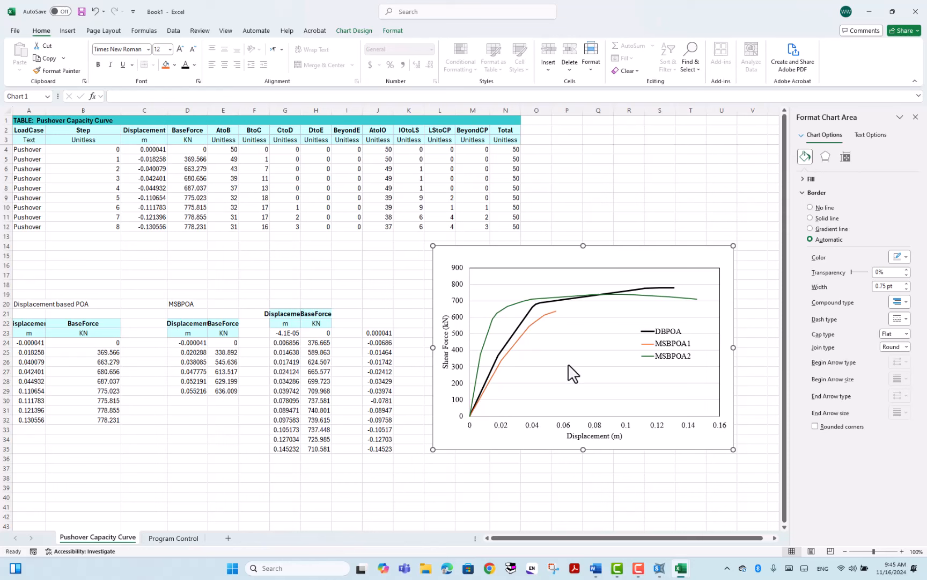
{"action": "left_click_drag", "start_coordinate": [653, 268], "coordinate": [659, 267]}
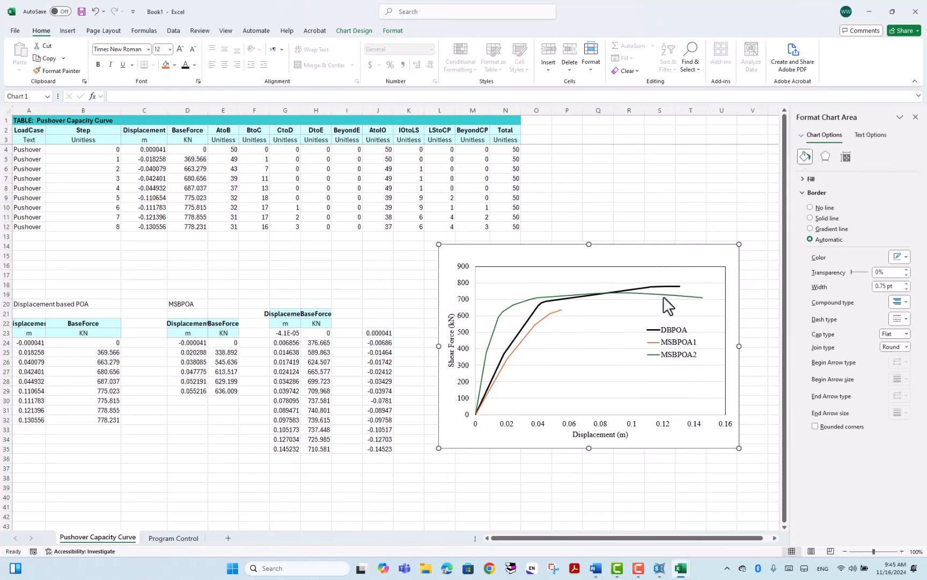
{"action": "left_click", "coordinate": [655, 336]}
{"action": "left_click_drag", "start_coordinate": [645, 321], "coordinate": [618, 315]}
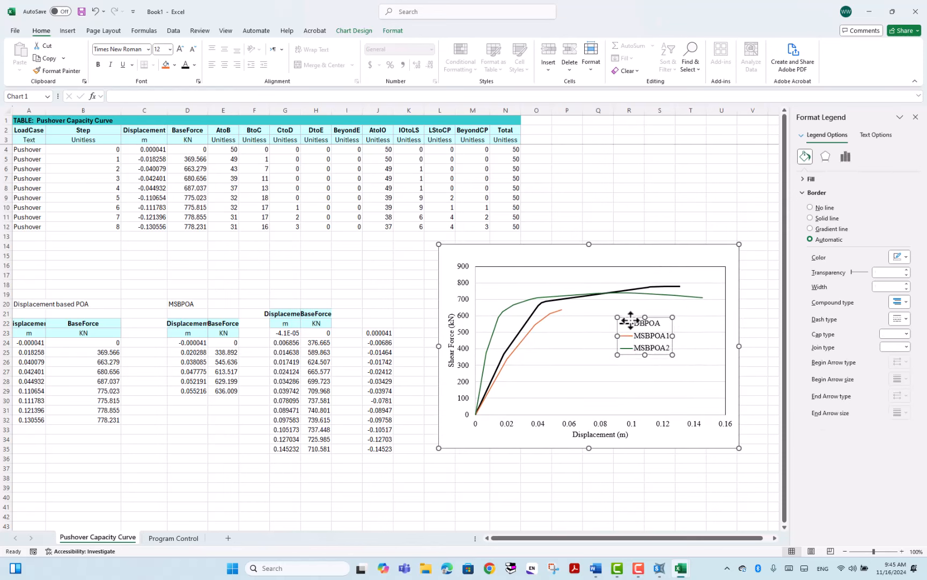
{"action": "left_click", "coordinate": [590, 356]}
{"action": "left_click_drag", "start_coordinate": [643, 256], "coordinate": [637, 274]}
{"action": "left_click_drag", "start_coordinate": [508, 270], "coordinate": [509, 270]}
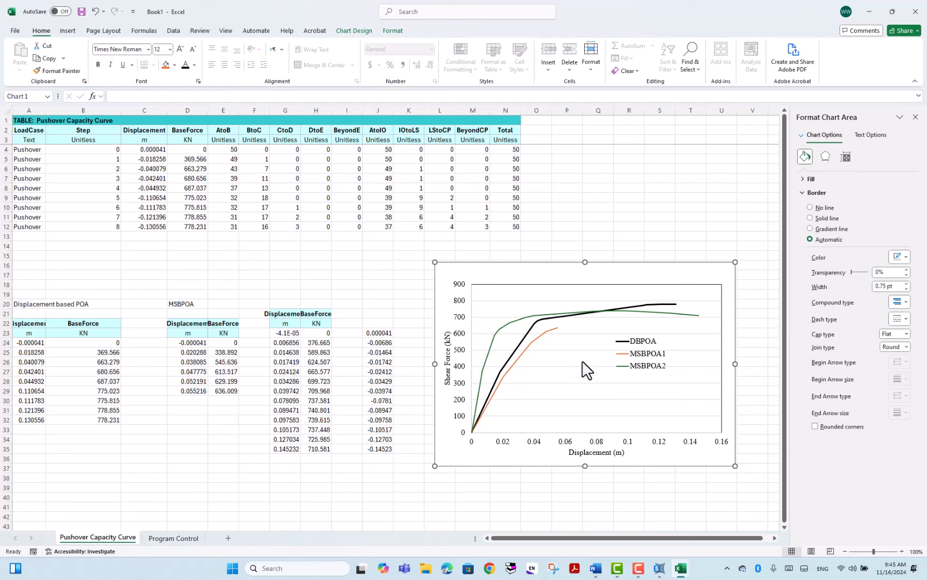
Increase the line width of the MSBPOA1 curve.
{"action": "left_click", "coordinate": [545, 338]}
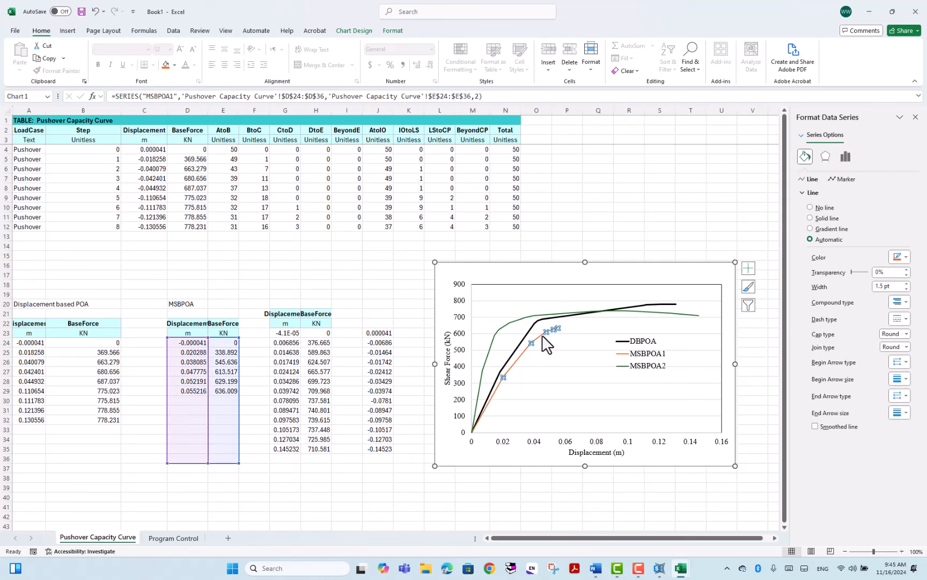
{"action": "left_click", "coordinate": [906, 283]}
{"action": "left_click", "coordinate": [906, 283]}
{"action": "left_click", "coordinate": [907, 284]}
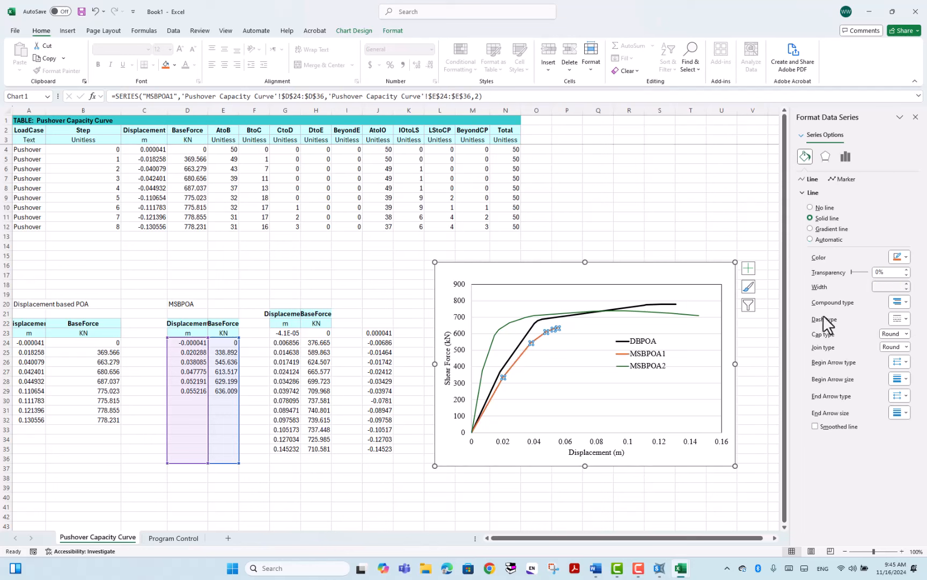
Set the MSBPOA2 curve's line width to 2.75 pt.
{"action": "left_click", "coordinate": [512, 324]}
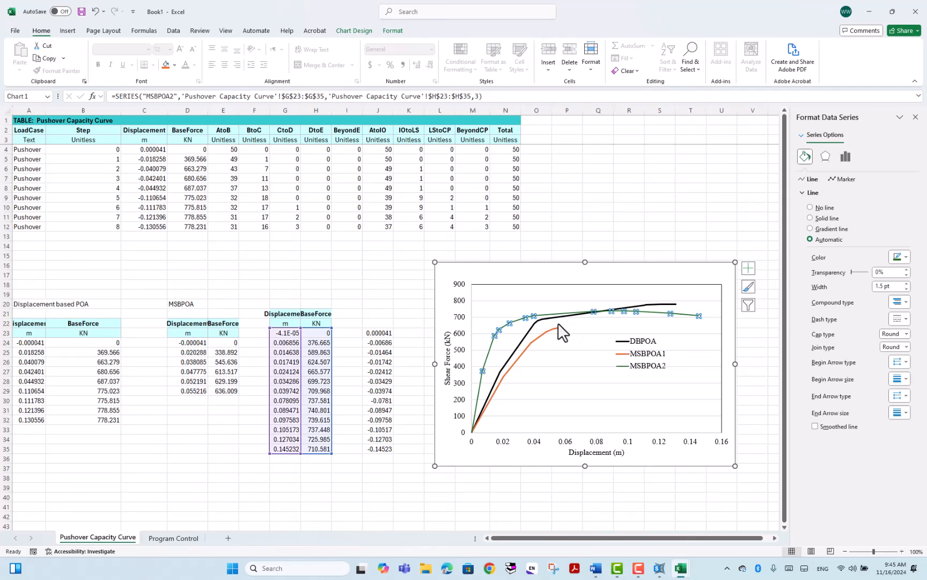
{"action": "left_click", "coordinate": [907, 284]}
{"action": "left_click", "coordinate": [906, 283]}
{"action": "left_click", "coordinate": [906, 283]}
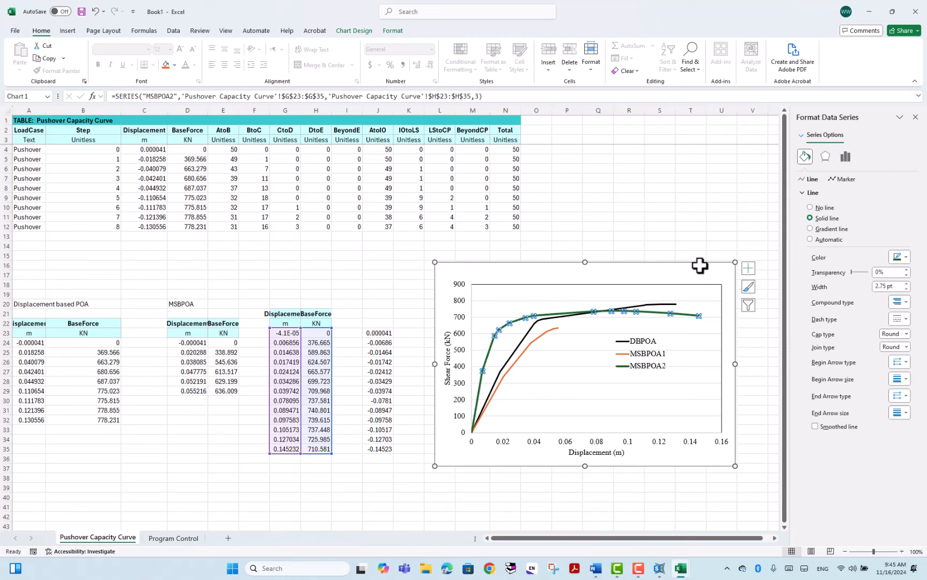
Reposition the chart close to the column J data, starting at about row 17, and deselect it.
{"action": "left_click_drag", "start_coordinate": [701, 263], "coordinate": [701, 269]}
{"action": "left_click", "coordinate": [629, 228]}
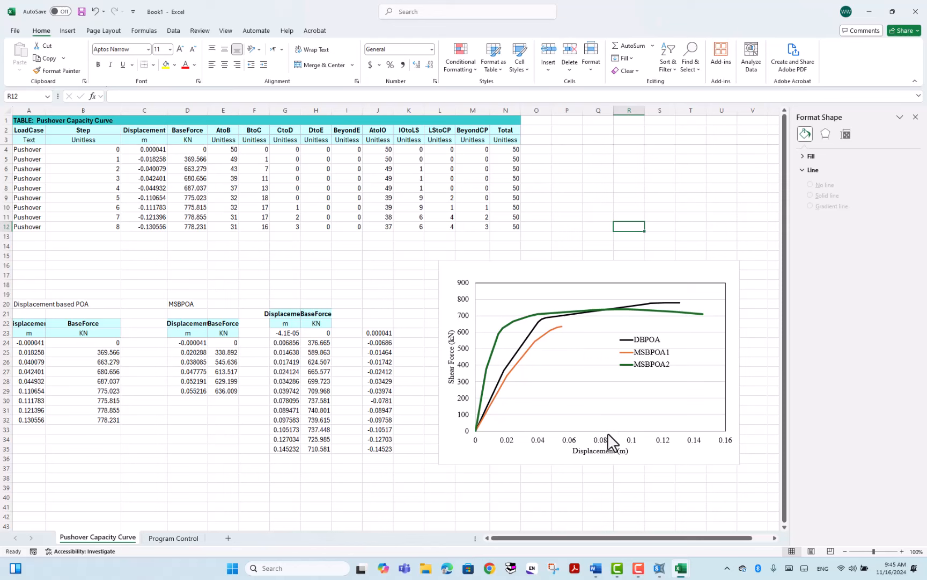
{"action": "left_click_drag", "start_coordinate": [480, 447], "coordinate": [443, 459]}
{"action": "left_click", "coordinate": [420, 479]}
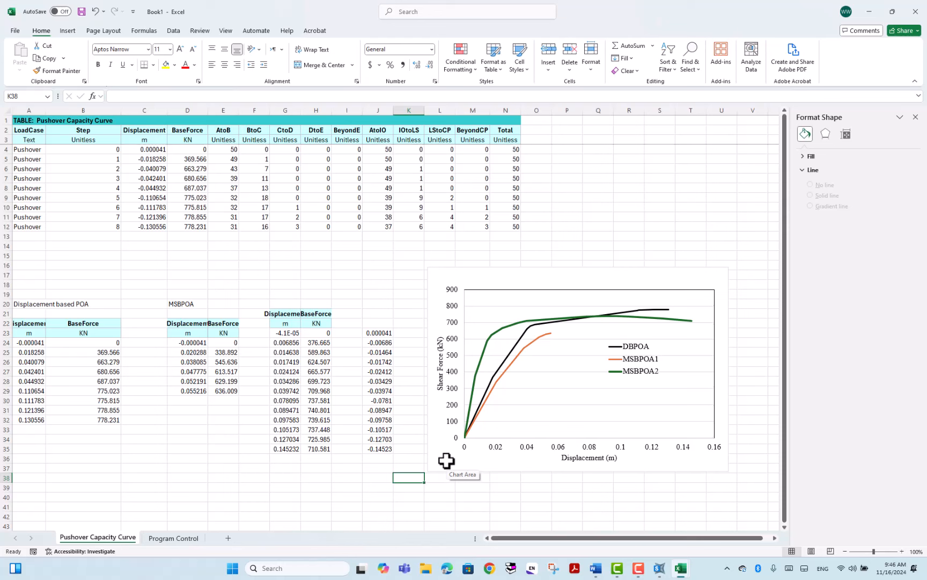
{"action": "left_click", "coordinate": [446, 459]}
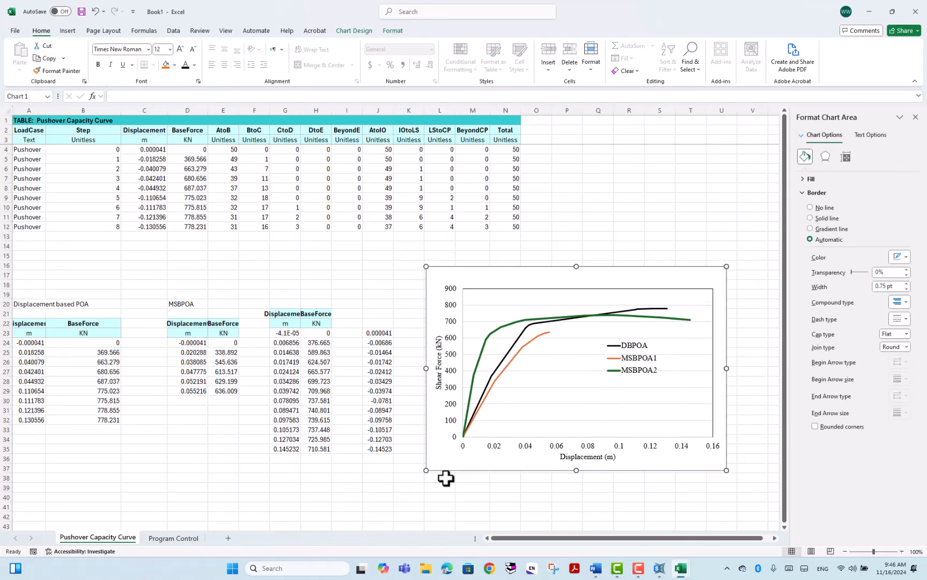
{"action": "left_click_drag", "start_coordinate": [445, 460], "coordinate": [443, 466]}
{"action": "left_click", "coordinate": [466, 497]}
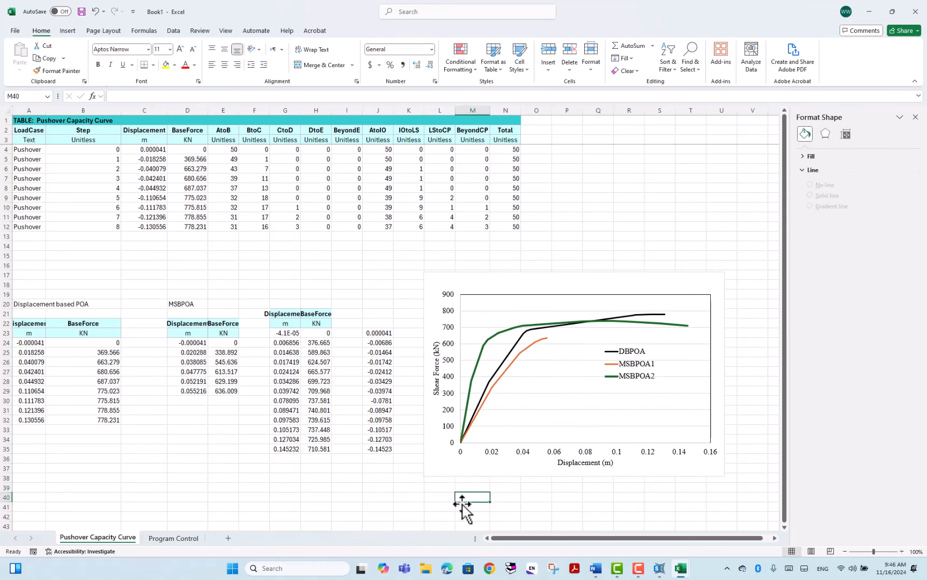